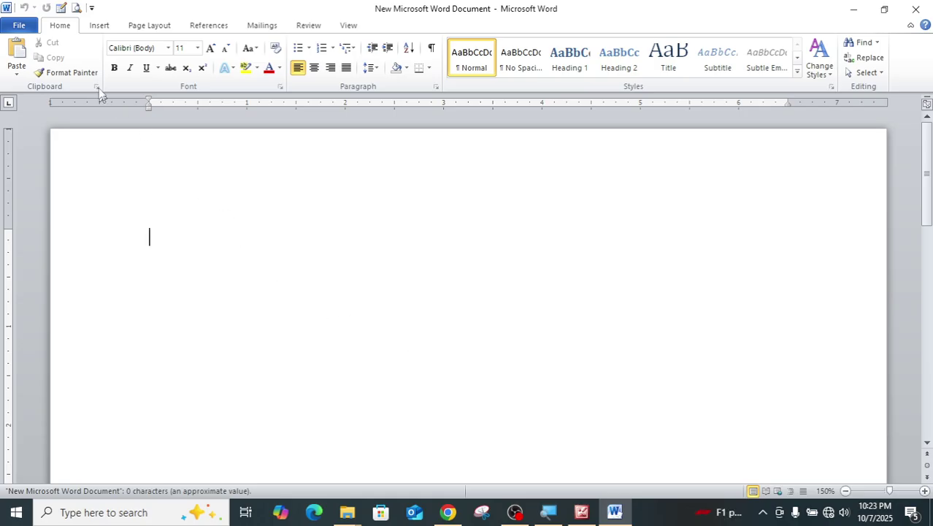
left_click(18, 27)
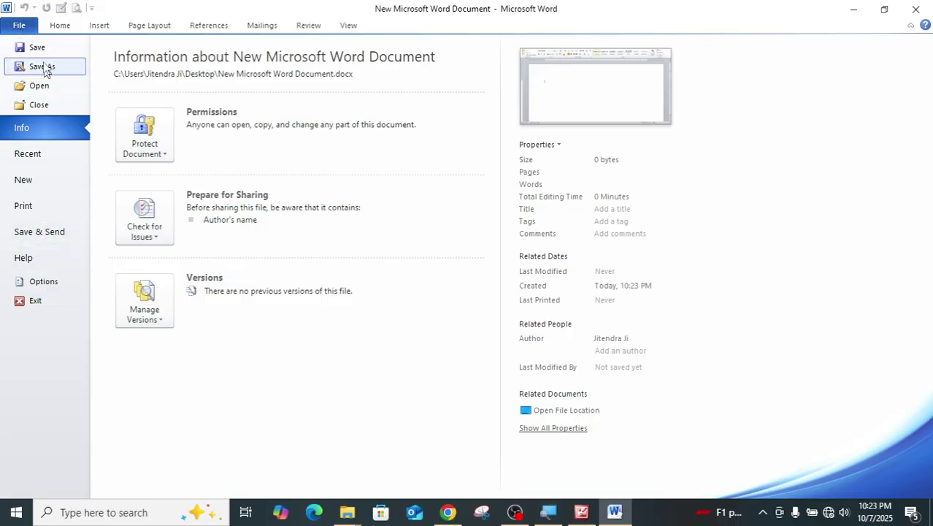
left_click(60, 26)
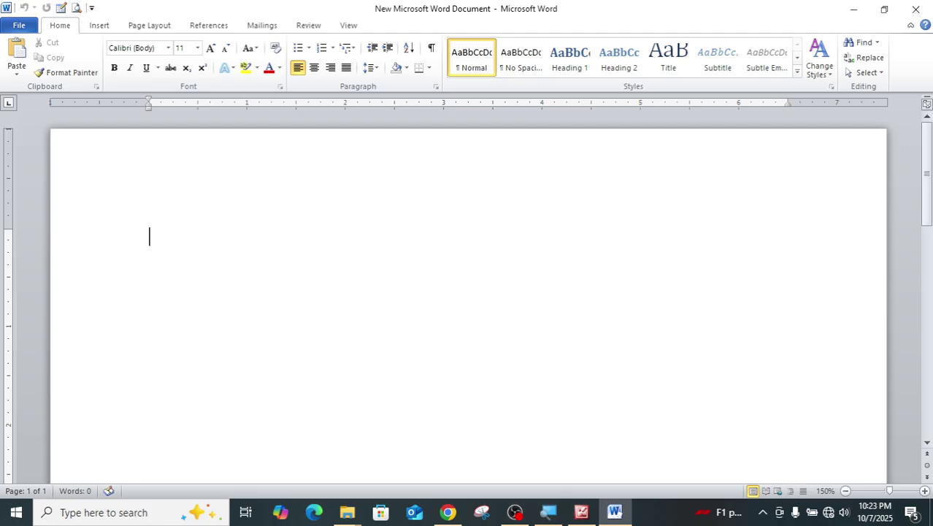
Step: Fill the blank document with sample text of five paragraphs with five sentences each, using =rand(5,5)
type("=rand(")
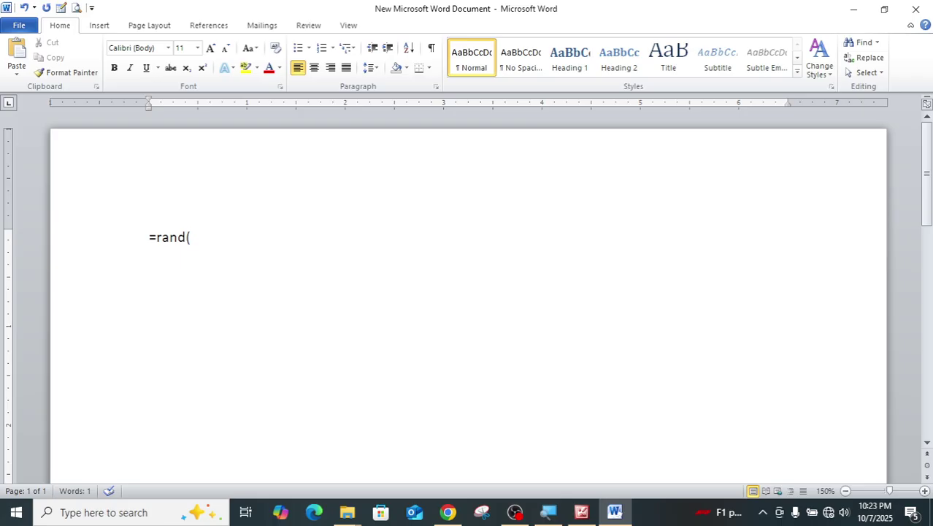
type("5,5)")
left_click(190, 237)
left_click_drag(191, 238, 211, 239)
left_click(203, 239)
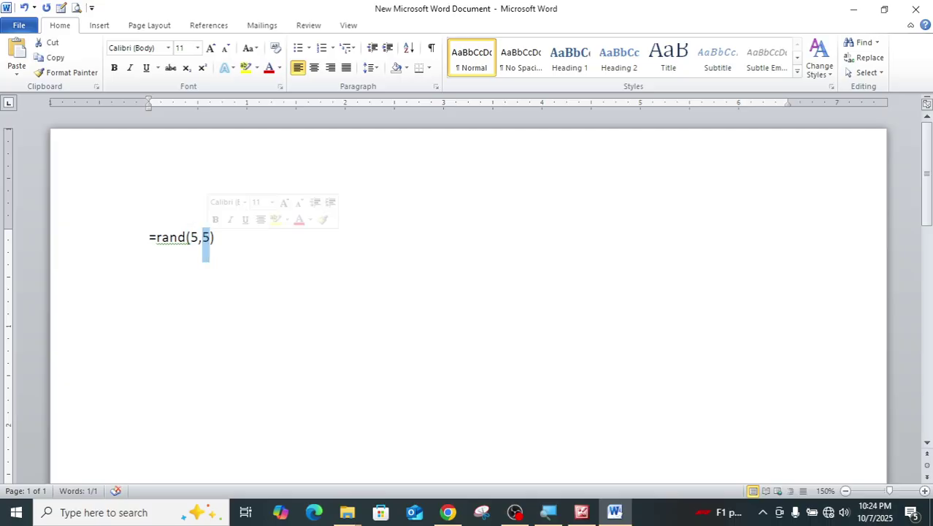
key("End")
key("Return")
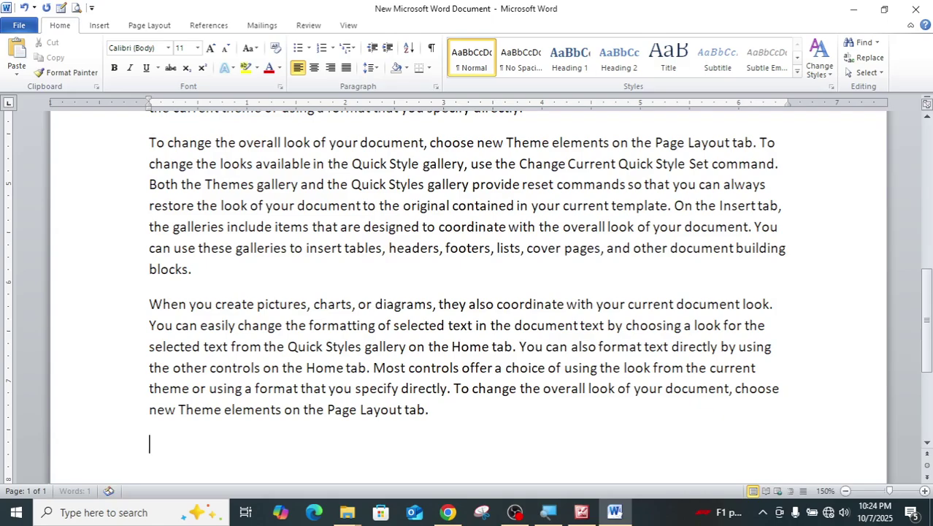
Step: Cut the opening sentence "On the Insert tab…" and paste it as its own paragraph before "Most controls offer a choice"
scroll(467, 292, "up", 10)
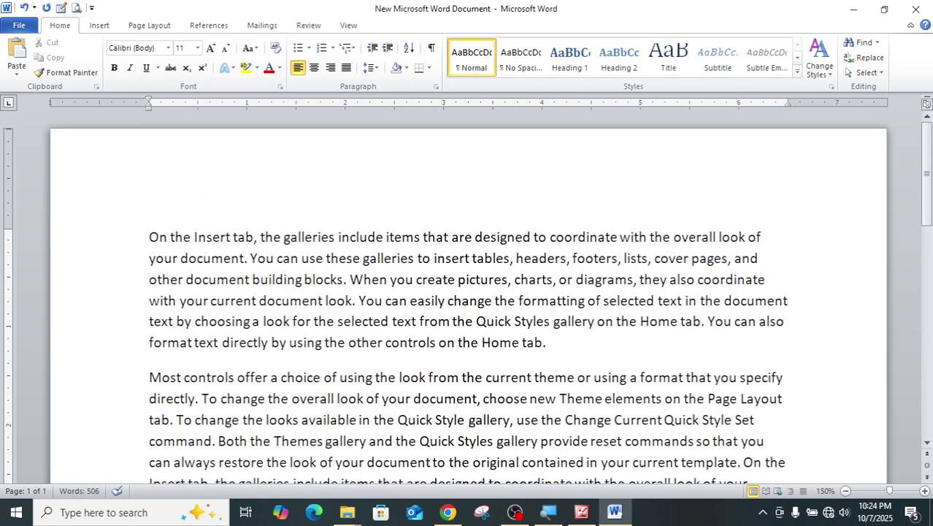
left_click_drag(149, 237, 516, 354)
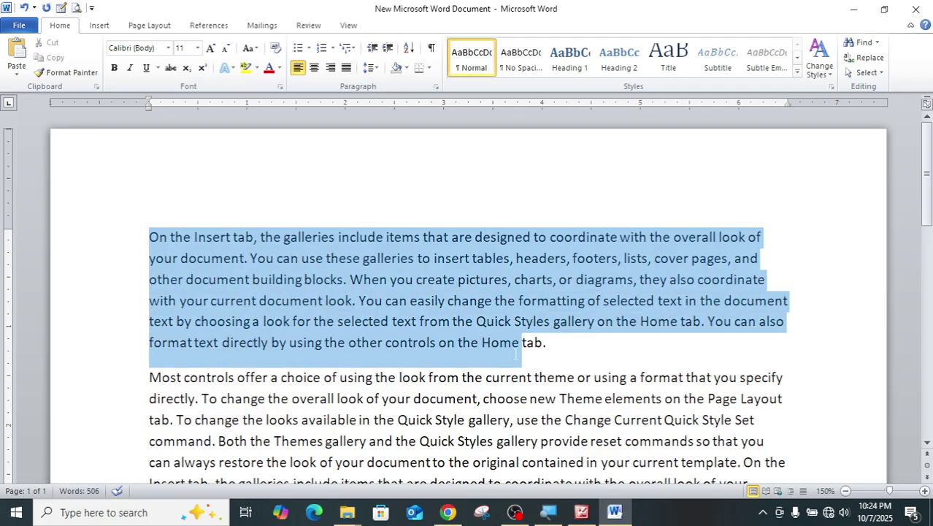
left_click(380, 342)
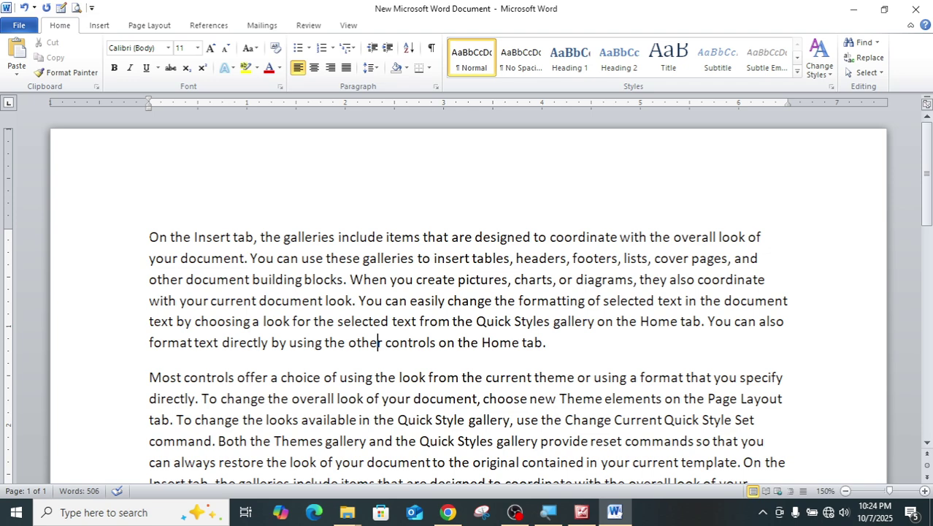
left_click_drag(149, 237, 249, 258)
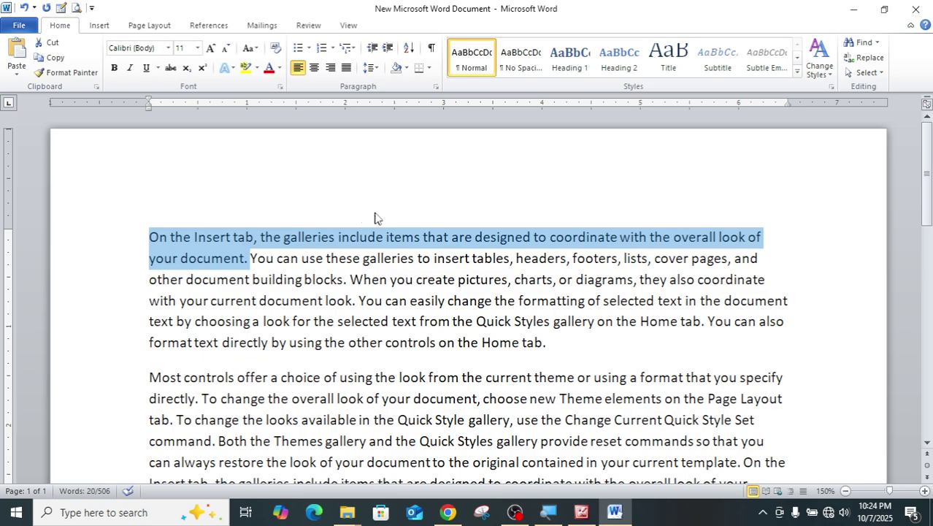
left_click(46, 47)
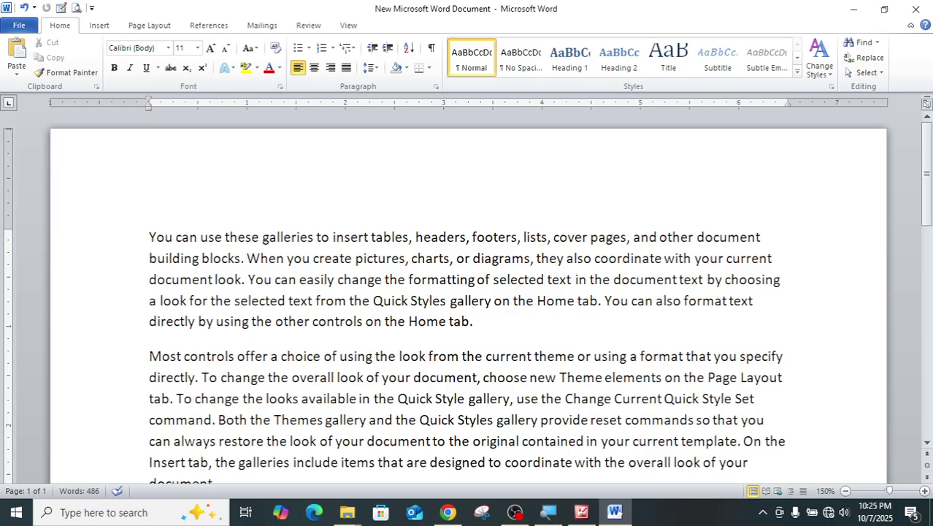
left_click(154, 356)
key("Return")
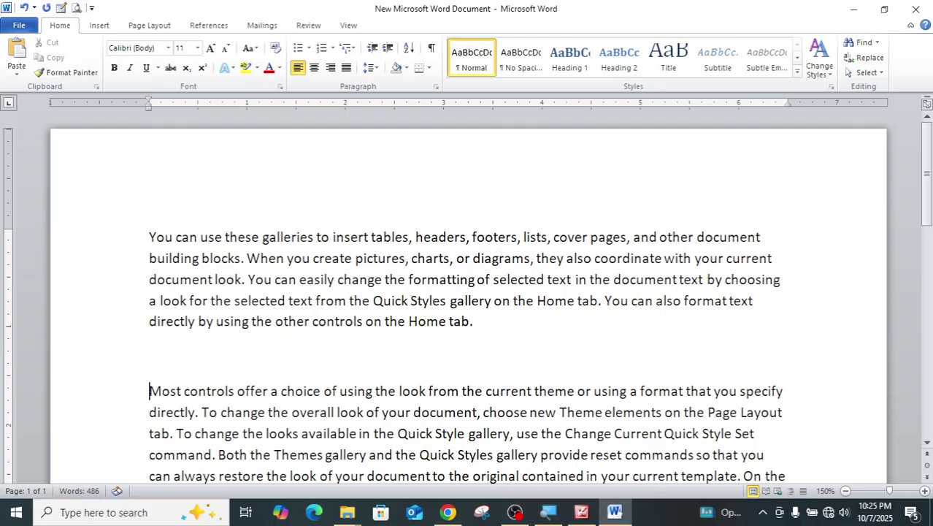
key("Up")
left_click(20, 58)
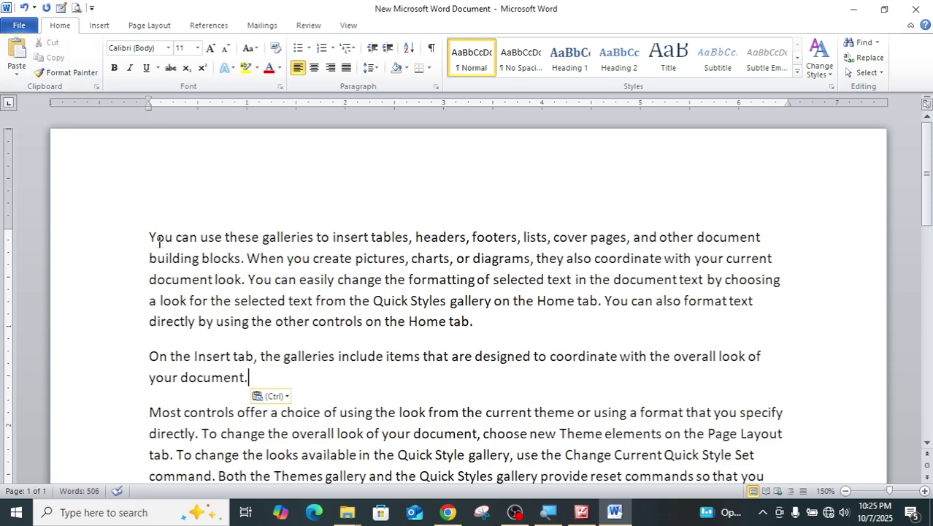
key("ctrl+Home")
left_click_drag(247, 377, 149, 356)
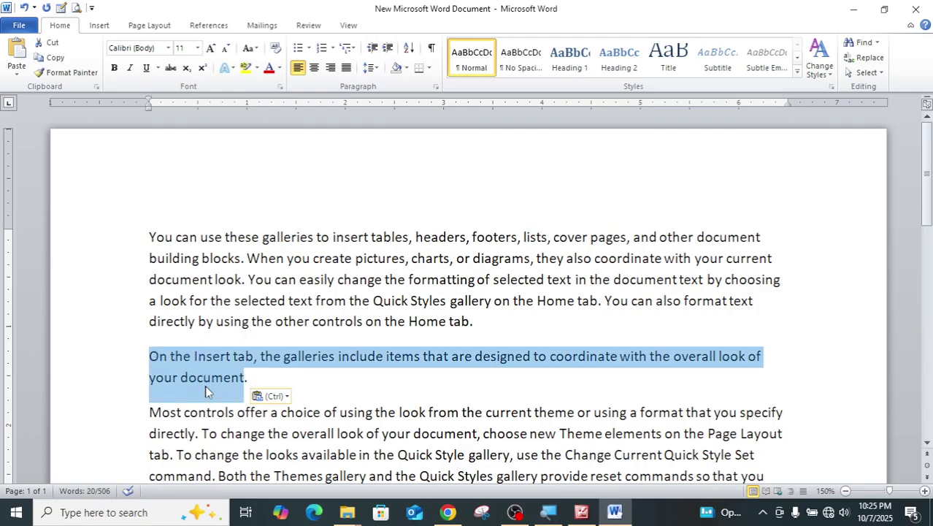
key("Right")
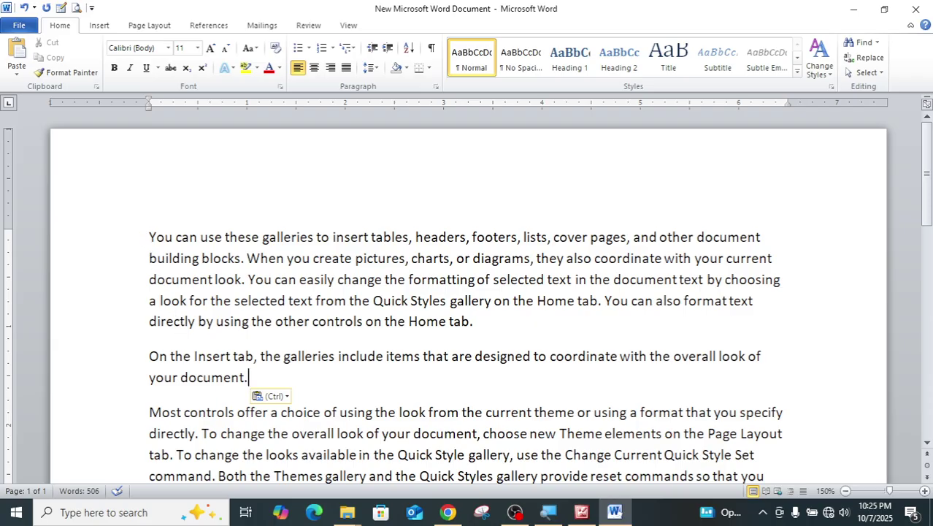
Step: Copy the sentence "You can use these galleries…" from the first paragraph and paste it as a new paragraph after "On the Insert tab…"
left_click_drag(149, 236, 250, 266)
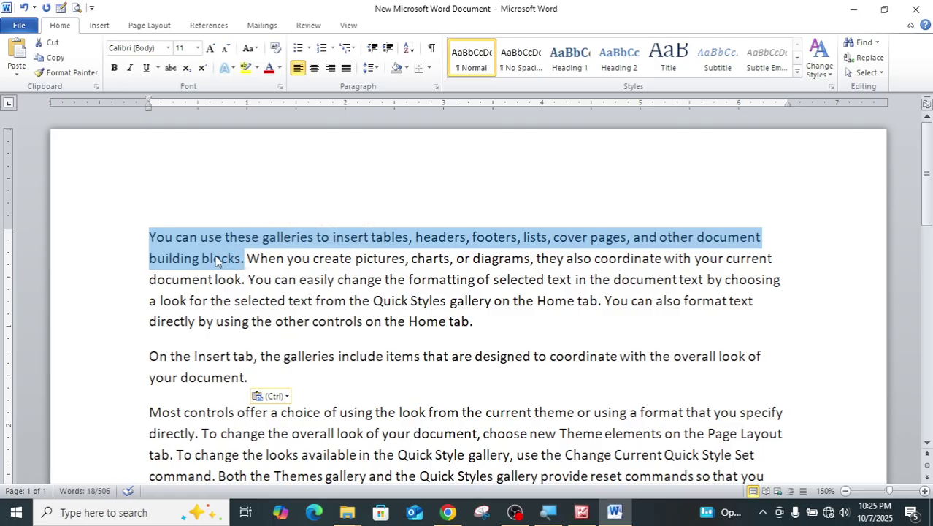
left_click(61, 63)
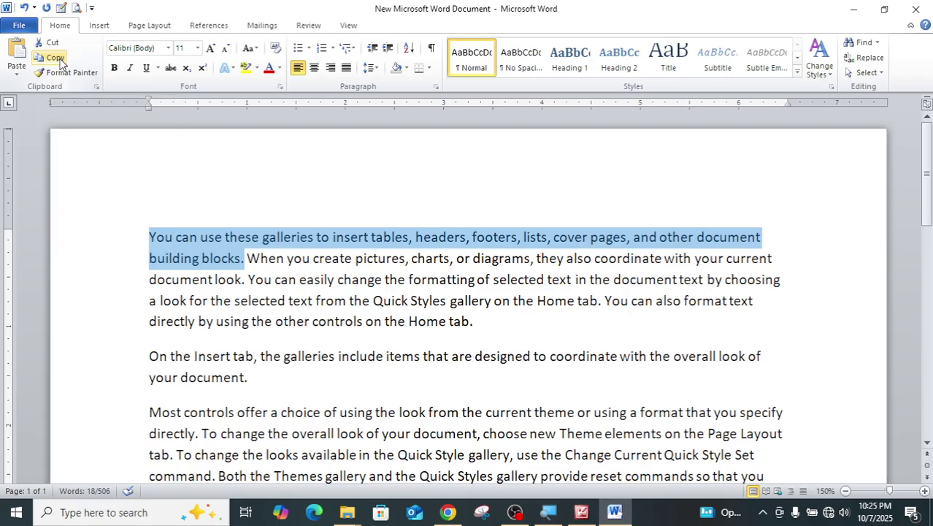
left_click(249, 377)
key("Return")
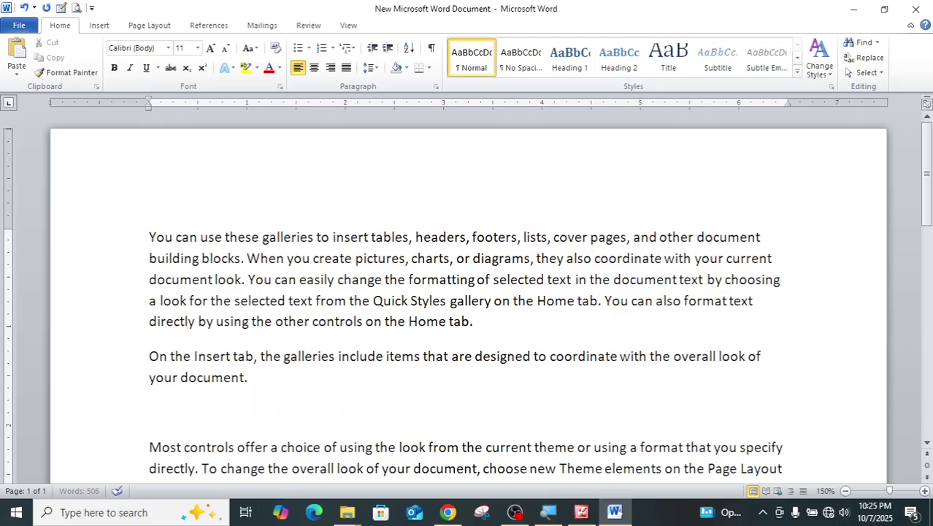
key("ctrl+v")
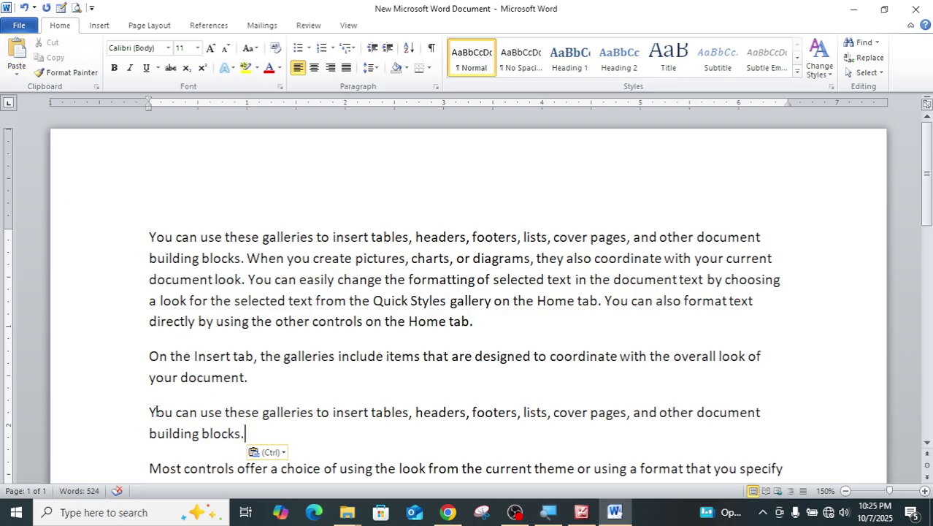
Step: Compare the moved "On the Insert tab…" sentence and the copied "You can use these galleries…" sentence with the text of the first paragraph
key("ctrl+Up")
key("ctrl+Up")
key("ctrl+shift+Down")
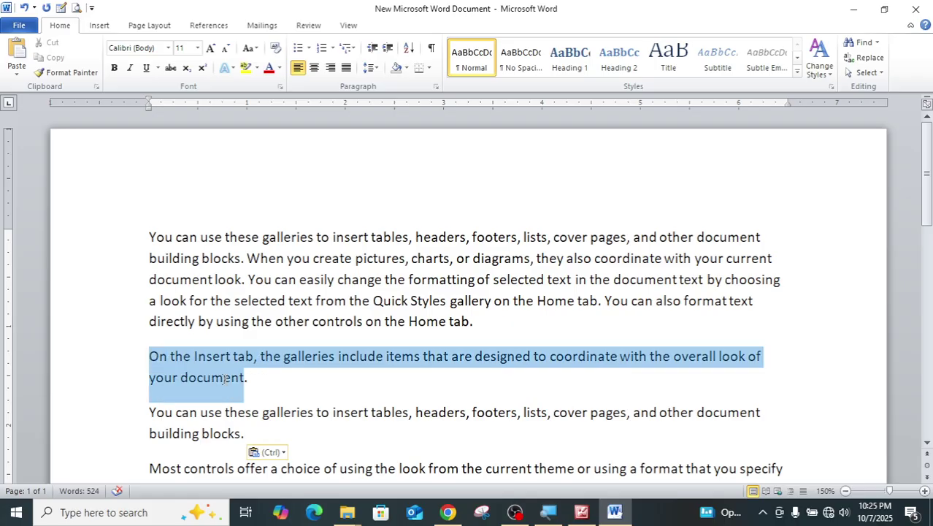
left_click(167, 238)
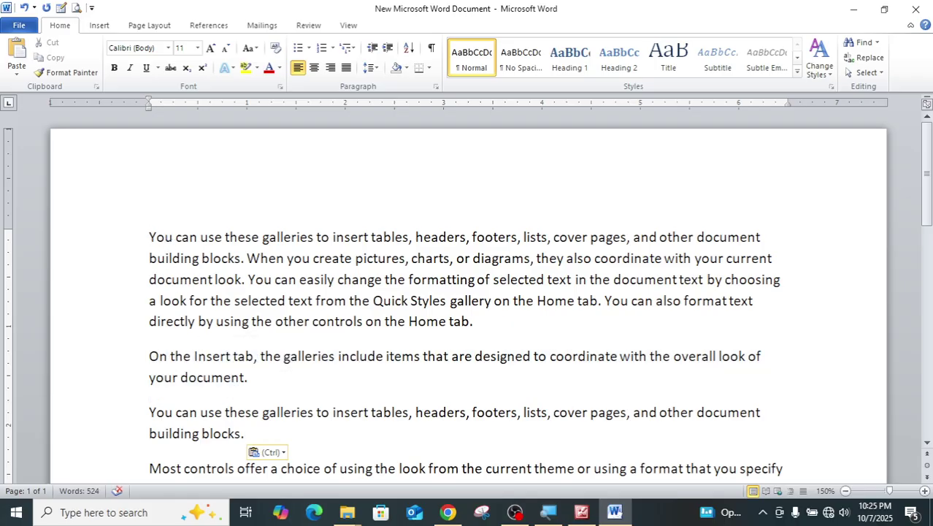
left_click_drag(151, 360, 245, 379)
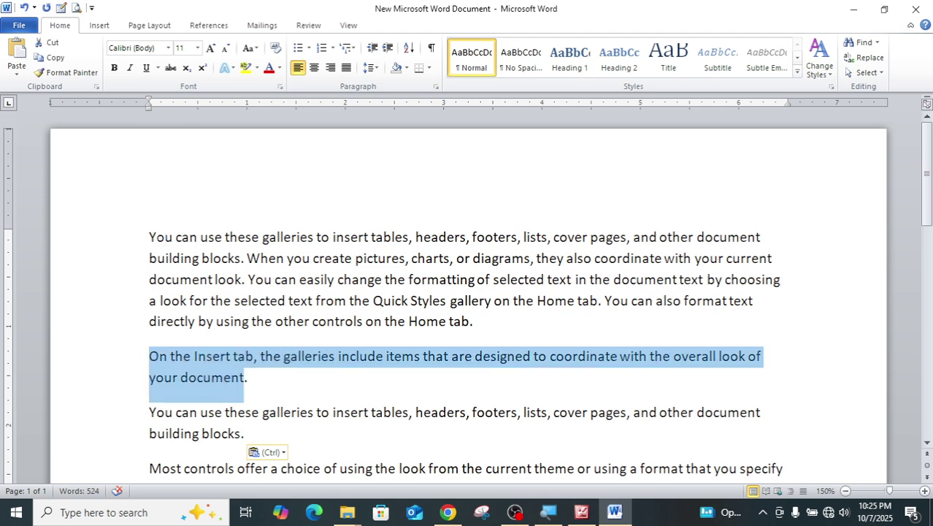
left_click(157, 237)
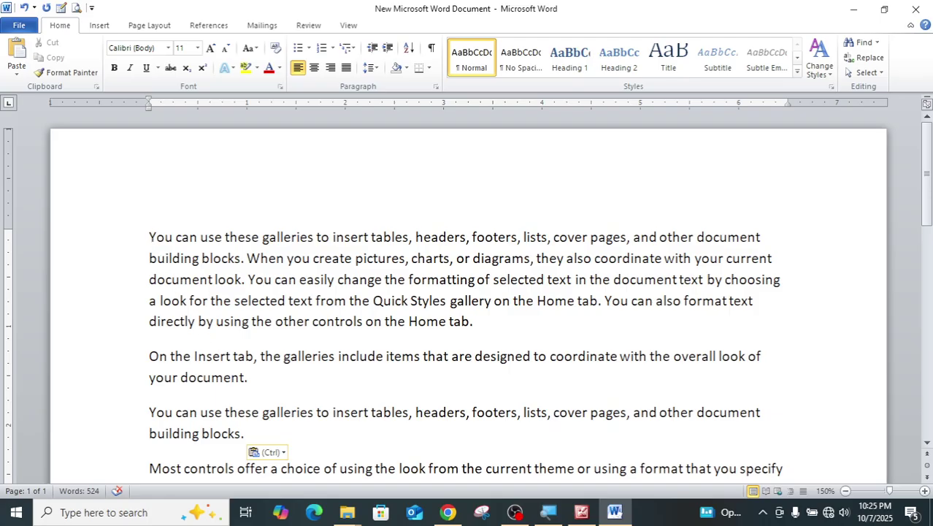
left_click(246, 377)
left_click_drag(230, 431, 160, 411)
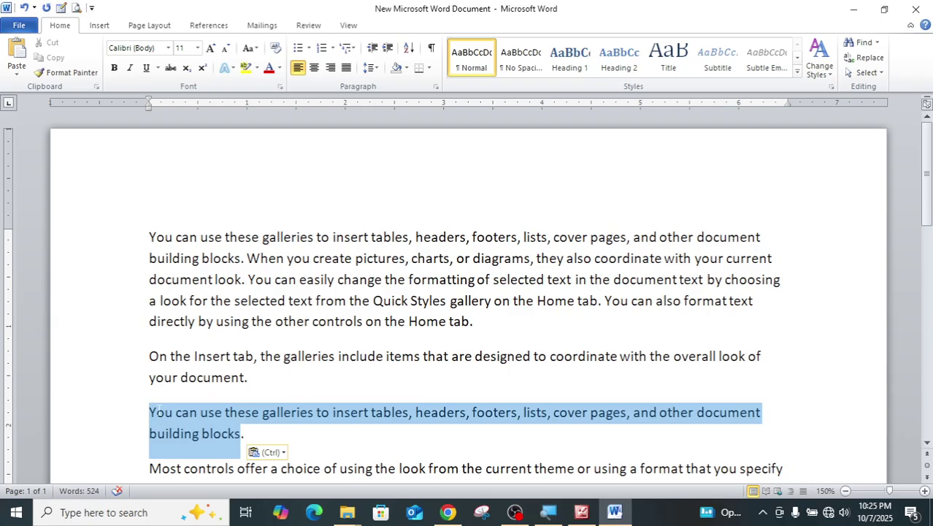
left_click(160, 238)
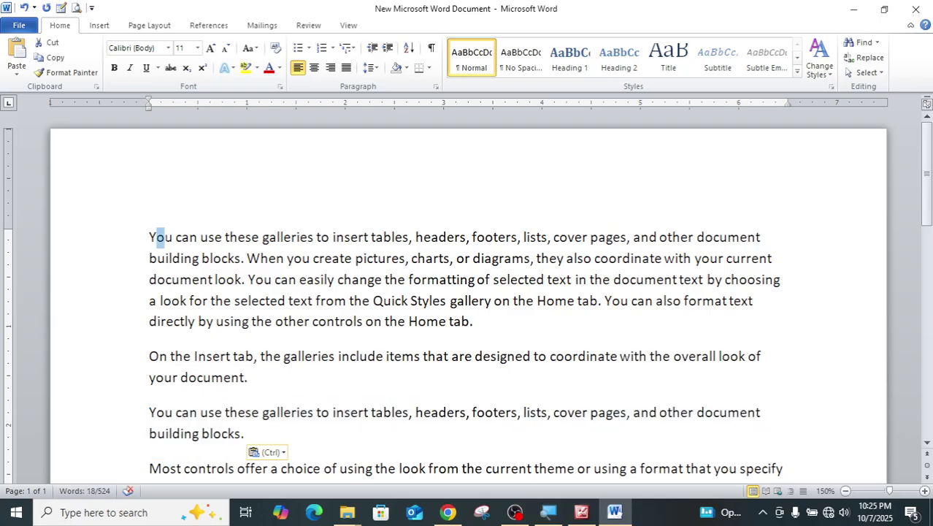
left_click_drag(160, 238, 240, 259)
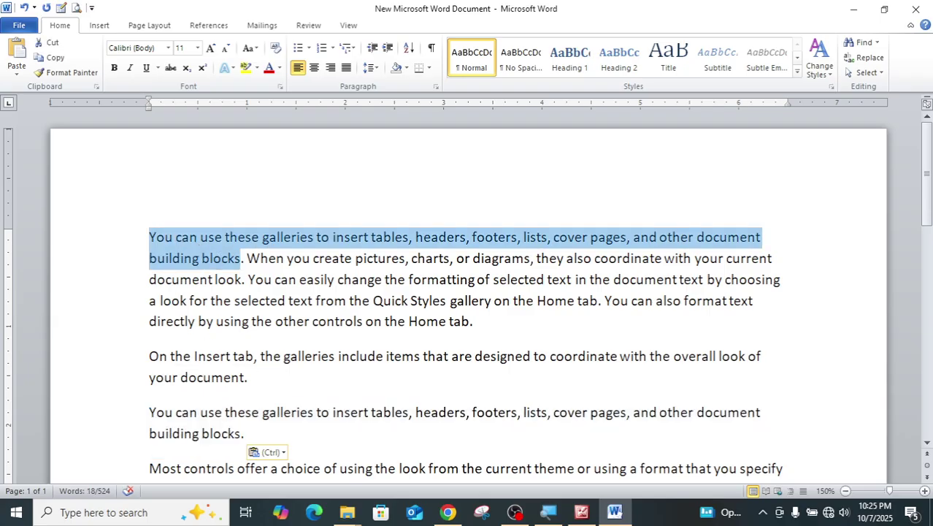
left_click_drag(244, 433, 162, 414)
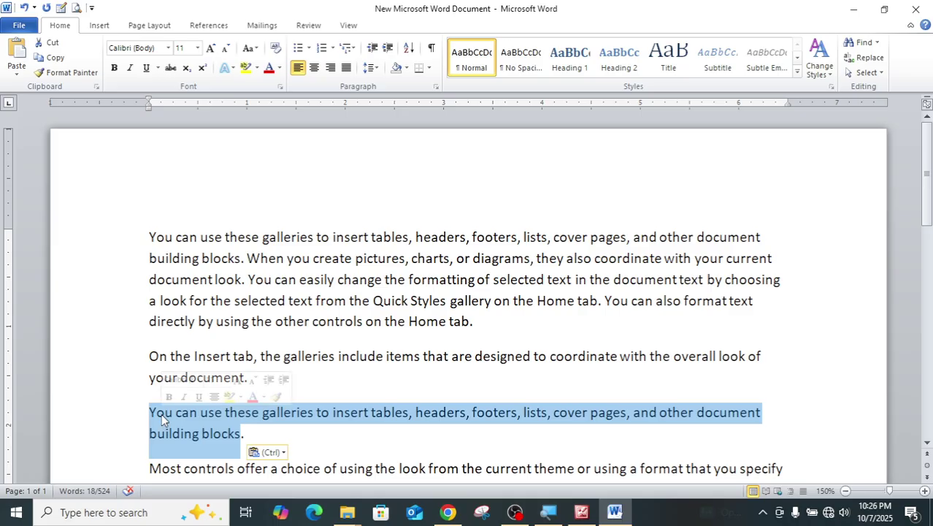
left_click(211, 258)
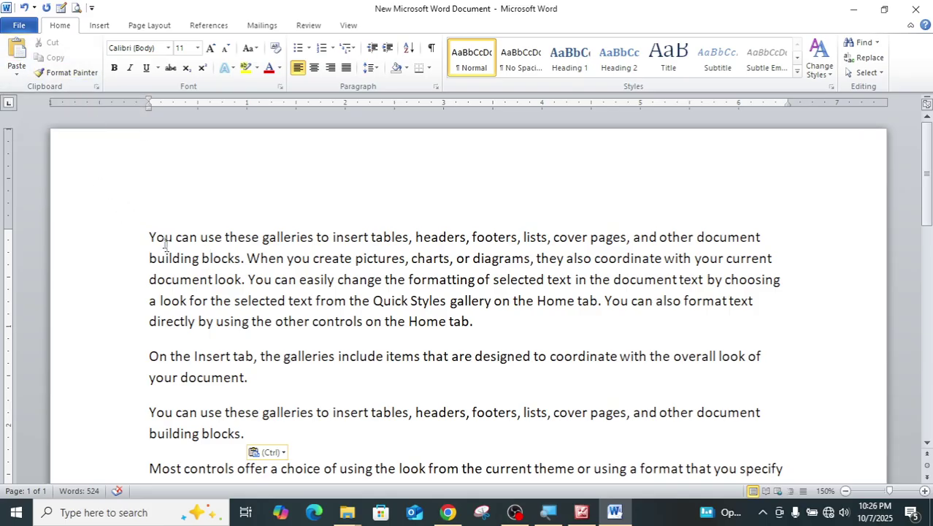
left_click(250, 378)
left_click_drag(149, 356, 216, 381)
left_click(118, 238)
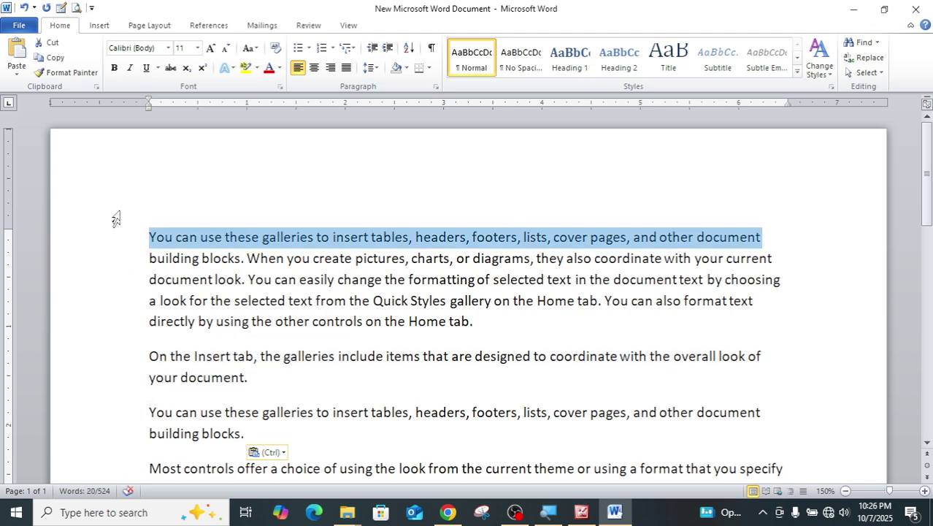
left_click(72, 73)
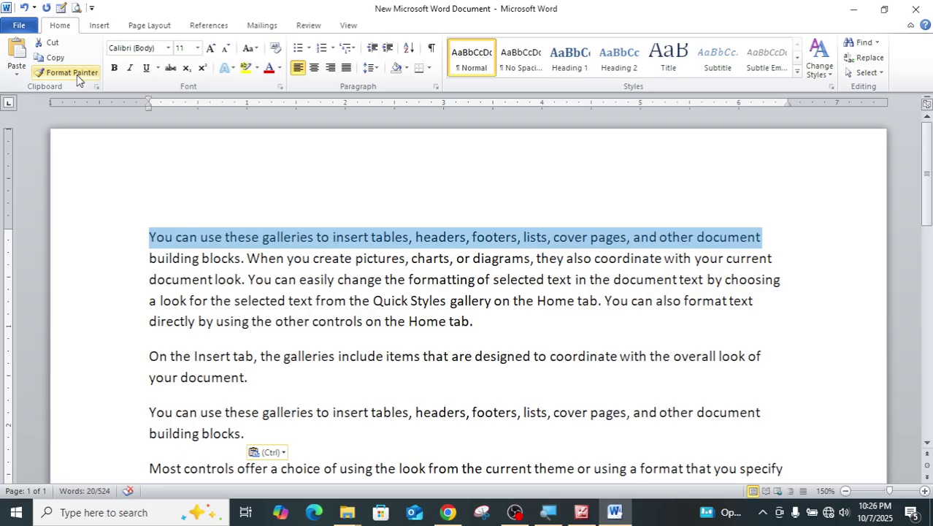
left_click(164, 236)
key("Home")
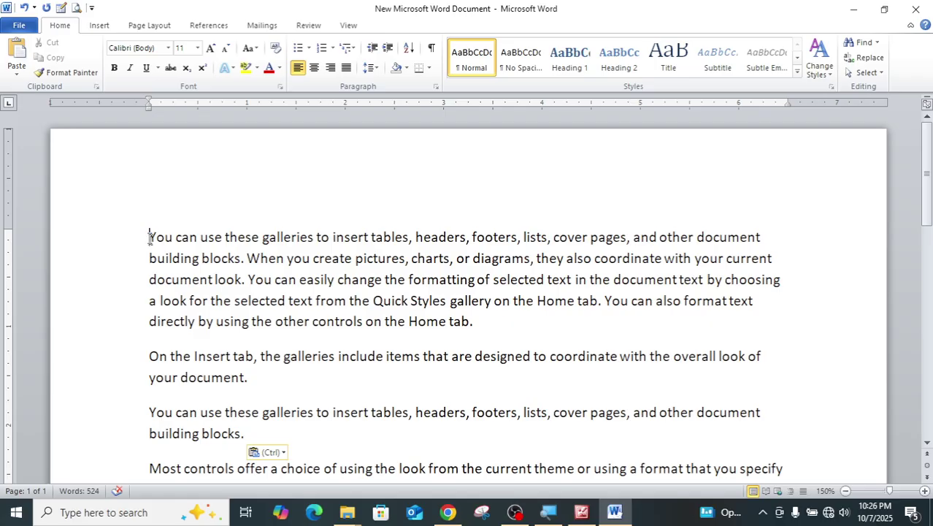
Step: Change the font of the whole first paragraph to Arial Black
left_click_drag(149, 237, 458, 322)
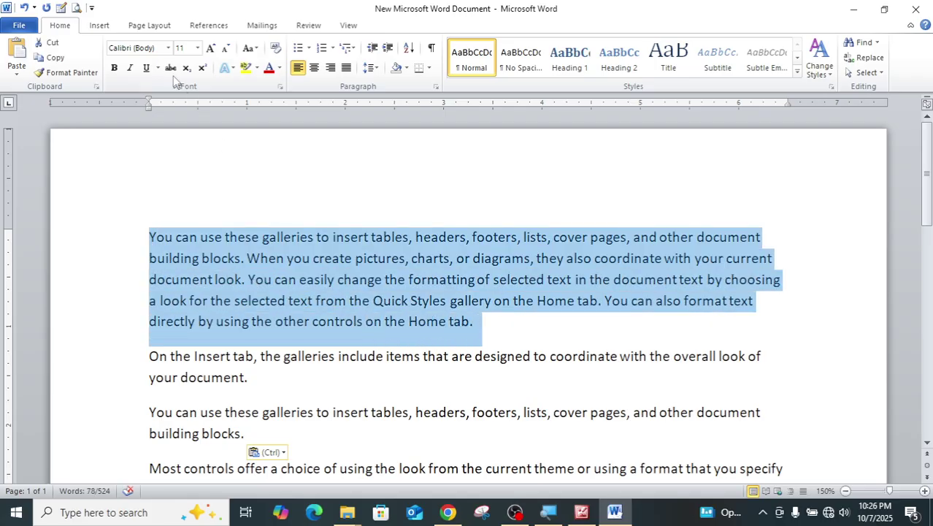
left_click(169, 49)
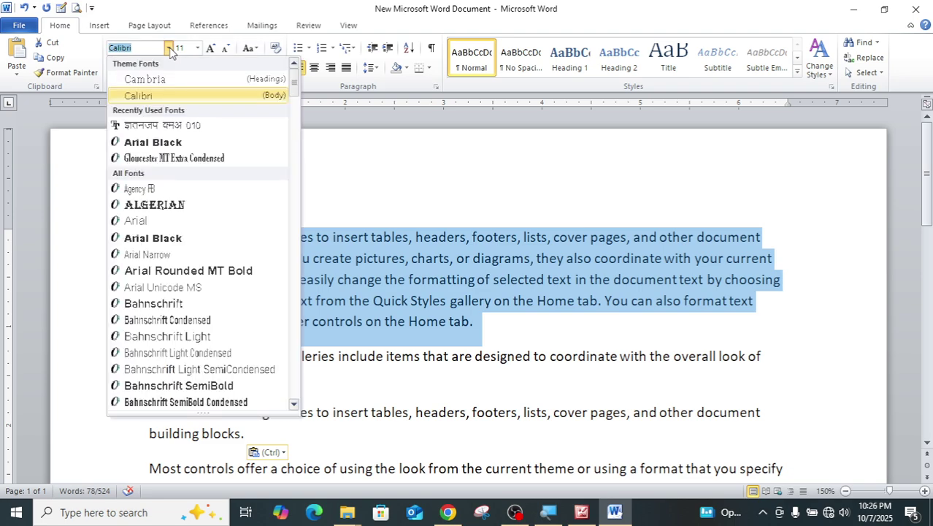
left_click(155, 143)
left_click(271, 360)
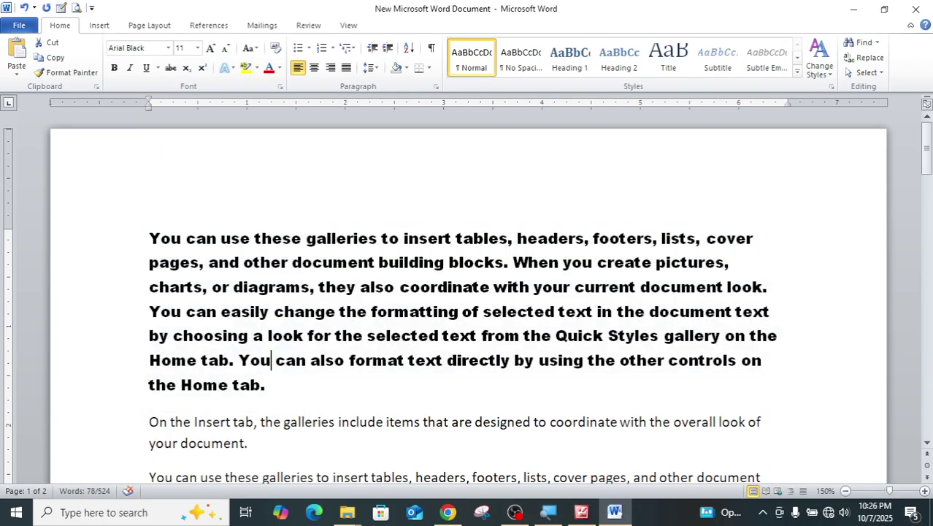
left_click_drag(266, 384, 149, 238)
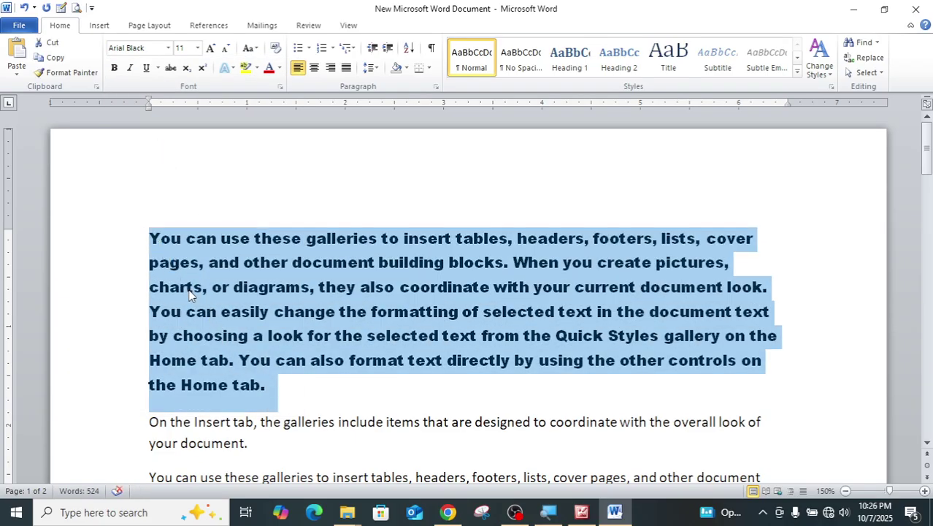
left_click(188, 287)
left_click(149, 422)
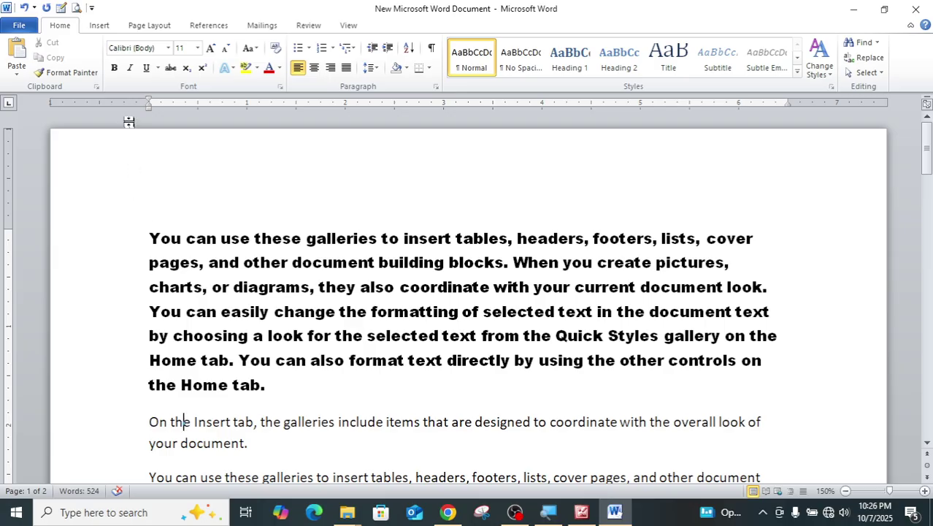
Step: Set the font size of the whole first paragraph to 72
left_click(171, 238)
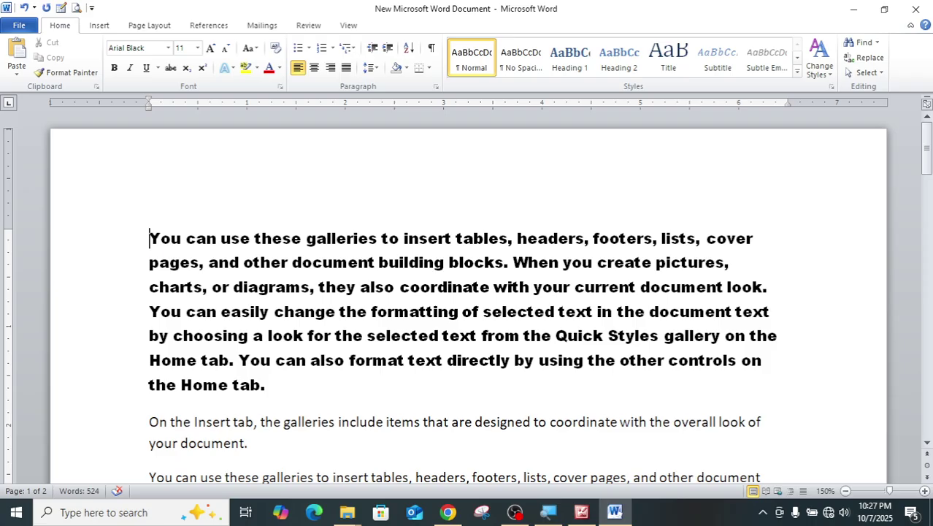
key("shift+Right")
left_click_drag(159, 246, 274, 390)
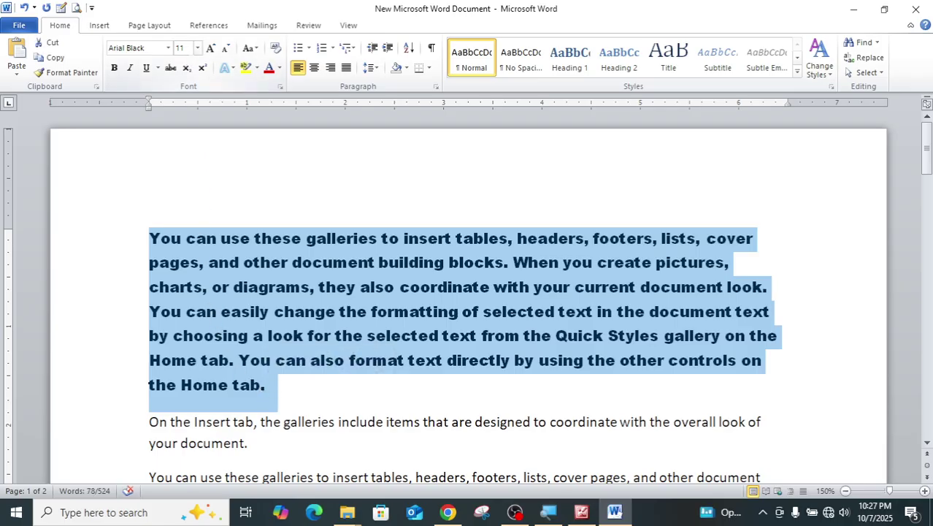
left_click(197, 48)
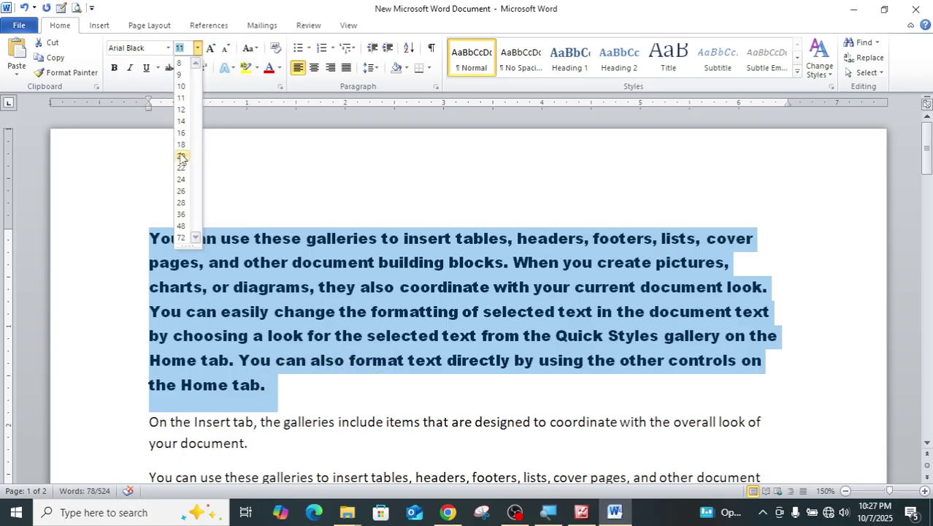
left_click(182, 238)
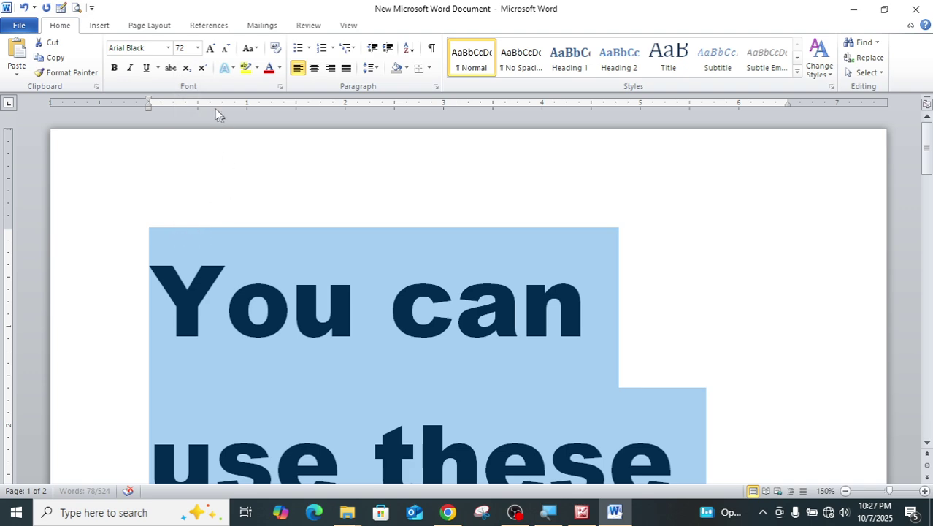
Step: Enter a custom font size of 100 for the first paragraph, followed by a size of 20
left_click(185, 48)
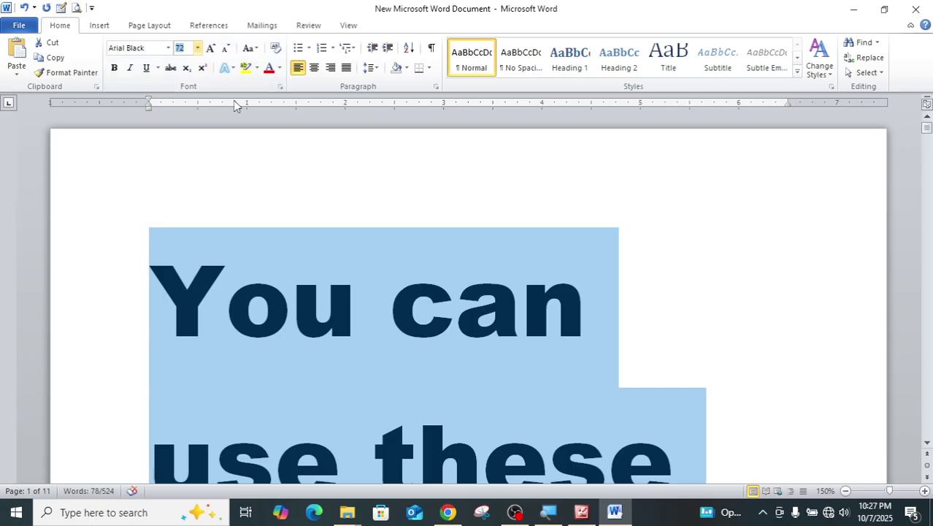
type("100")
key("Return")
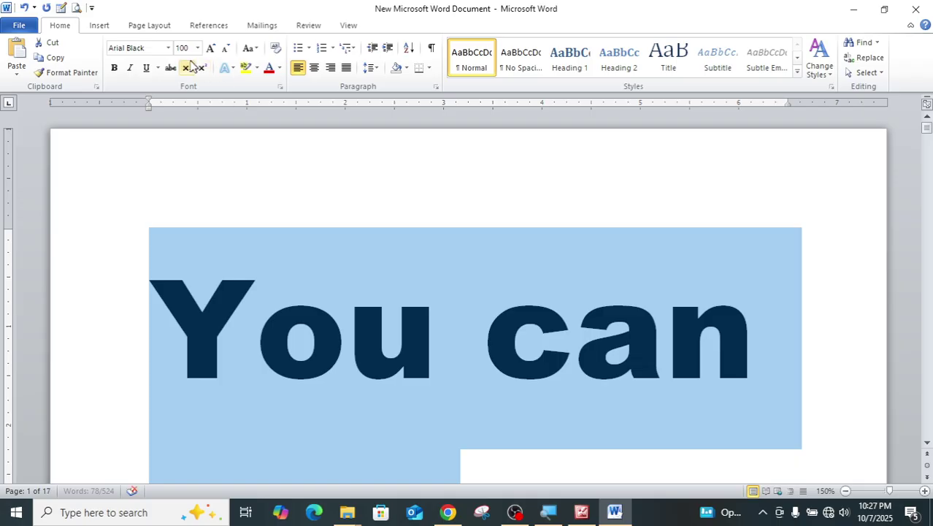
left_click(183, 49)
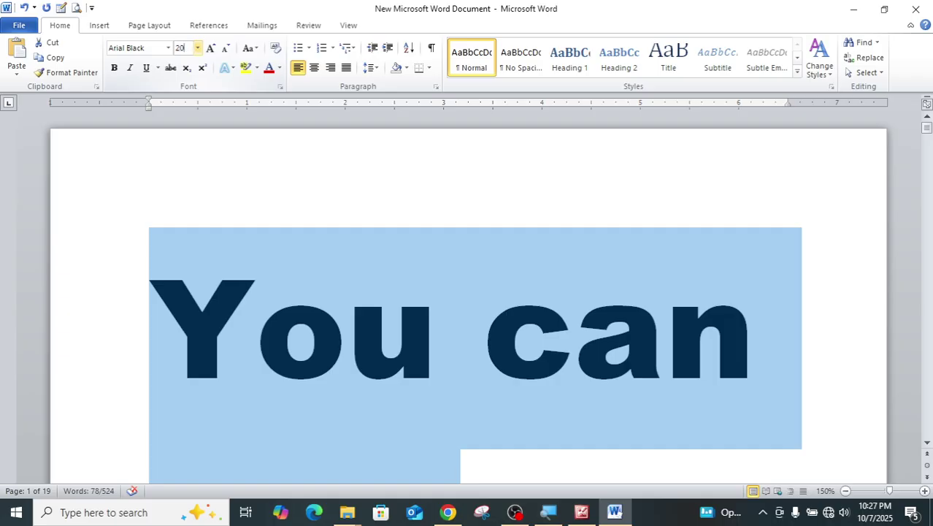
key("Return")
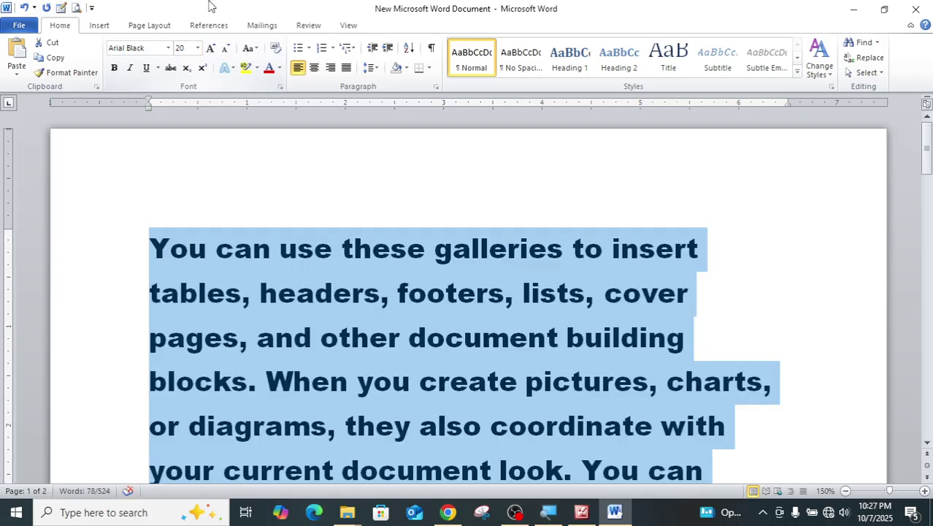
Step: Set the first paragraph's font size to 12
left_click(183, 48)
type("12")
key("Return")
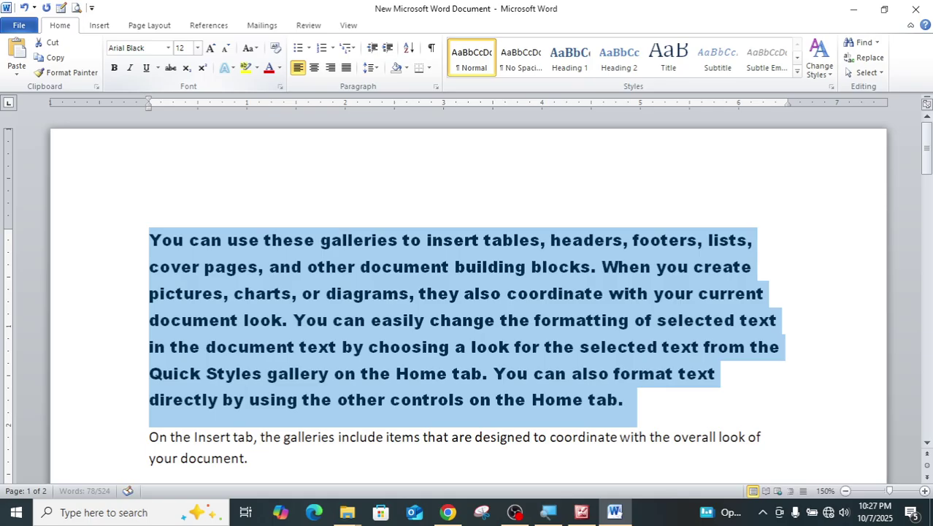
Step: Grow the first paragraph's font in increments to 16 and shrink it back to 12
left_click(211, 49)
left_click(211, 49)
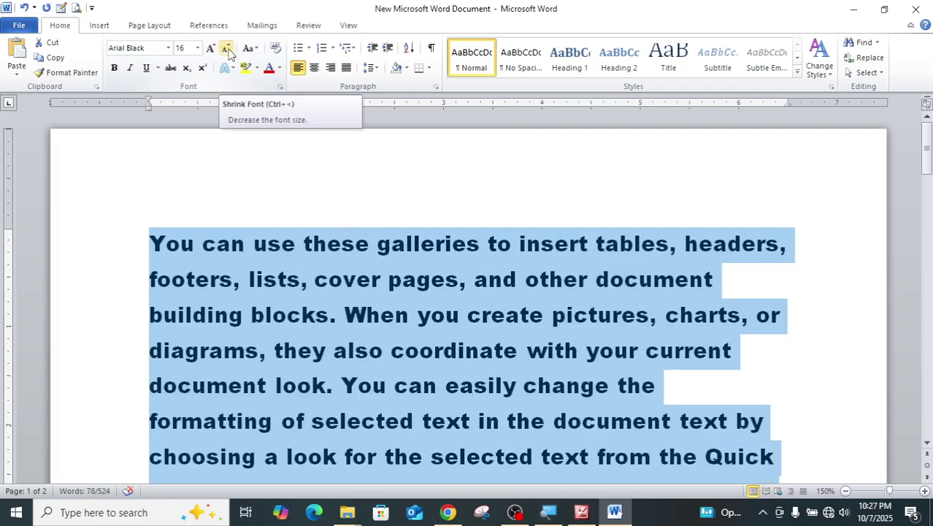
left_click(226, 50)
left_click(226, 50)
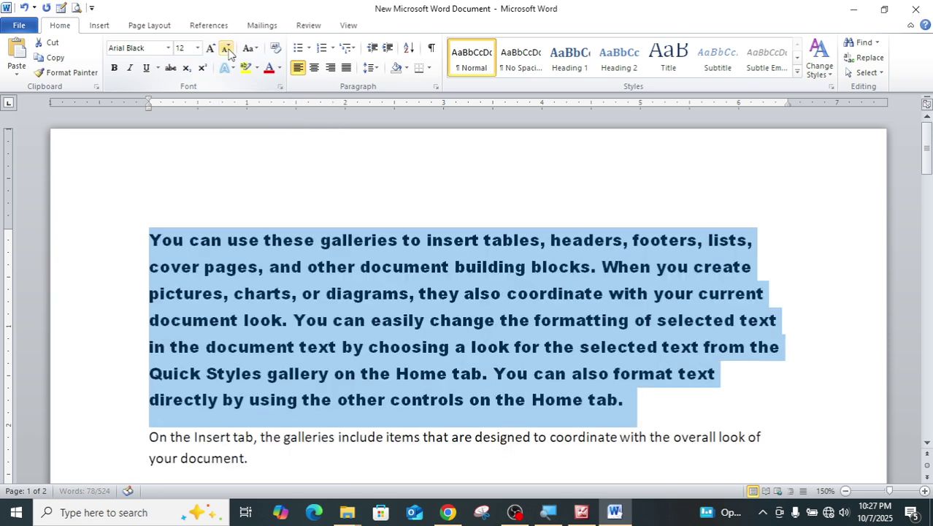
Step: Shrink the first paragraph's font in increments down to size 8
left_click(227, 50)
left_click(226, 50)
left_click(226, 50)
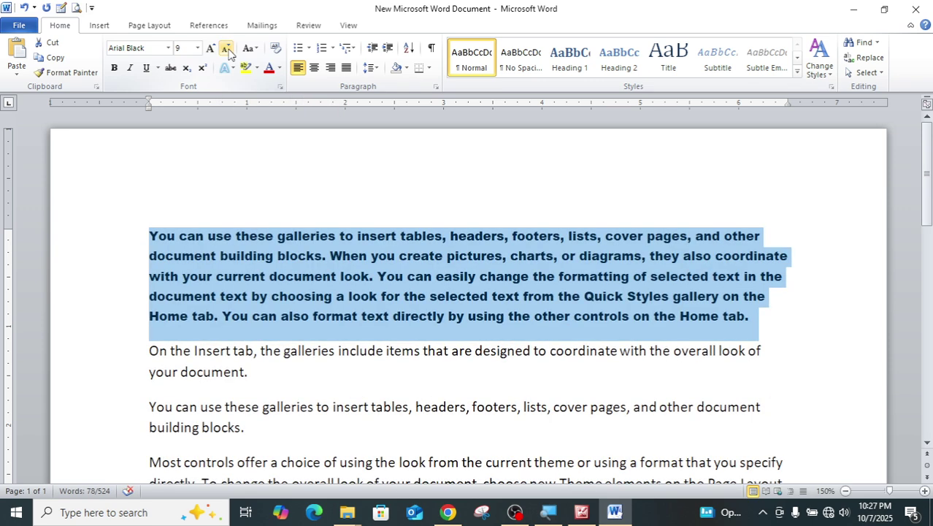
left_click(227, 50)
Step: Grow the first paragraph's font to 10, return it to 8, and deselect the text
left_click(210, 49)
left_click(209, 49)
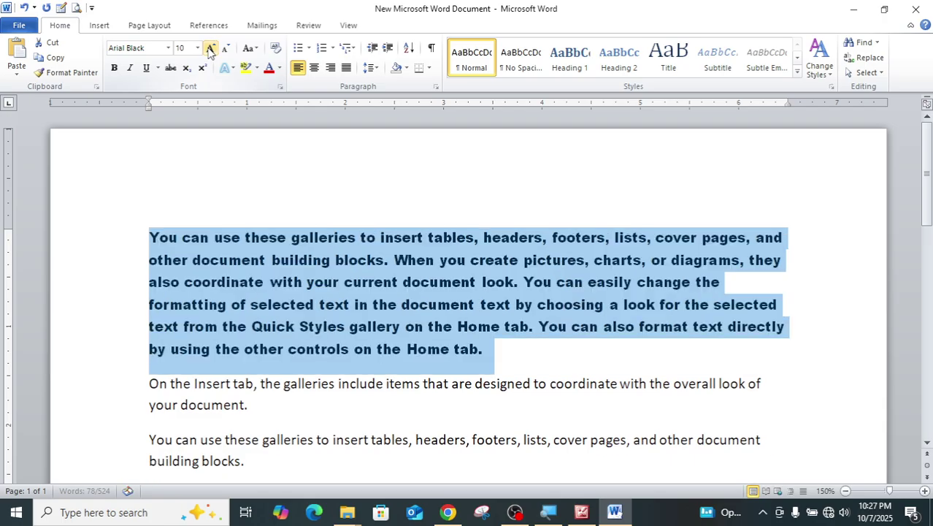
left_click(226, 49)
left_click(226, 49)
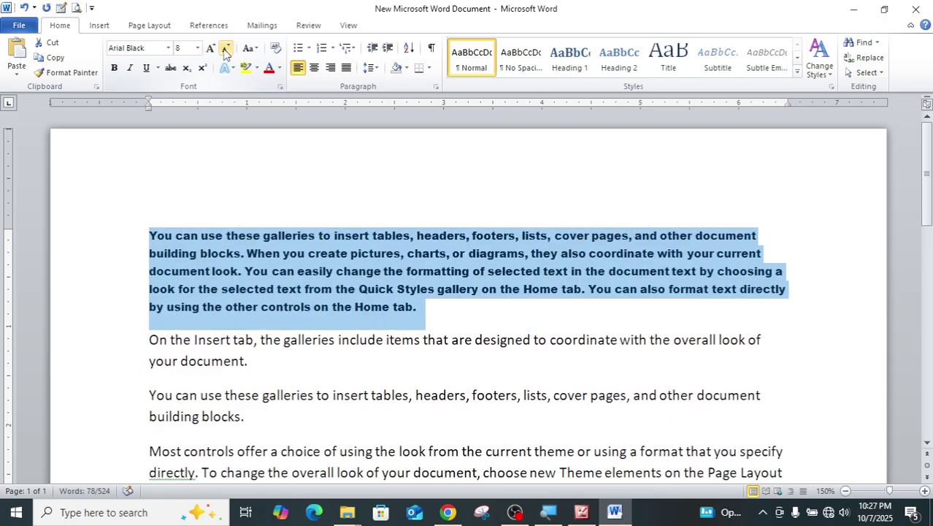
left_click(304, 272)
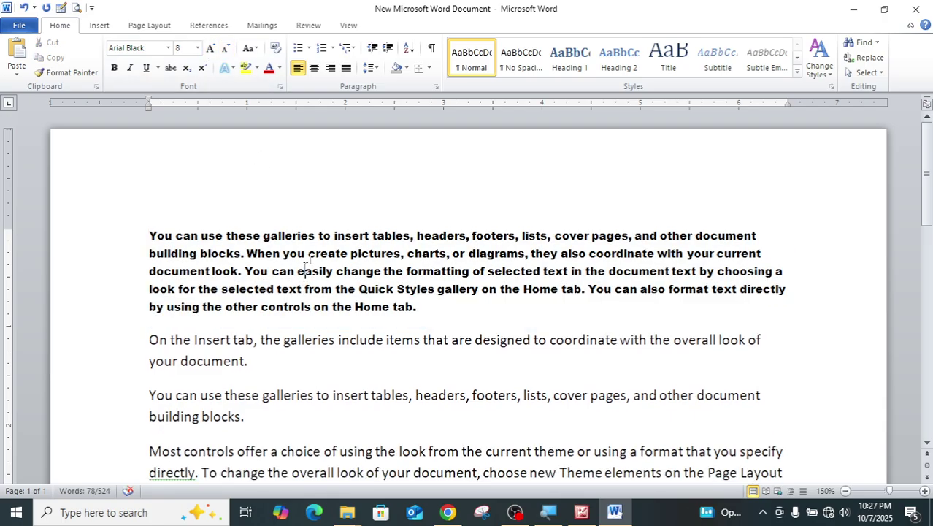
Step: Change the case of the first paragraph's text to lowercase
left_click_drag(150, 235, 413, 307)
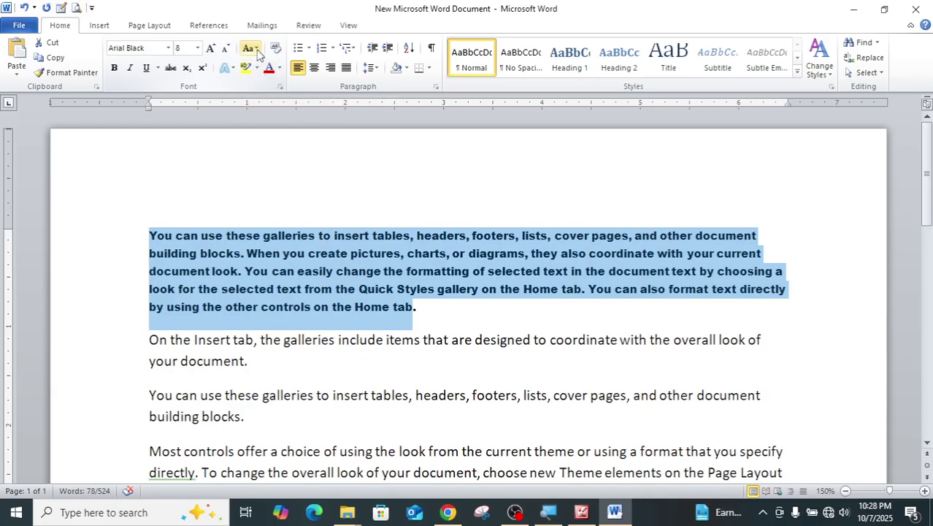
left_click(257, 51)
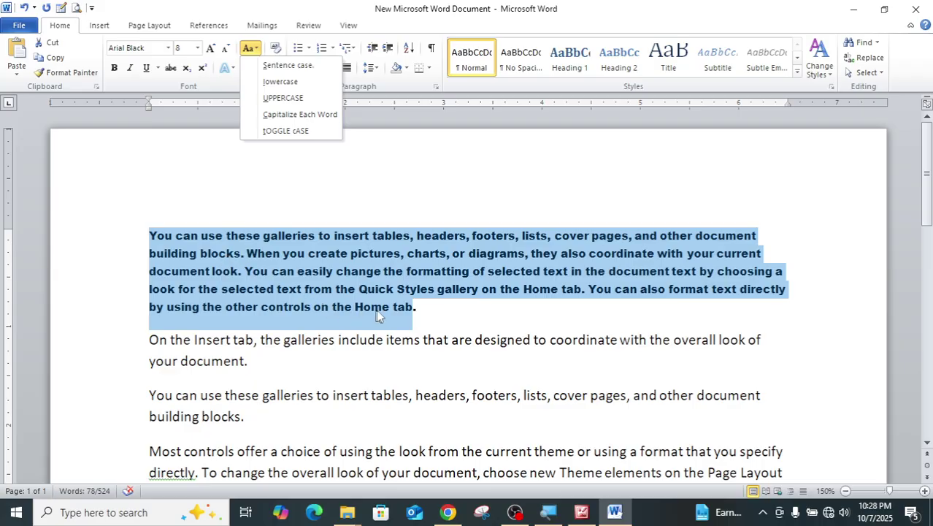
left_click(279, 83)
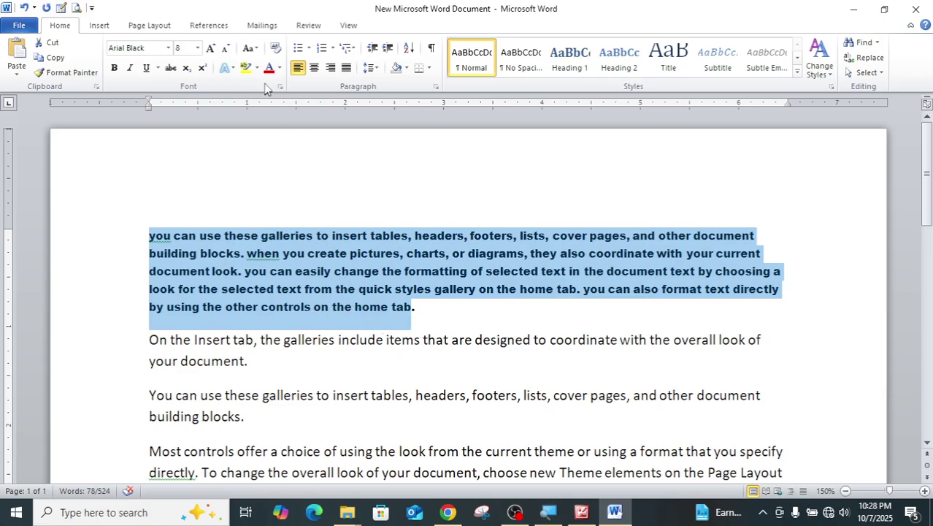
Step: Change the case of the first paragraph to UPPERCASE and deselect it
left_click(255, 51)
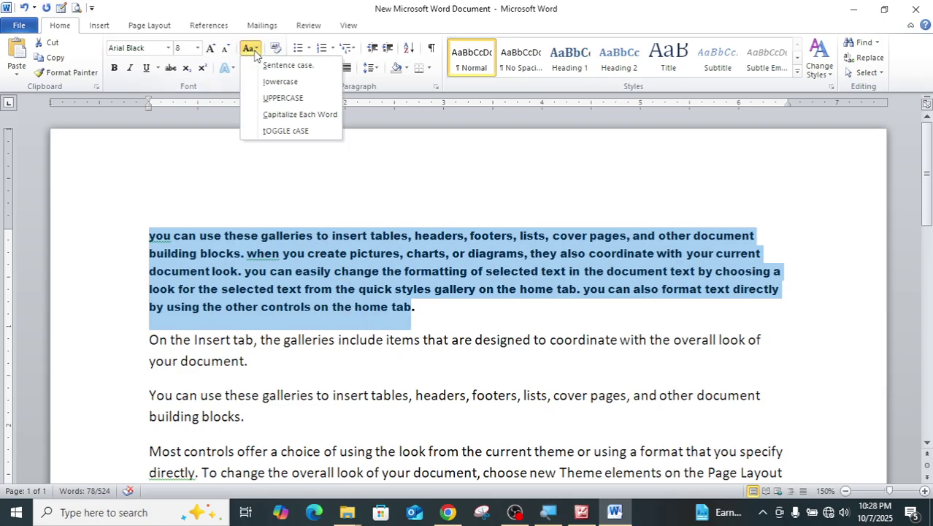
left_click(282, 99)
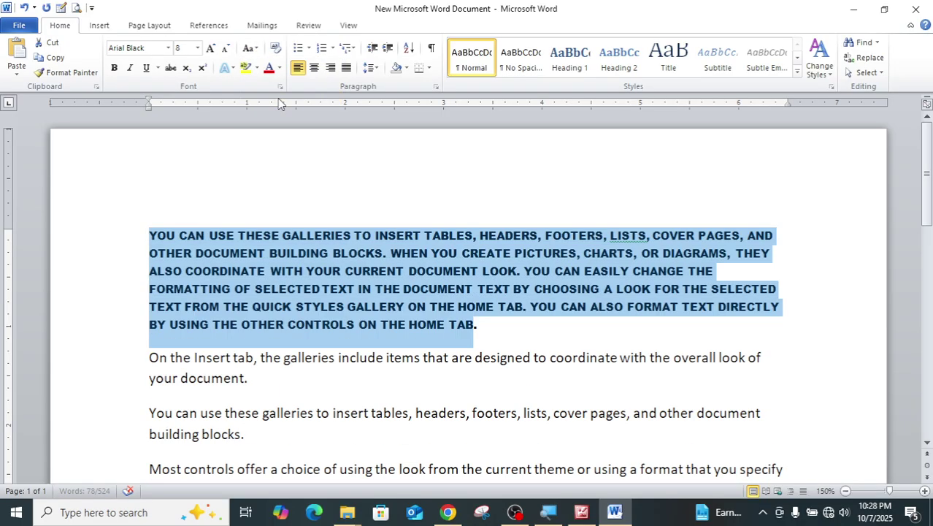
left_click(473, 326)
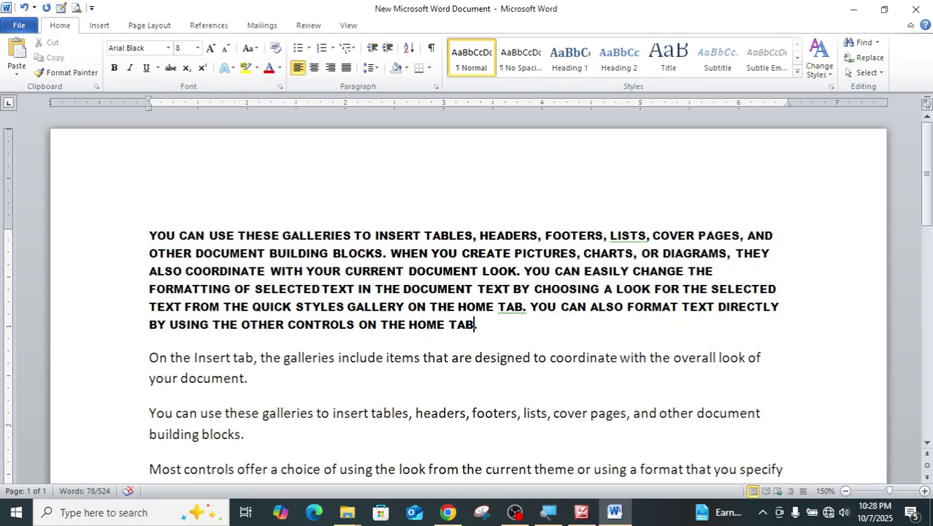
Step: Apply Capitalize Each Word to the first paragraph and point out the capital initials of its opening words
left_click_drag(473, 325, 149, 235)
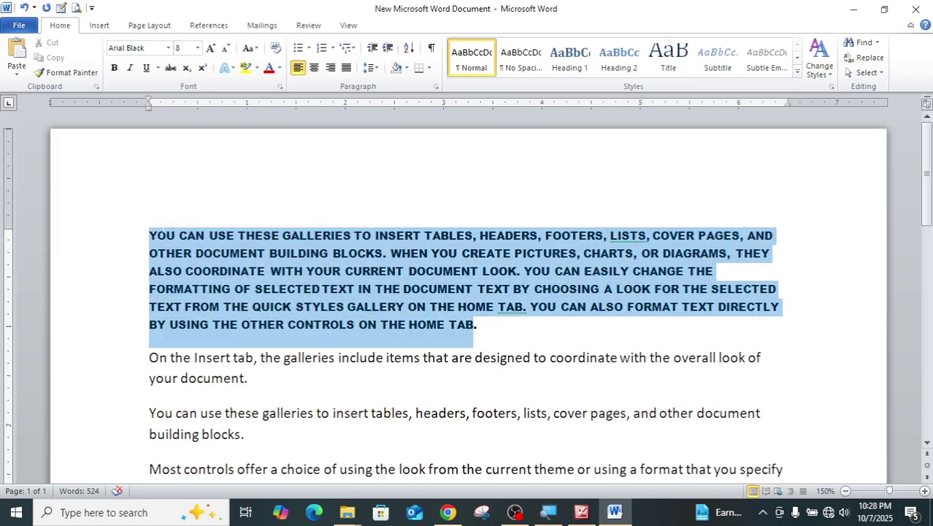
left_click(253, 48)
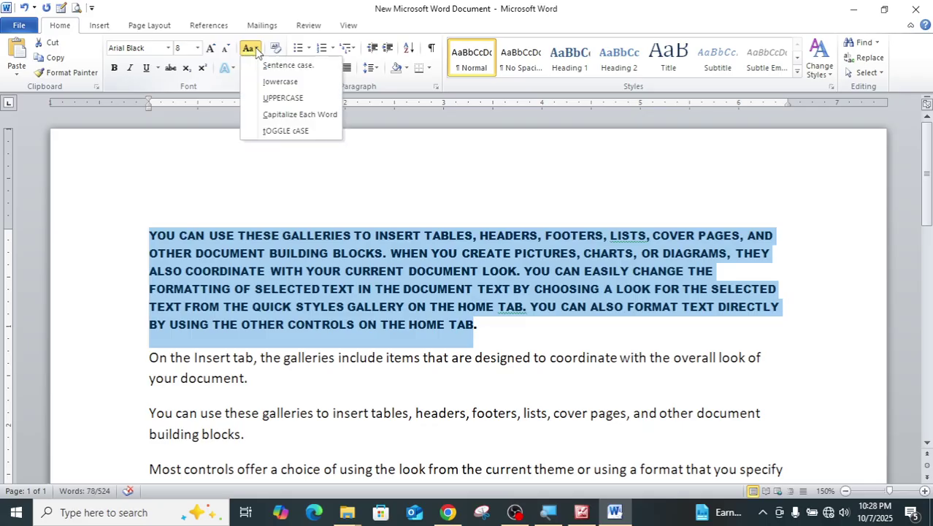
left_click(278, 117)
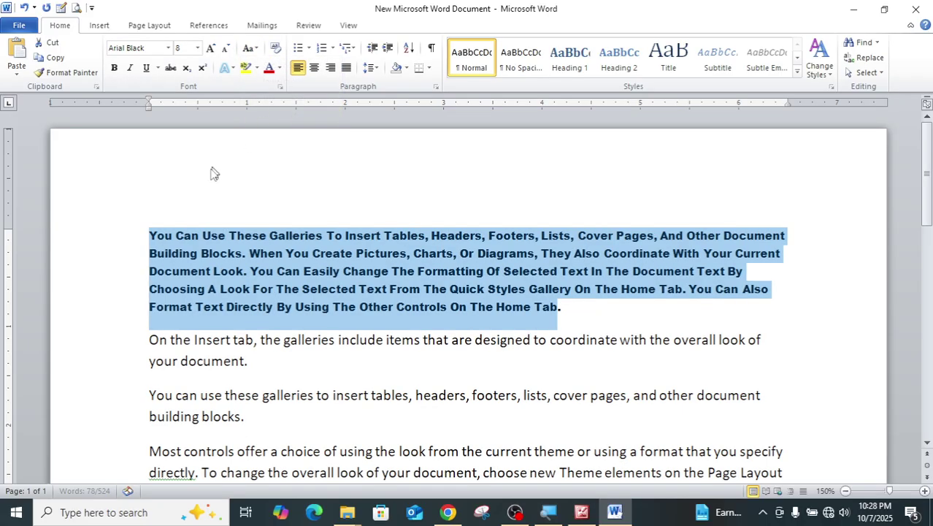
left_click(156, 235)
left_click_drag(157, 235, 188, 241)
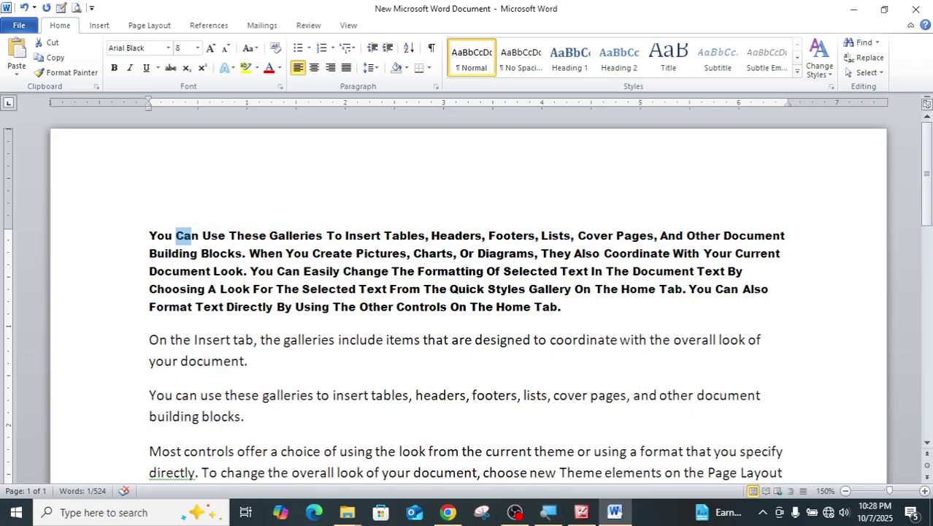
left_click(198, 252)
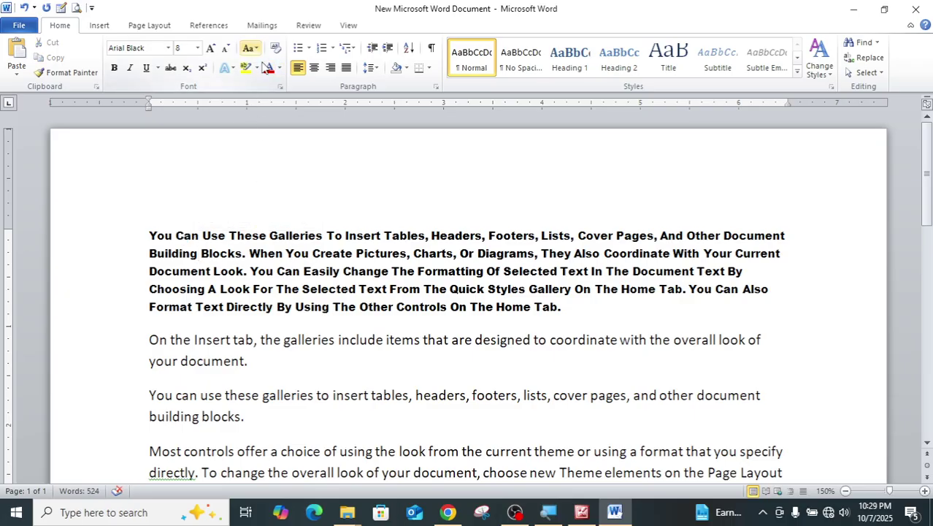
Step: Apply tOGGLE cASE to the whole first paragraph and deselect it
left_click_drag(150, 235, 564, 315)
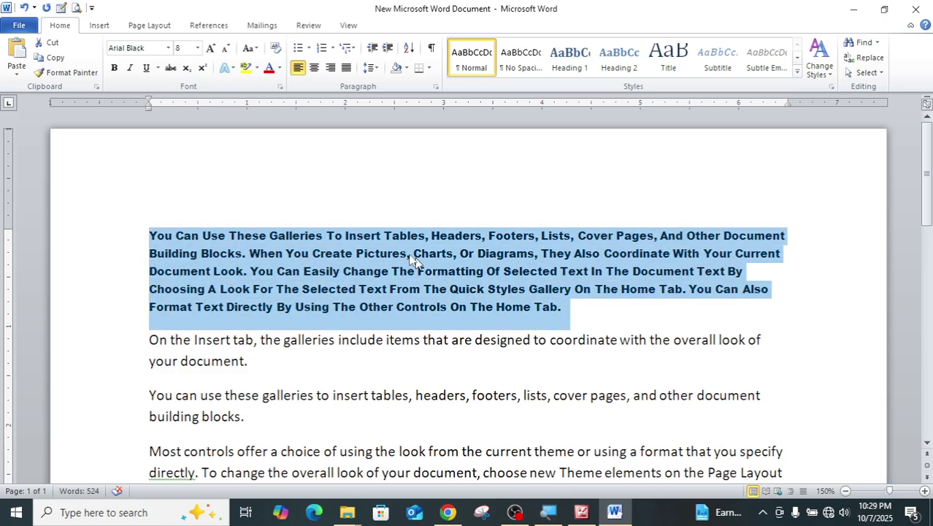
left_click(249, 48)
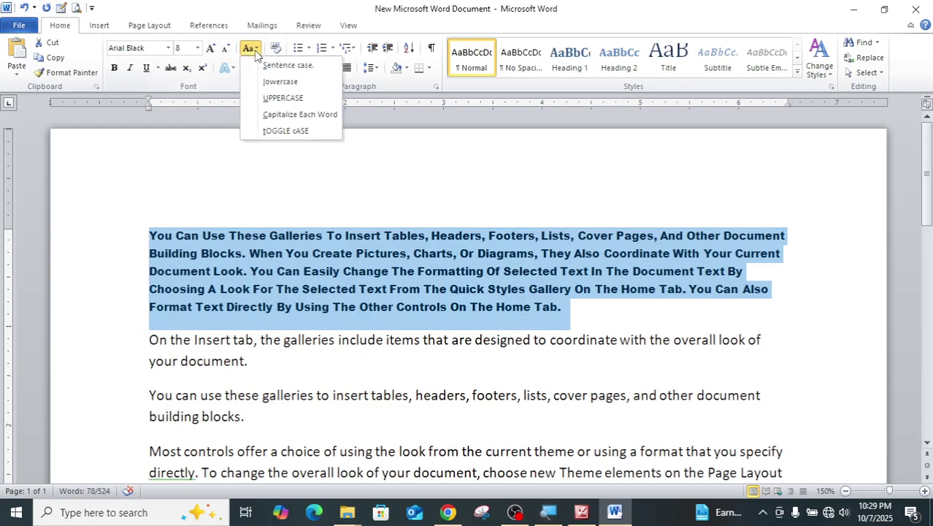
left_click(276, 137)
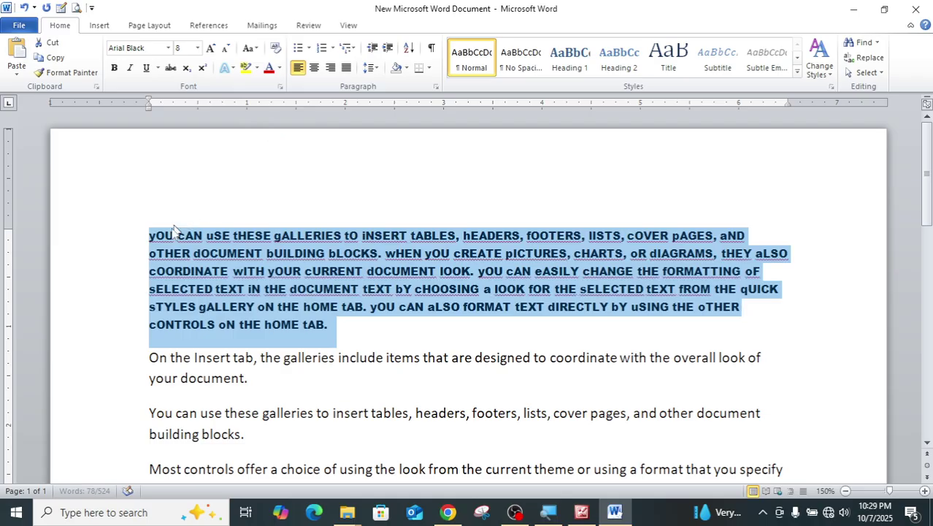
left_click(155, 235)
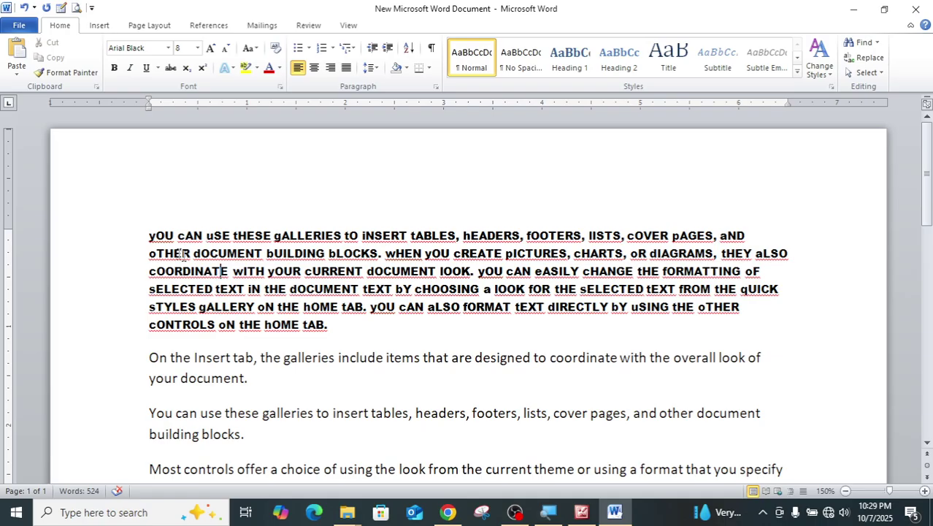
Step: Change the first paragraph's text to Sentence case and deselect it
left_click_drag(149, 236, 329, 336)
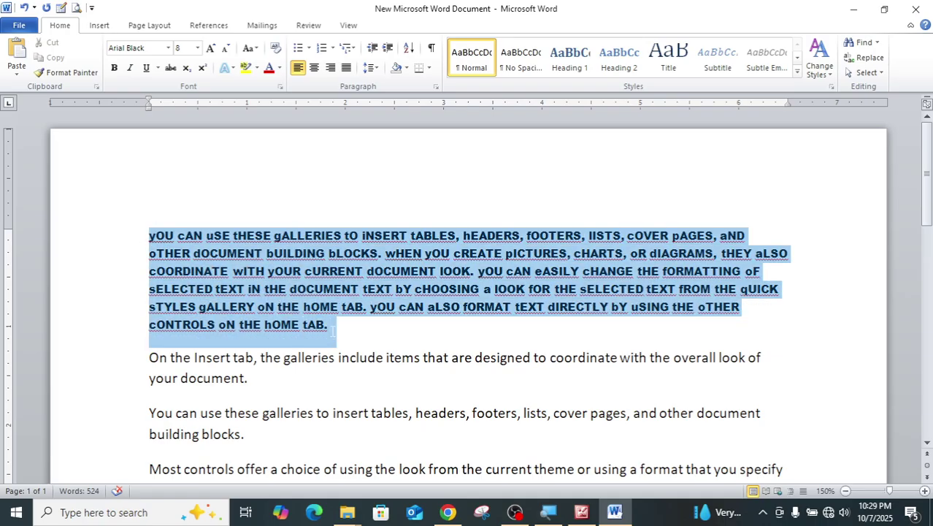
left_click(257, 48)
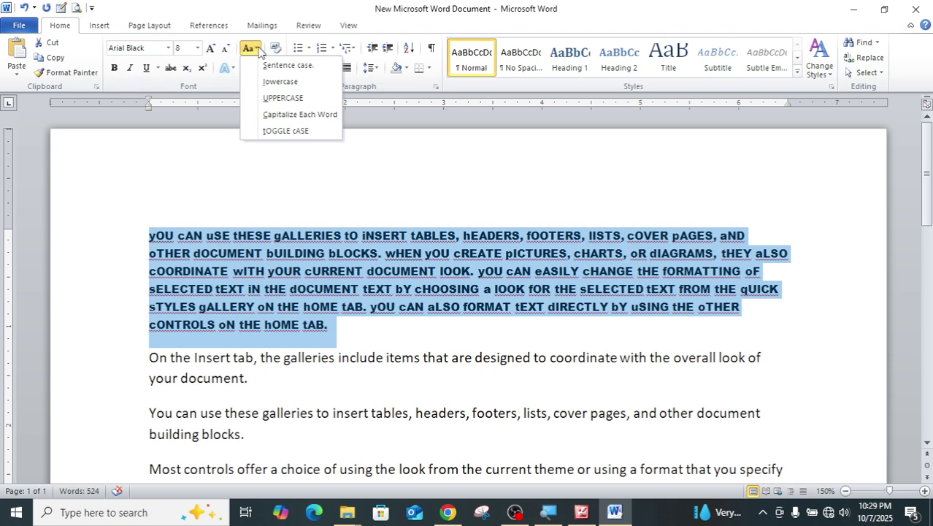
left_click(277, 71)
left_click(230, 287)
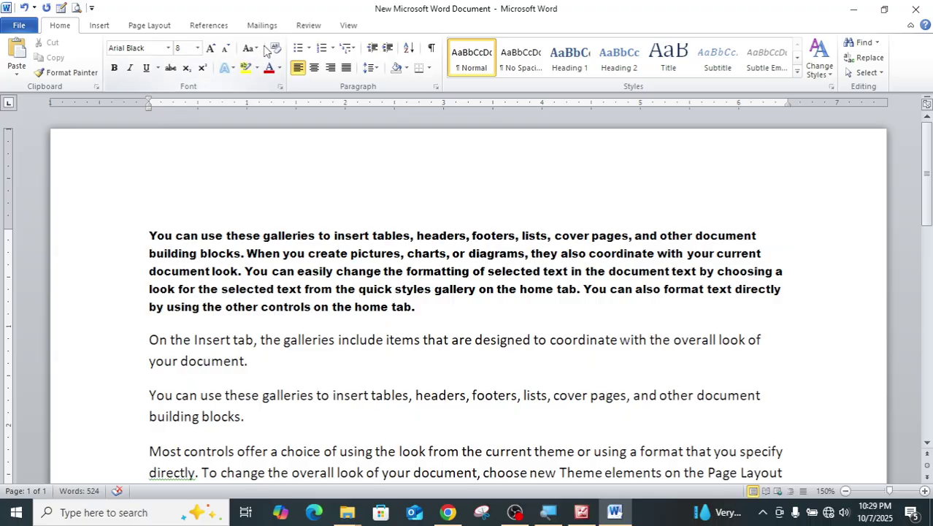
left_click_drag(149, 235, 401, 314)
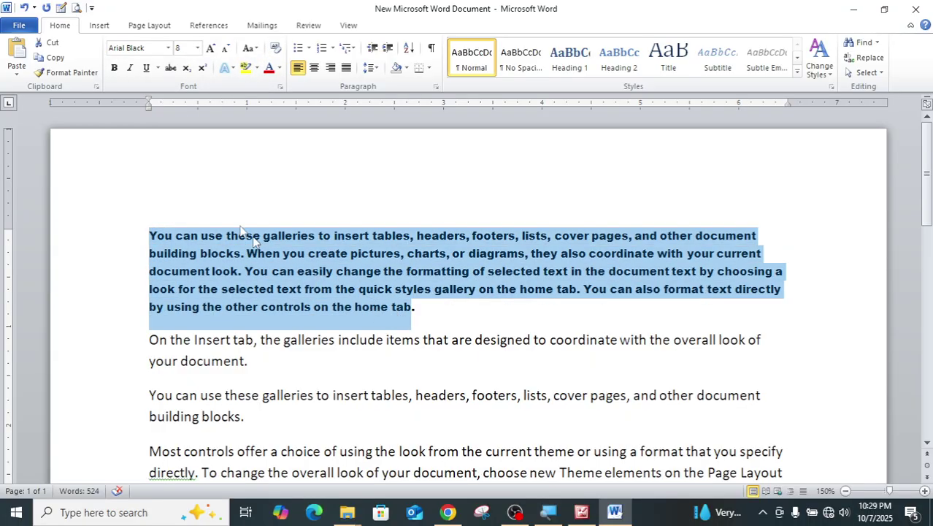
left_click(223, 277)
scroll(178, 330, "down", 3)
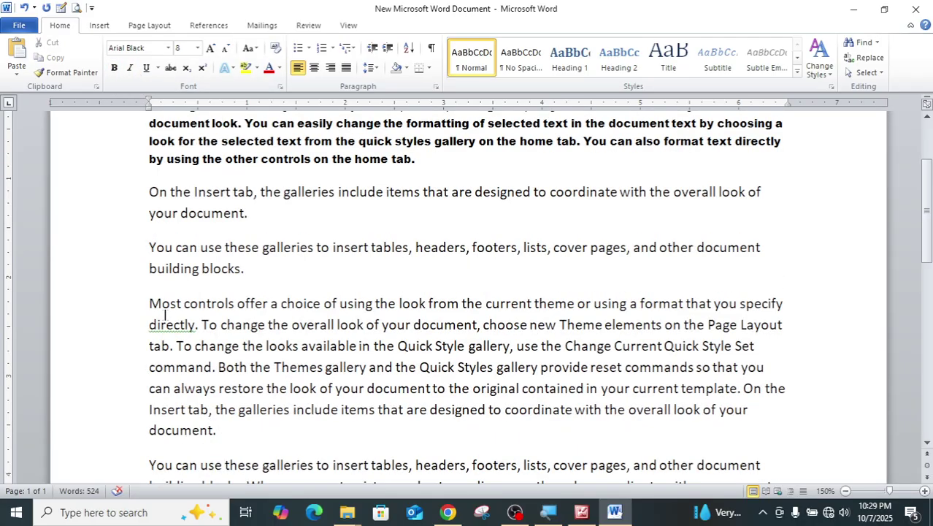
Step: Make the paragraph beginning "Most controls offer" bold and enlarge its font size to 14
left_click_drag(150, 303, 213, 438)
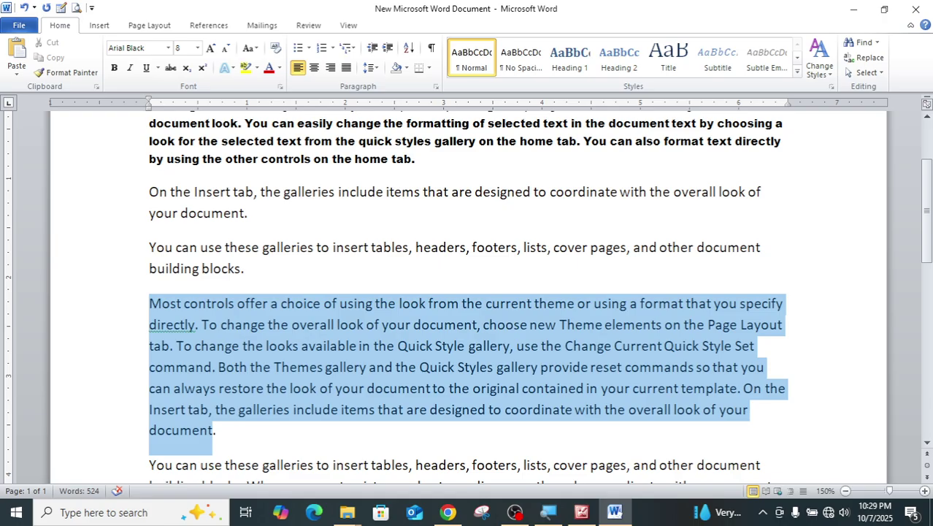
left_click(114, 70)
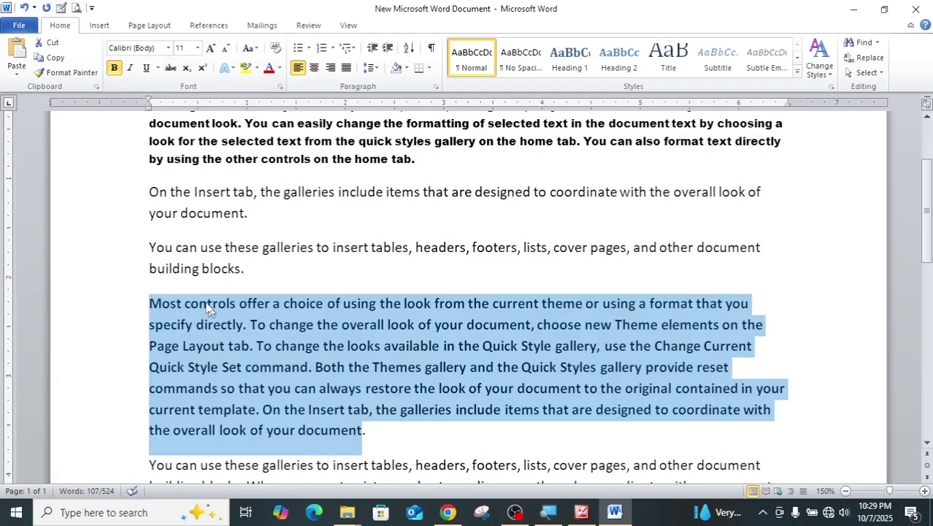
left_click(212, 49)
left_click(212, 49)
scroll(256, 237, "down", 1)
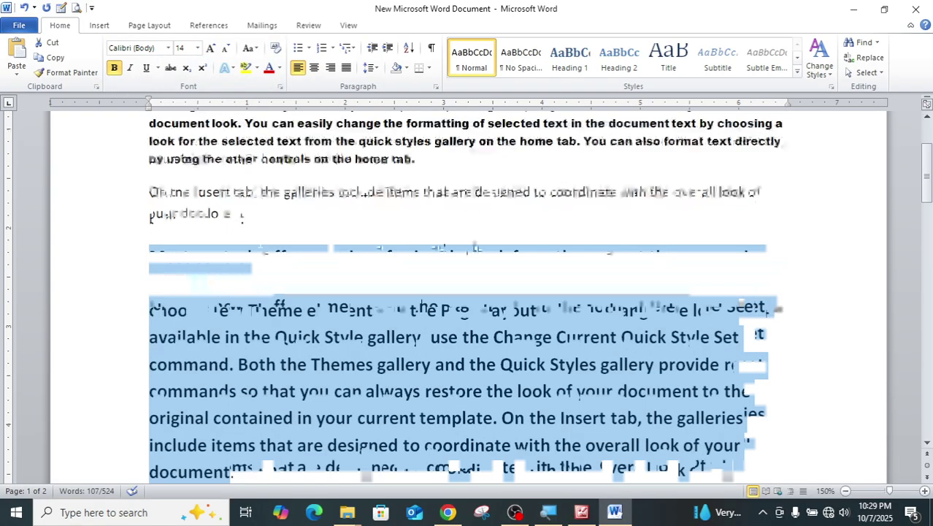
scroll(259, 241, "down", 1)
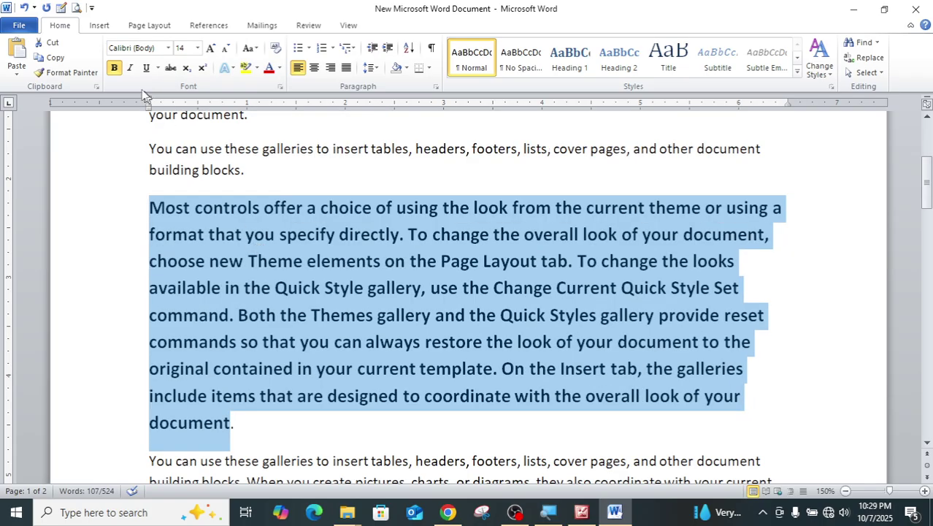
Step: Toggle bold off and back on for the "Most controls offer" paragraph, then deselect it
left_click(114, 68)
left_click(113, 68)
left_click(113, 68)
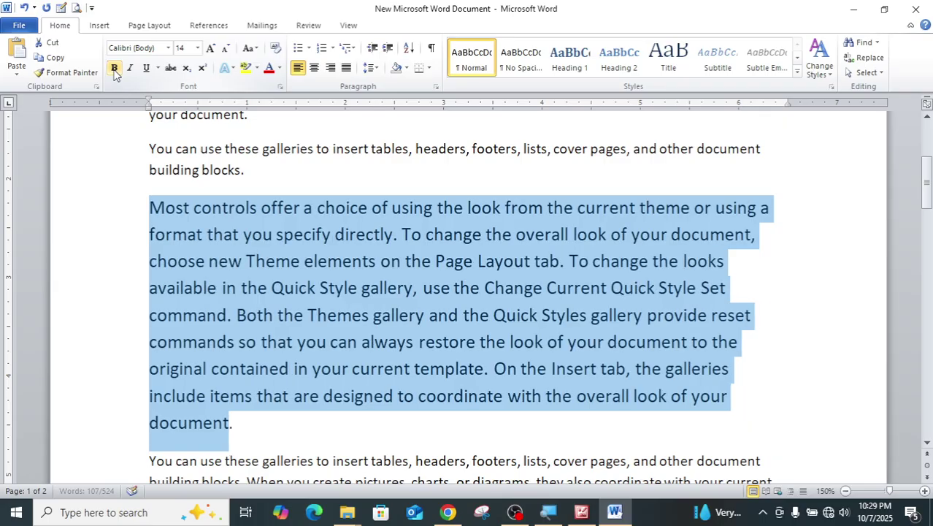
left_click(114, 68)
left_click(114, 70)
left_click(114, 71)
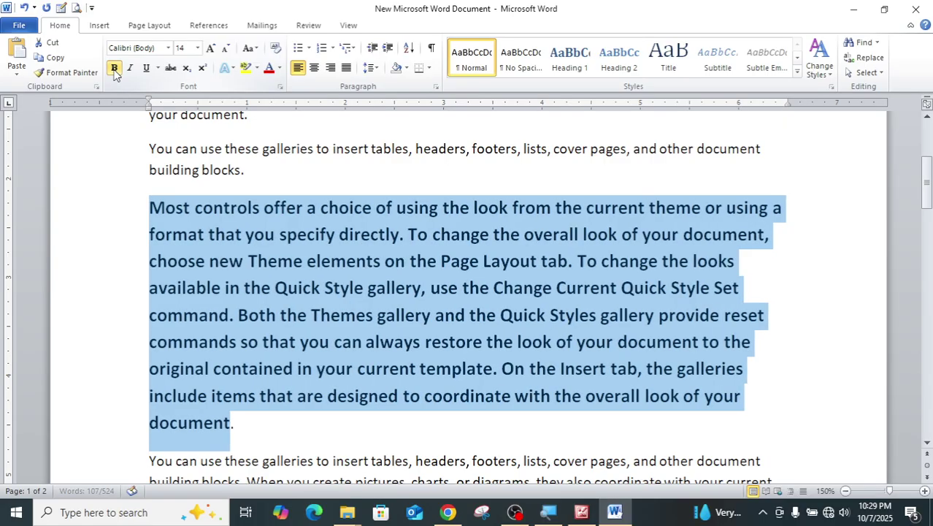
left_click(230, 262)
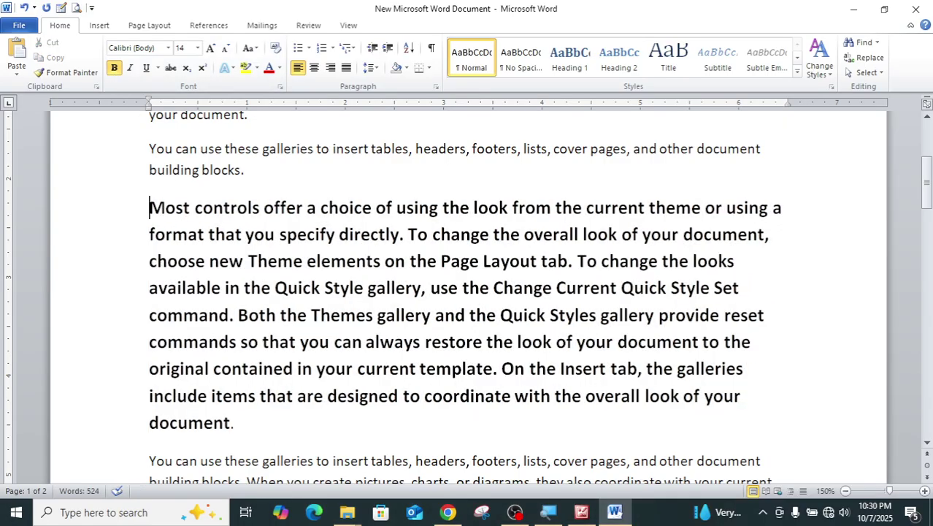
Step: Apply italic to the whole "Most controls offer" paragraph and remove it again
left_click_drag(149, 207, 206, 298)
left_click_drag(149, 207, 232, 423)
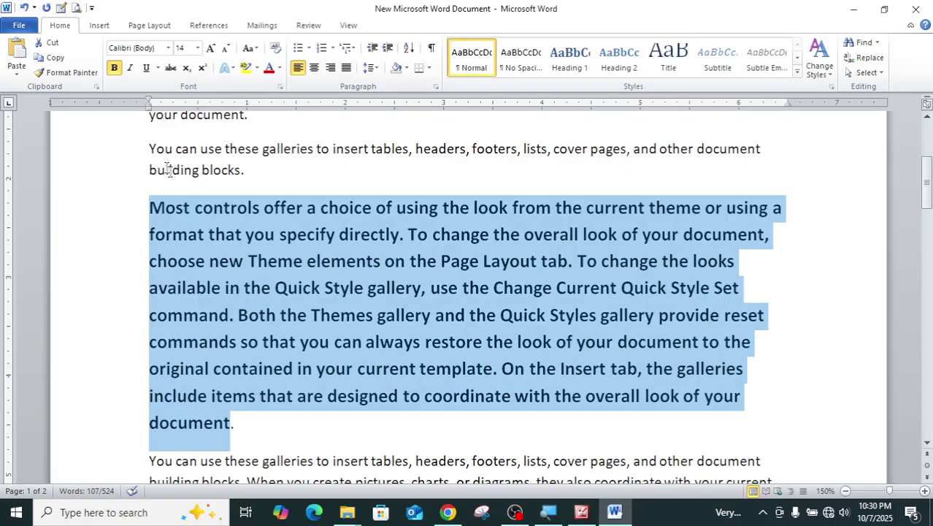
left_click(132, 68)
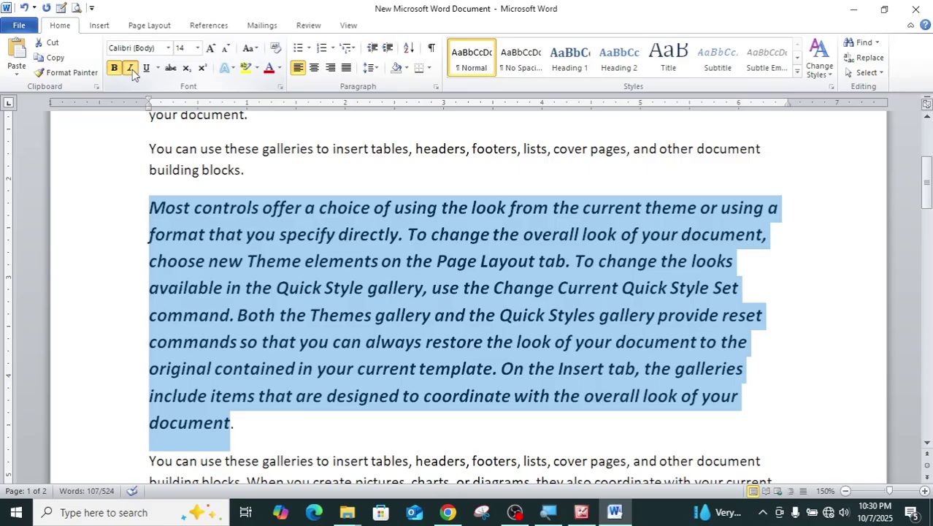
left_click(132, 69)
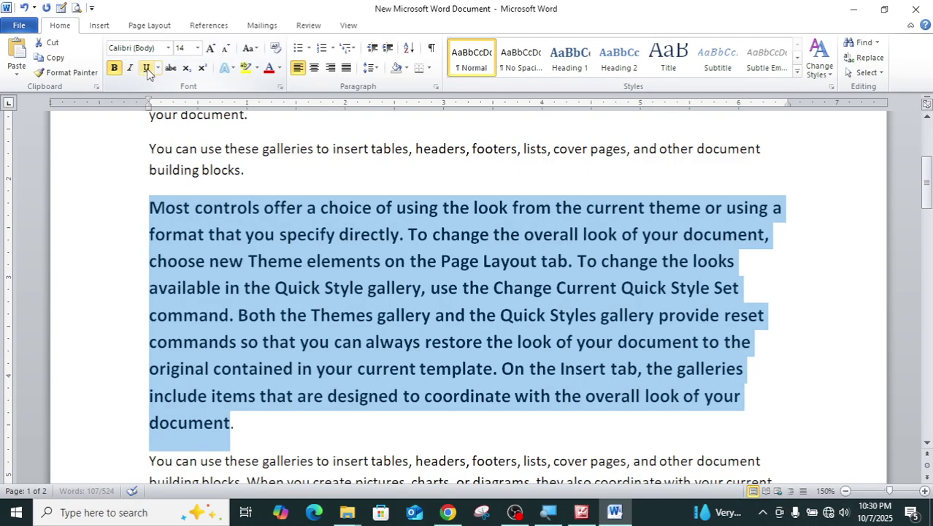
Step: Toggle underlining on and off for the selected paragraph, and remove its bold formatting
left_click(147, 71)
left_click(146, 69)
left_click(146, 69)
left_click(145, 71)
left_click(117, 69)
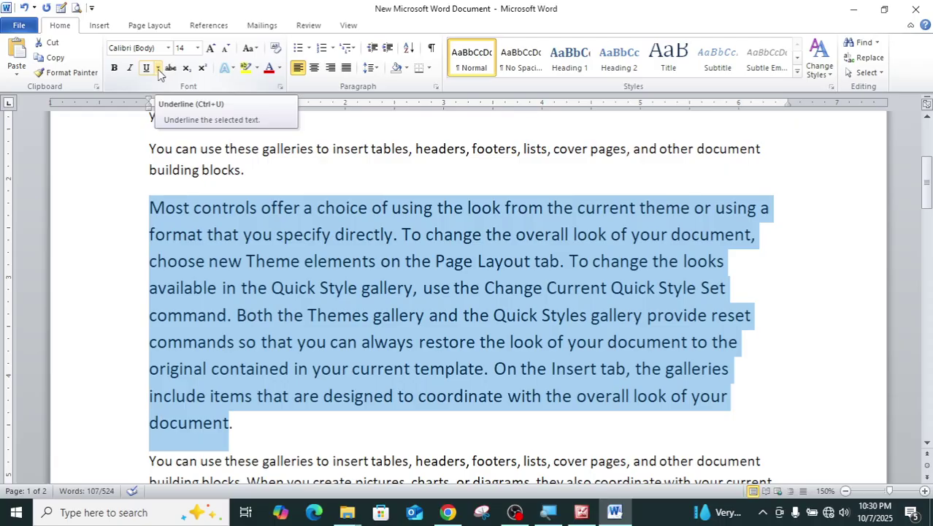
Step: Apply a wavy underline to the "Most controls offer" paragraph and deselect it
left_click(158, 67)
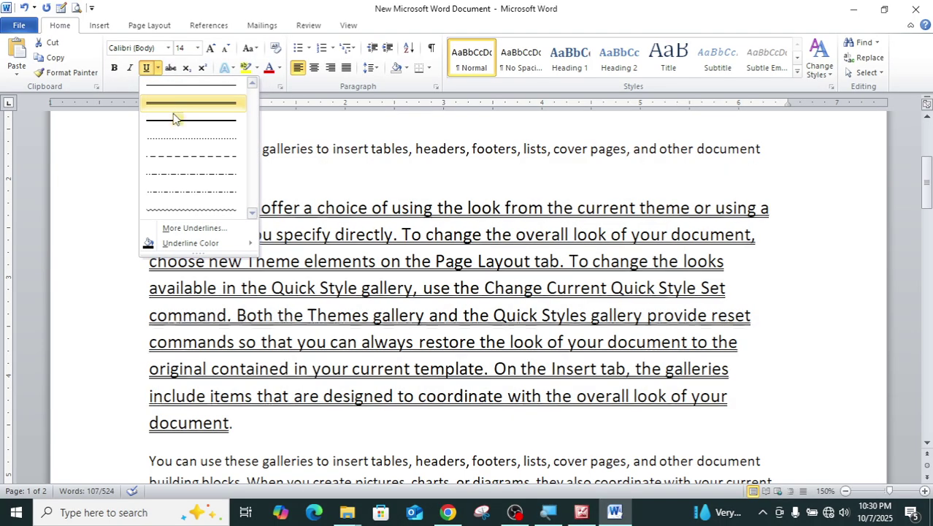
left_click(201, 213)
left_click(241, 234)
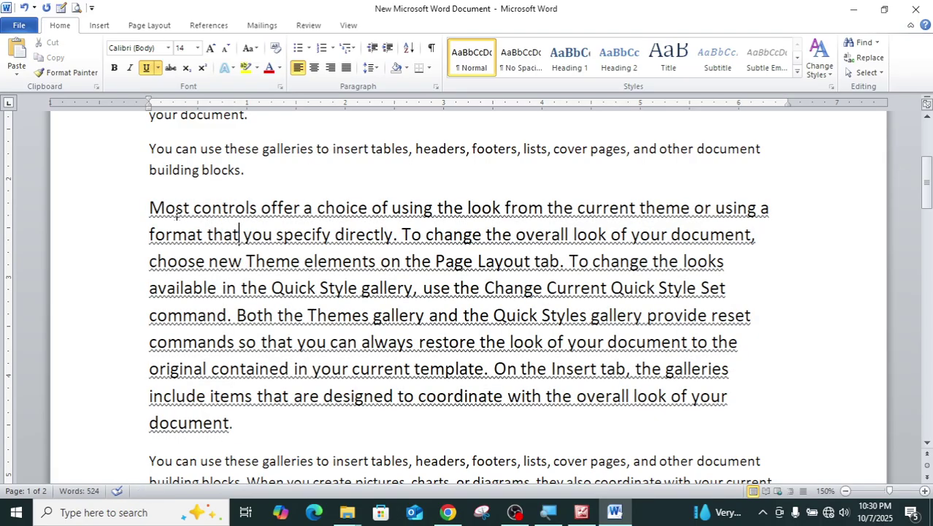
Step: Set the underline color of the "Most controls offer" paragraph to standard red and deselect the text
left_click_drag(150, 208, 224, 422)
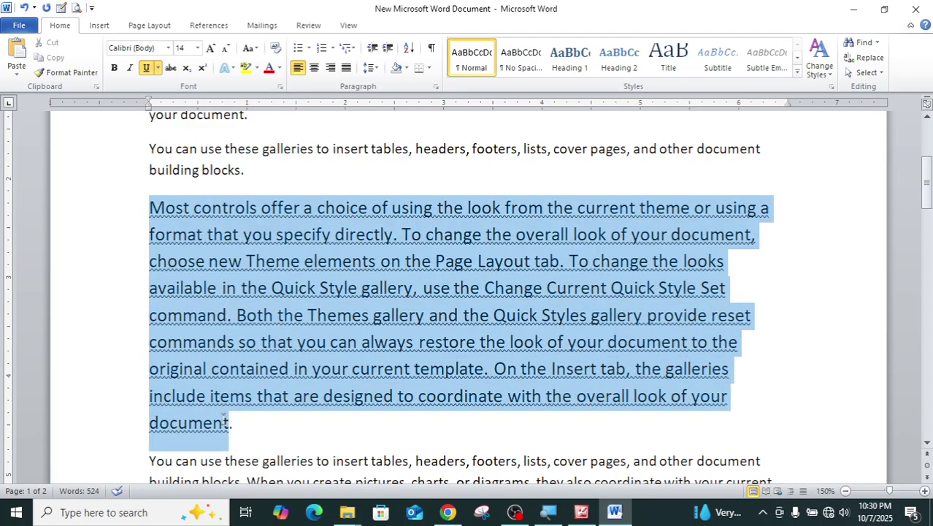
left_click(158, 69)
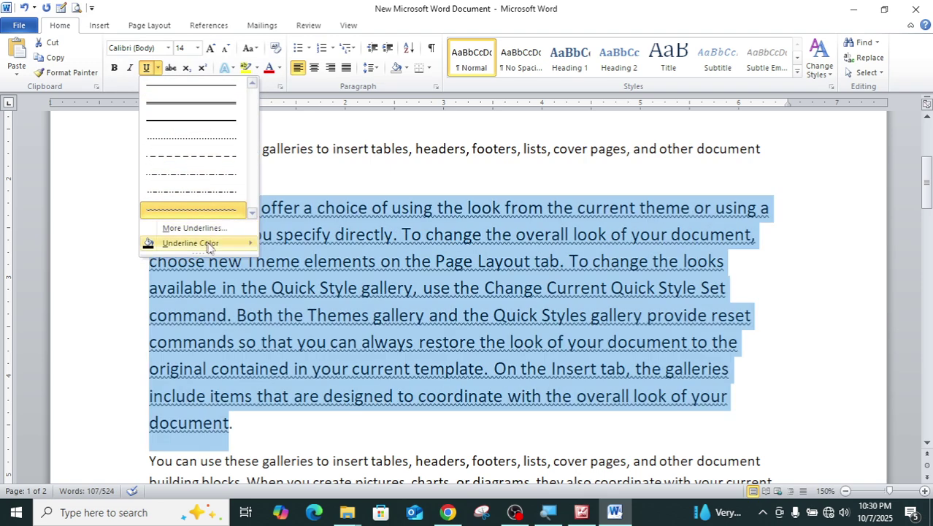
mouse_move(210, 248)
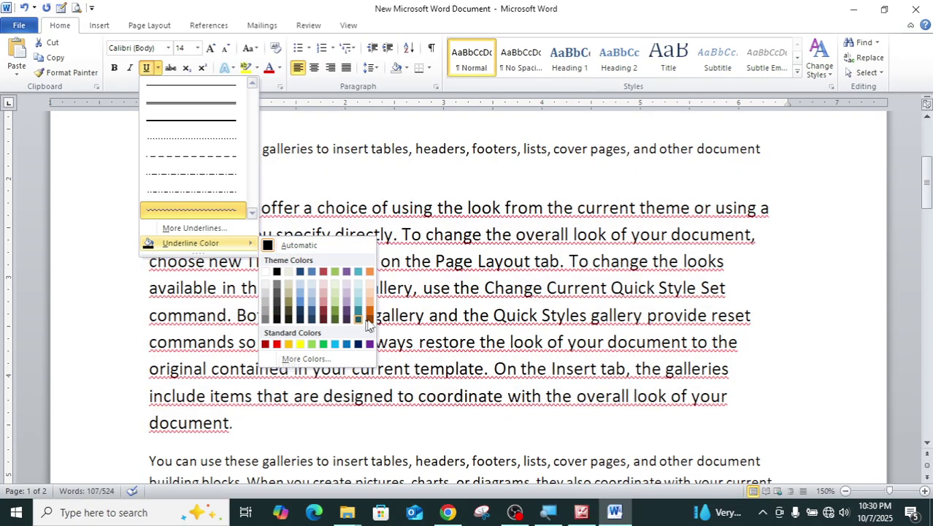
left_click(279, 345)
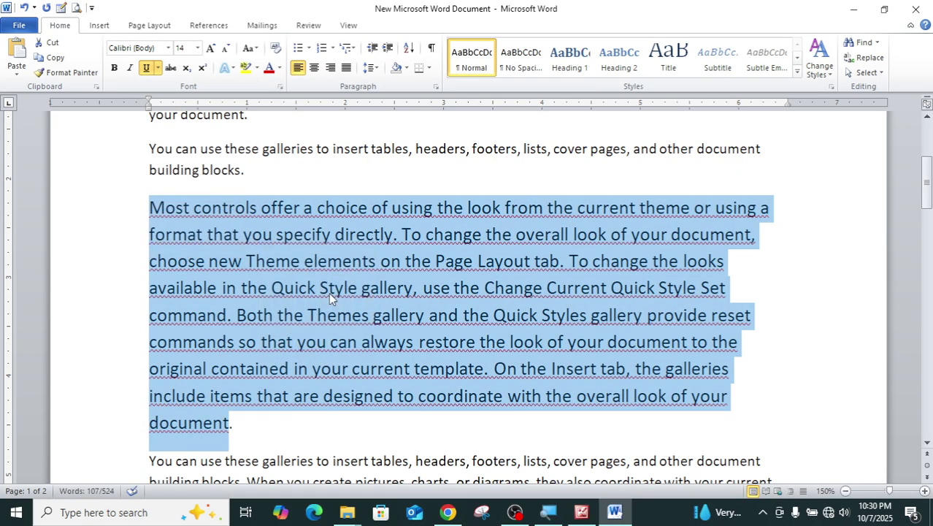
left_click(328, 292)
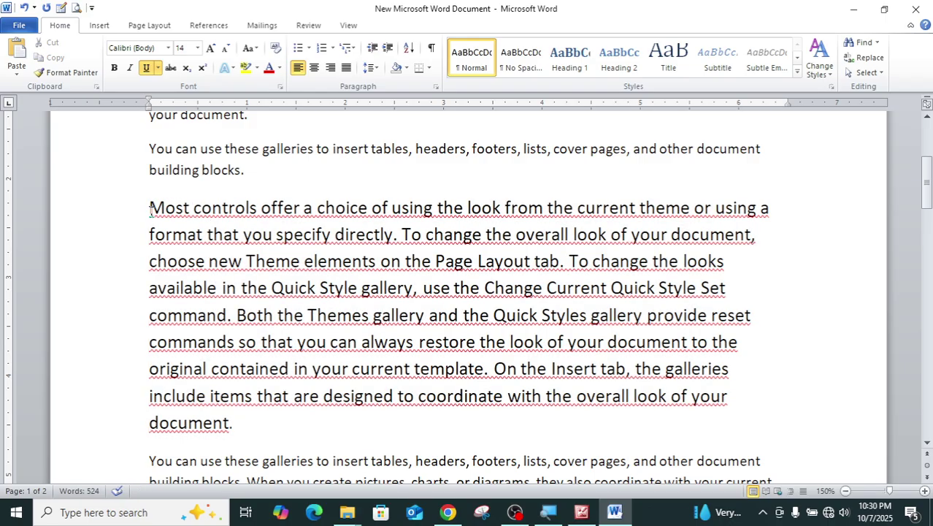
Step: In the Font dialog, give the whole "Most controls offer" paragraph a dark red underline color and font size 20, and view the advanced settings
left_click_drag(151, 209, 236, 423)
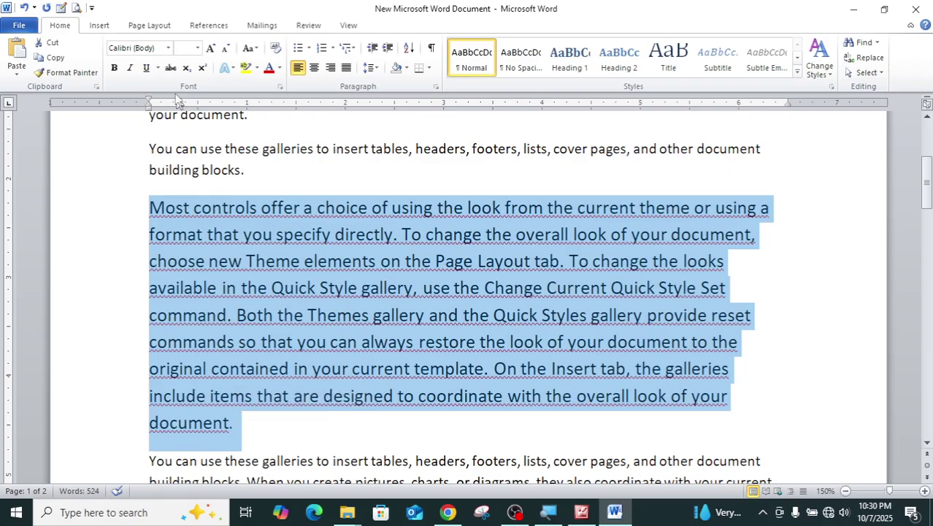
left_click(158, 68)
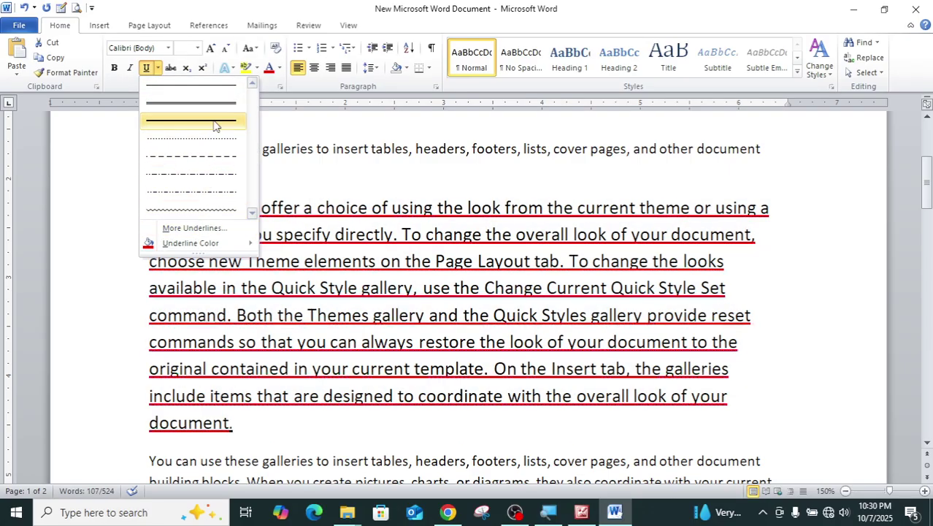
left_click(195, 230)
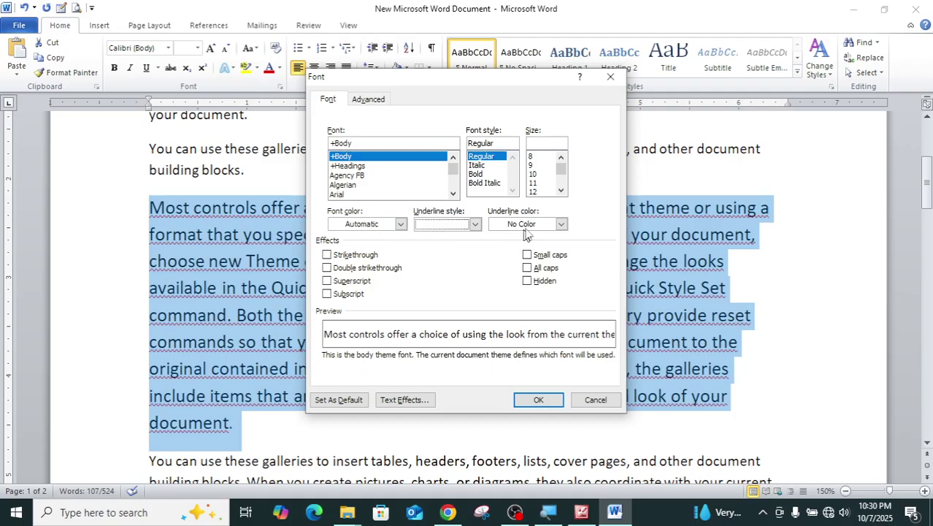
left_click(562, 225)
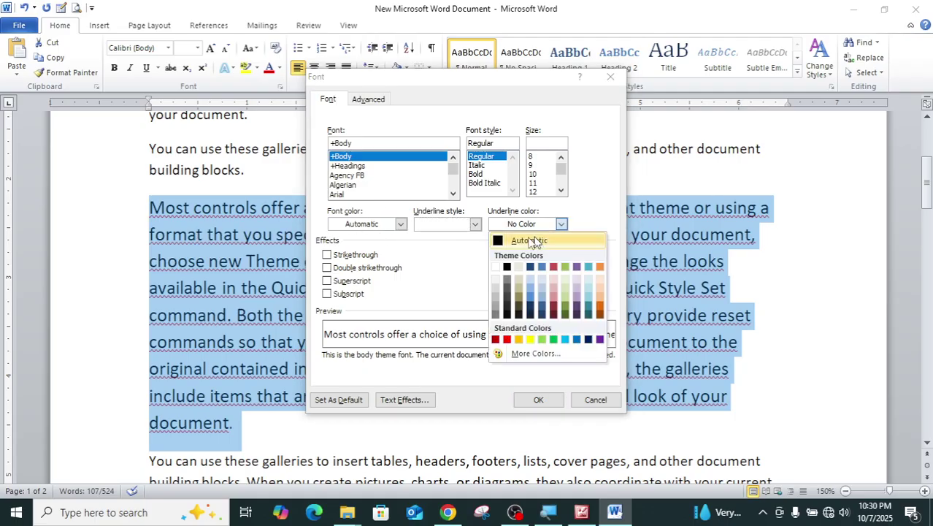
left_click(553, 314)
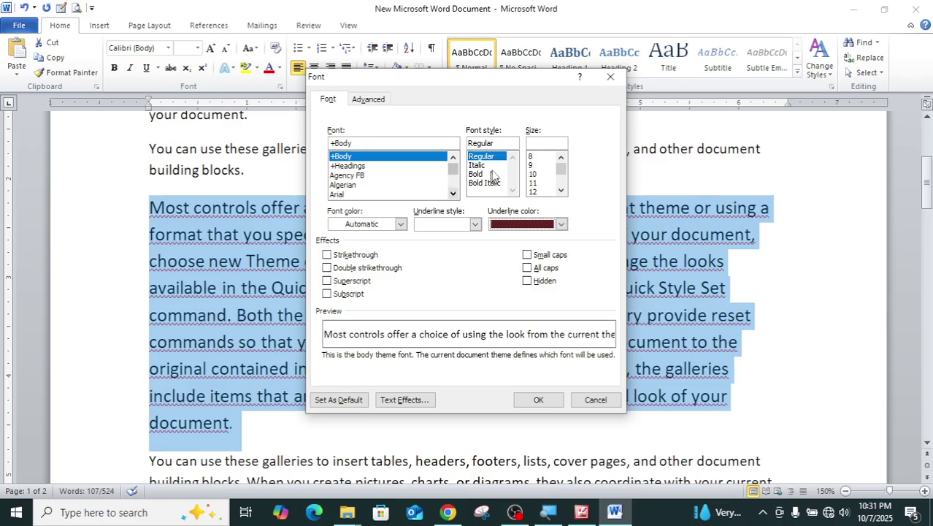
left_click(561, 181)
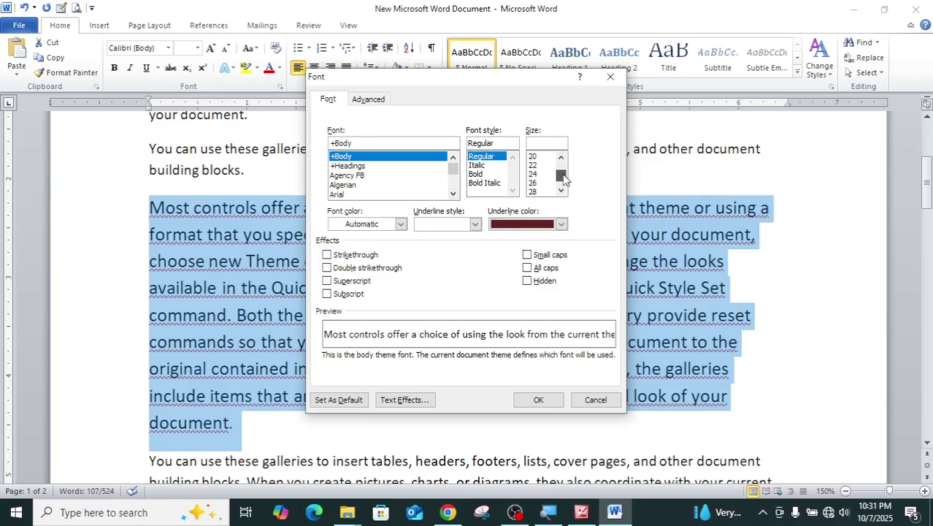
left_click(540, 165)
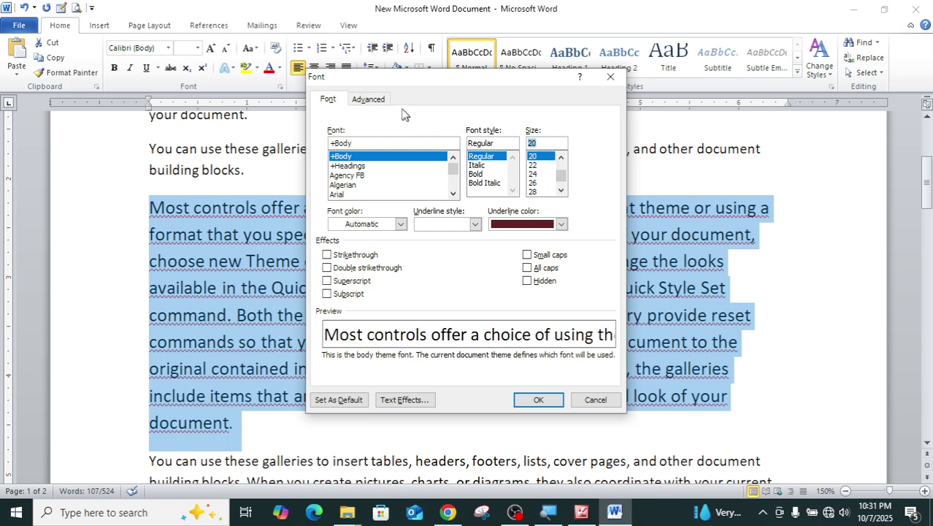
left_click(369, 99)
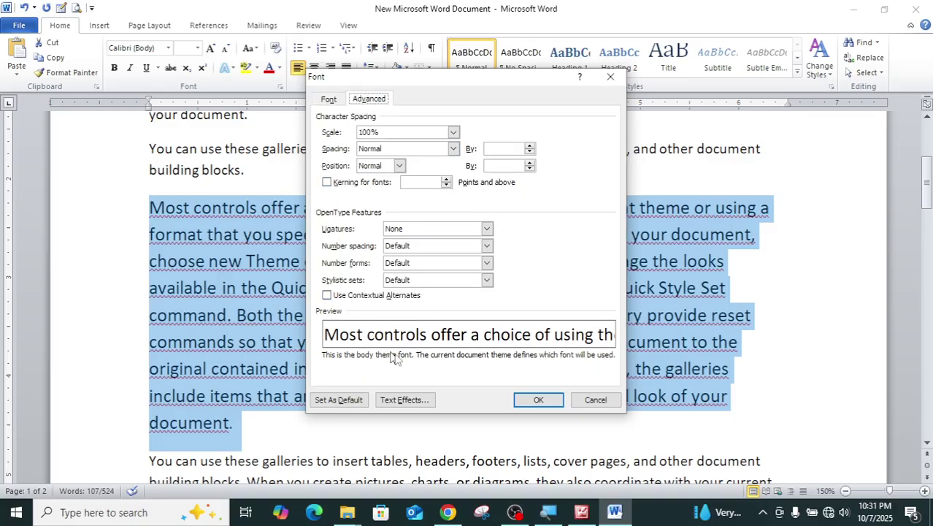
left_click(536, 399)
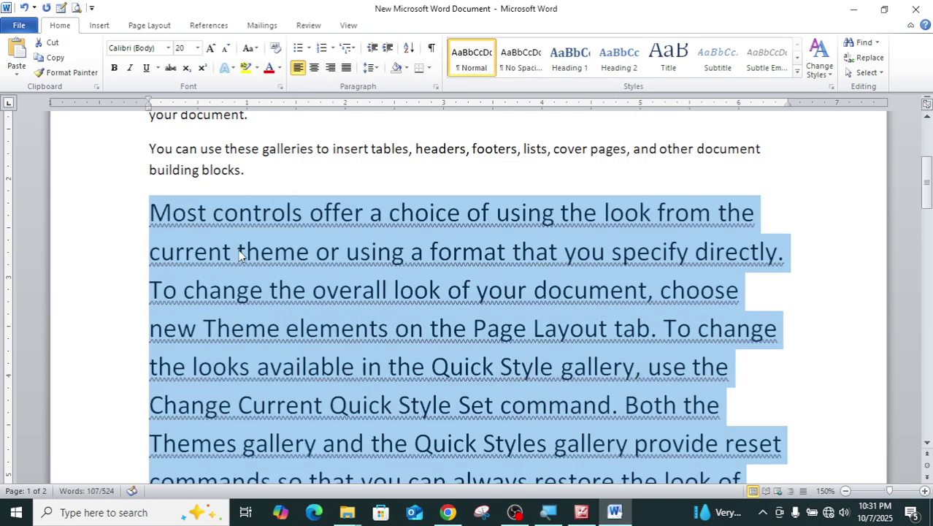
left_click(198, 214)
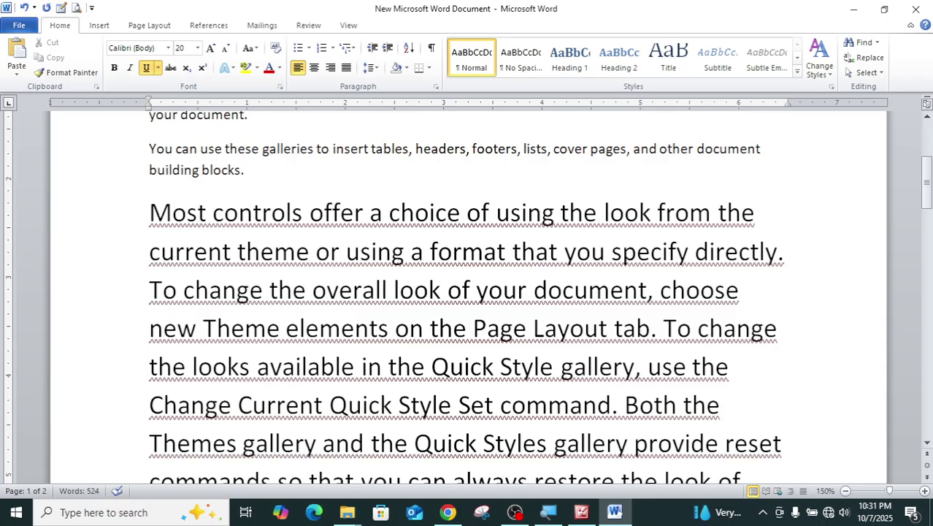
Step: Change the underline of the paragraph's first five lines to green and its style to a single solid line
left_click_drag(198, 214, 722, 376)
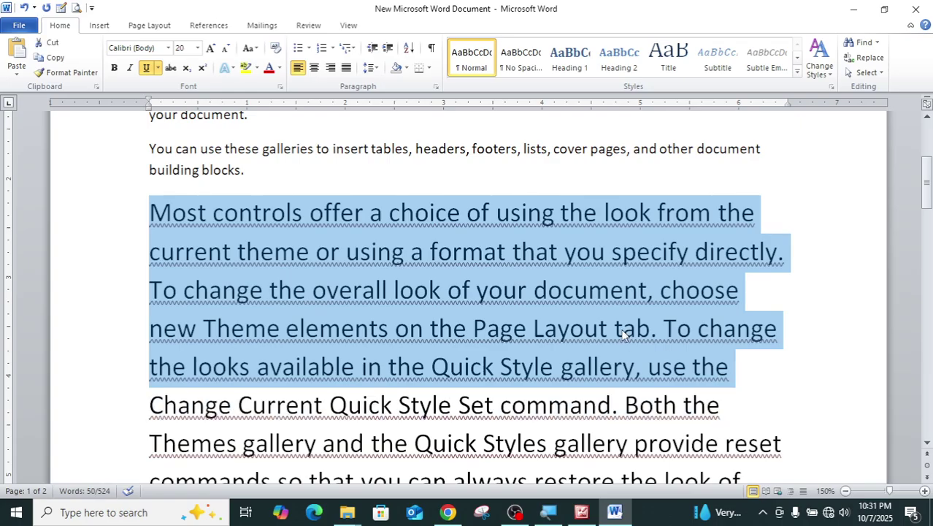
left_click(157, 67)
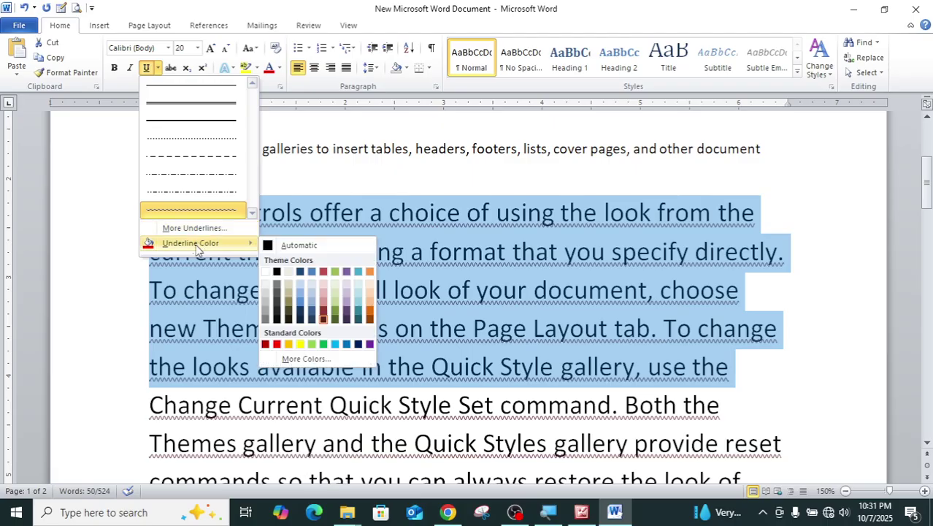
mouse_move(228, 248)
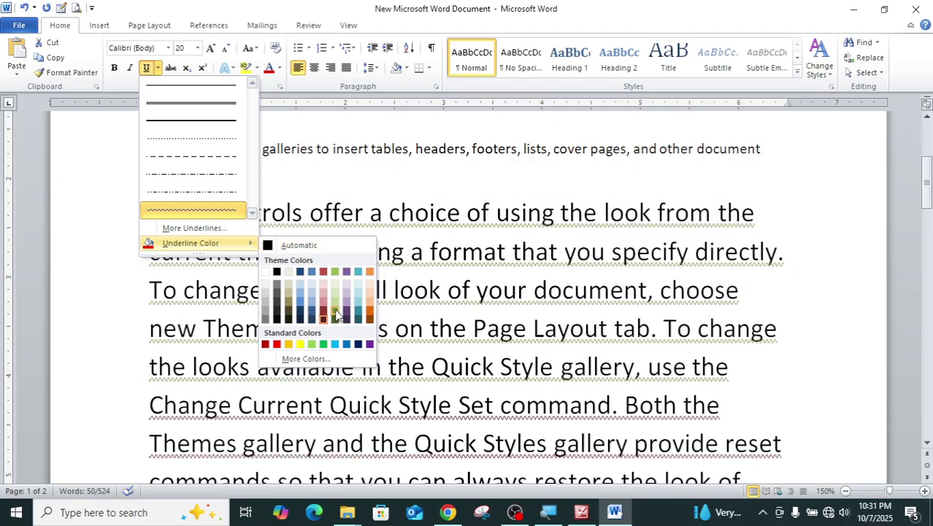
left_click(336, 314)
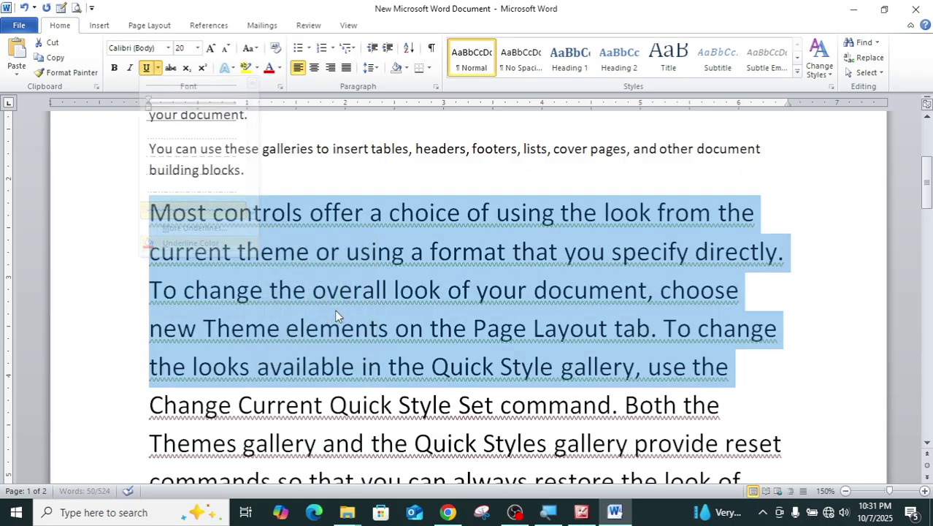
left_click(158, 68)
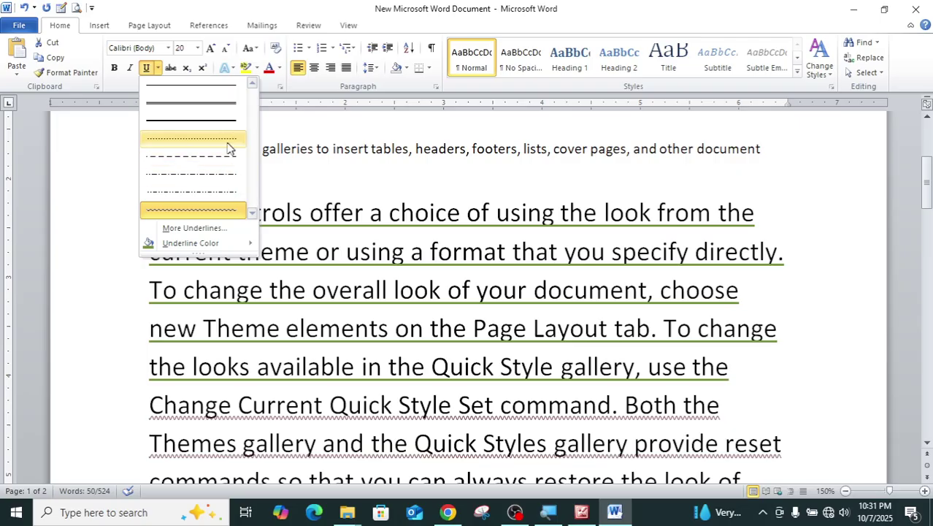
left_click(209, 86)
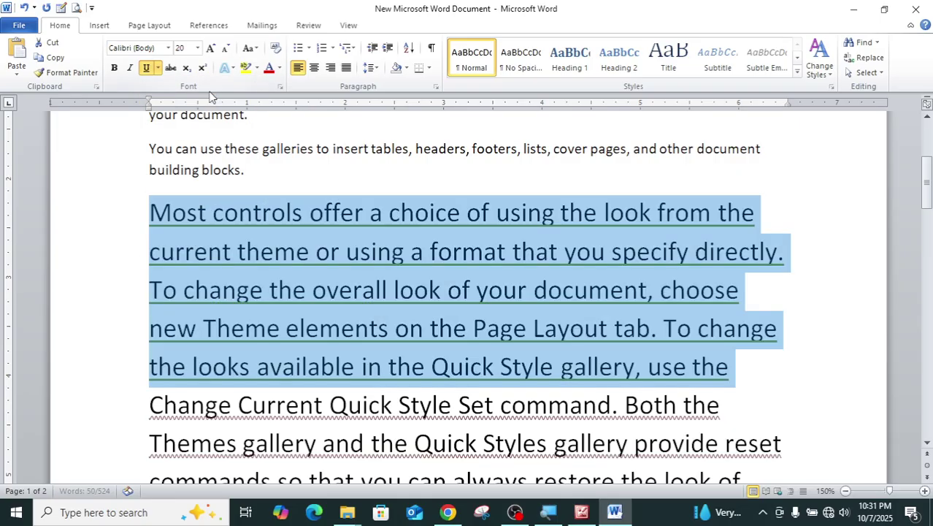
Step: Set the underline color of the "Most controls offer" paragraph's first five lines to Automatic and deselect the text
left_click(158, 68)
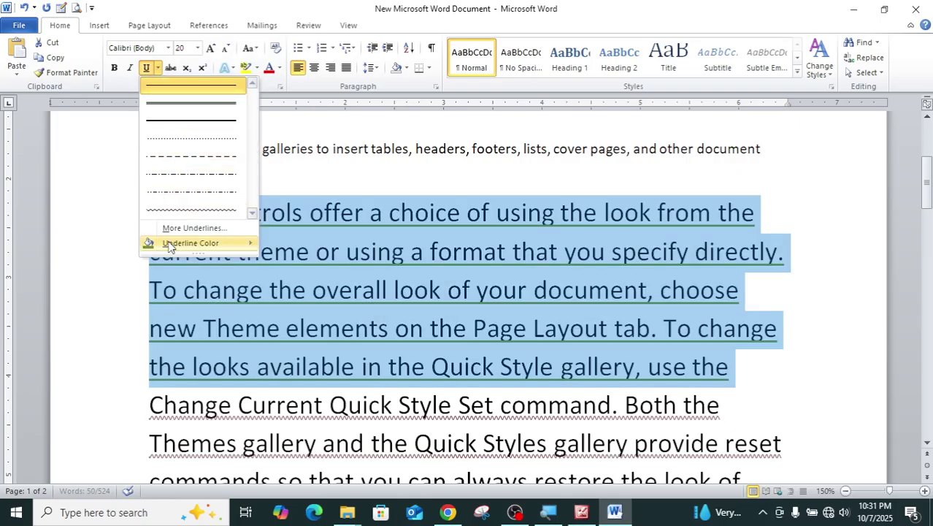
mouse_move(203, 245)
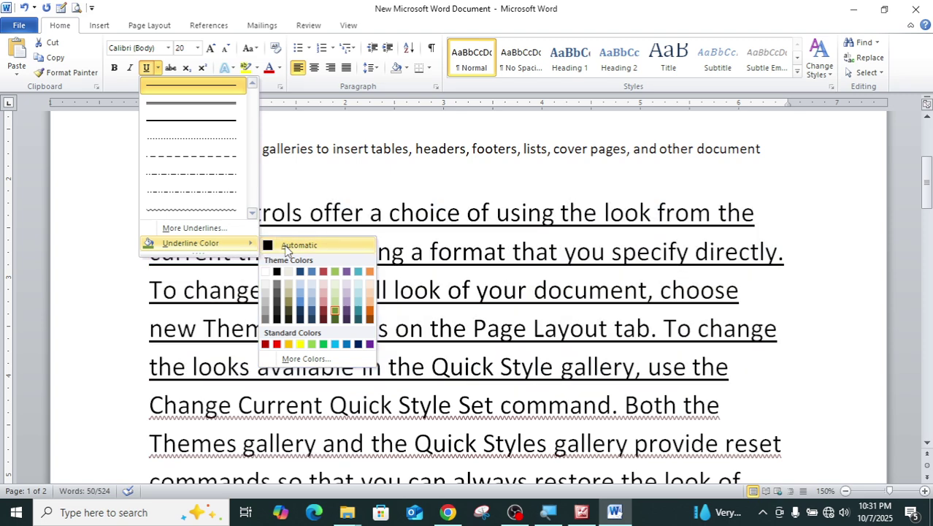
left_click(293, 246)
left_click(374, 290)
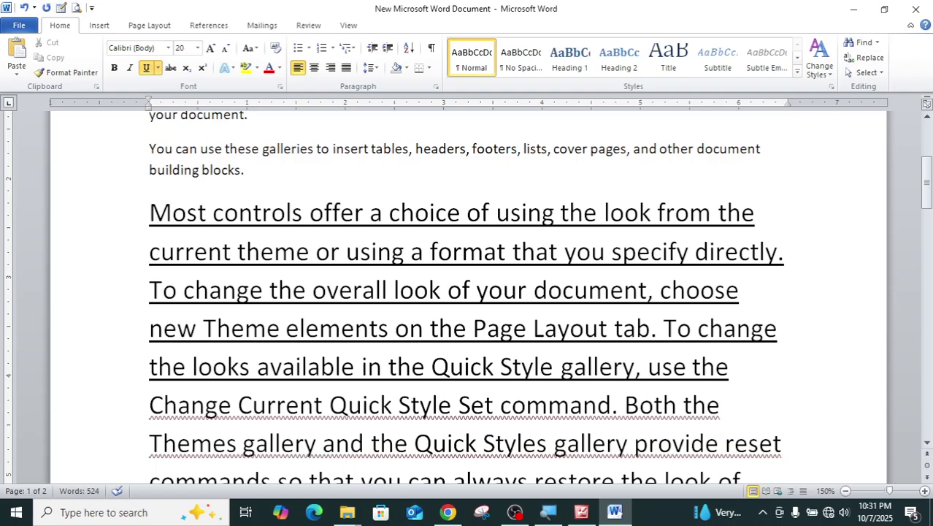
Step: Remove the underline from the whole "Most controls offer" paragraph and deselect it
left_click_drag(149, 213, 692, 376)
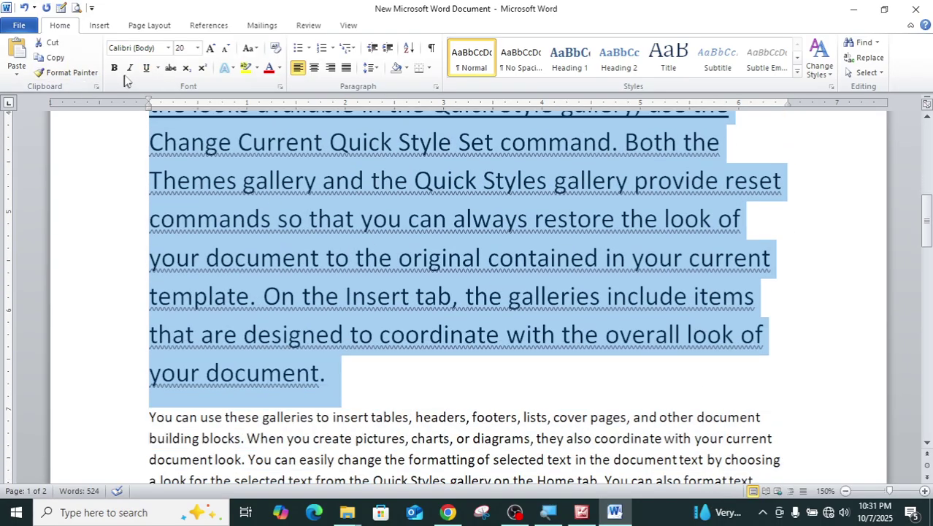
left_click(258, 216)
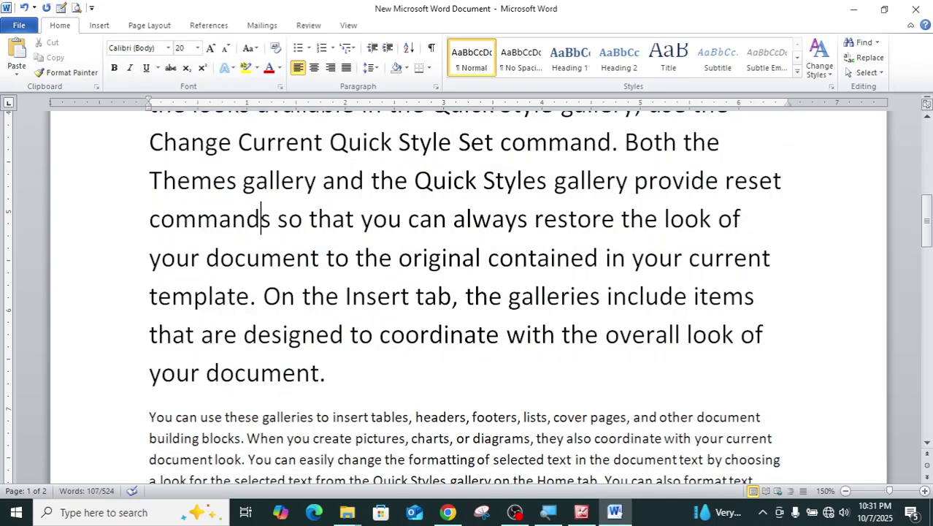
scroll(259, 215, "up", 2)
scroll(467, 292, "up", 3)
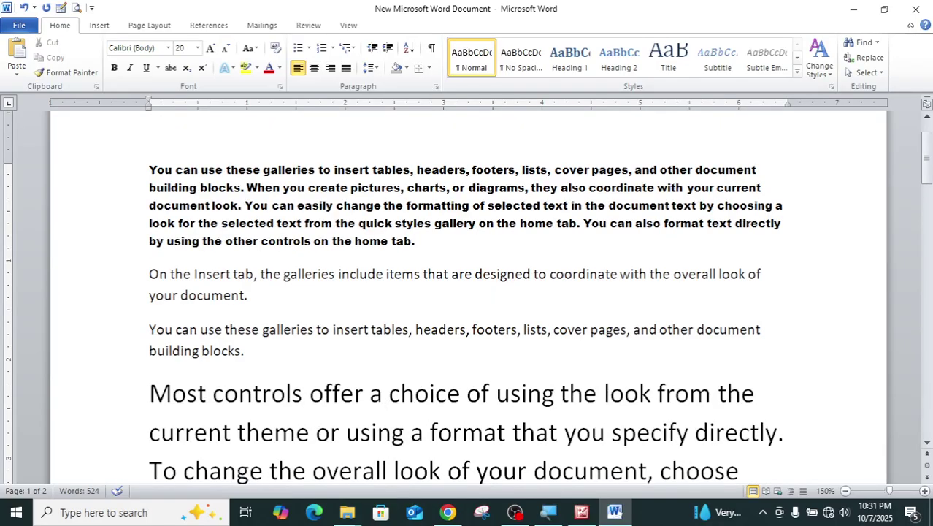
Step: Insert a new line reading "RS. 250" above the "Most controls offer" paragraph
scroll(249, 316, "down", 2)
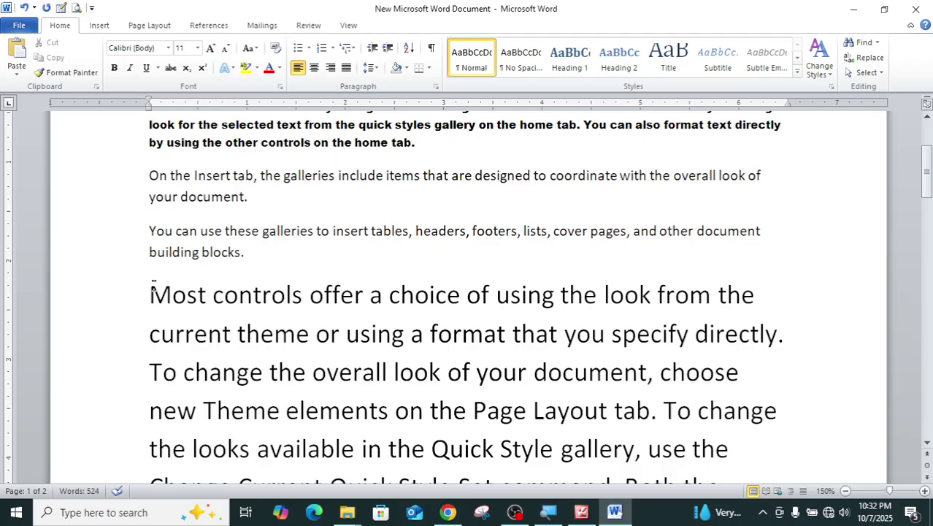
key("Return")
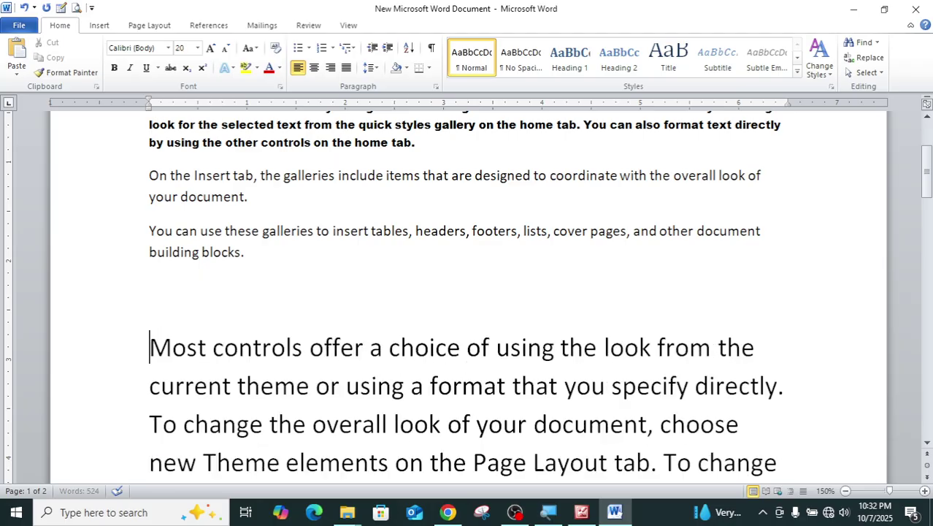
key("Up")
type("250")
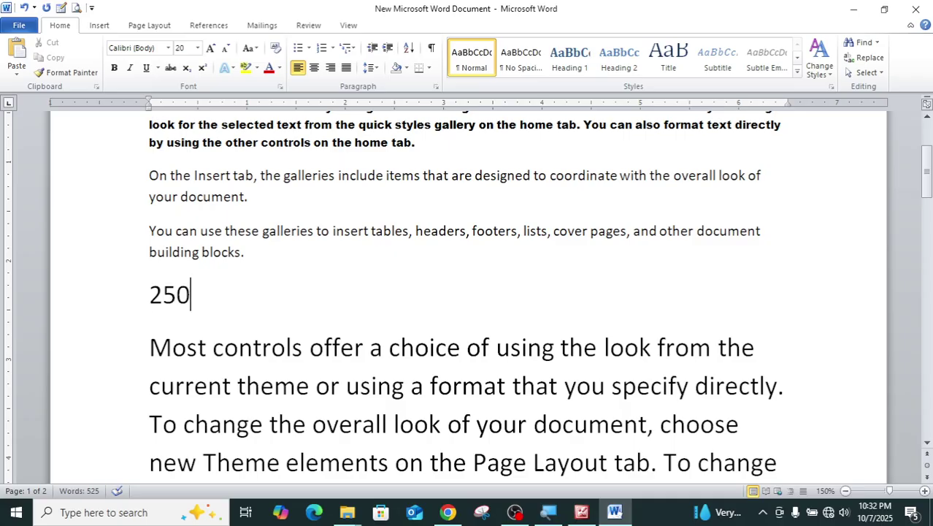
key("Left")
key("Left")
key("Left")
type("RS")
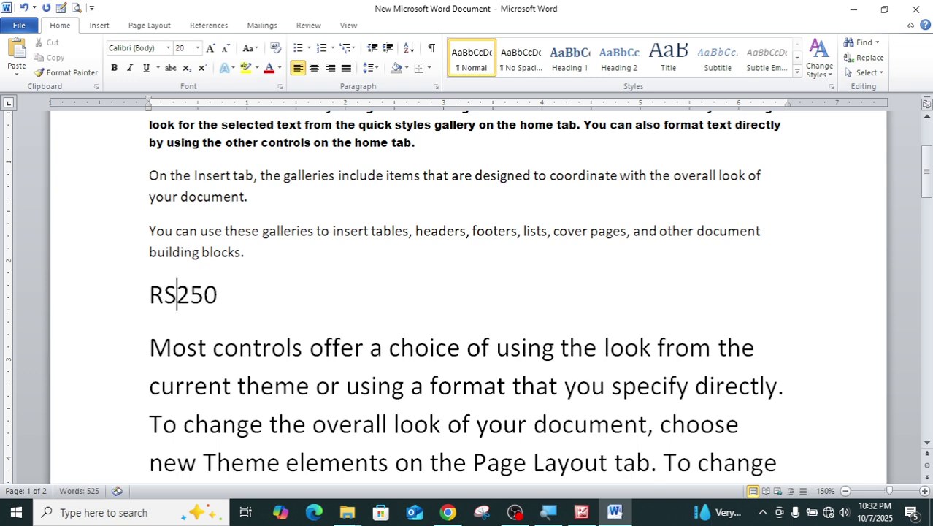
type(".")
key("Right")
key("Right")
key("Right")
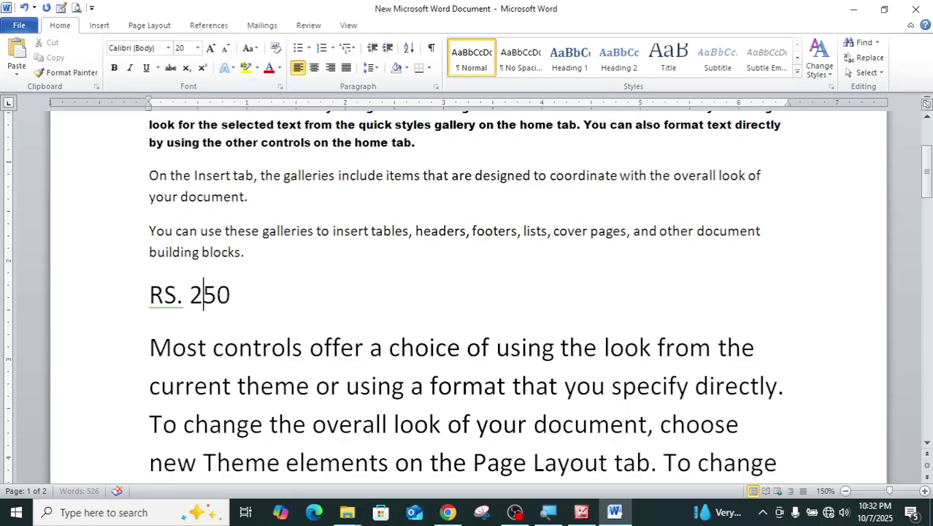
Step: Add a second price line reading "RS. 150" below "RS. 250"
key("Return")
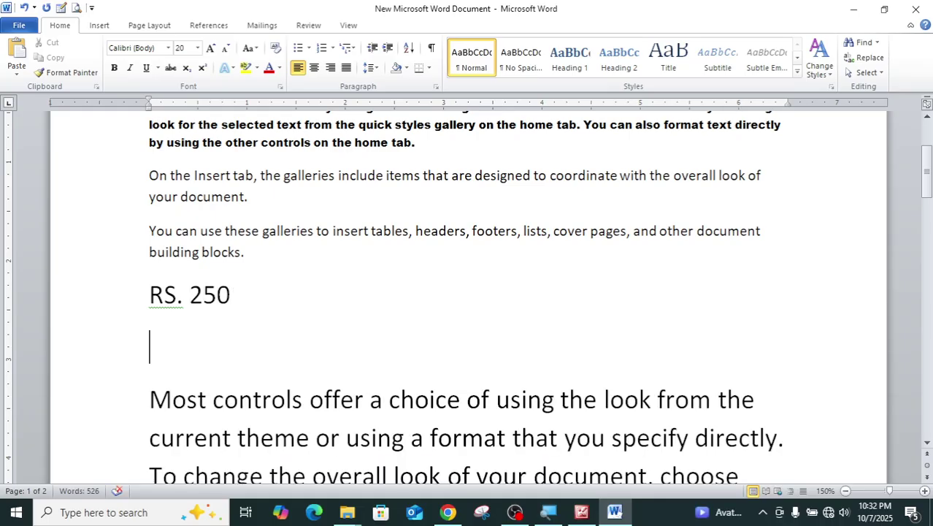
type("RS")
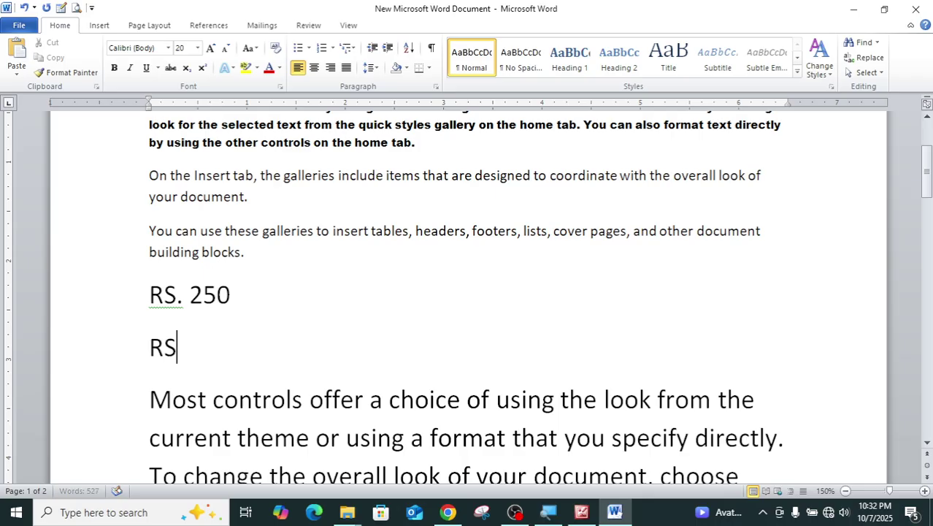
type(".150")
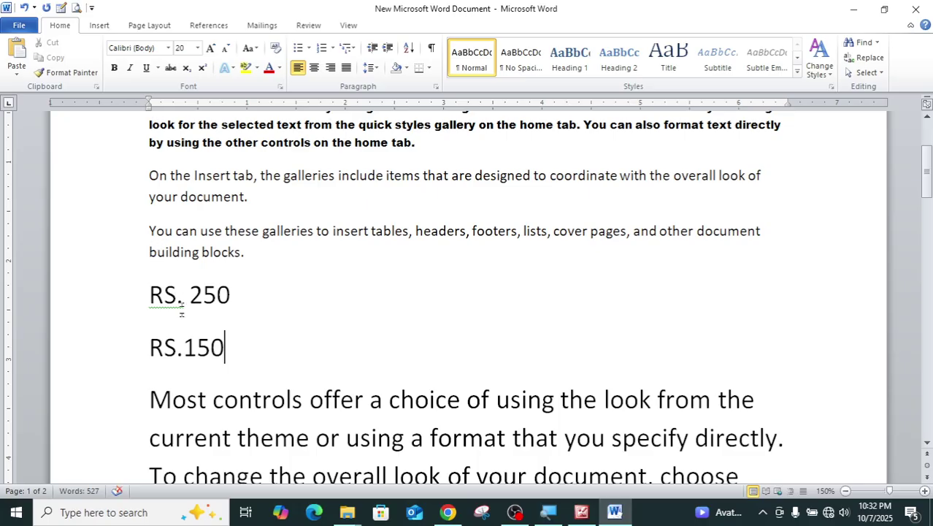
left_click(184, 348)
Step: Apply strikethrough to the "RS. 250" line and deselect it
triple_click(167, 292)
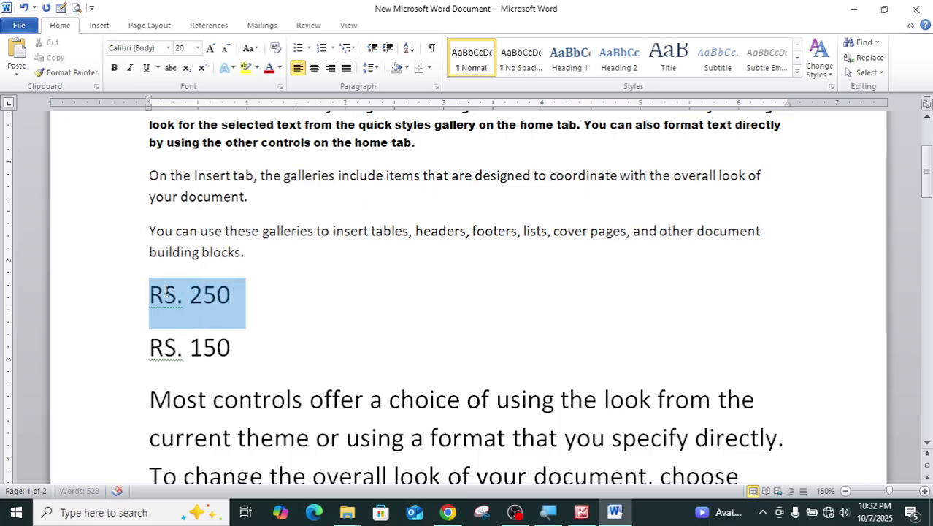
left_click(170, 67)
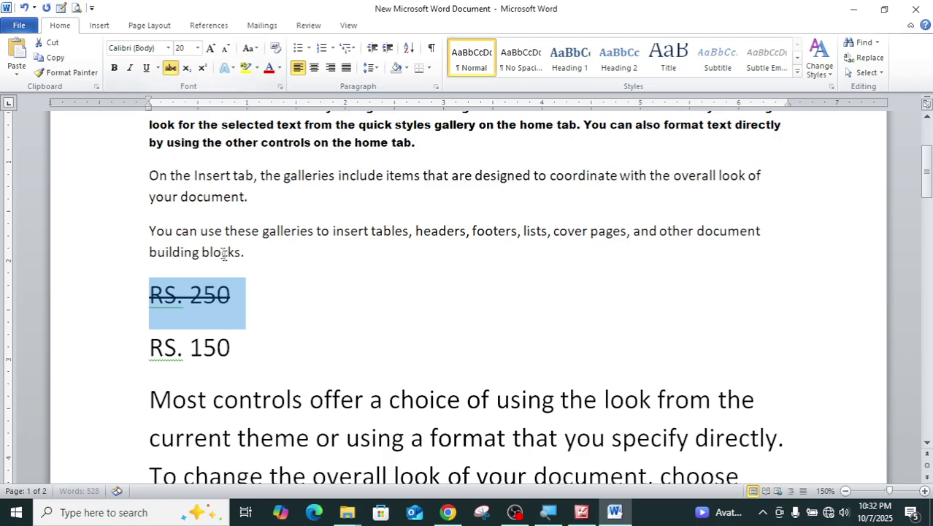
left_click(250, 296)
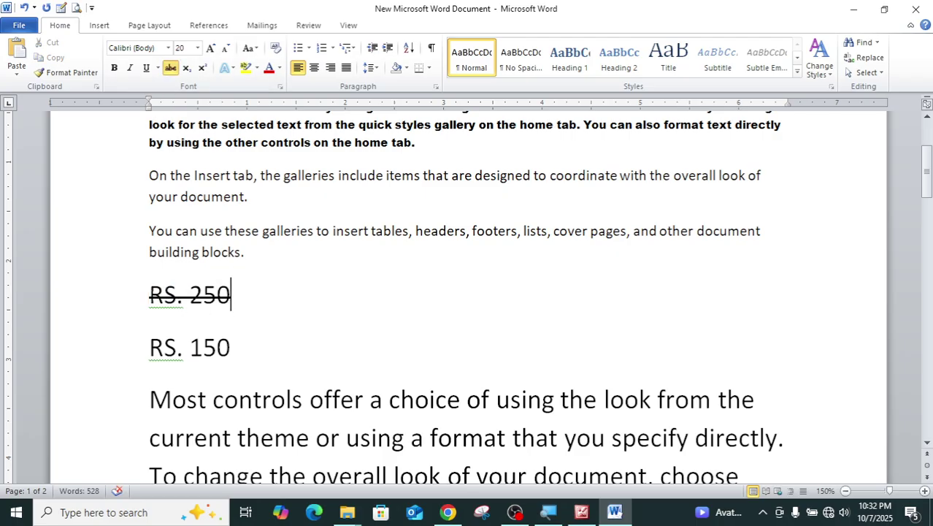
Step: Delete the "RS. 250" and "RS. 150" lines above the "Most controls offer" paragraph
left_click_drag(148, 294, 231, 317)
triple_click(206, 343)
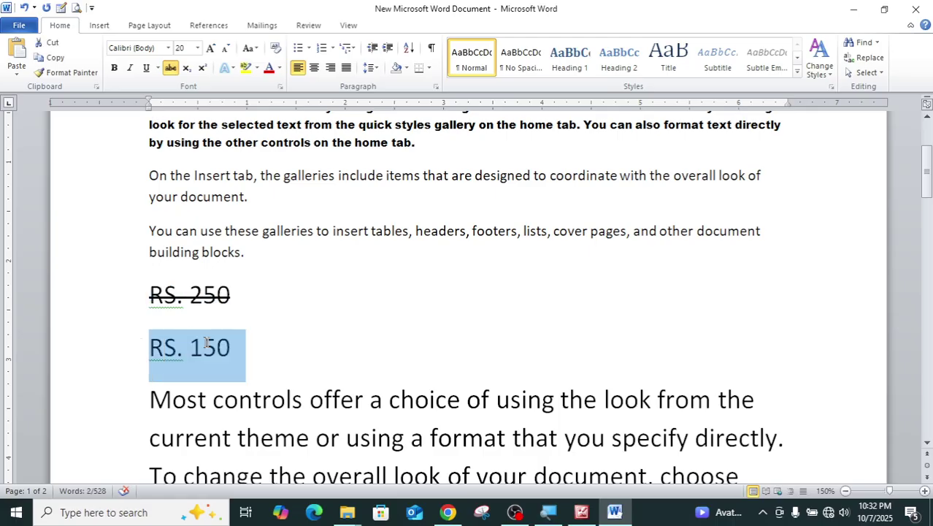
left_click(217, 350)
mouse_move(231, 353)
left_mouse_down()
mouse_move(149, 351)
mouse_move(165, 294)
mouse_move(150, 295)
mouse_move(161, 325)
mouse_move(241, 357)
left_mouse_up()
left_click(225, 361)
key("Delete")
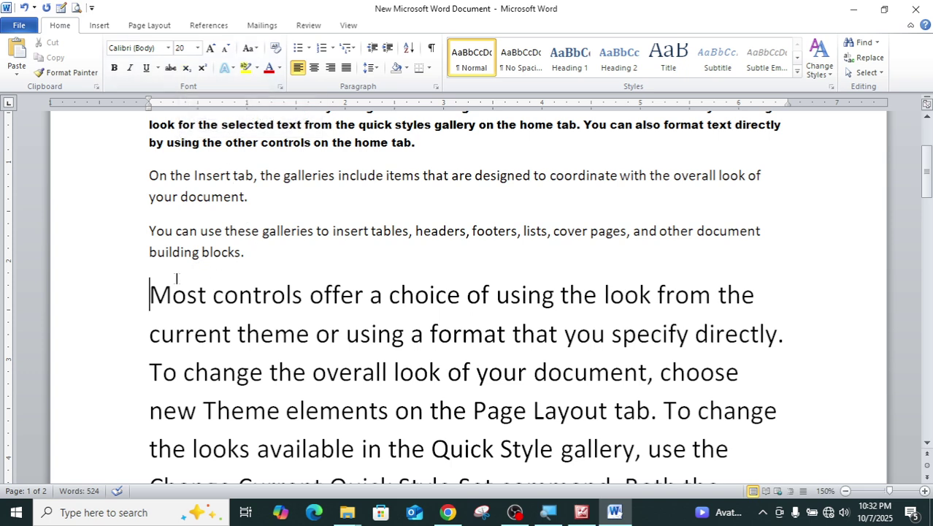
Step: Insert a line reading "H2O" above the "Most controls offer" paragraph and format its 2 as subscript
key("Left")
key("Return")
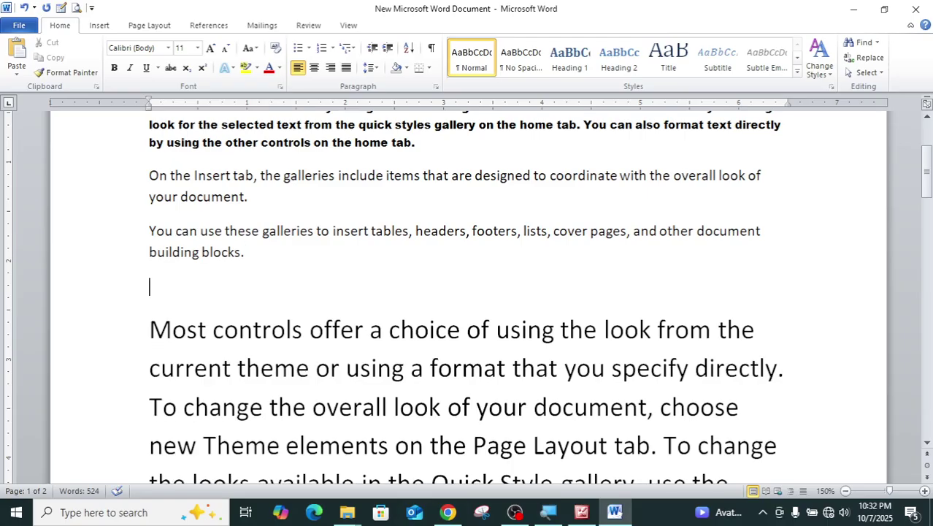
type("H2O")
key("Left")
key("shift+Left")
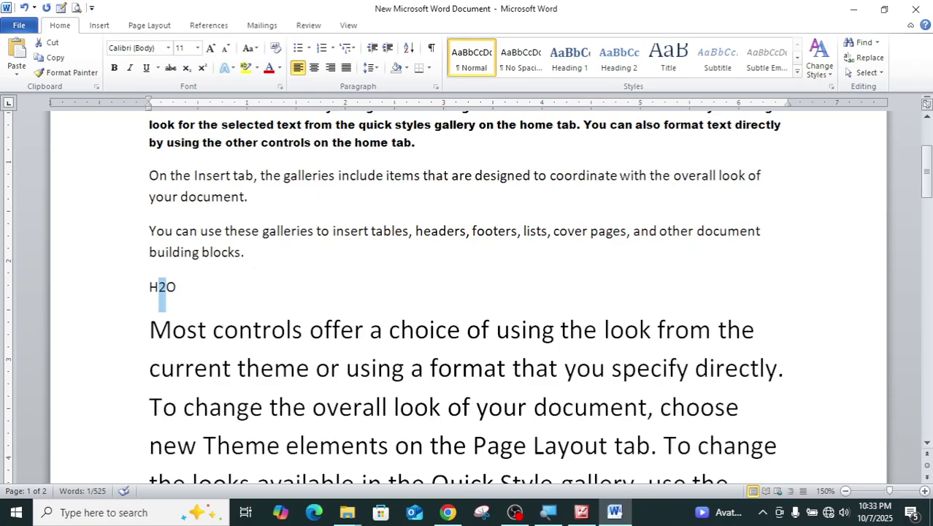
left_click(187, 68)
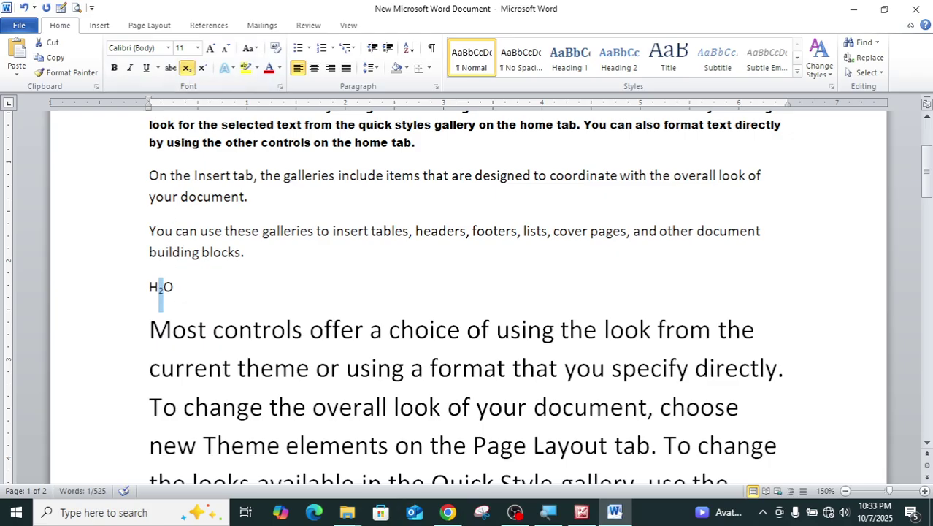
left_click(167, 292)
left_click(175, 287)
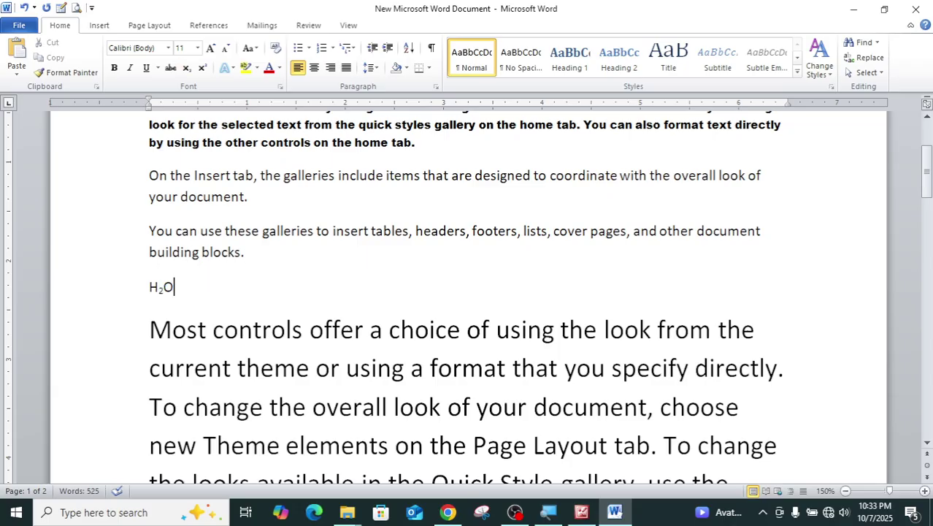
left_click_drag(176, 288, 152, 289)
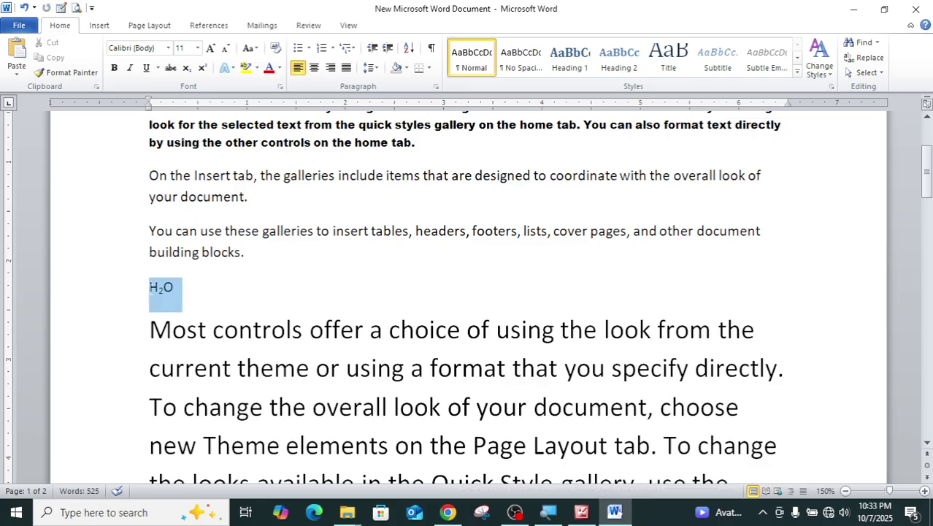
left_click(178, 297)
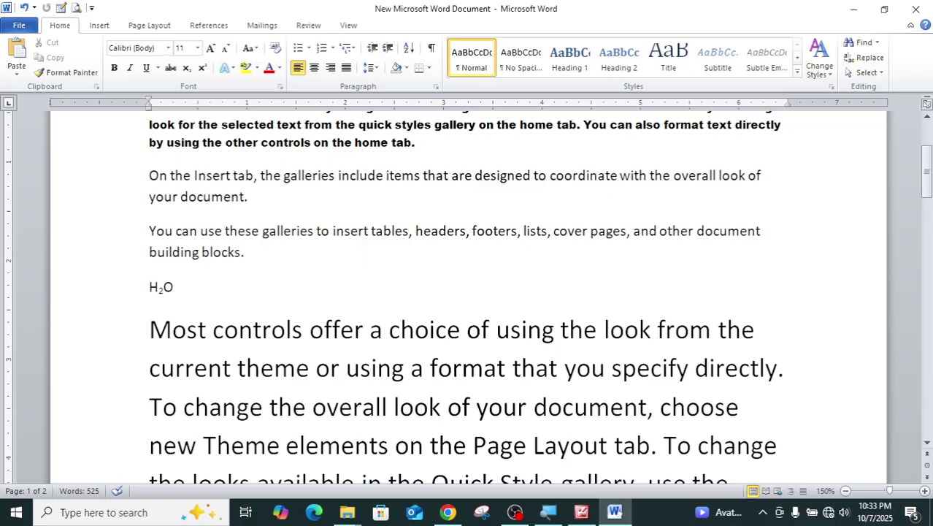
Step: Add "10th" after H2O, separated by a tab, and format its "th" as superscript
key("Tab")
type("10th")
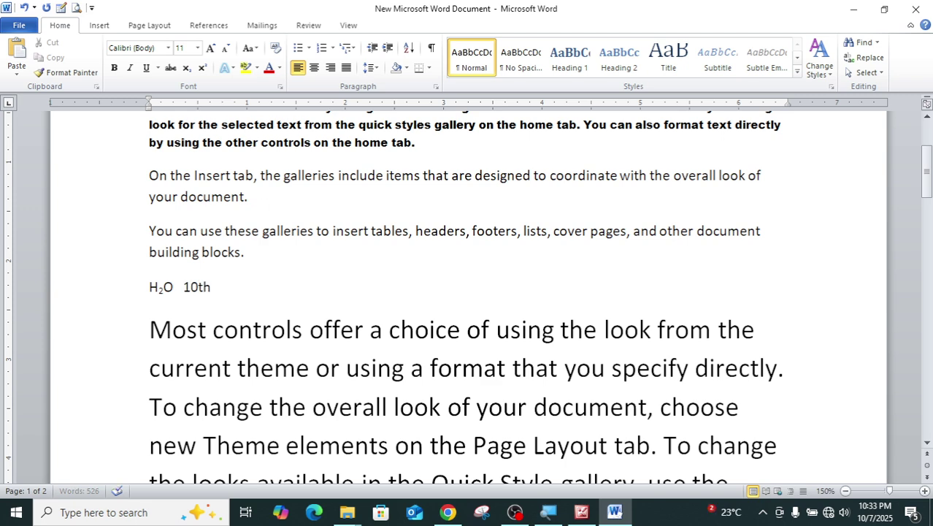
key("shift+Left")
key("shift+Left")
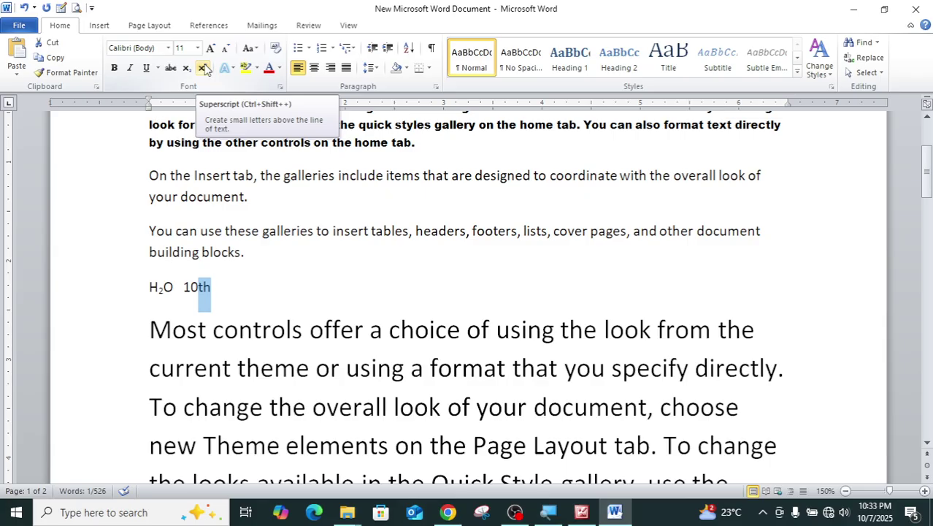
left_click(203, 68)
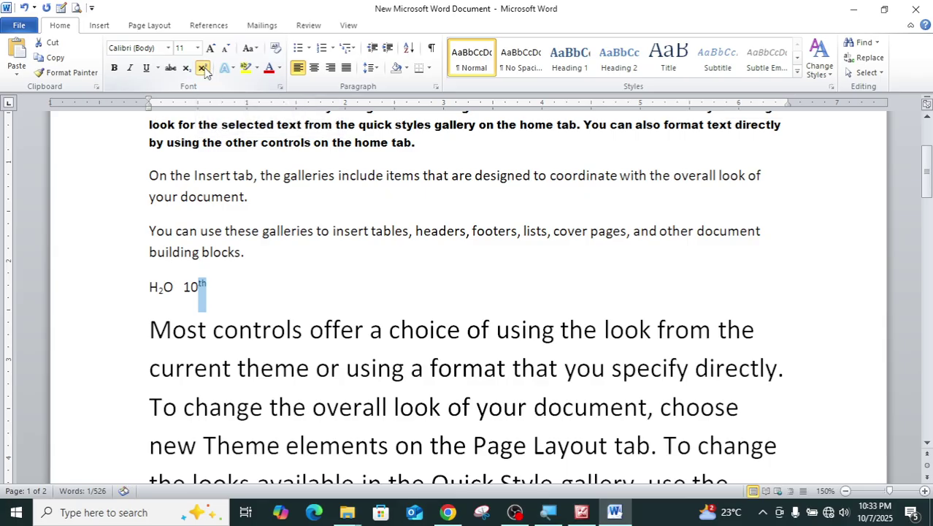
left_click(217, 286)
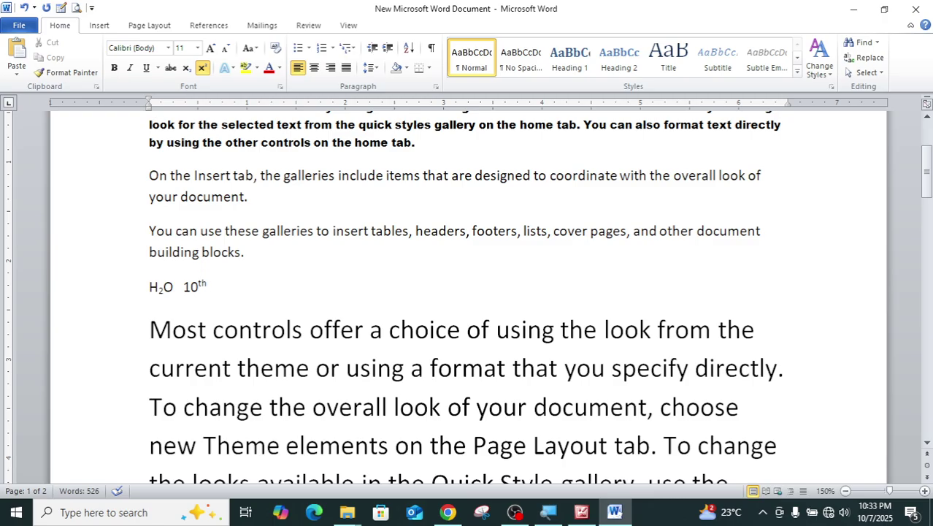
left_click_drag(210, 286, 149, 289)
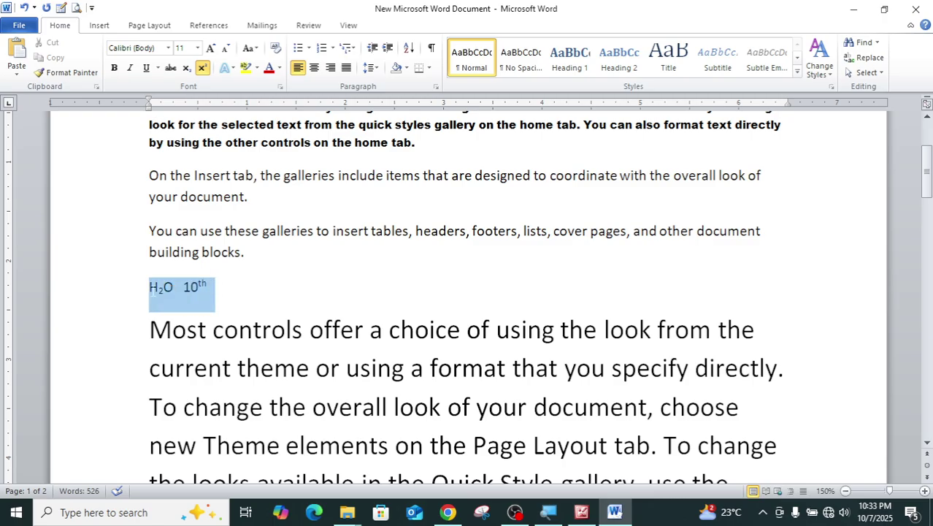
left_click(222, 289)
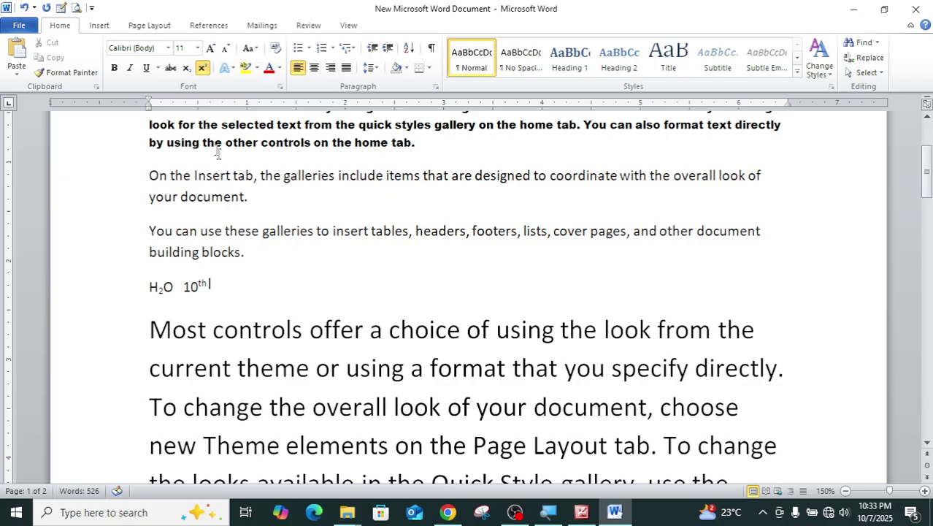
Step: Turn off superscript and delete the whole line with the H2O and 10th samples
left_click(202, 67)
left_click_drag(227, 286, 147, 285)
key("Delete")
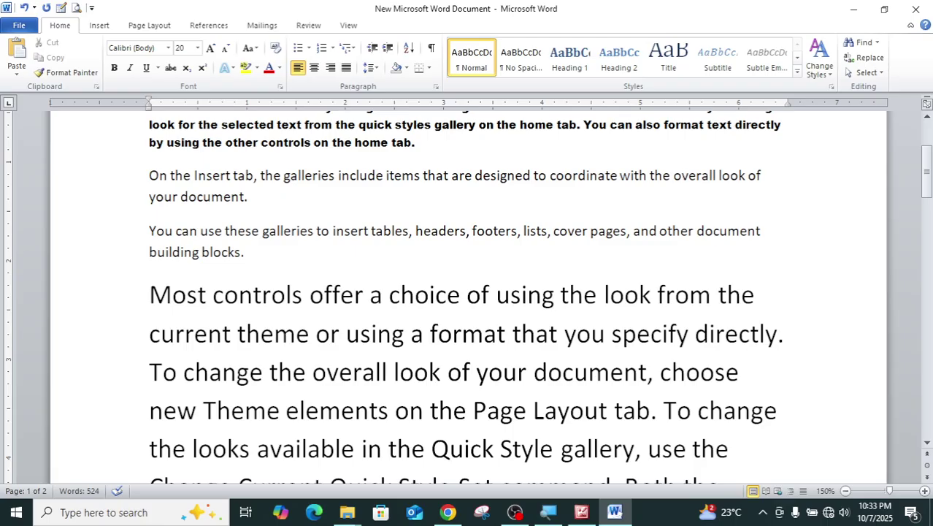
Step: Apply the solid orange text effect to the "You can use these galleries" paragraph below the large-text paragraph
scroll(467, 292, "down", 5)
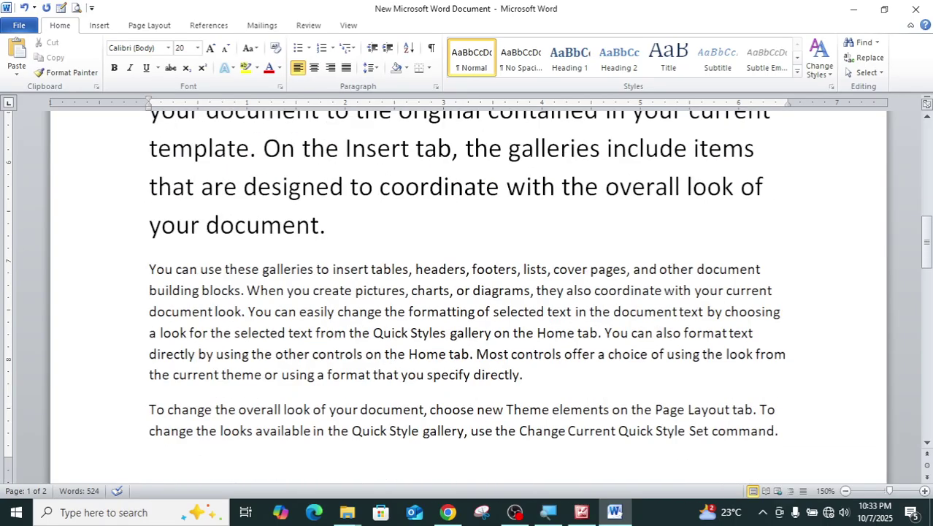
left_click_drag(149, 269, 510, 374)
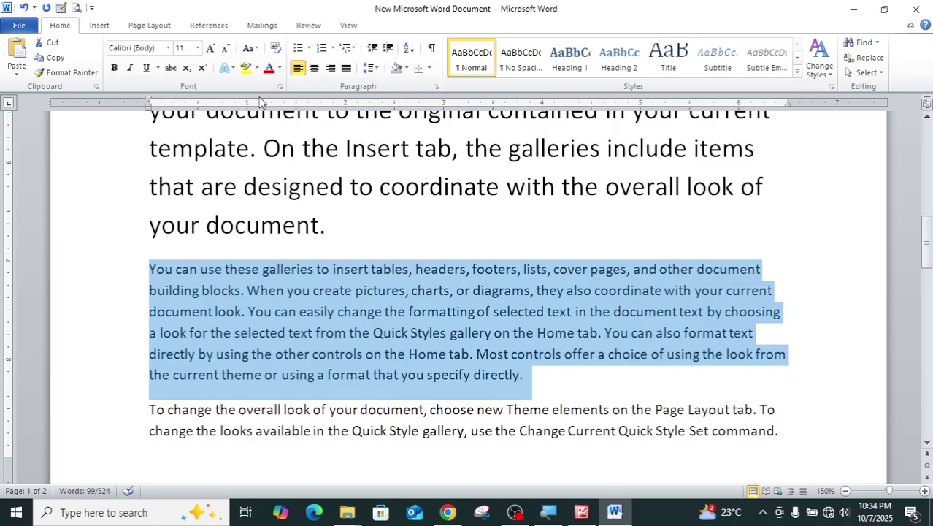
left_click(232, 68)
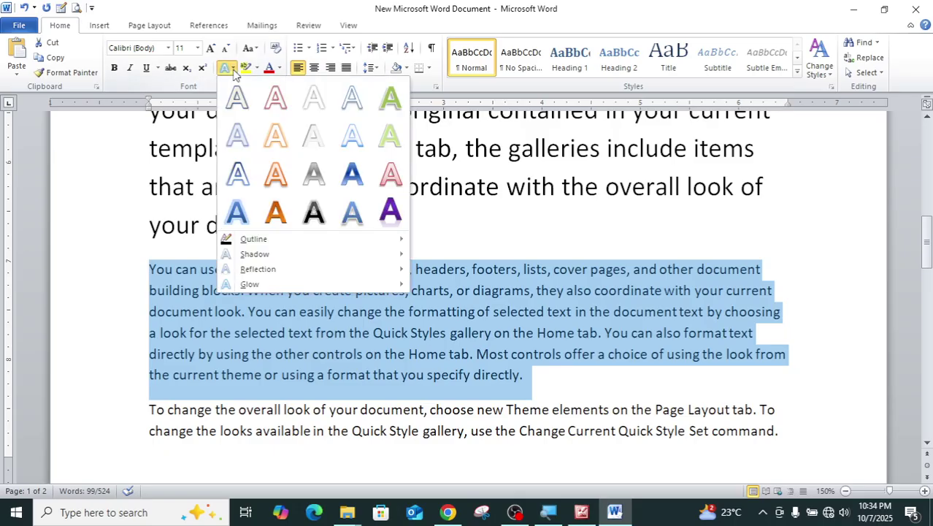
left_click(283, 213)
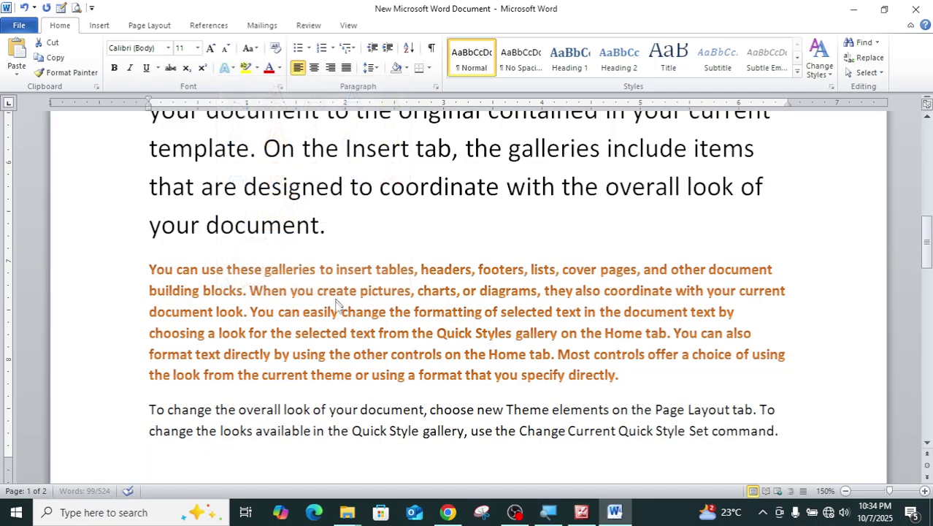
left_click(142, 272)
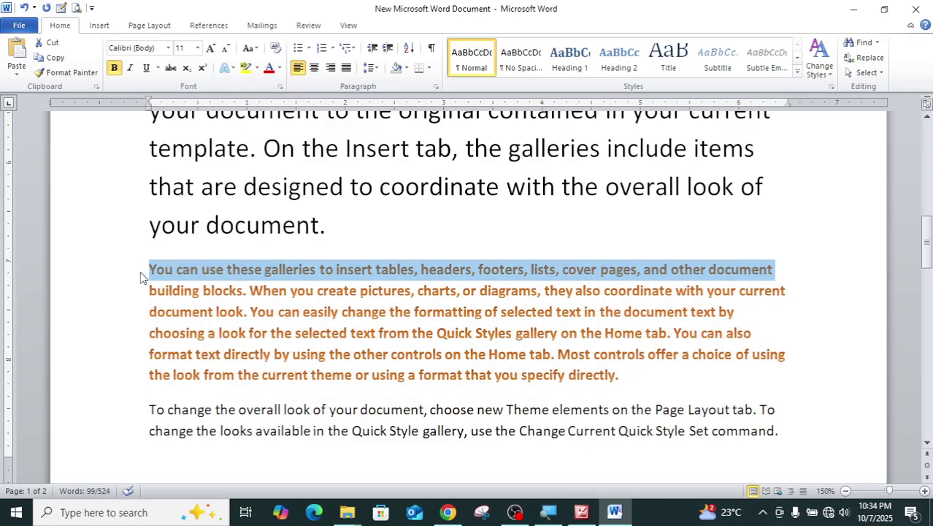
left_click(196, 298)
left_click_drag(158, 269, 629, 388)
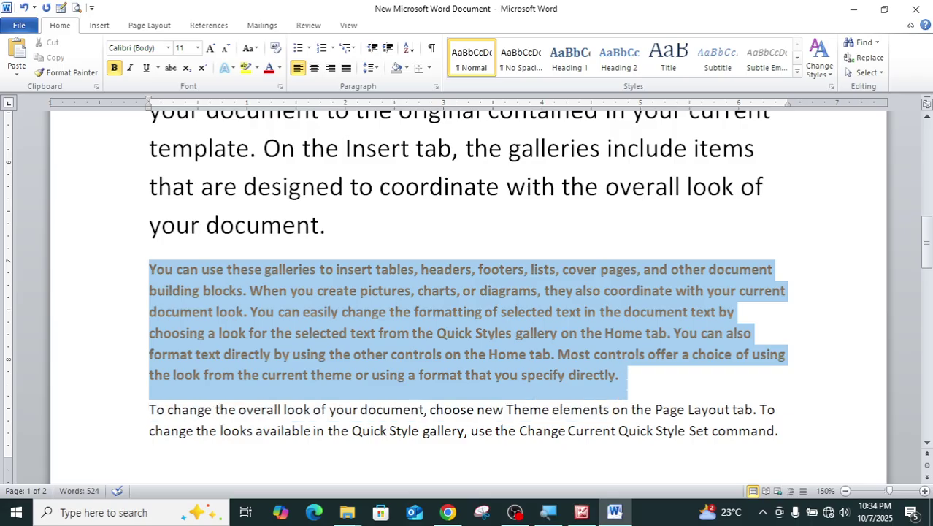
left_click(620, 375)
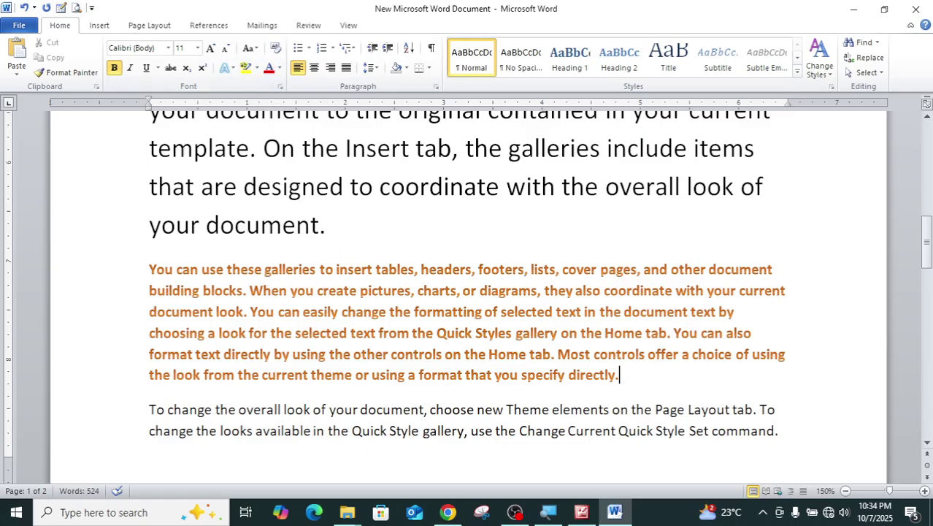
Step: Highlight "Themes gallery" in bright green within the large-text paragraph
scroll(204, 197, "up", 3)
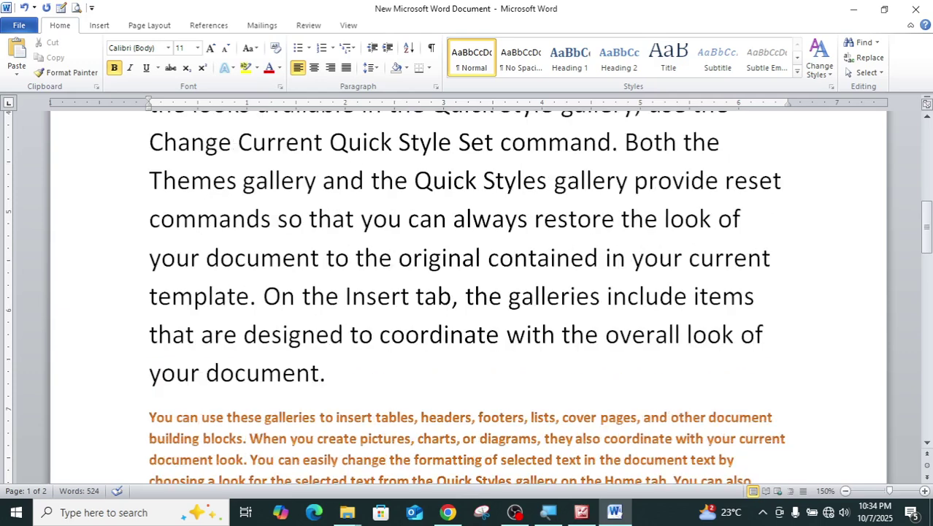
left_click_drag(150, 180, 278, 191)
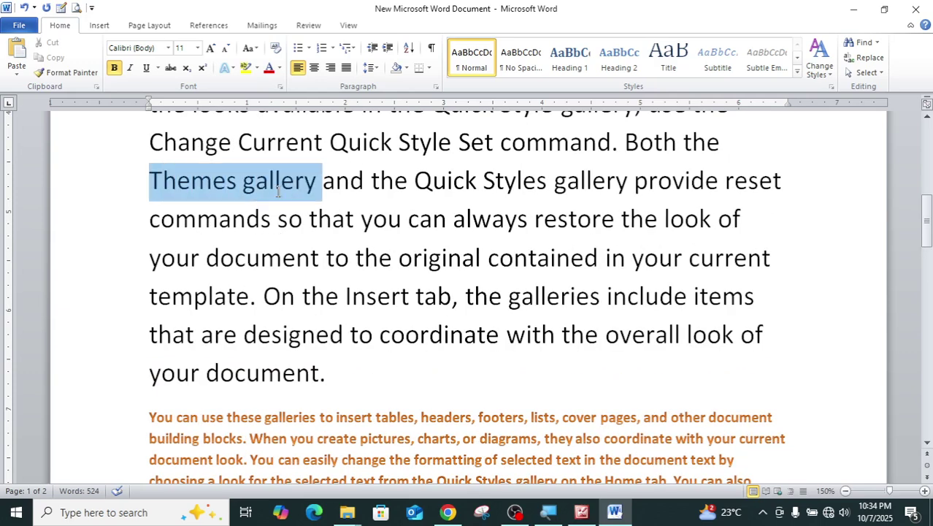
left_click(257, 69)
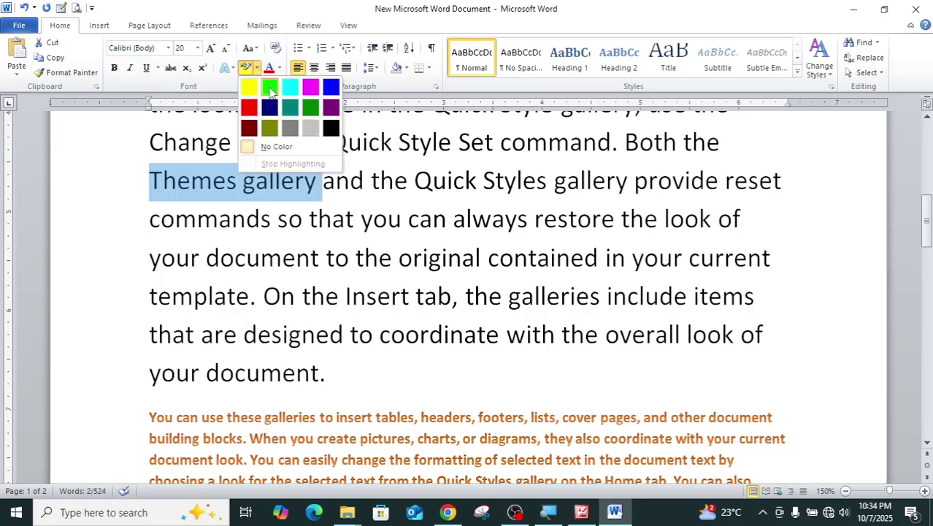
left_click(269, 89)
left_click(273, 221)
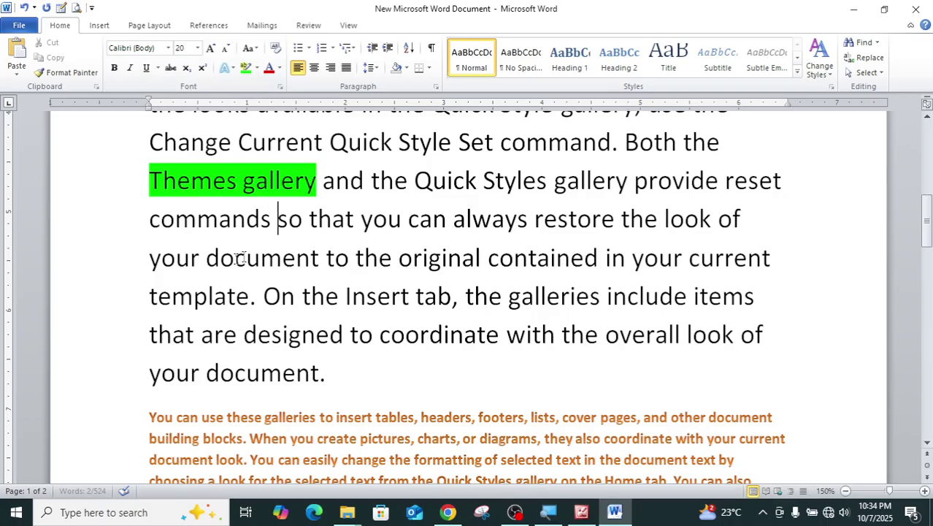
Step: Apply the same green highlight to "your document" and to the line "commands so that you can always restore the look of"
left_click_drag(150, 258, 326, 258)
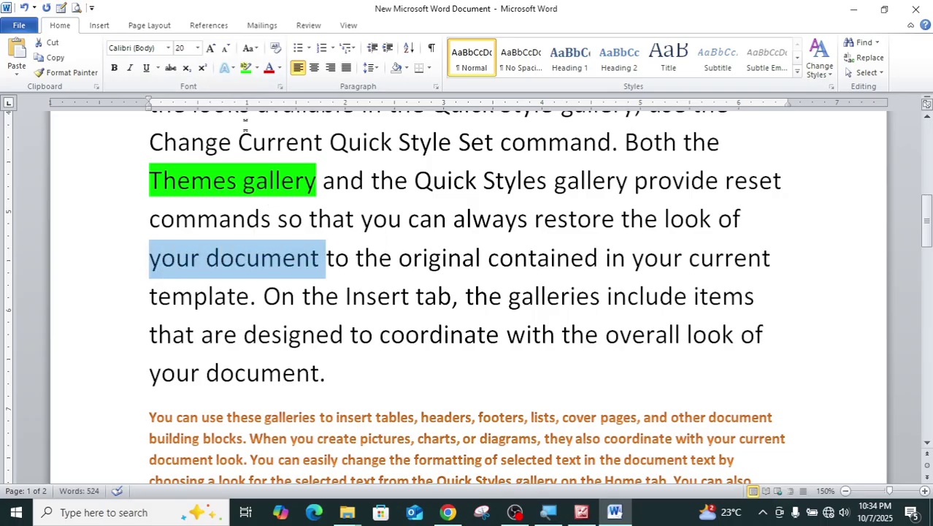
left_click(245, 67)
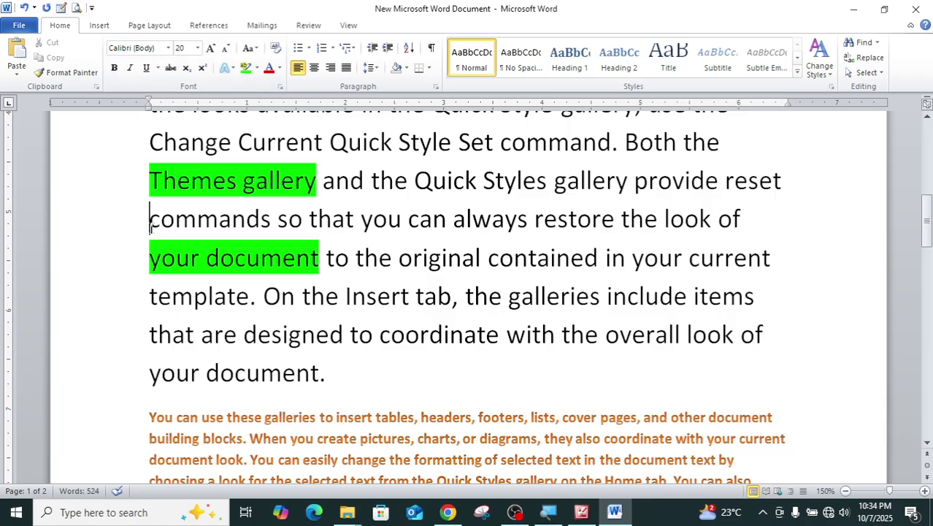
left_click_drag(150, 219, 745, 219)
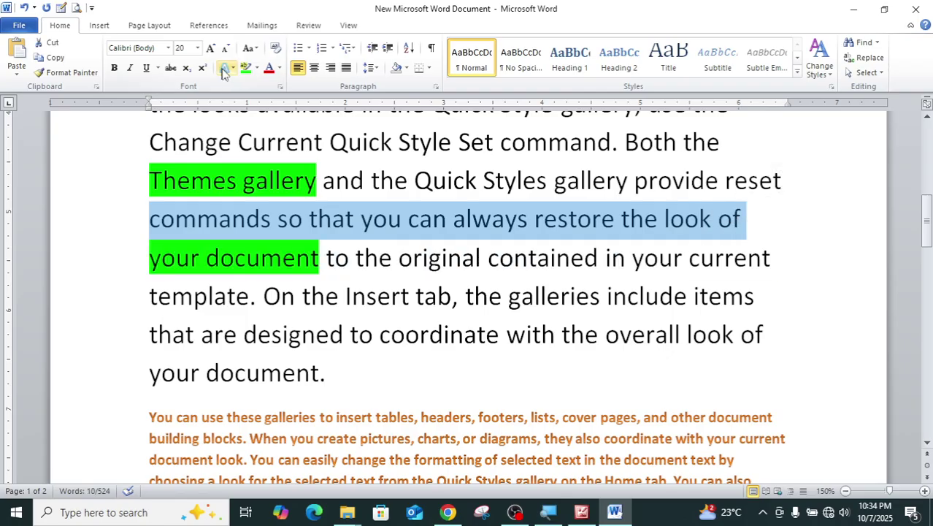
left_click(246, 69)
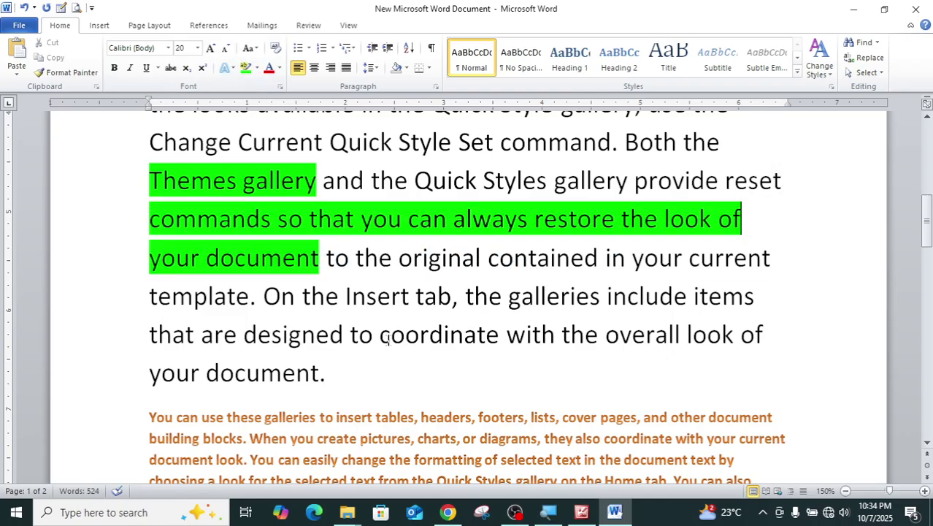
left_click(366, 295)
Step: Set the font color of "that are designed to coordinate with the" to the standard red
left_click_drag(150, 335, 576, 343)
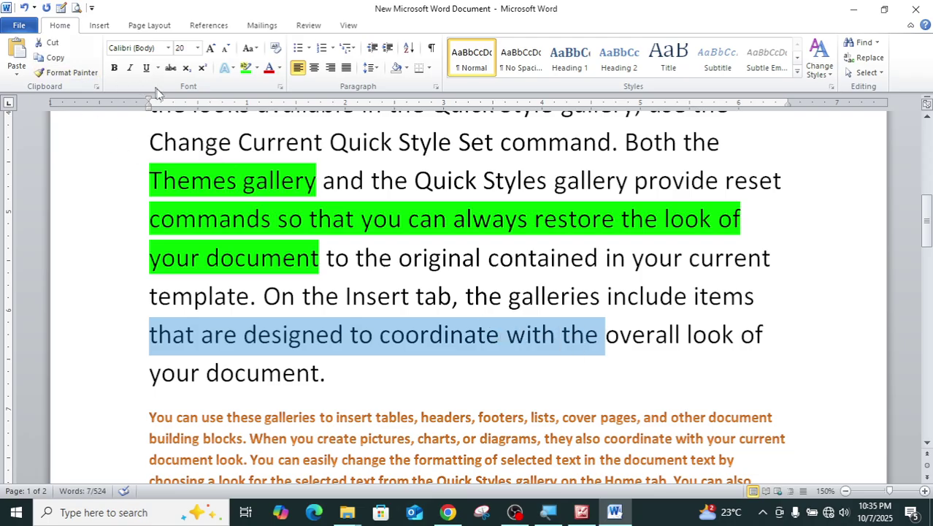
left_click(280, 68)
left_click(280, 183)
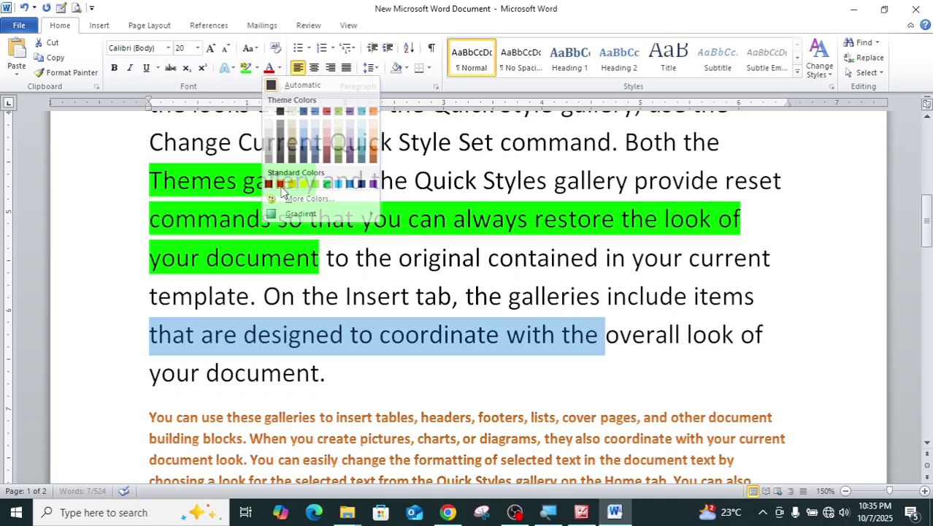
left_click(344, 337)
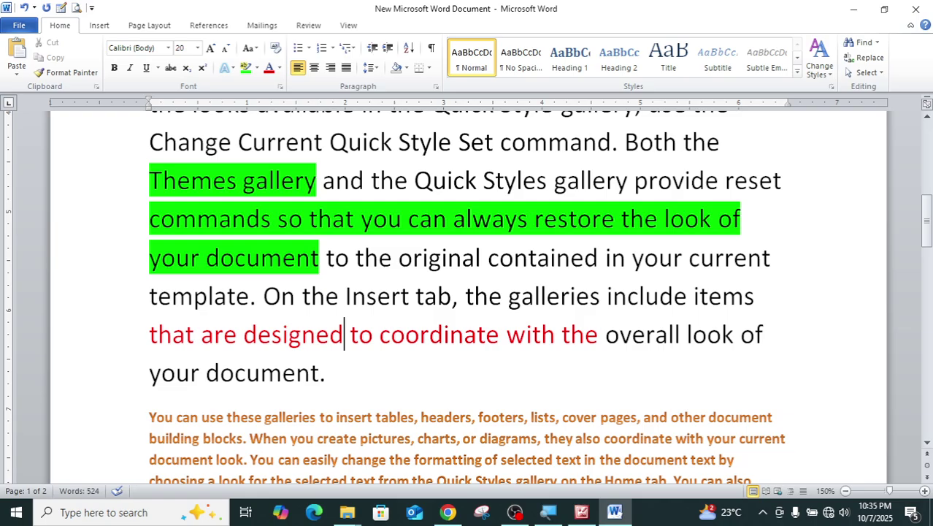
Step: Make the red phrase "that are designed to coordinate with the" bold
left_click_drag(149, 334, 603, 337)
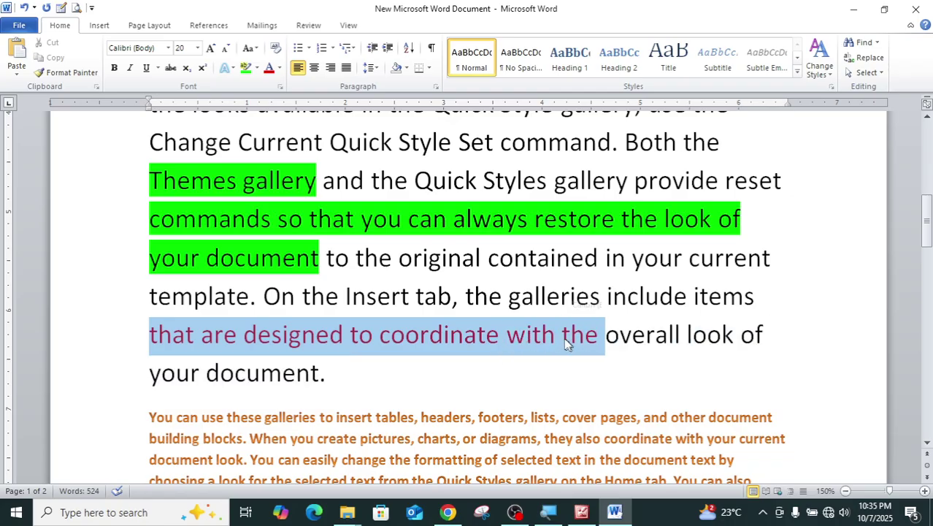
left_click(114, 68)
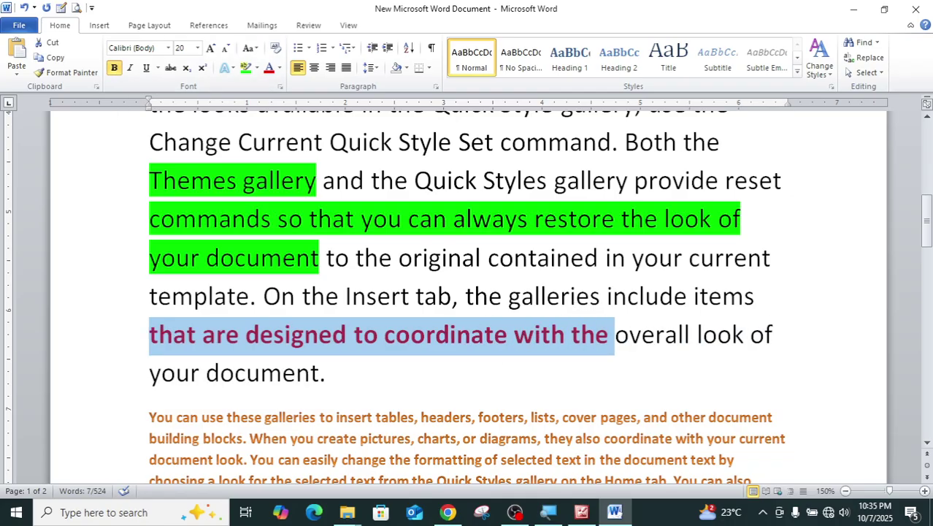
left_click(328, 358)
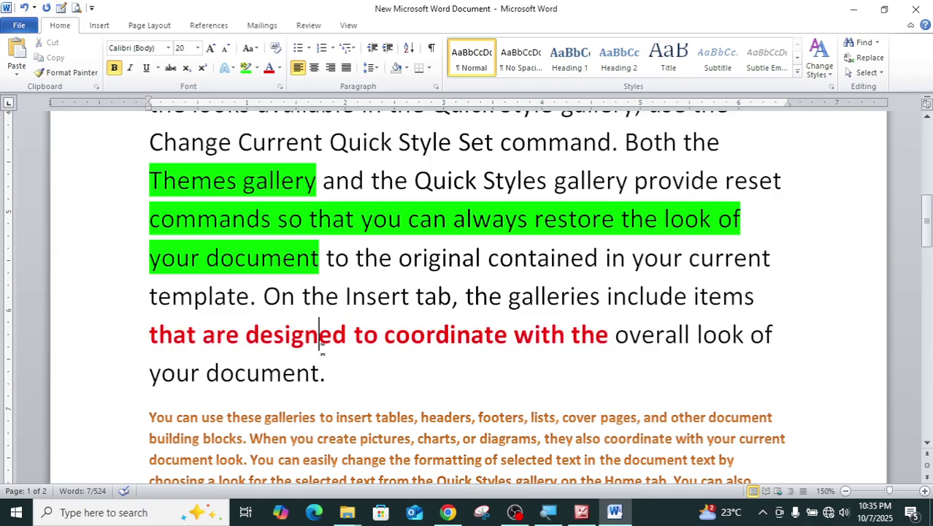
double_click(158, 334)
key("ctrl+b")
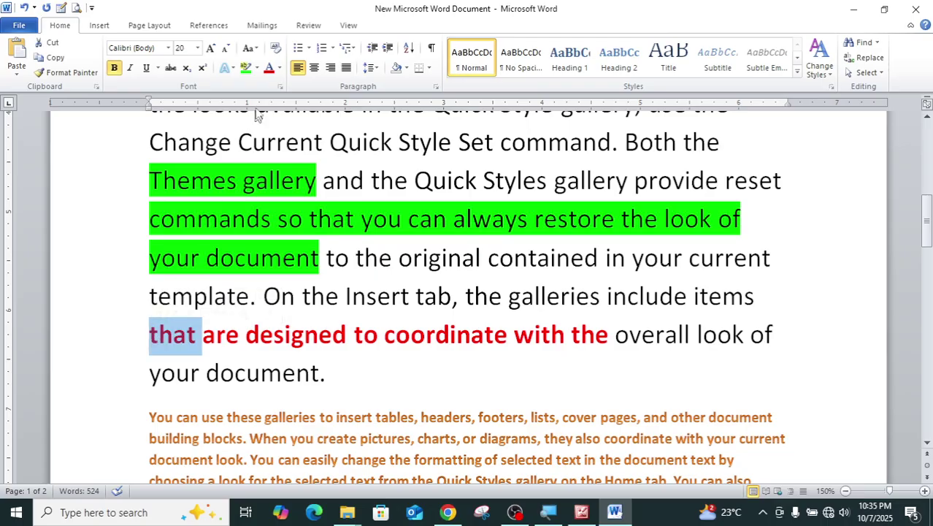
left_click(216, 335)
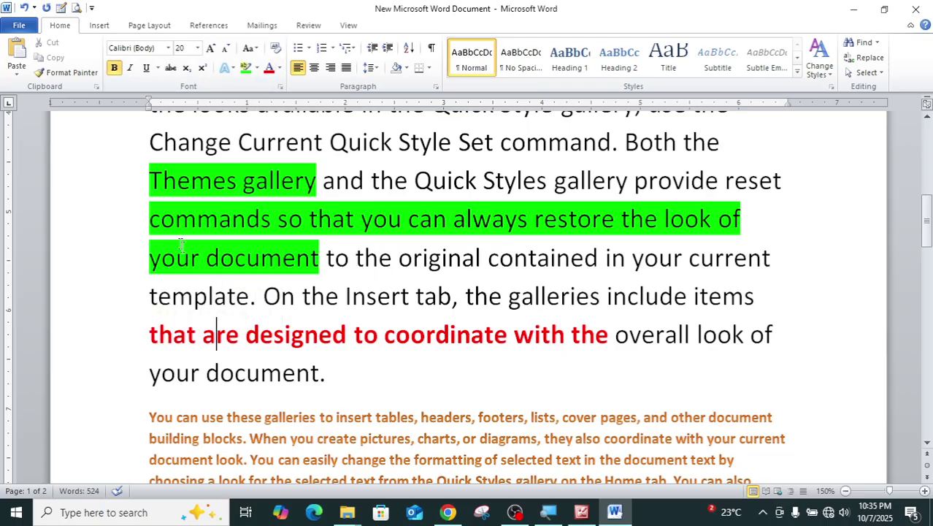
Step: Remove the highlight from the passage running from "Themes gallery" to "your document"
left_click_drag(151, 183, 264, 260)
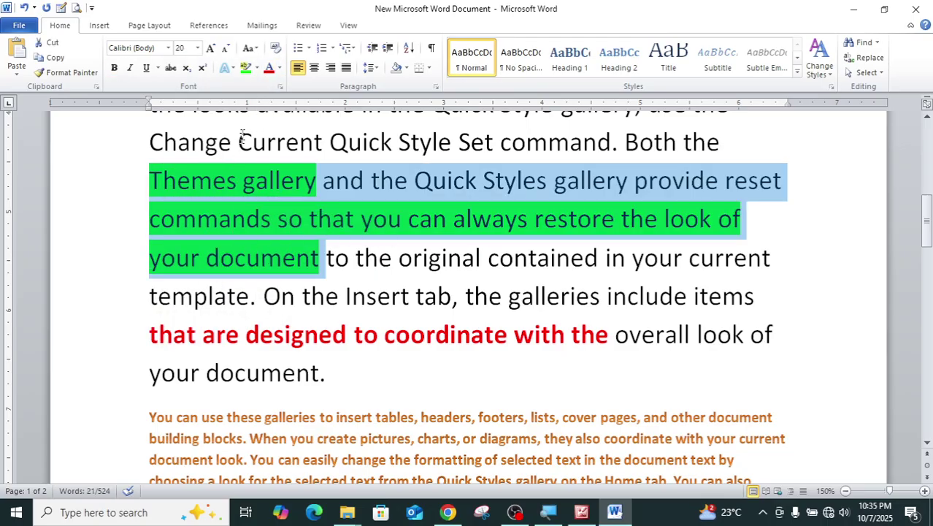
left_click(257, 67)
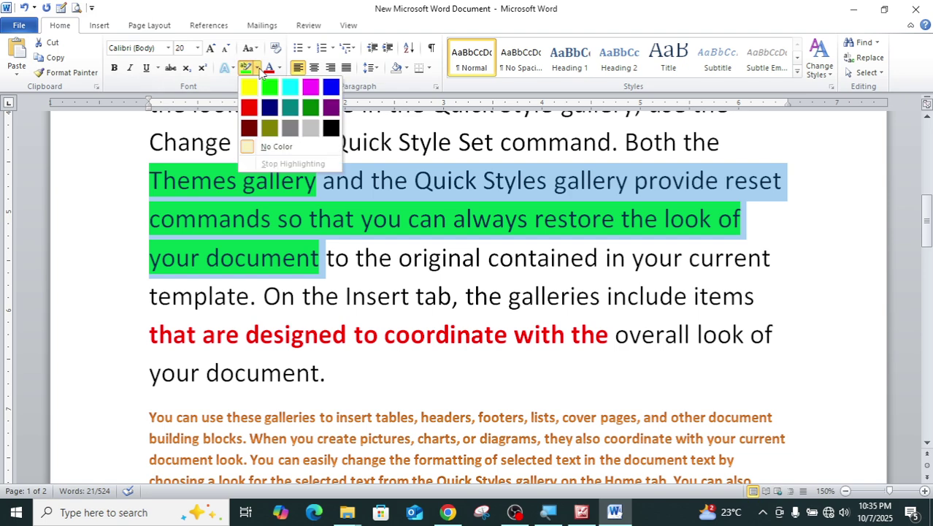
left_click(284, 151)
left_click(259, 219)
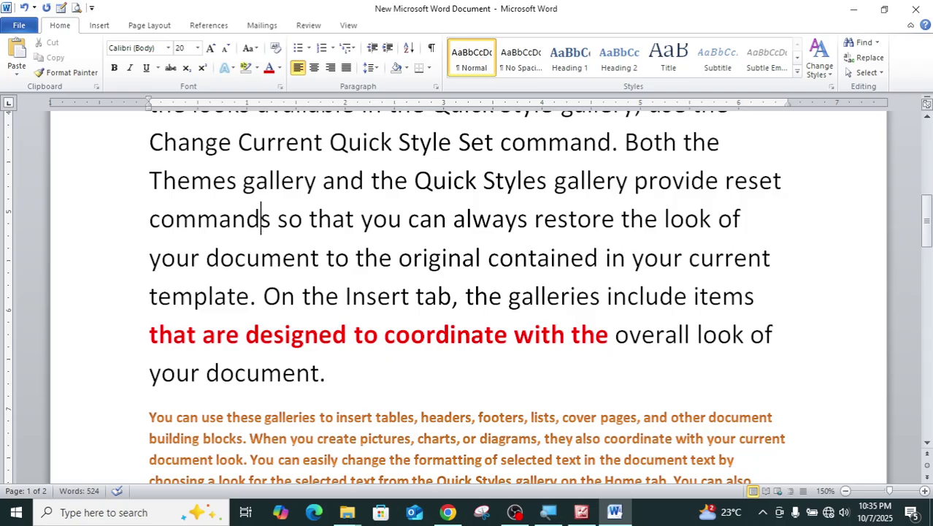
left_click(258, 296)
Step: Clear all formatting from the Arial Black paragraph at the start of the document
scroll(280, 179, "up", 1)
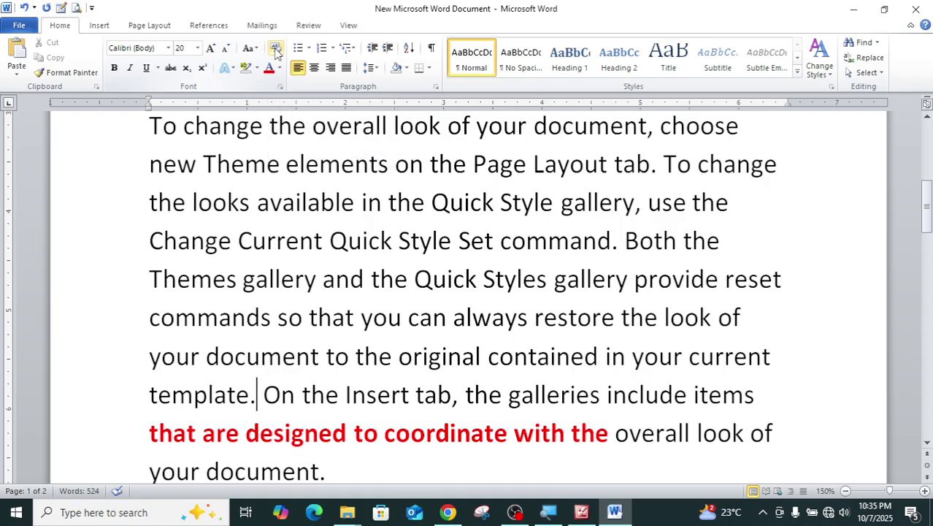
scroll(303, 237, "up", 3)
scroll(308, 256, "up", 3)
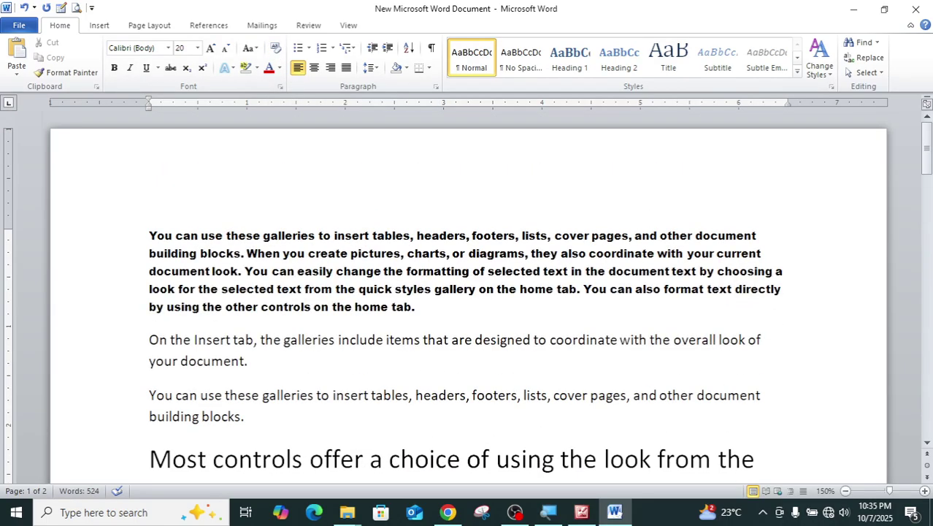
left_click(270, 271)
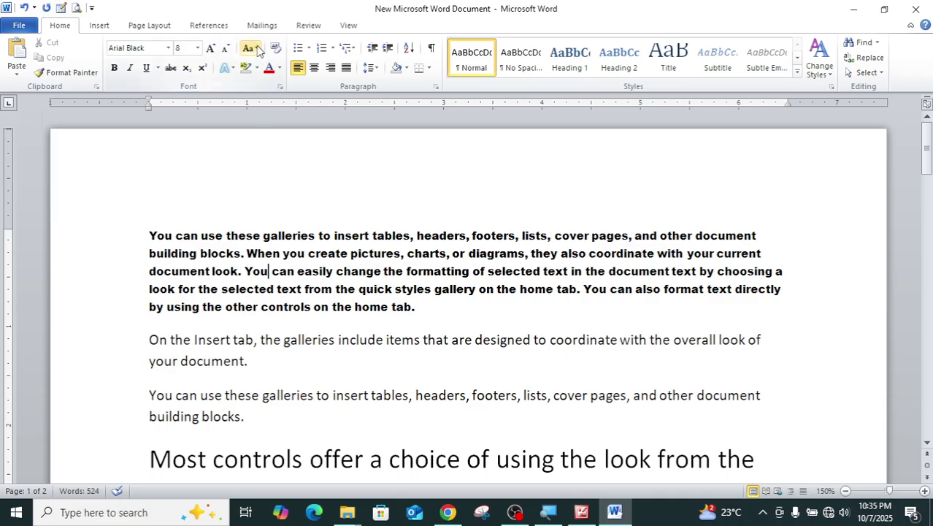
left_click_drag(149, 235, 417, 307)
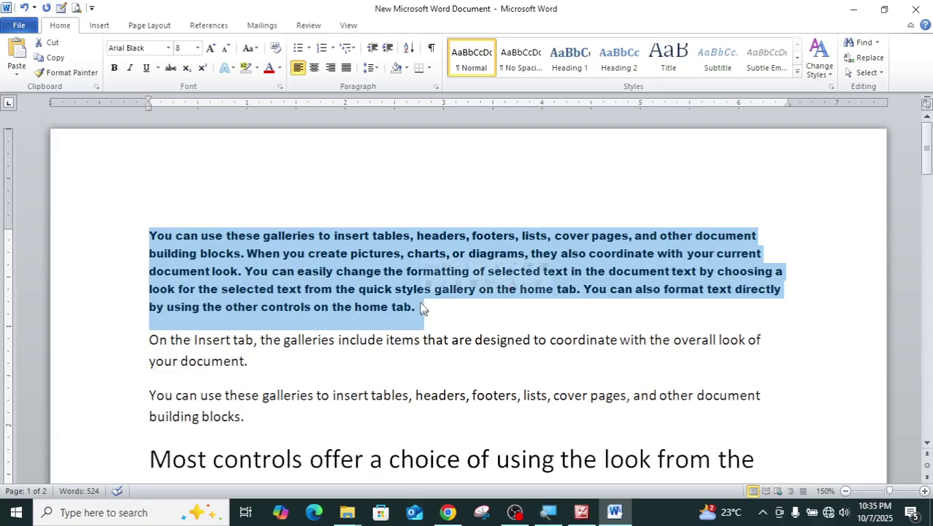
left_click(278, 50)
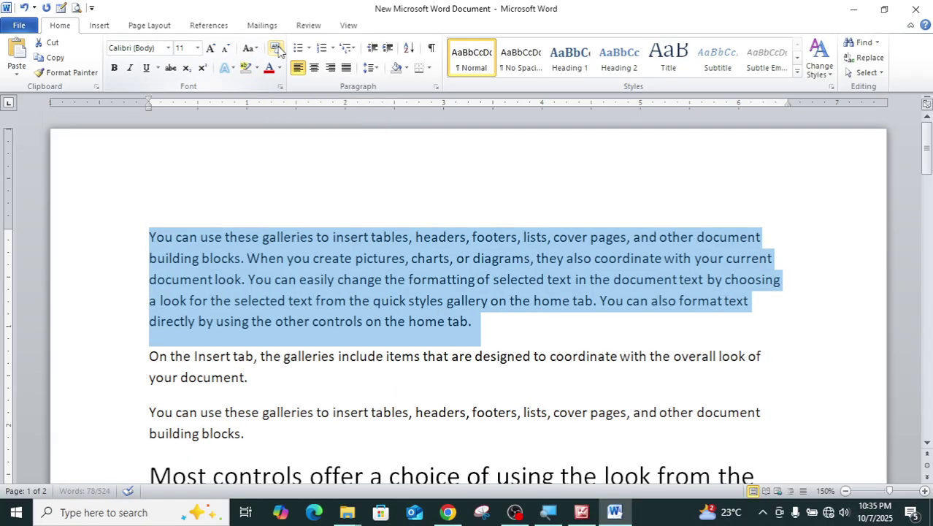
left_click(217, 357)
Step: Clear all formatting from the text starting at the large "Most controls offer" paragraph, through the orange paragraph to the end of that page
scroll(226, 336, "down", 5)
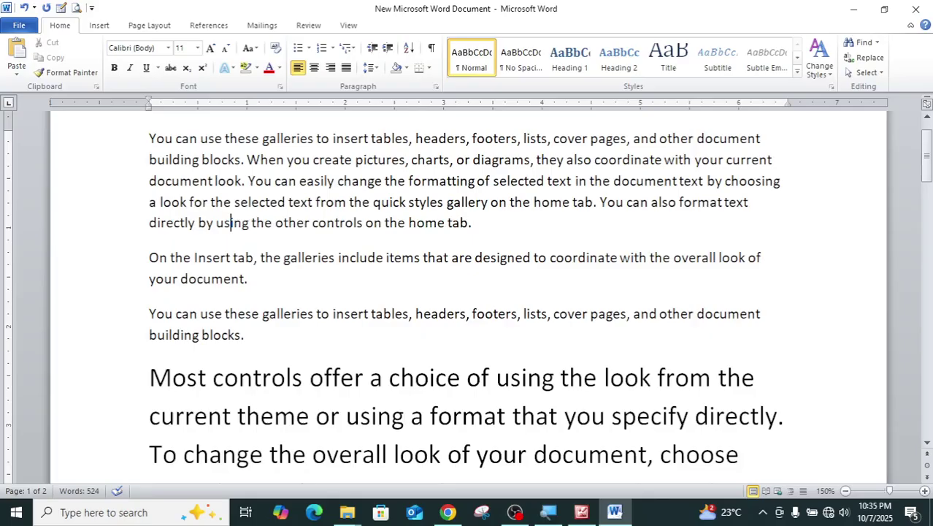
left_click_drag(149, 230, 471, 140)
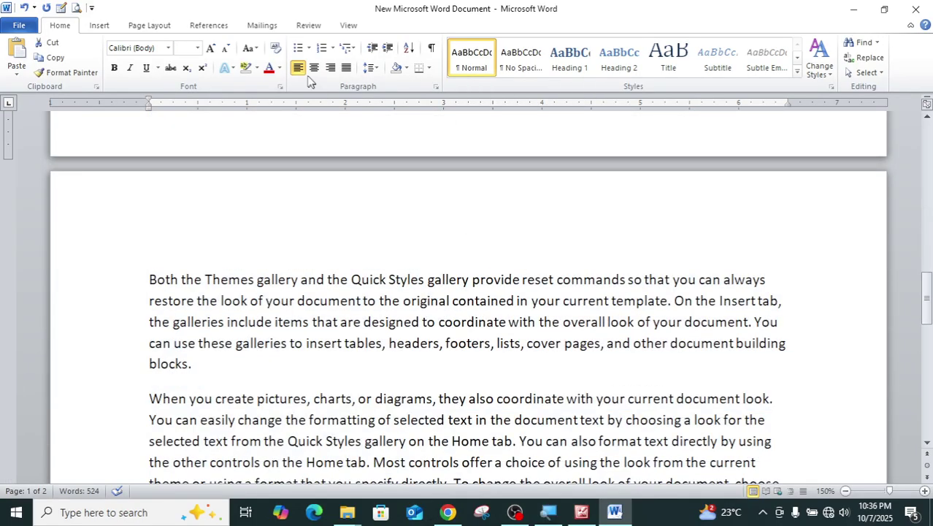
left_click(277, 50)
scroll(346, 263, "up", 4)
scroll(347, 263, "up", 6)
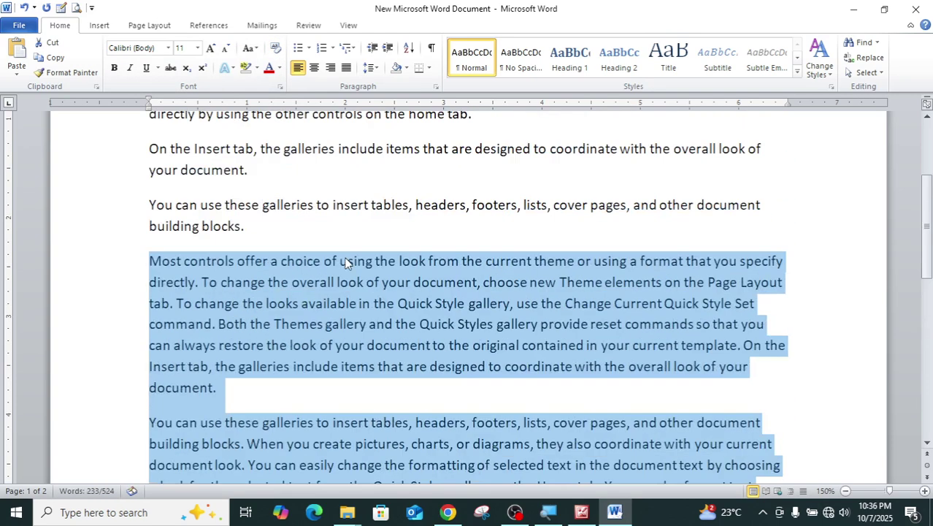
left_click(327, 291)
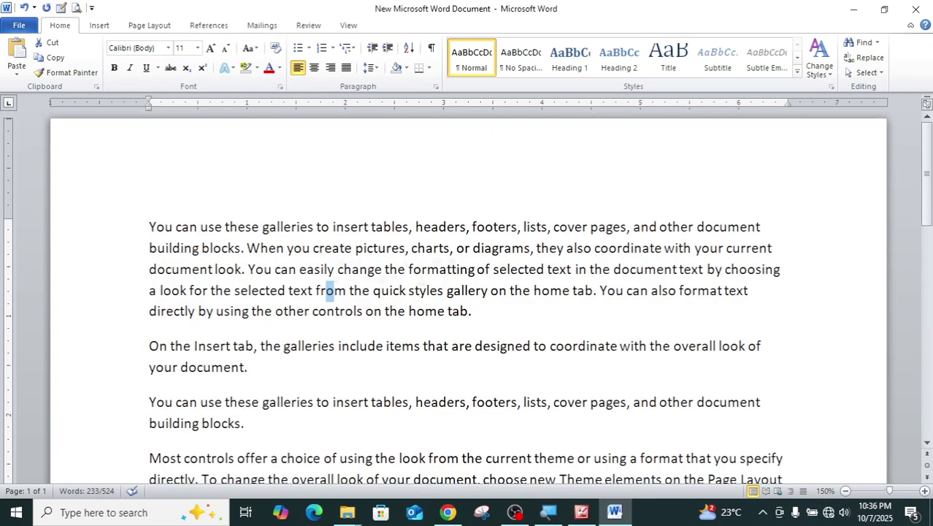
Step: Format the opening phrase "You can use these galleries" in red, bold, italic and underlined
left_click(314, 292)
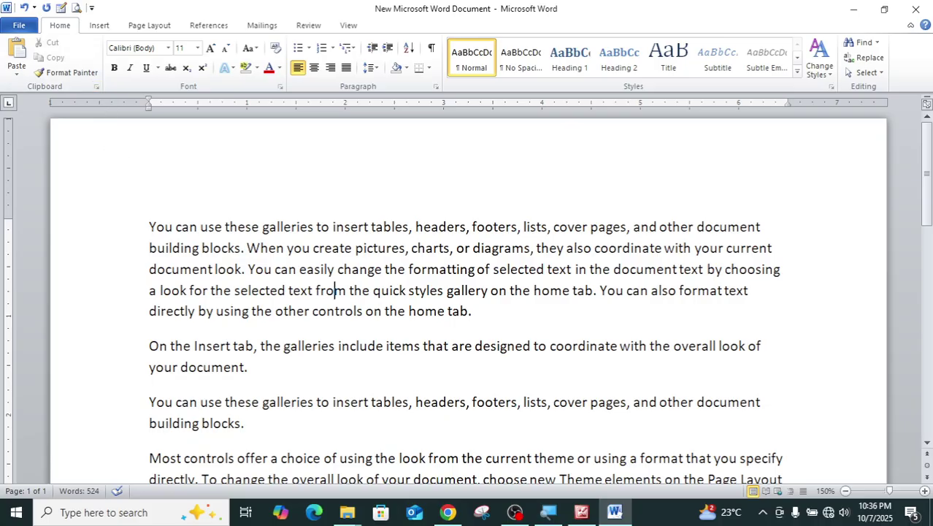
left_click_drag(149, 226, 305, 227)
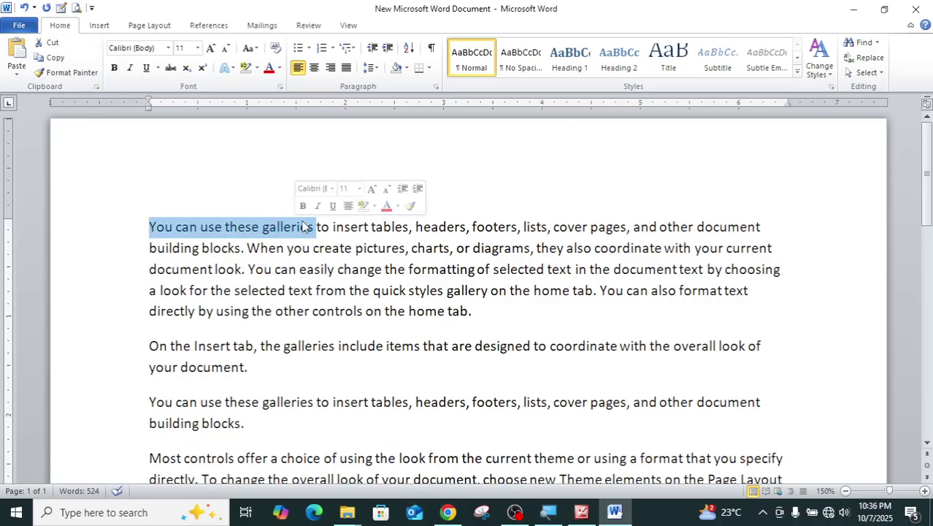
left_click(269, 68)
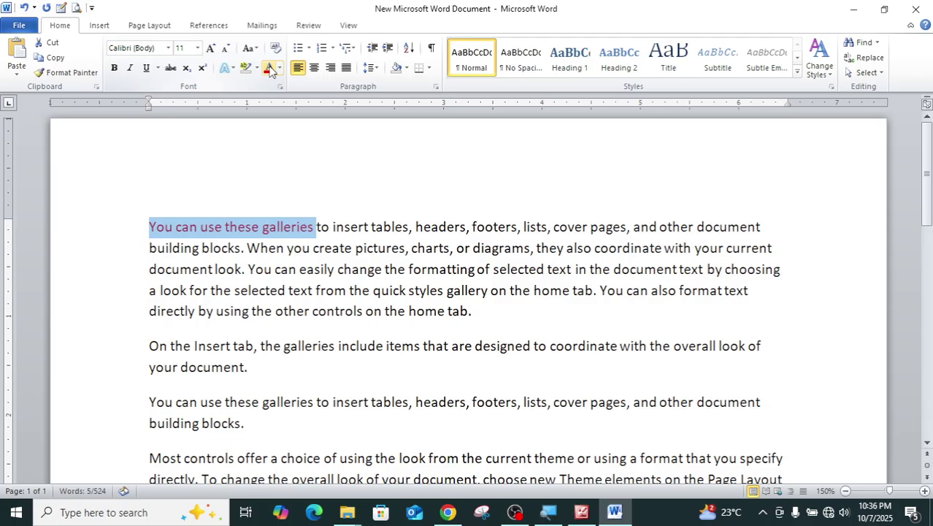
left_click(114, 67)
left_click(130, 68)
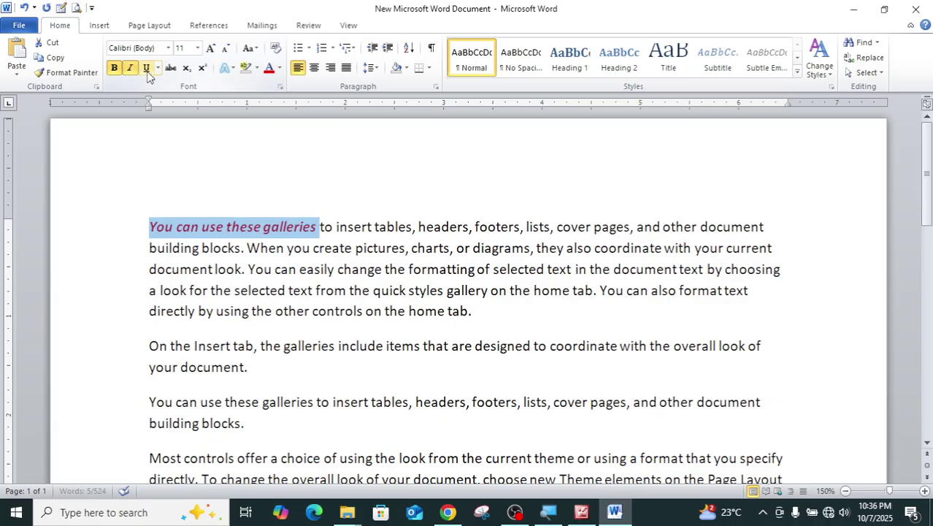
left_click(146, 69)
left_click(299, 269)
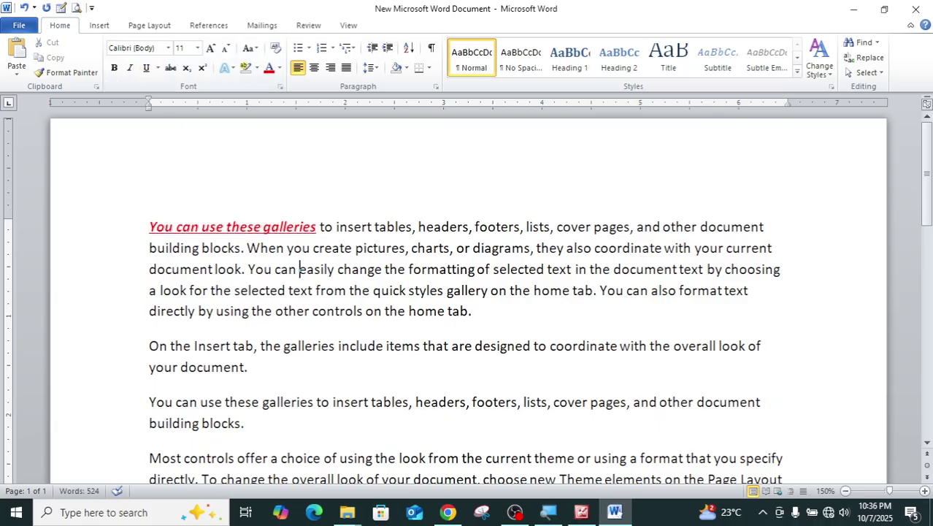
Step: Apply yellow shading to the red phrase "You can use these galleries"
left_click_drag(319, 228, 149, 228)
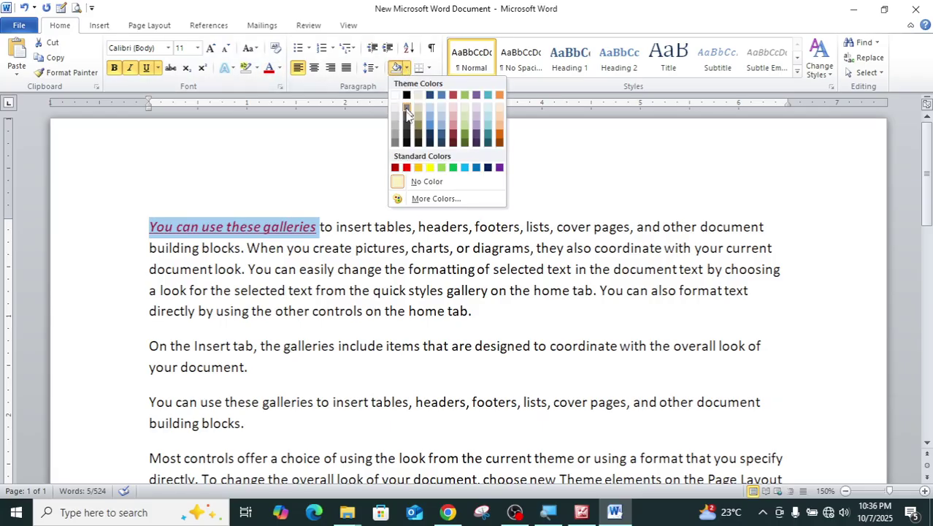
left_click(433, 168)
left_click(313, 247)
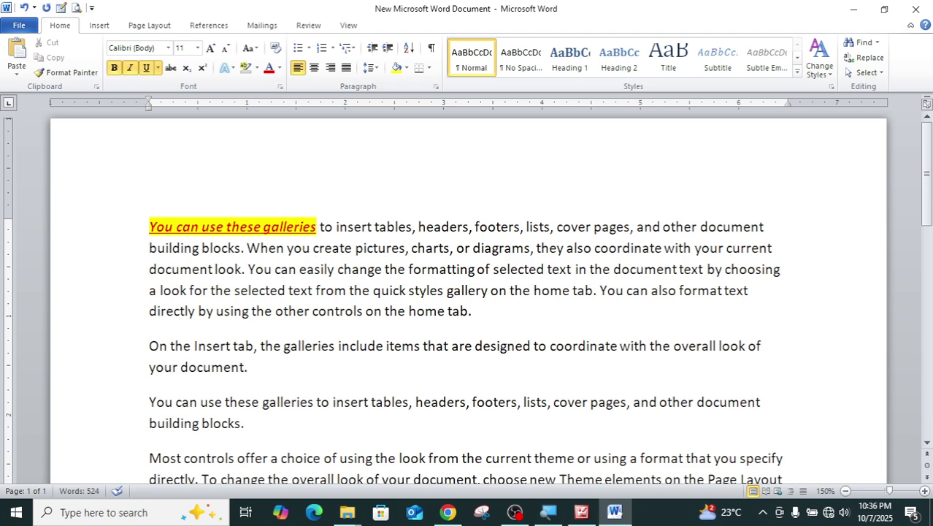
left_click_drag(318, 226, 163, 233)
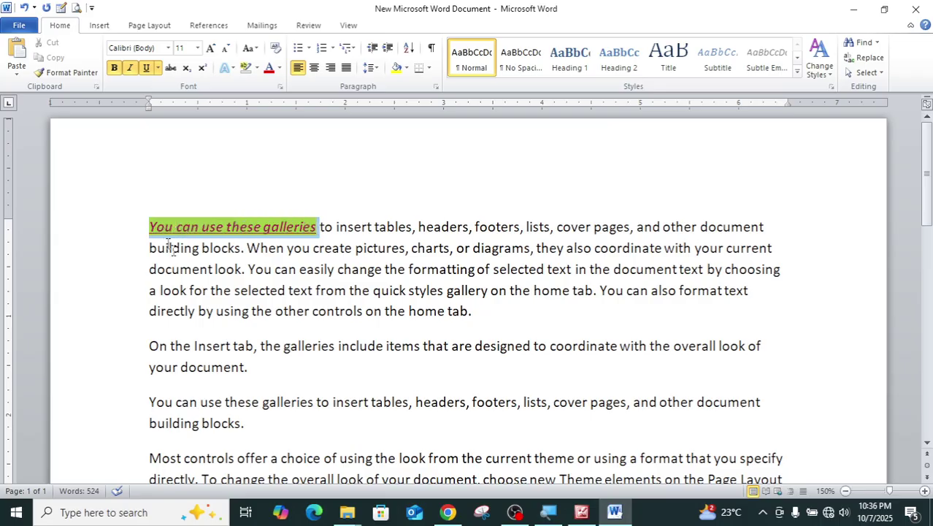
left_click(197, 267)
scroll(198, 267, "down", 2)
left_click_drag(150, 310, 268, 310)
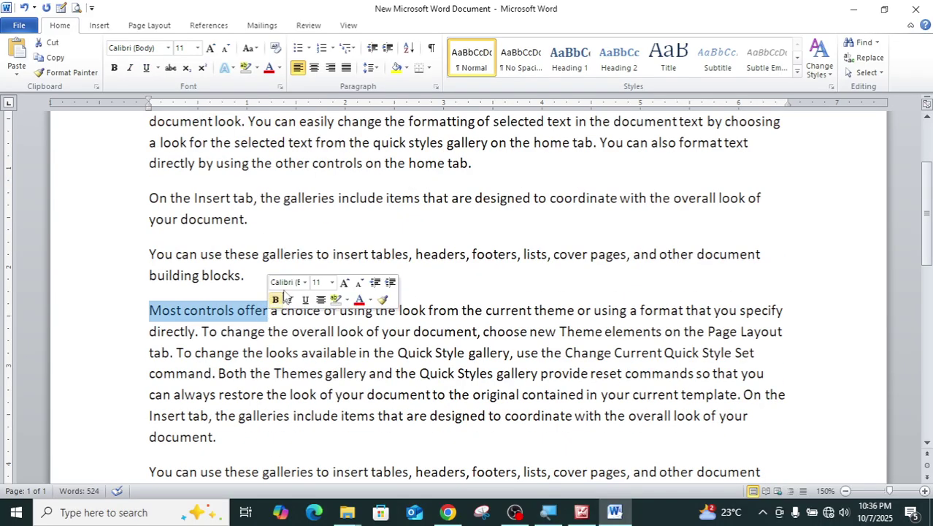
scroll(180, 300, "up", 1)
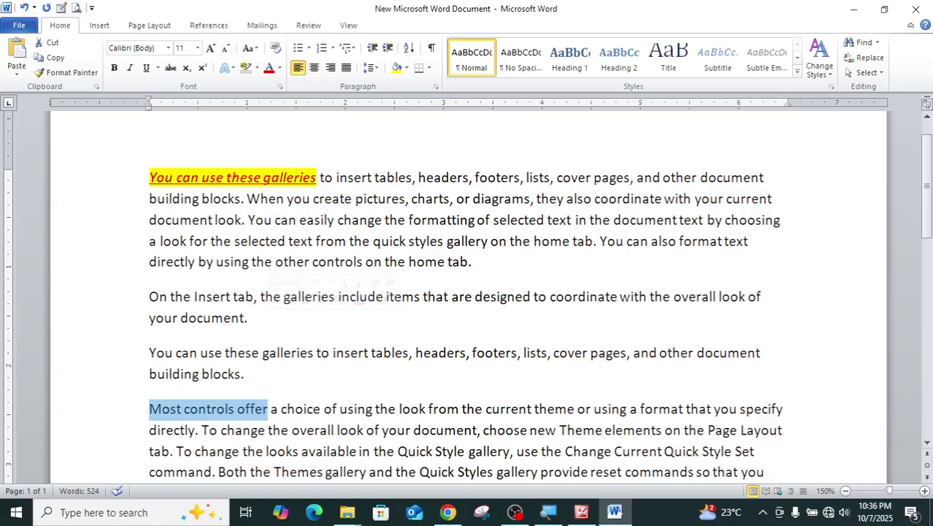
double_click(212, 177)
left_click_drag(207, 411, 210, 412)
triple_click(211, 412)
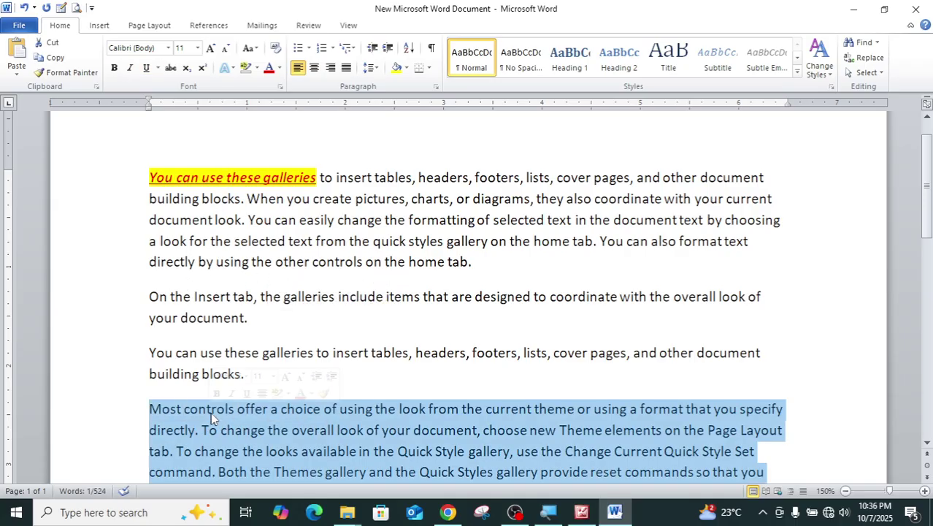
left_click(212, 412)
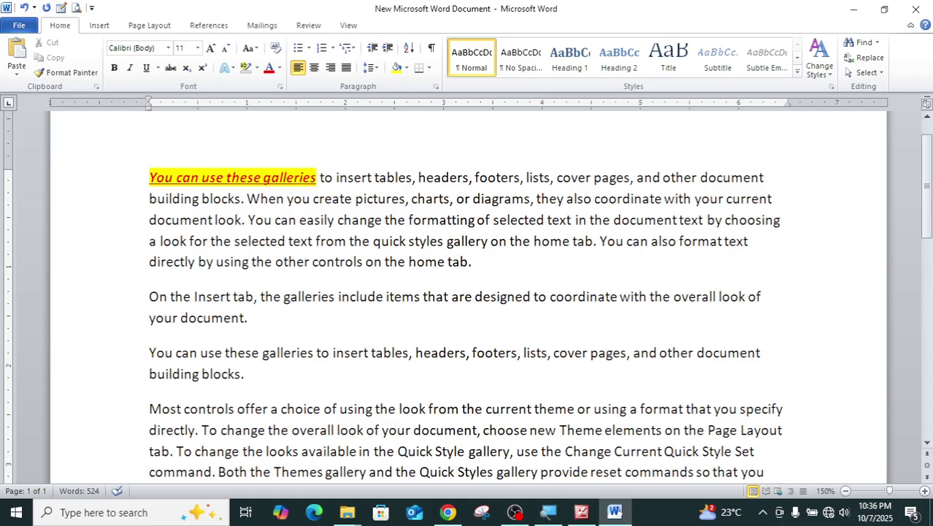
Step: Copy the formatting of "these galleries" onto "Most controls offer a" with Format Painter
left_click_drag(319, 178, 227, 178)
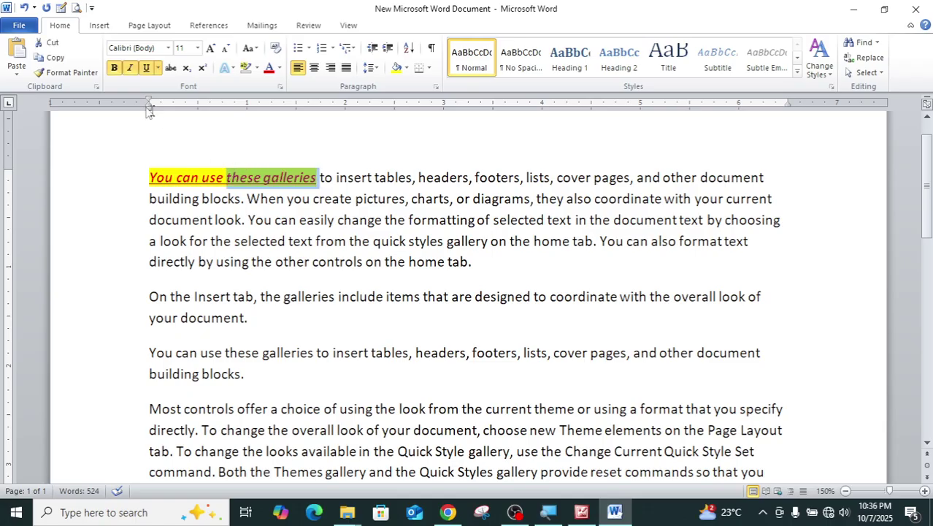
left_click(73, 72)
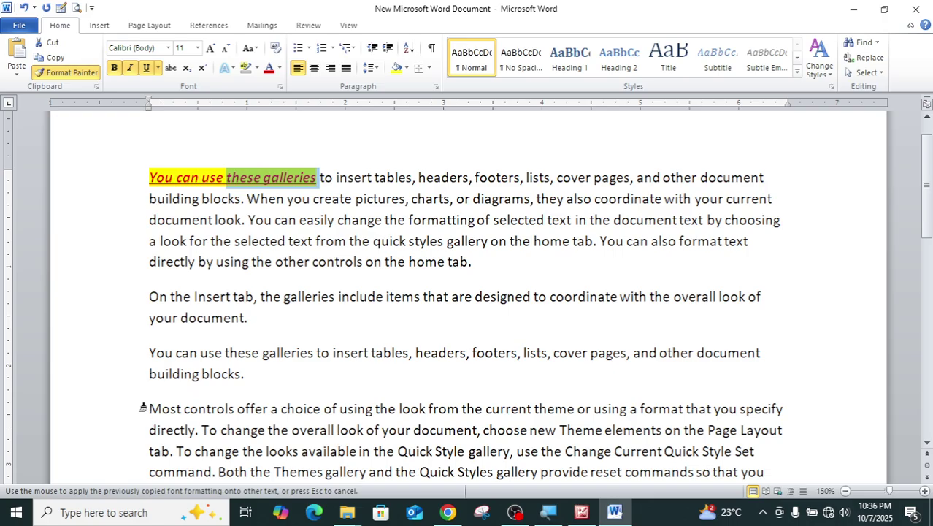
mouse_move(143, 407)
left_mouse_down()
mouse_move(249, 397)
mouse_move(278, 411)
left_mouse_up()
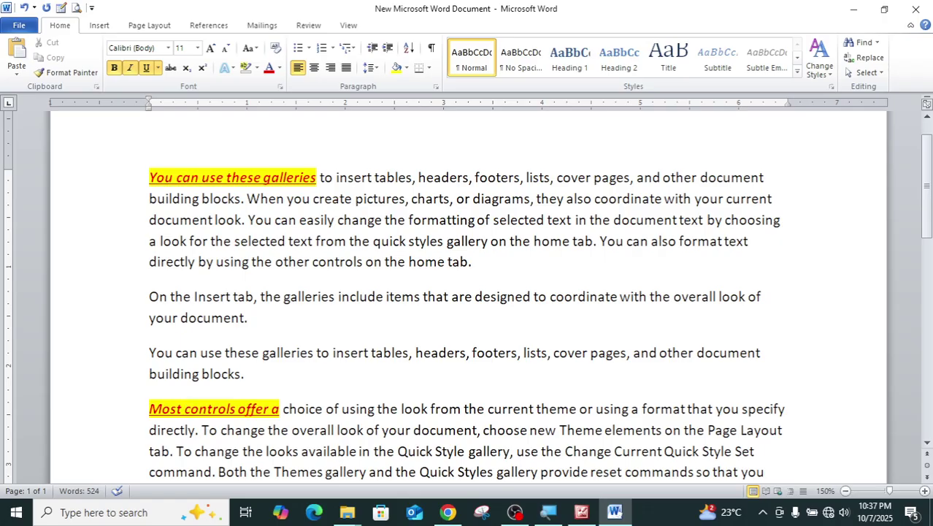
left_click(353, 243)
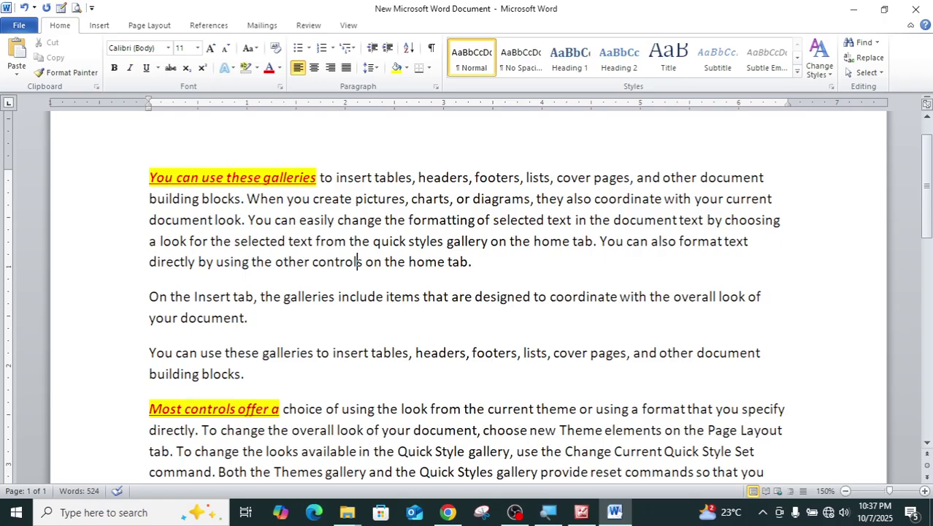
Step: Copy the formatting from "Most controls offer a" onto the word "selected" in the first paragraph with Format Painter
left_click_drag(149, 261, 447, 265)
left_click(248, 318)
left_click_drag(232, 409, 185, 409)
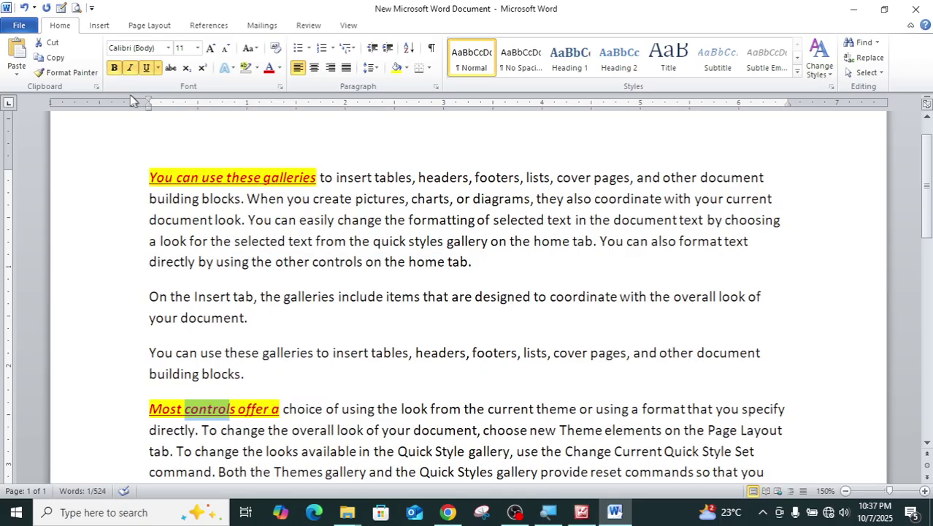
left_click(69, 72)
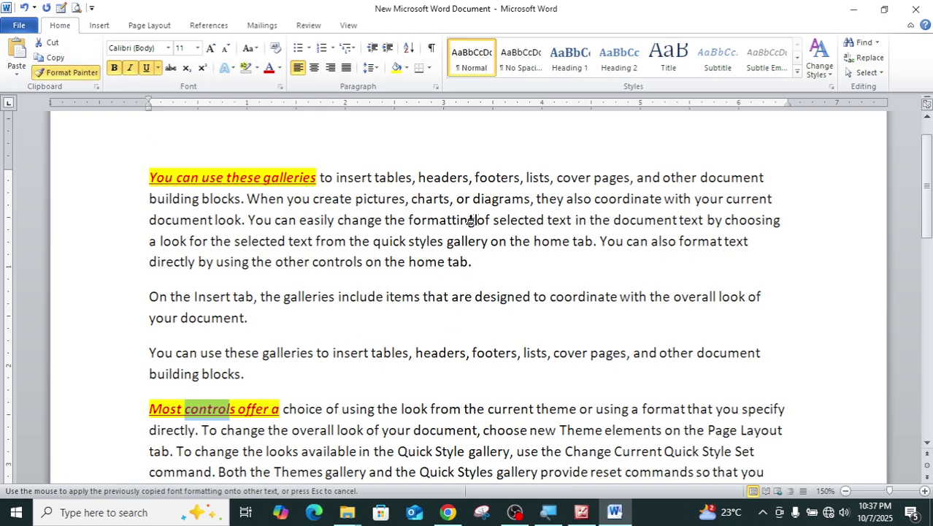
left_click_drag(492, 220, 547, 220)
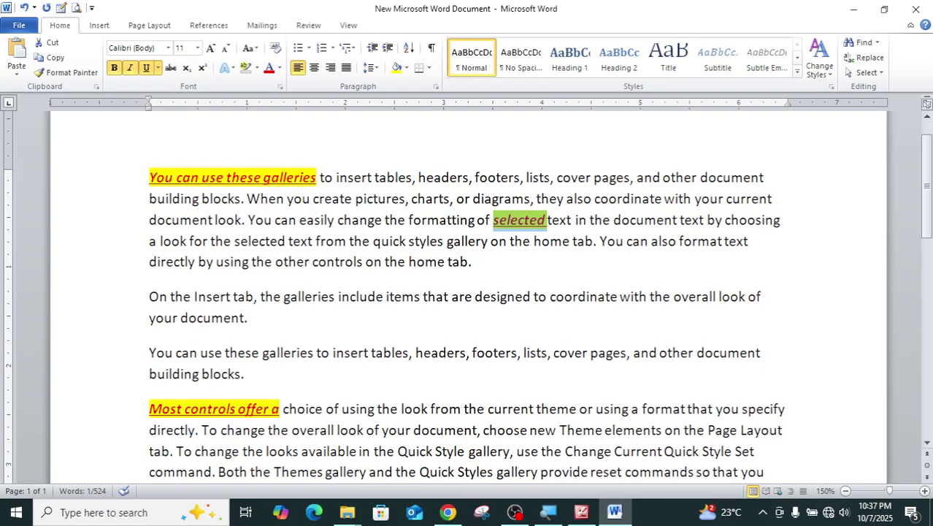
left_click(534, 241)
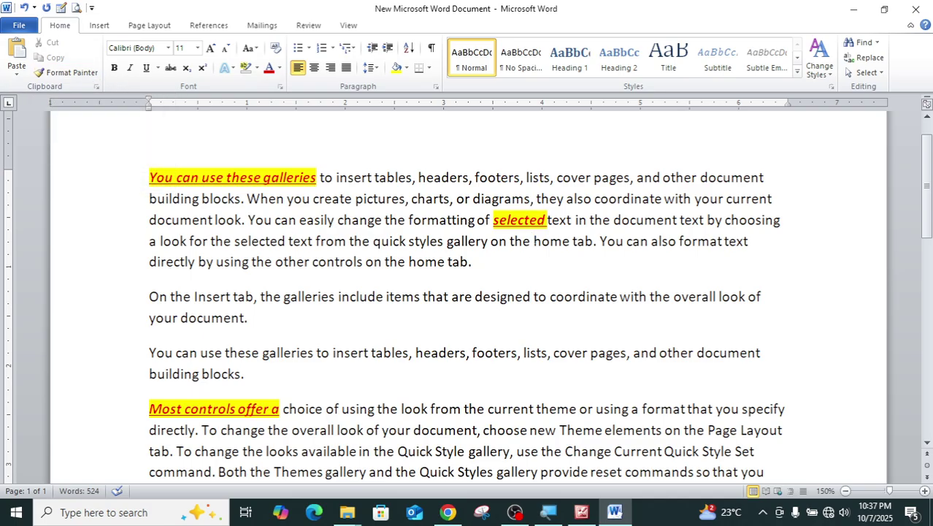
Step: Undo the painted formats, shading, underline, italic, bold and red font color, back to the plain opening phrase
key("ctrl+z")
key("ctrl+z")
key("ctrl+z")
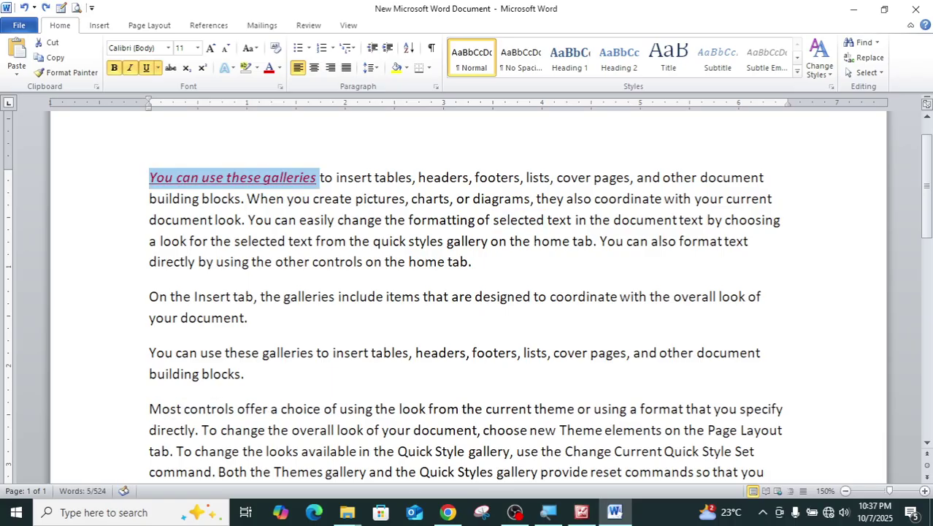
key("ctrl+z")
key("ctrl+z")
key("ctrl+z")
key("ctrl+z")
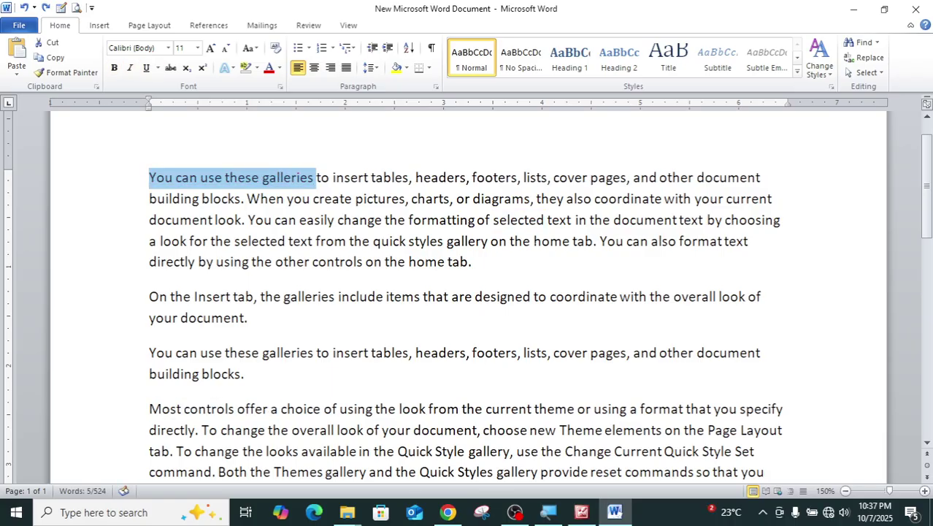
left_click(399, 198)
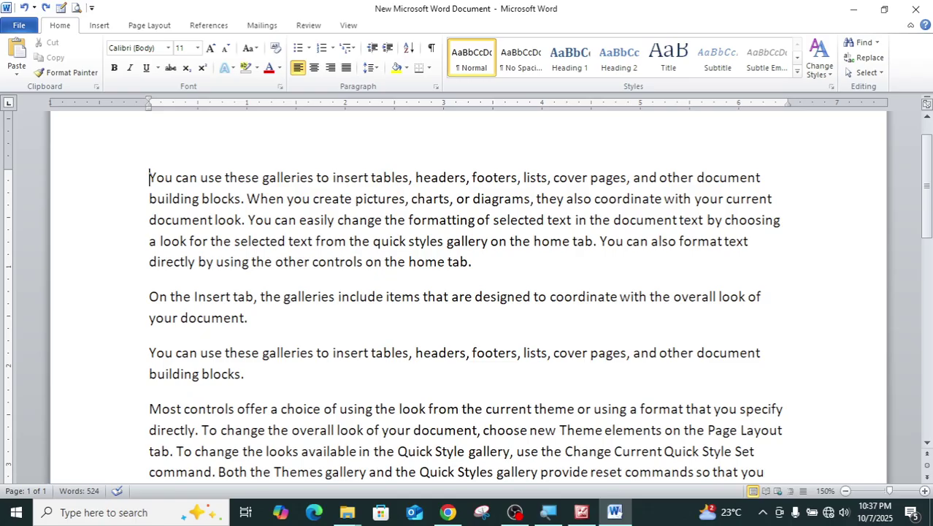
Step: Add two blank lines above the first paragraph and enter a centered "Hi hello" on the topmost one
key("Return")
key("Return")
key("Up")
key("Up")
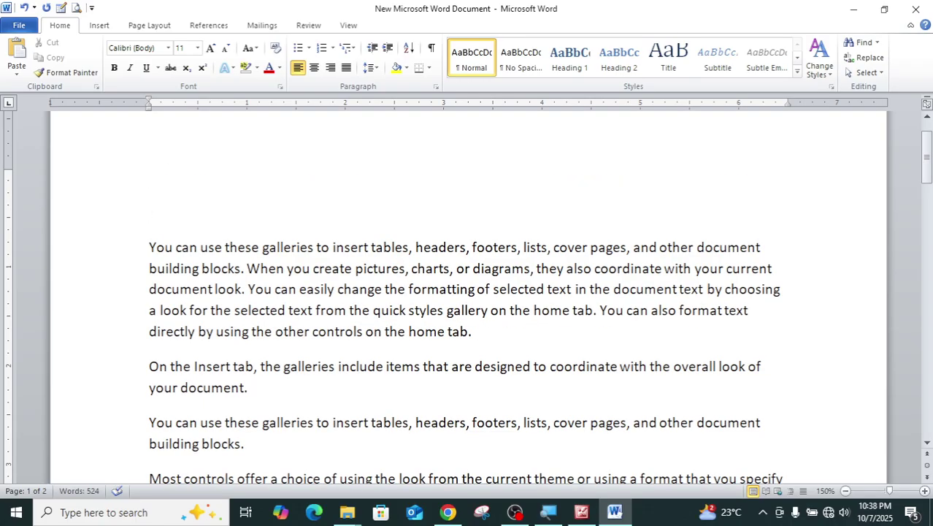
type("Hi hello")
left_click(314, 69)
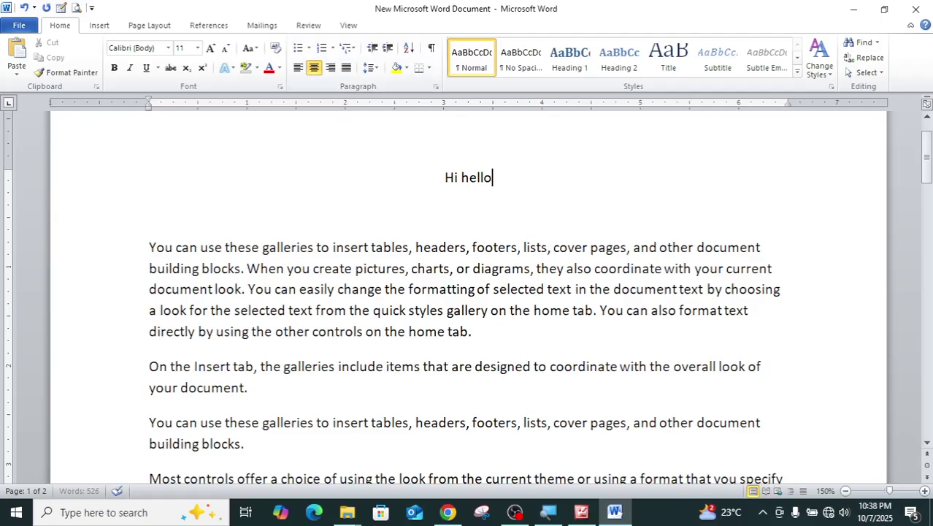
Step: Replace the centered line's text with "hi hello I am"
key("BackSpace")
key("BackSpace")
key("BackSpace")
key("BackSpace")
key("BackSpace")
key("BackSpace")
key("BackSpace")
key("BackSpace")
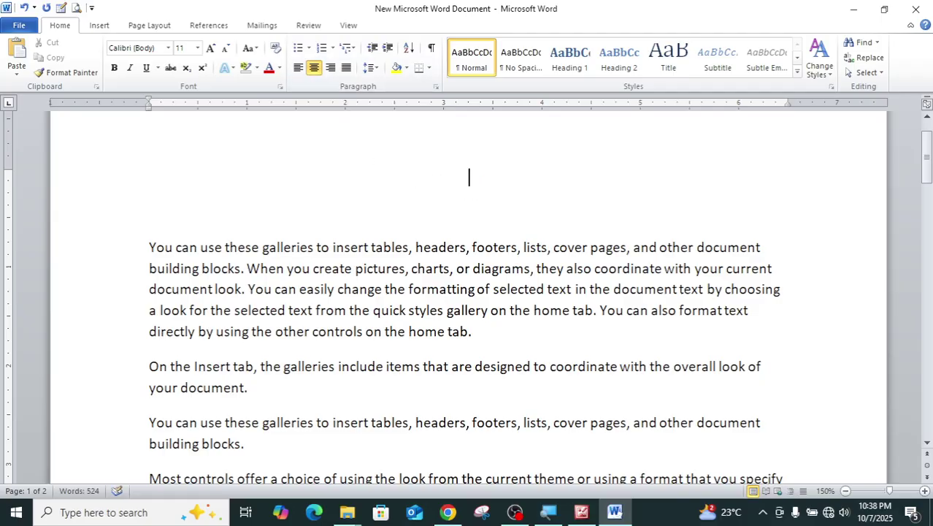
type("hi hello ")
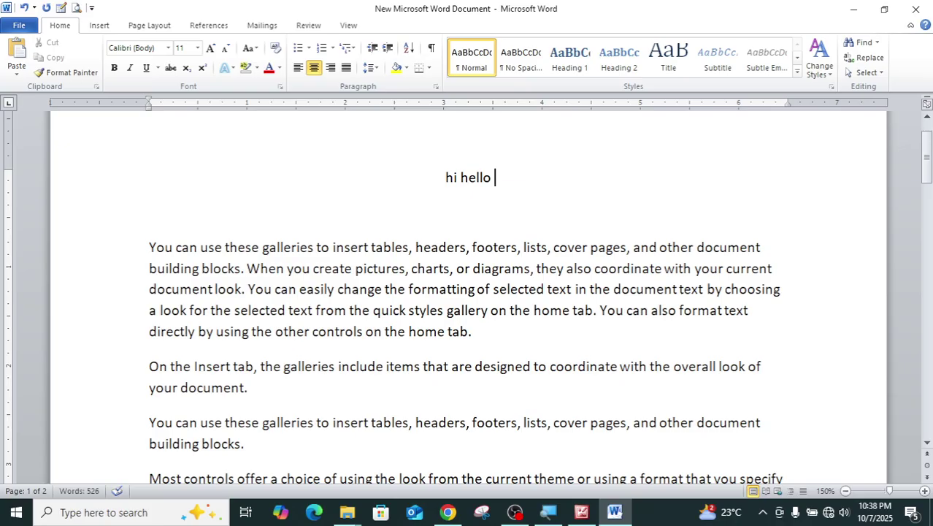
type("I am")
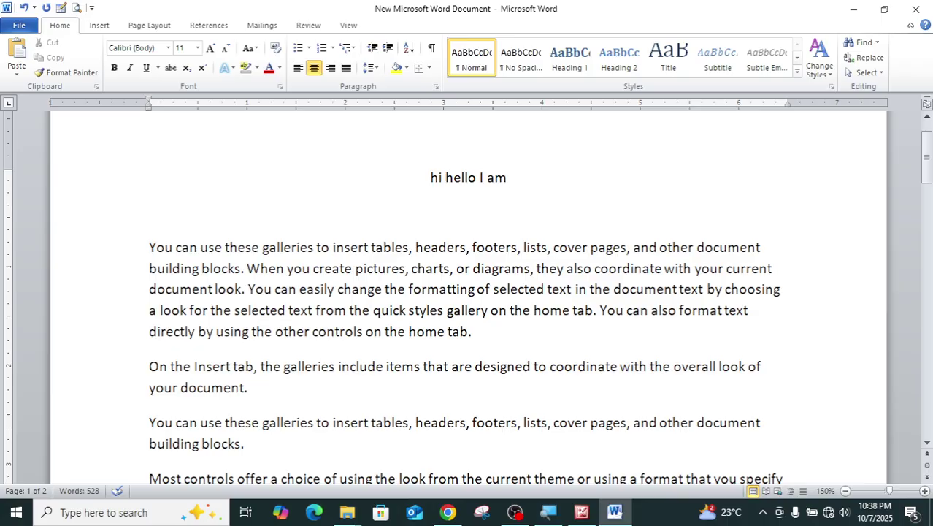
Step: Clear the centered text on the top line and enter a right-aligned "Hi hello" in its place
key("BackSpace")
key("BackSpace")
key("BackSpace")
key("BackSpace")
key("BackSpace")
key("BackSpace")
key("BackSpace")
key("BackSpace")
key("BackSpace")
key("BackSpace")
key("BackSpace")
key("BackSpace")
key("BackSpace")
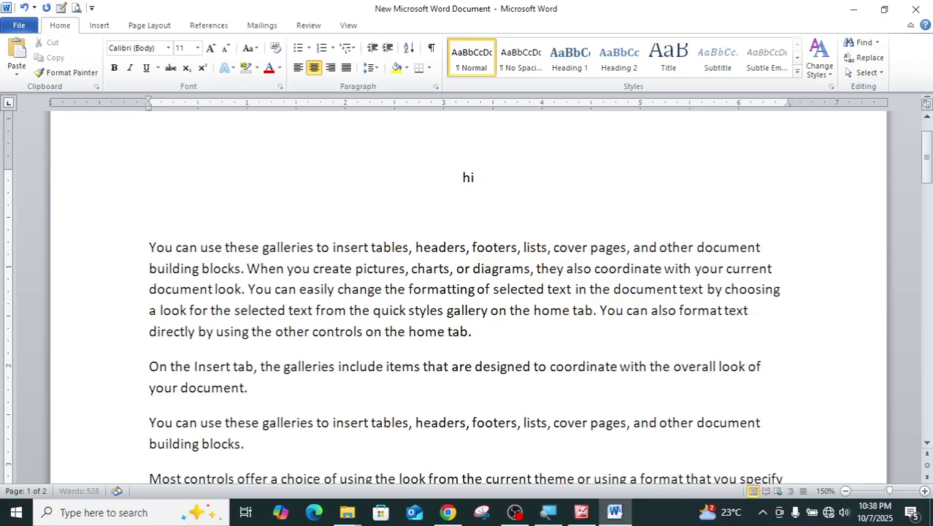
key("BackSpace")
left_click(330, 68)
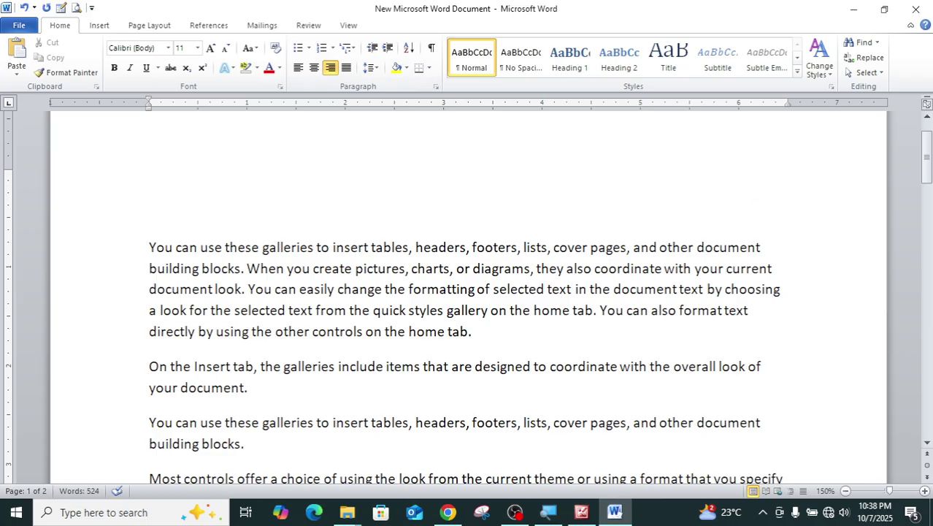
type("hi hello")
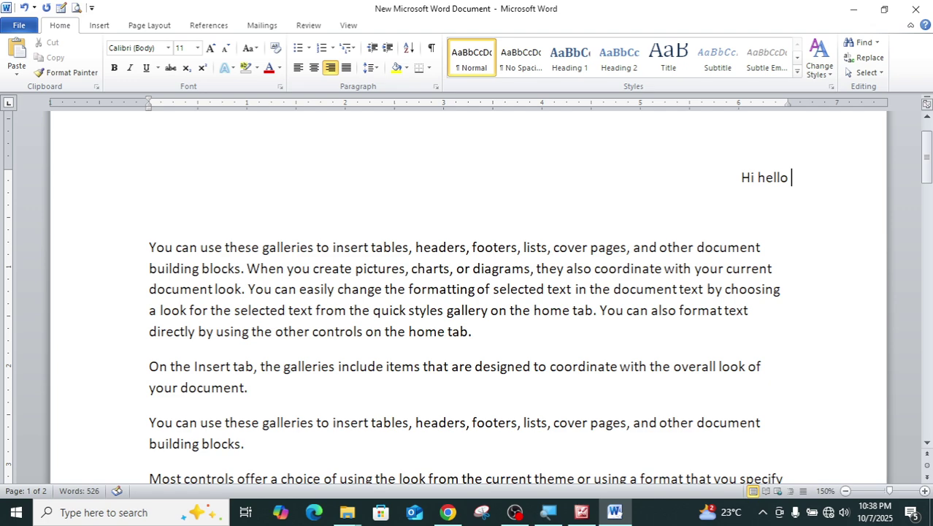
Step: Left-align the "Hi hello" line after testing and removing the extra text "jsbvkjsb"
type(" jsbvkjsb")
key("BackSpace")
key("BackSpace")
key("BackSpace")
key("BackSpace")
key("BackSpace")
key("BackSpace")
key("BackSpace")
key("BackSpace")
key("BackSpace")
left_click(299, 67)
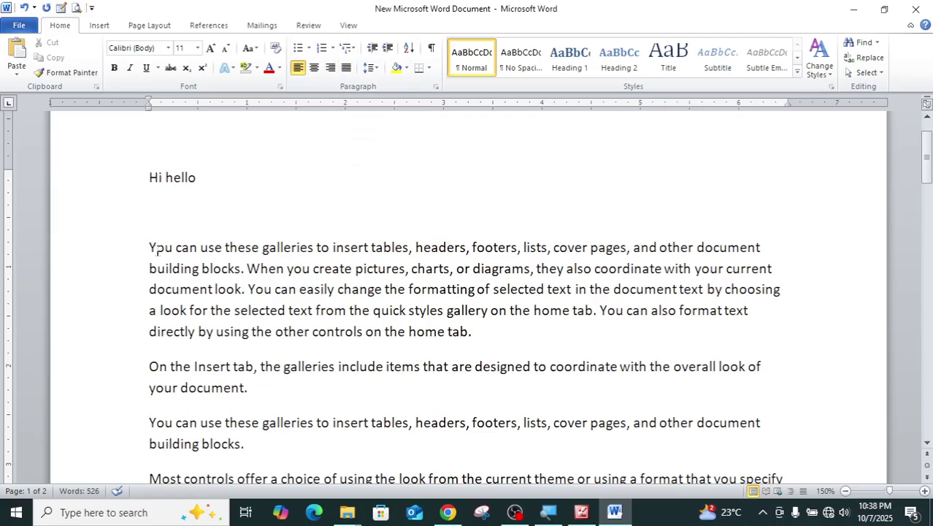
Step: Try justified alignment on the paragraph starting "You can use these galleries" and return it to left alignment
left_click_drag(149, 247, 482, 333)
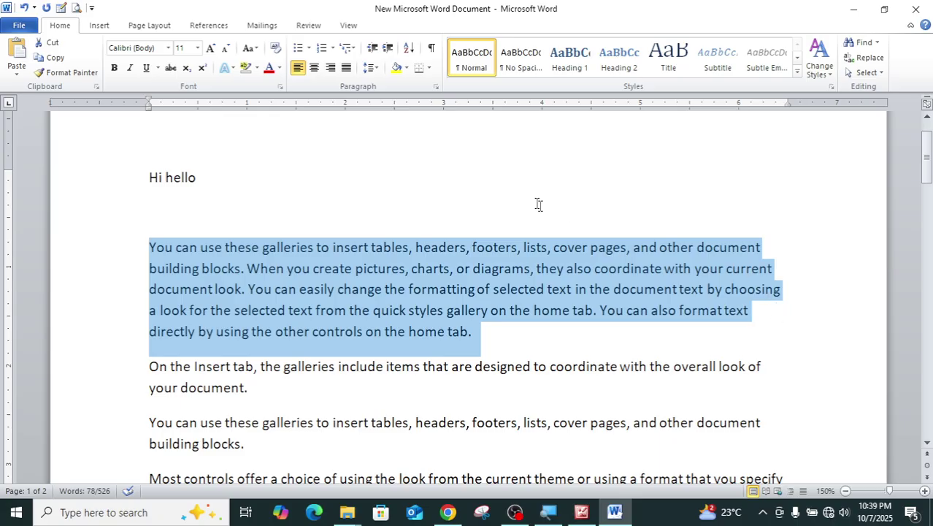
left_click(347, 68)
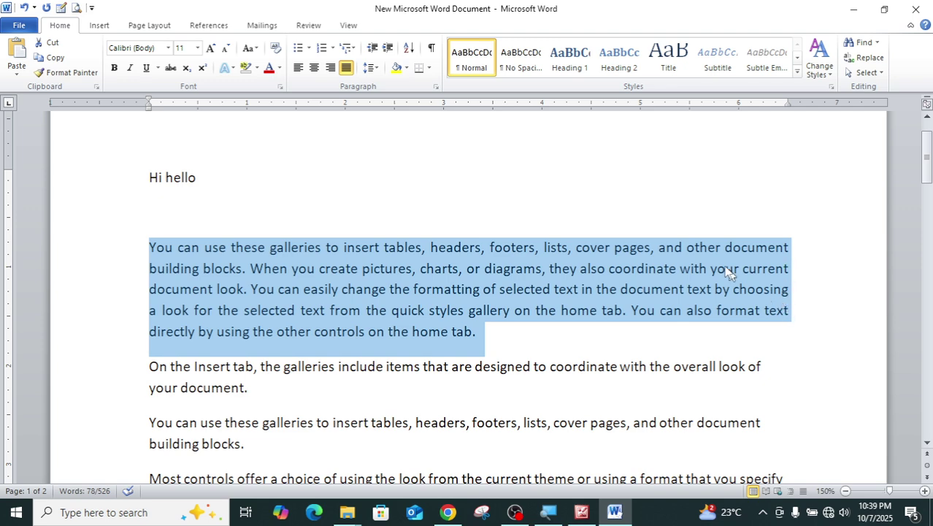
left_click(347, 67)
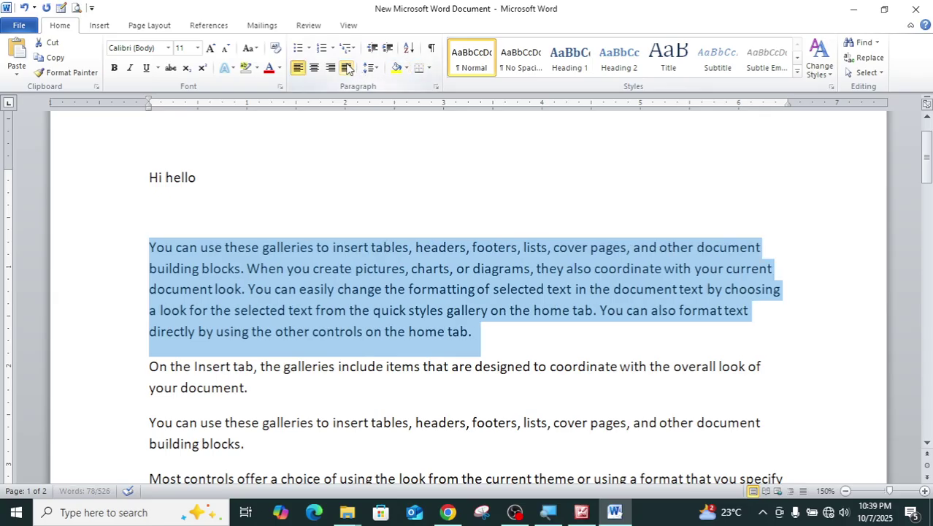
Step: Toggle justified alignment on the paragraph starting "You can use these galleries" several times, leaving it justified
left_click(348, 67)
left_click(348, 67)
left_click(348, 67)
left_click(348, 67)
left_click(347, 67)
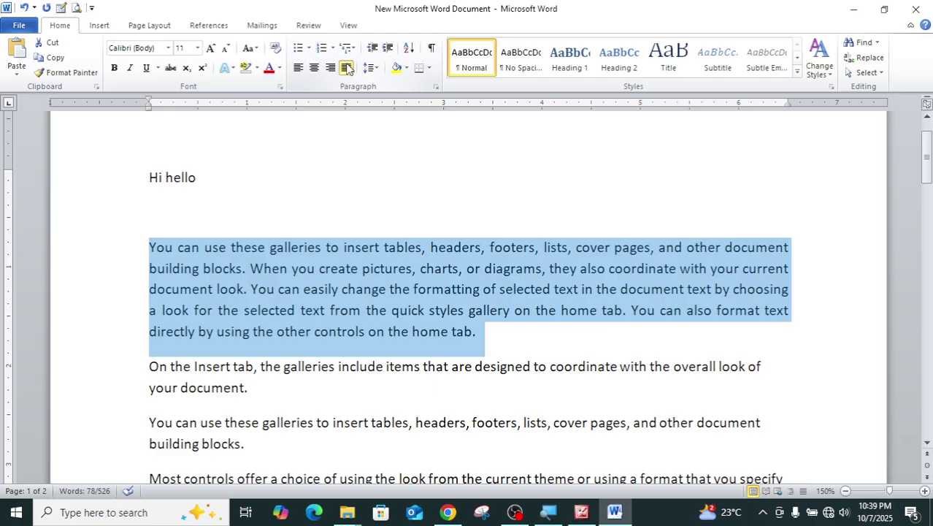
Step: Create a round-bulleted list on the blank line below "Hi hello" with the items "Jfbjbasjfjabs", "Sjhalshvld" and "lkvalalkf"
left_click(315, 205)
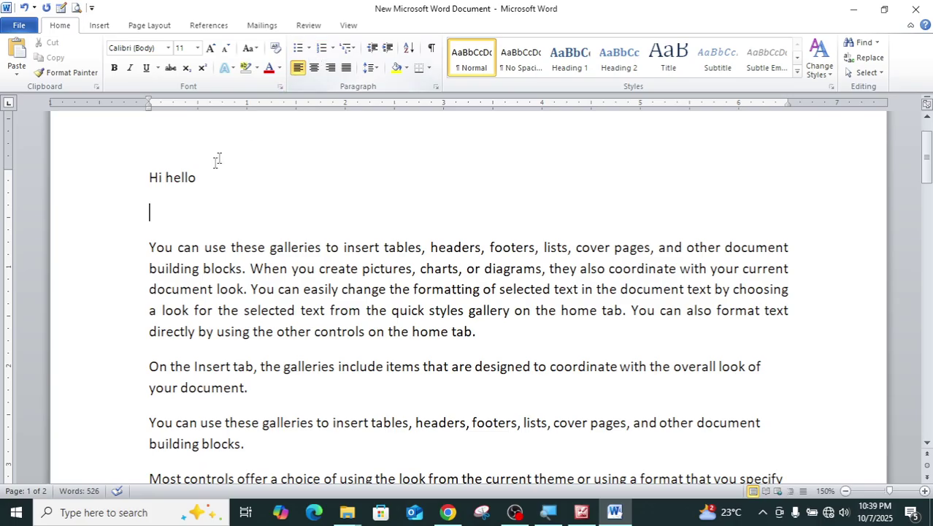
left_click(308, 48)
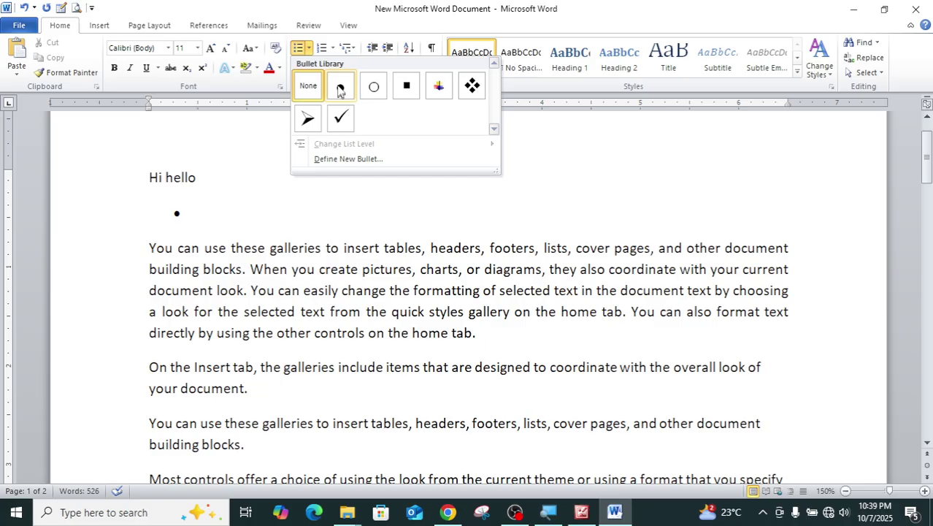
left_click(340, 87)
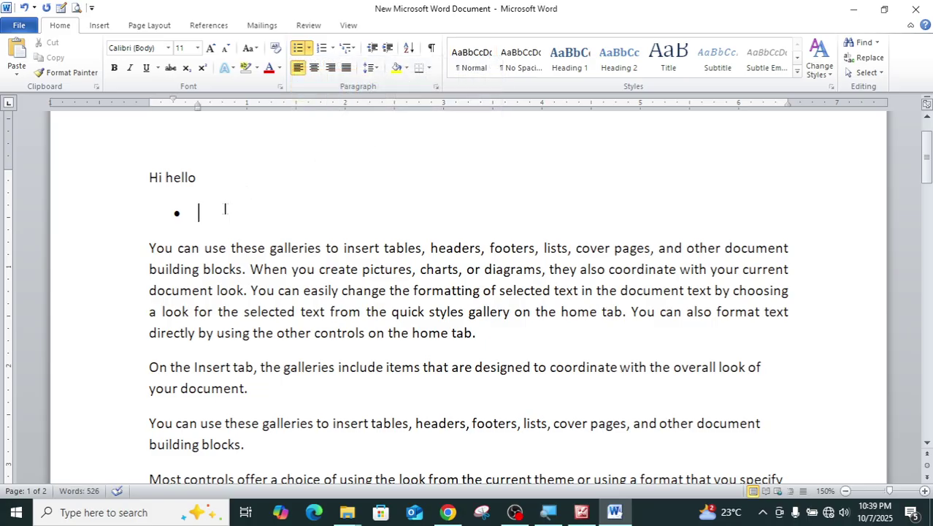
type("jfbjbasjfjabs")
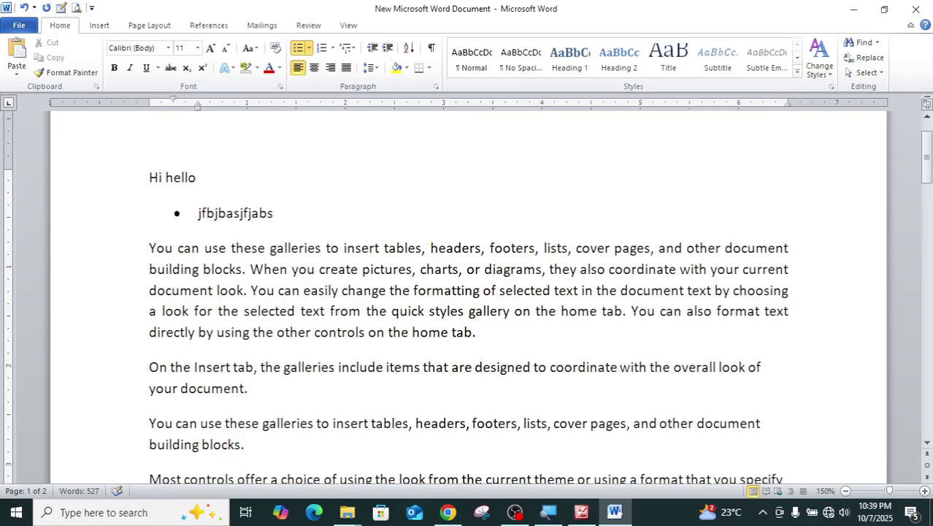
key("Return")
type("sjhalshvld")
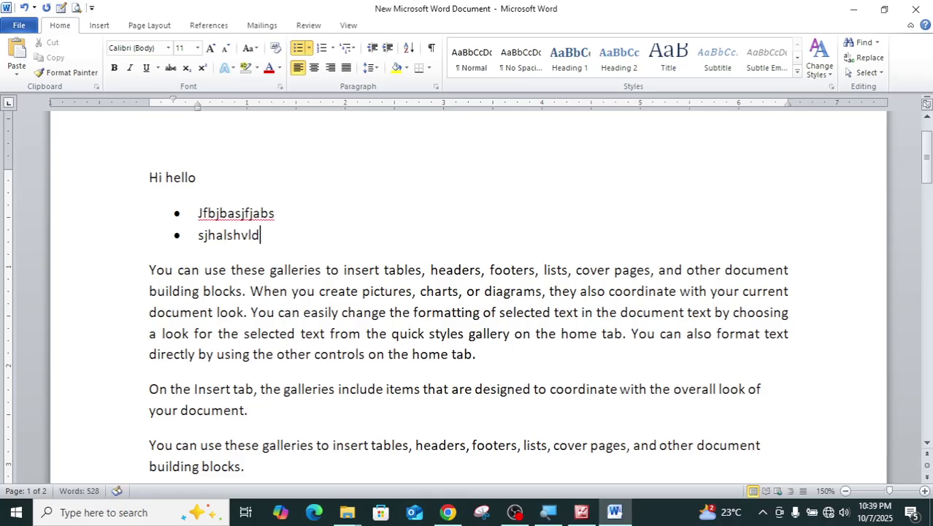
key("Return")
type("lkvalalkf")
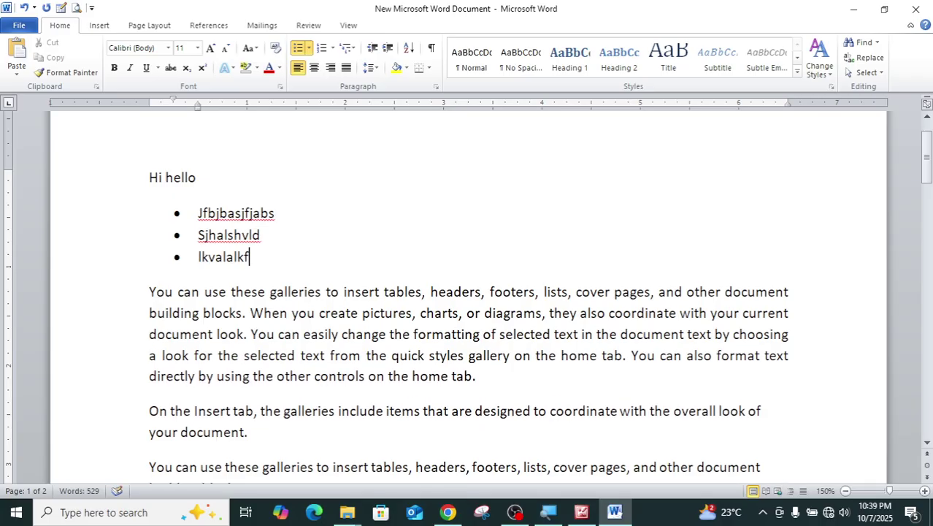
Step: Change the list's bullets to check marks and add a fourth item "lvkhslvk"
left_click(308, 47)
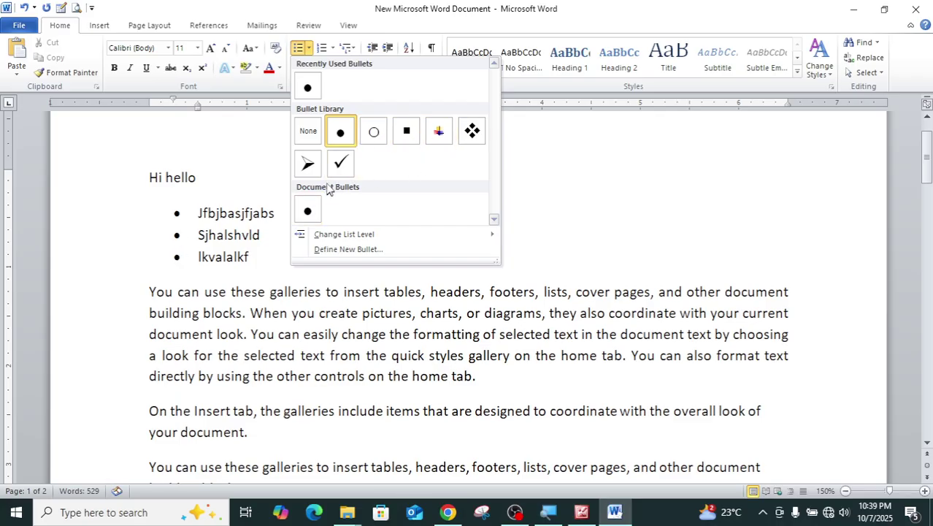
left_click(340, 165)
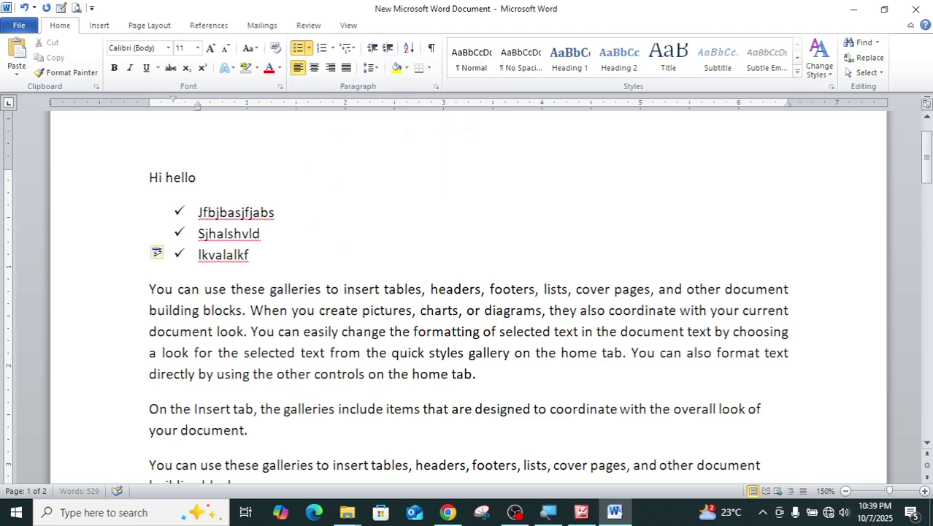
key("Return")
type("lvkhslvk")
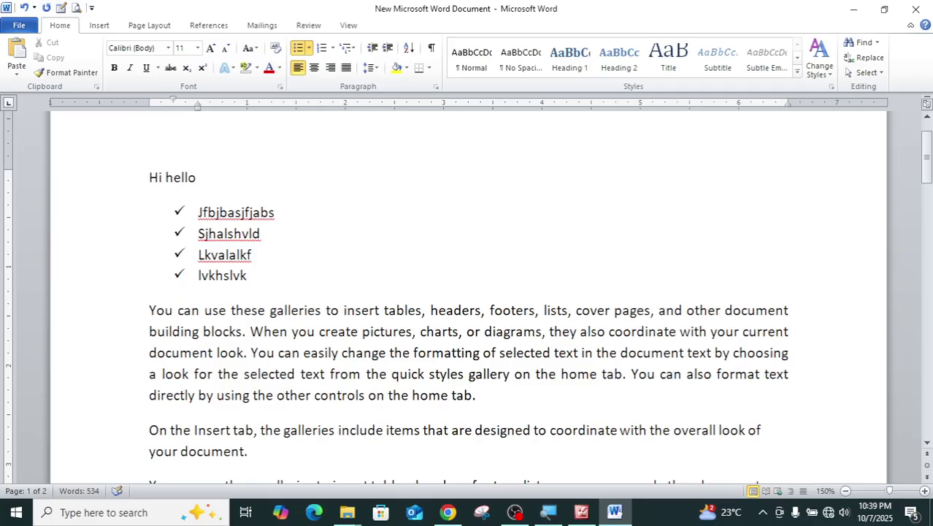
Step: Delete the whole check-marked list below "Hi hello"
left_click_drag(198, 212, 268, 276)
key("Delete")
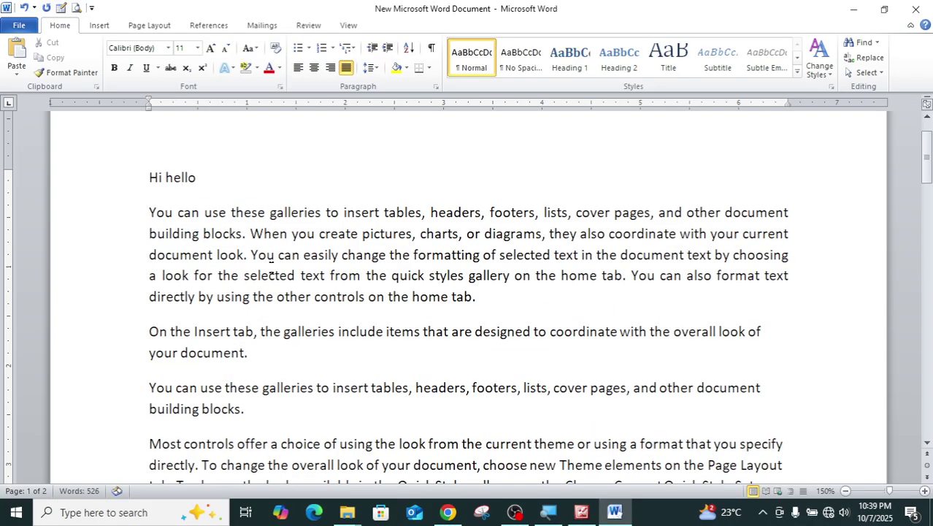
Step: Open the numbering library for the paragraph directly below "Hi hello"
left_click(333, 49)
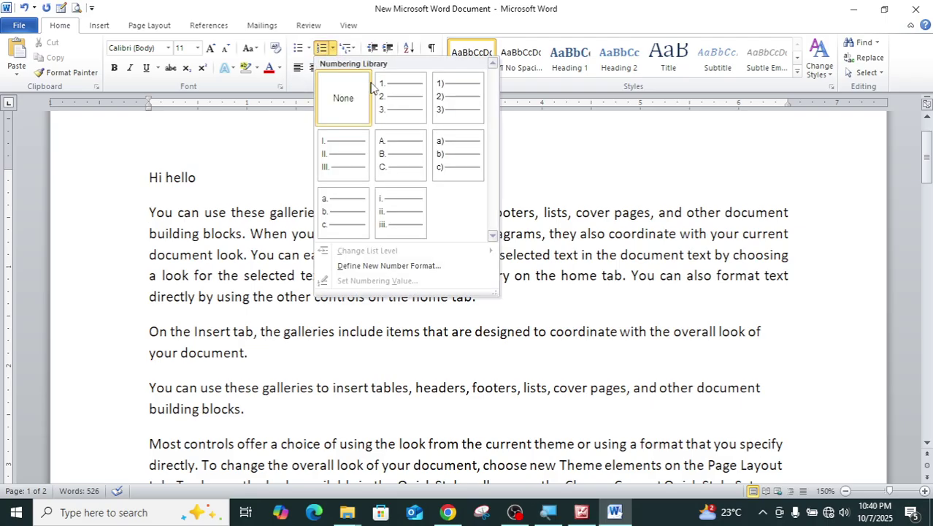
Step: Number the first body paragraph in 1., 2., 3. format and insert items "Kdvhzlvhlkvdz", "Jkzvklzvlkzvnz", "Zkhlkhlklzd" and "Zl;dvzl;kvj" before its text
left_click(390, 96)
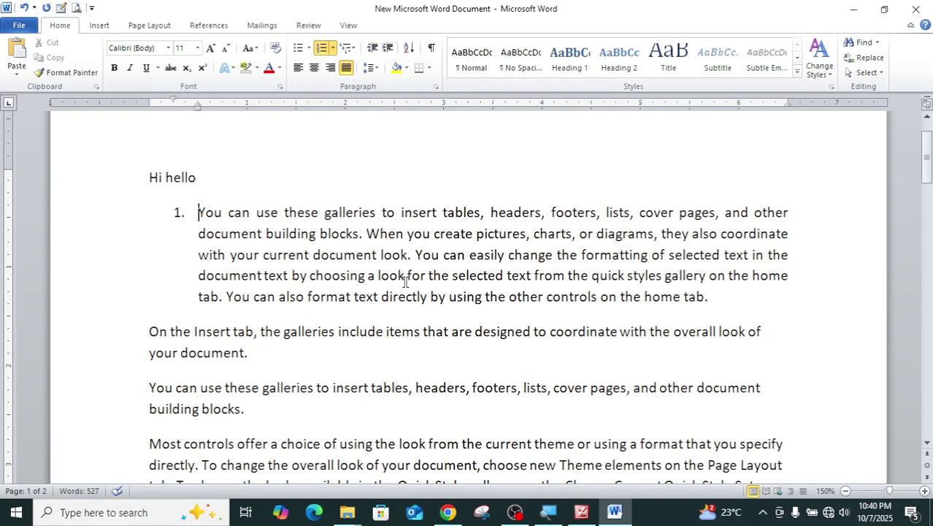
type("kdvhzlvhlkvdz")
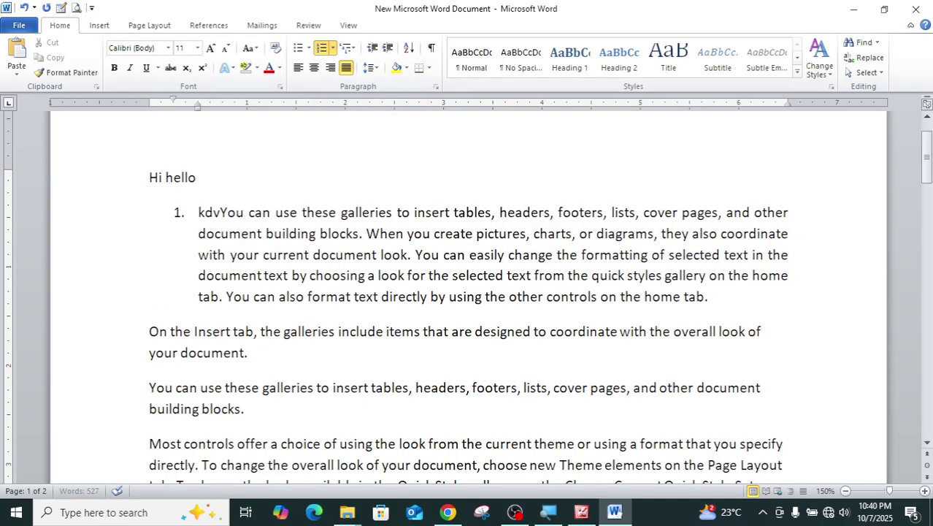
key("Return")
type("jkzvklzvlkzvnz")
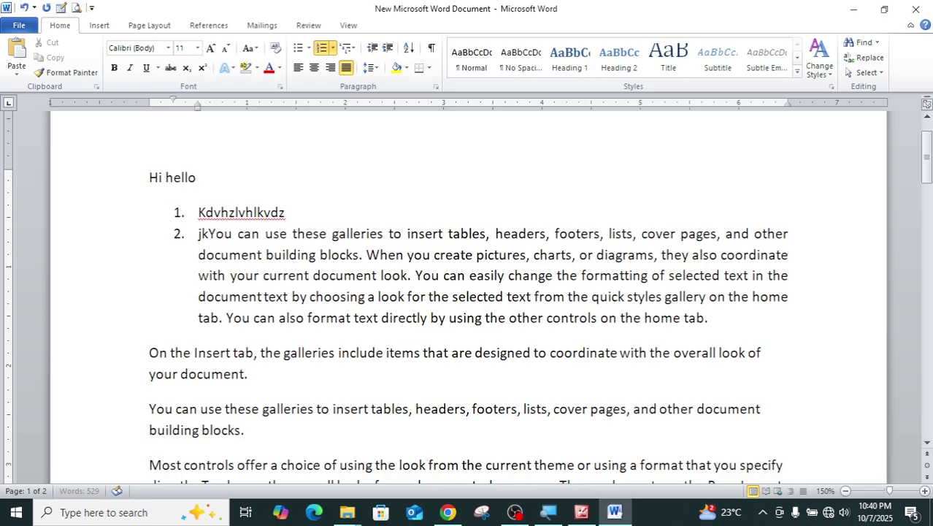
key("Return")
type("zkhlkhlklzd")
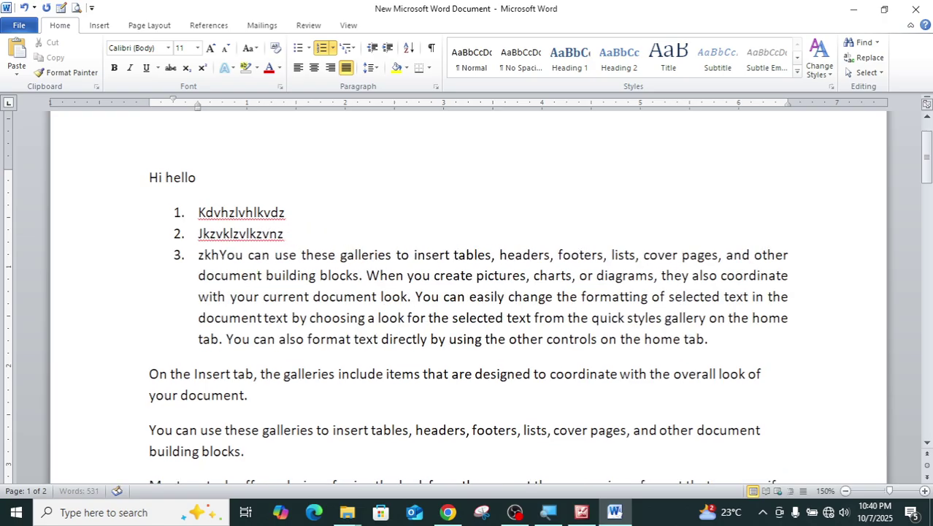
key("Return")
type("zl;dvzl;kvj")
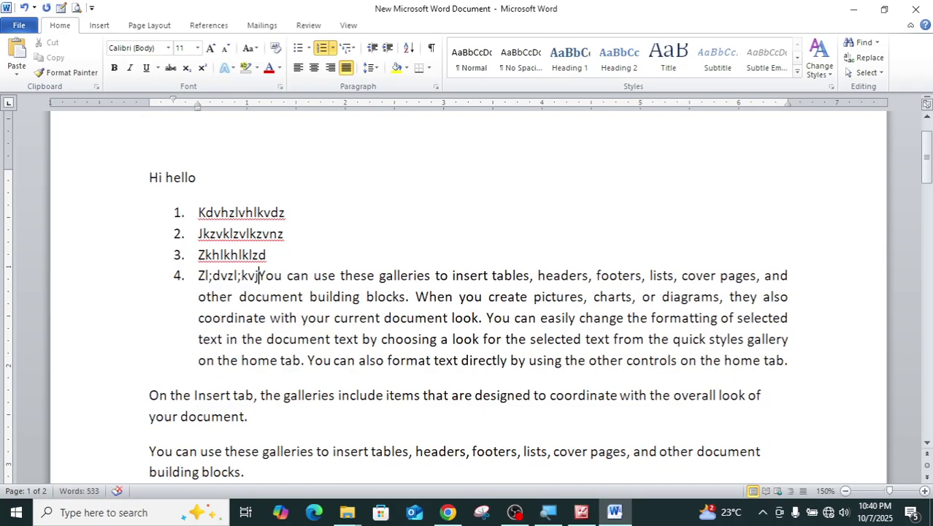
Step: Delete the "Hi hello" line and the four sample items, and remove the numbering from the first body paragraph
left_click(333, 48)
left_click(335, 49)
left_click_drag(166, 181, 258, 278)
key("BackSpace")
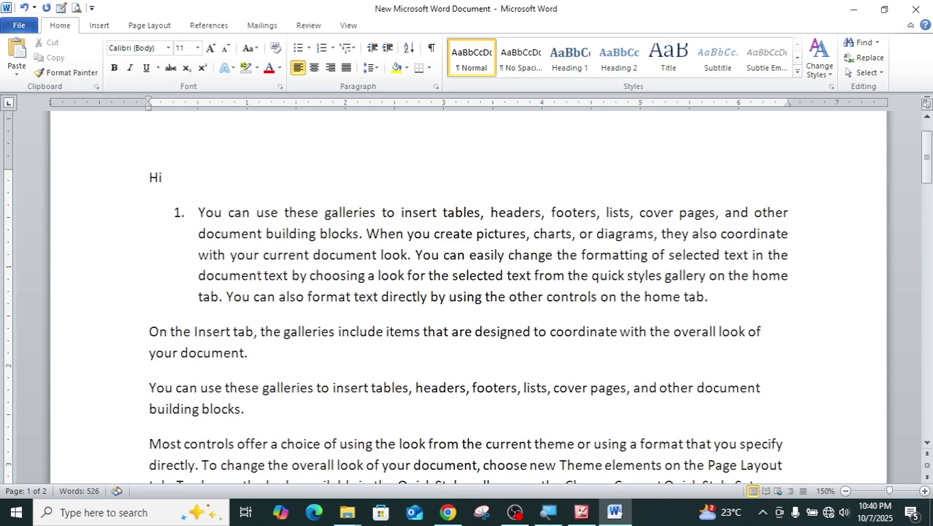
key("Down")
key("BackSpace")
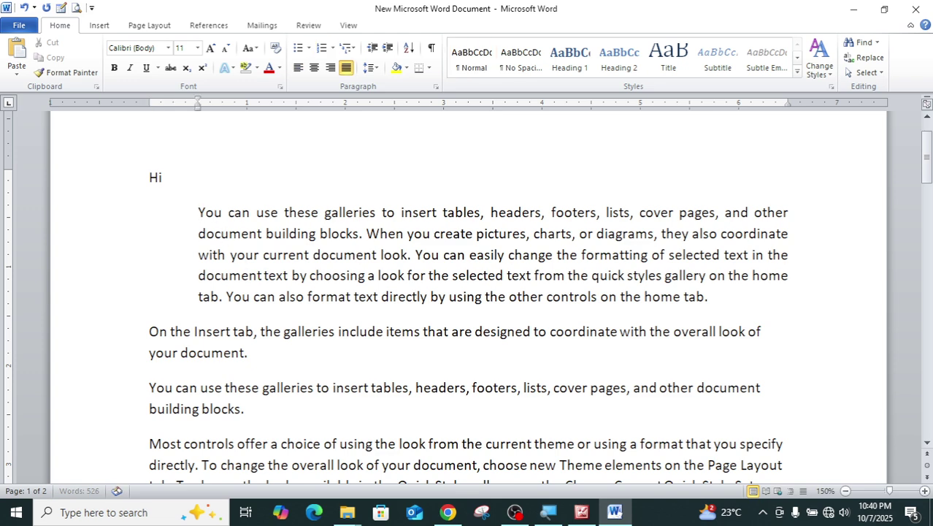
left_click_drag(176, 177, 150, 180)
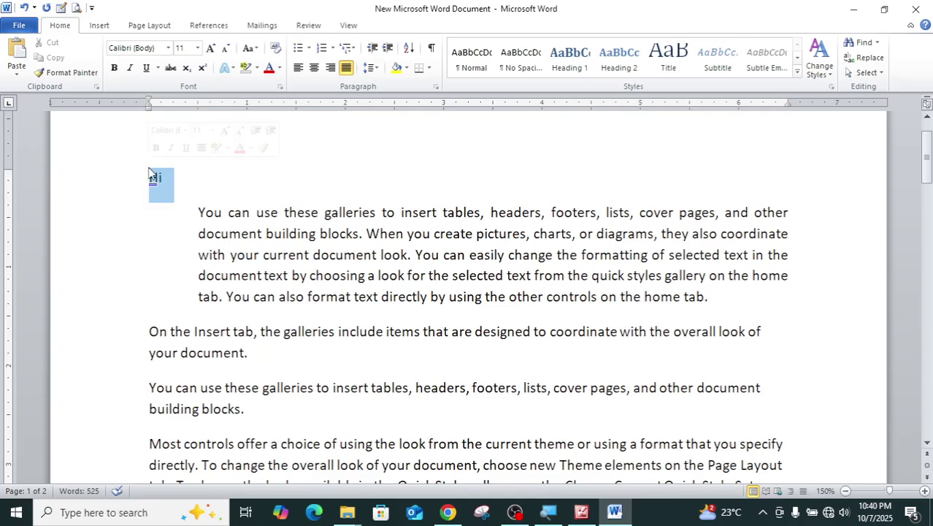
key("BackSpace")
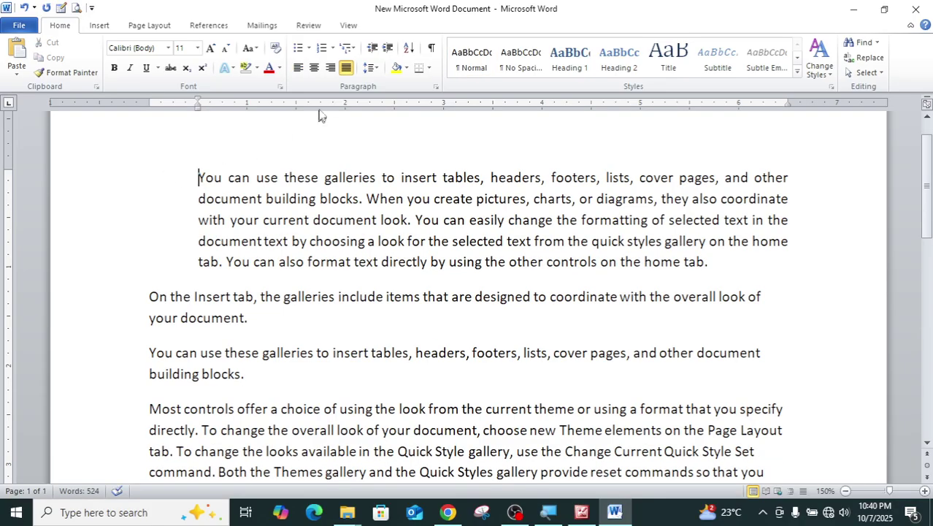
Step: Apply a), b), c) numbering to the first paragraph and insert the items "Vsvsv", "Zdvv", "Zdvzv" and "Zdvzdv" before its text
left_click(333, 51)
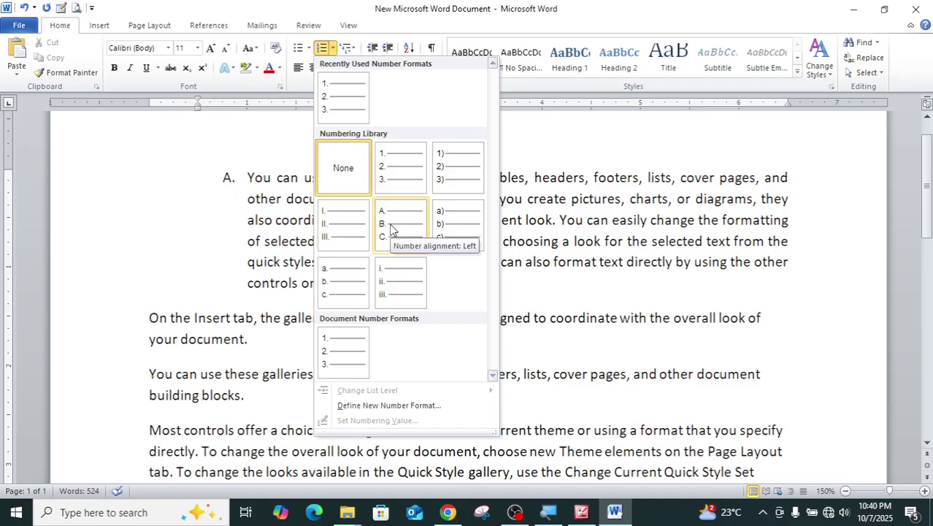
left_click(440, 228)
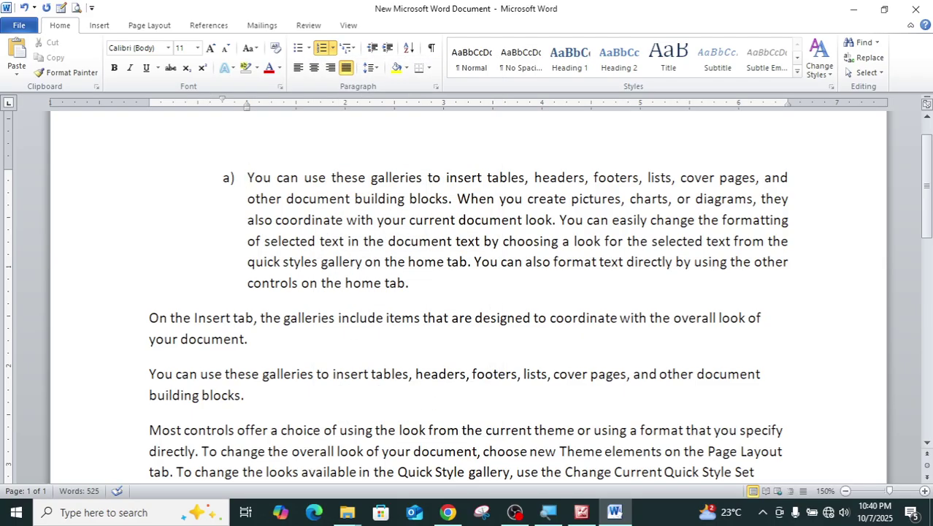
type("vsvsv")
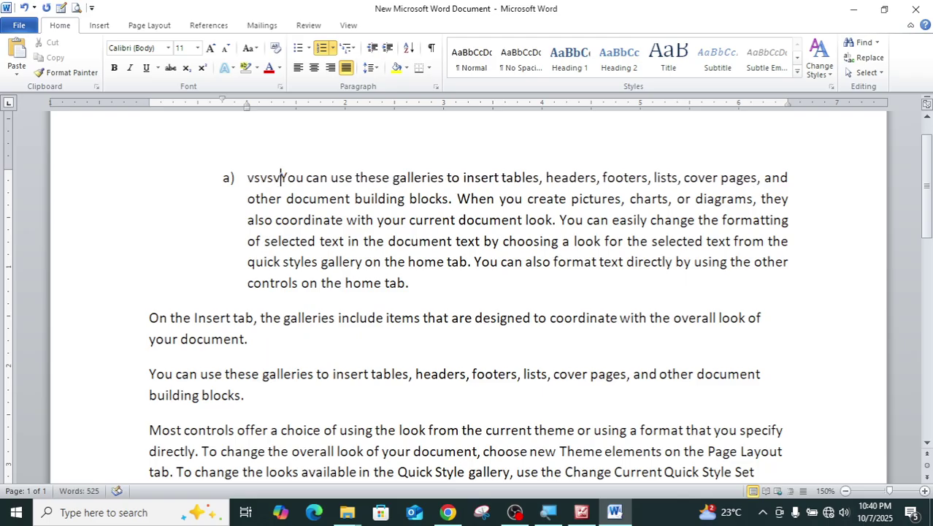
key("Return")
type("zdvv")
key("Return")
type("zdvzv")
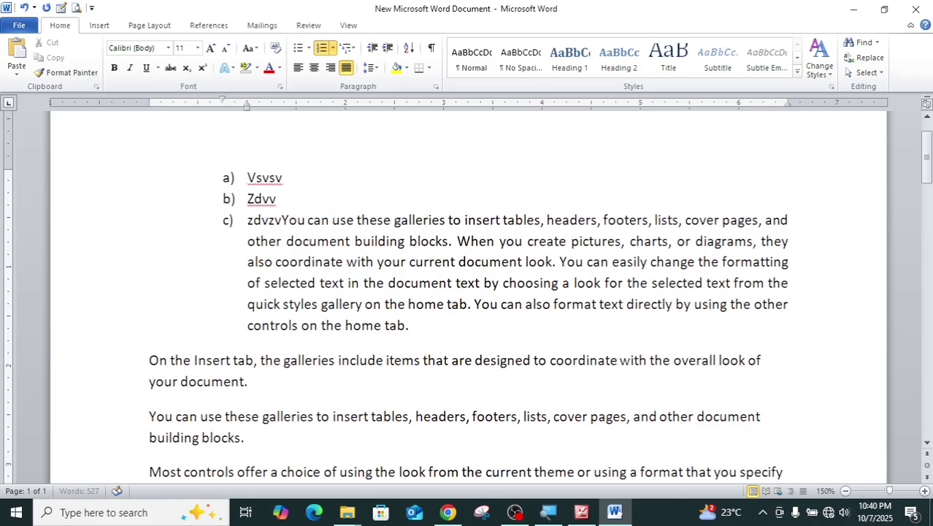
key("Return")
type("zdvzdv")
key("Return")
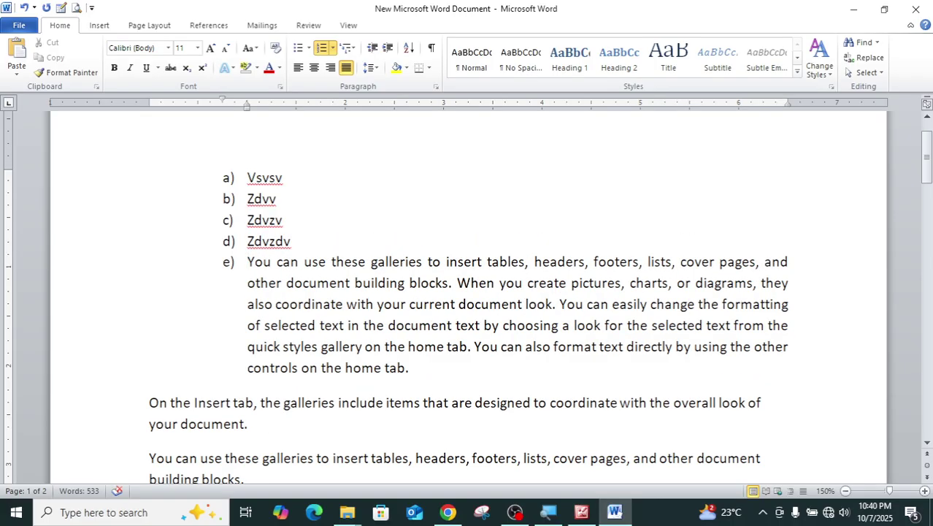
Step: Delete the four lettered sample items and remove the a) numbering from the first paragraph
left_click_drag(247, 177, 247, 257)
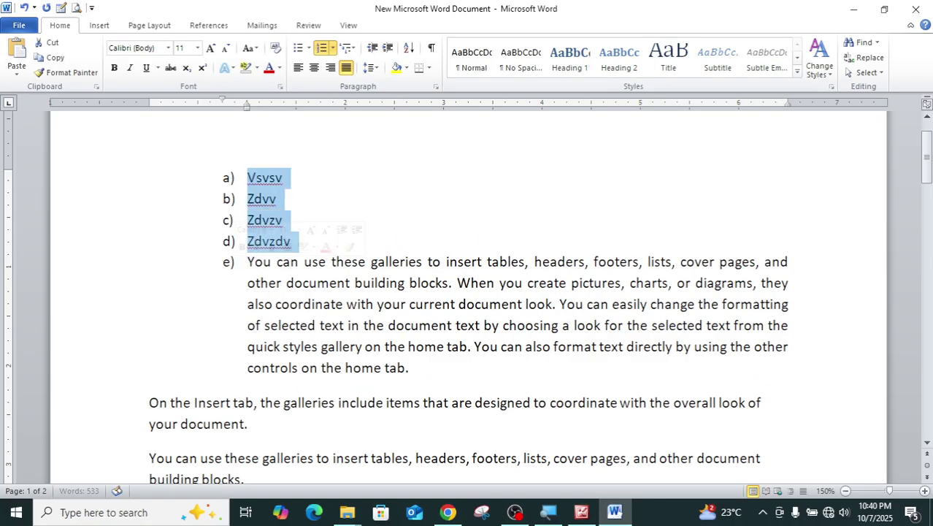
key("Delete")
key("BackSpace")
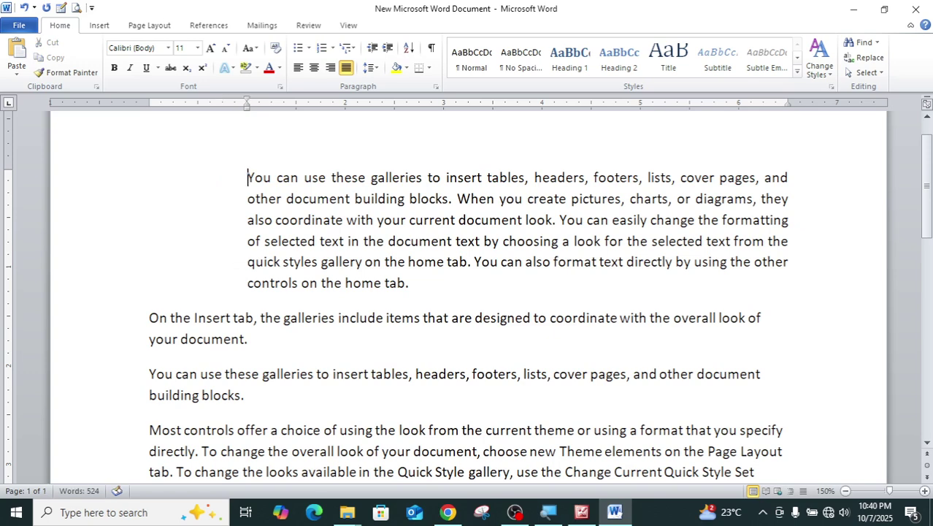
Step: Apply the 1) a) i) multilevel list to the first paragraph and insert the items "Kjsdvkjvbd", "Lkvnzklnv" and "zkvzkn" before its text
left_click(332, 51)
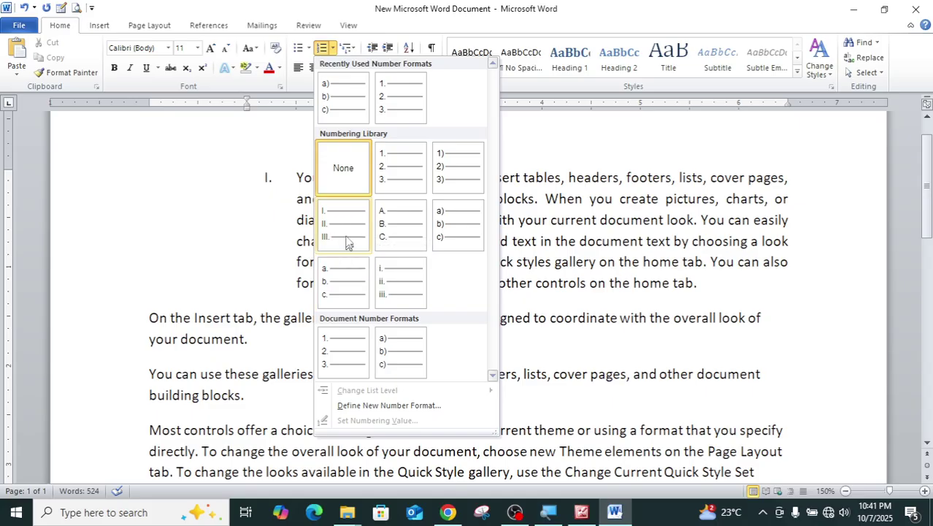
left_click(355, 48)
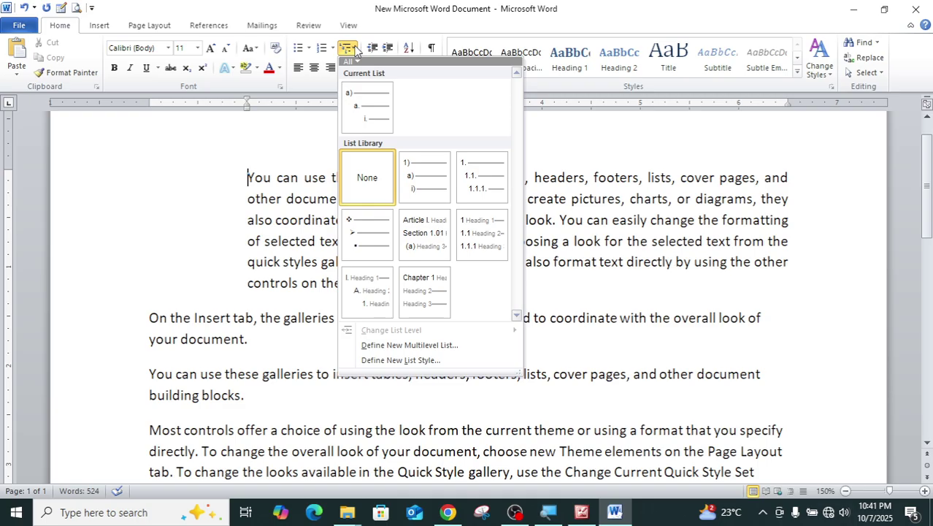
mouse_move(428, 187)
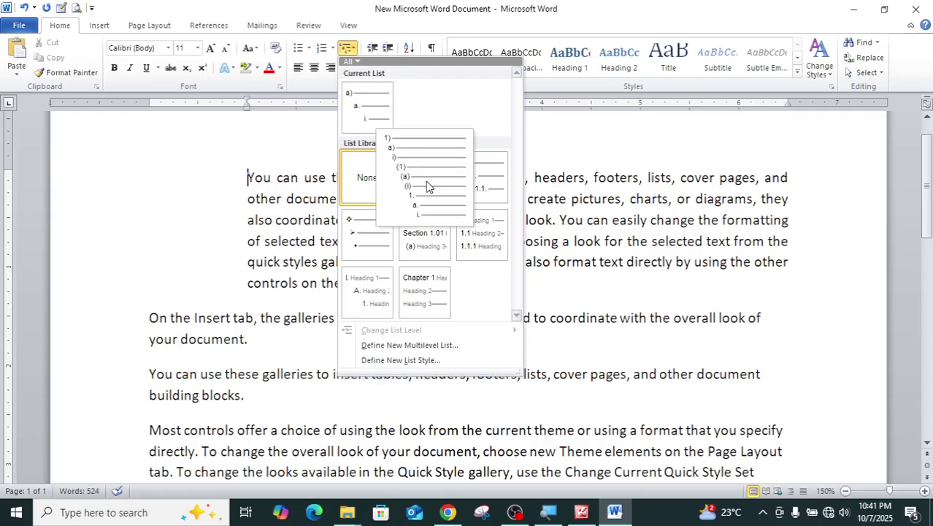
left_click(418, 177)
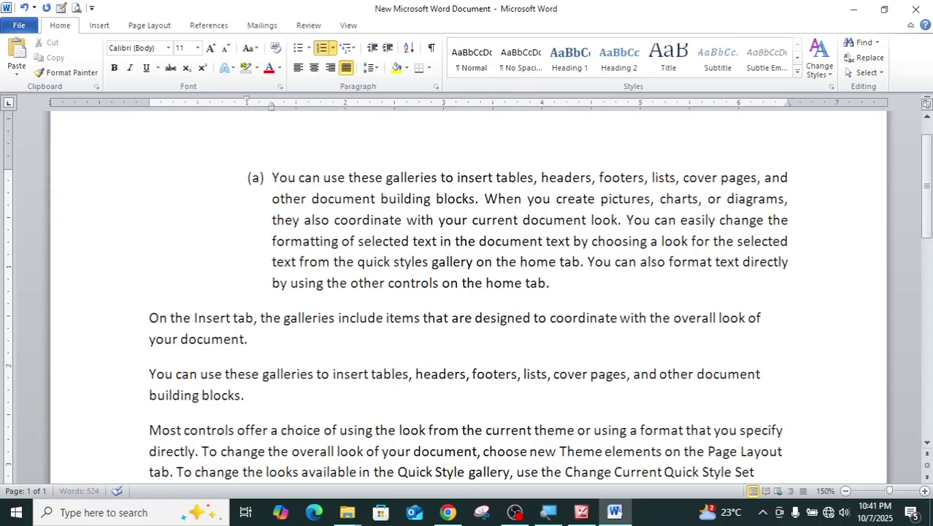
type("kjsdvkjvbd")
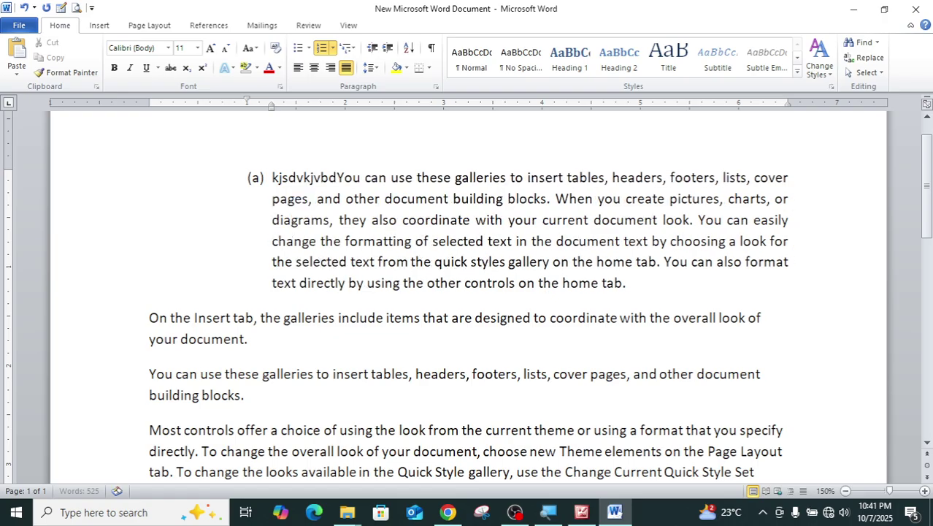
key("Return")
type("lkvnzklnv")
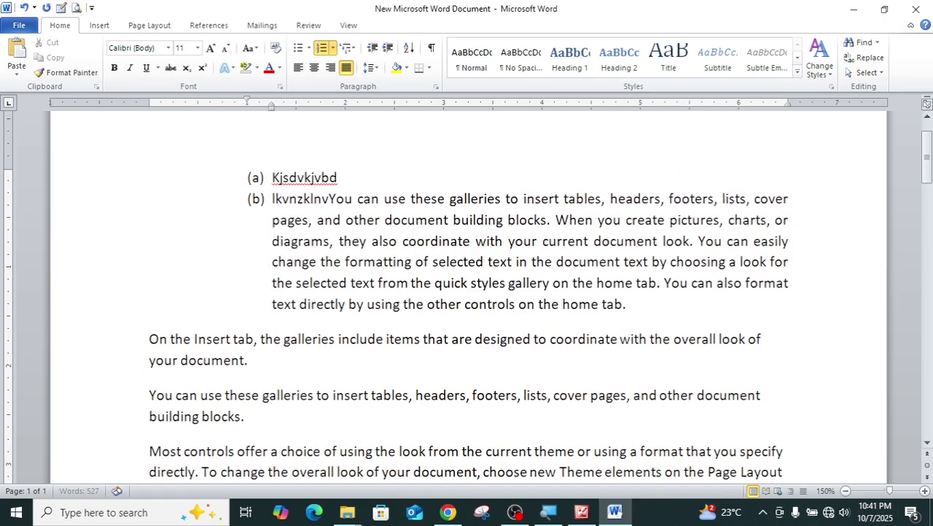
key("Return")
type("zkvzkn")
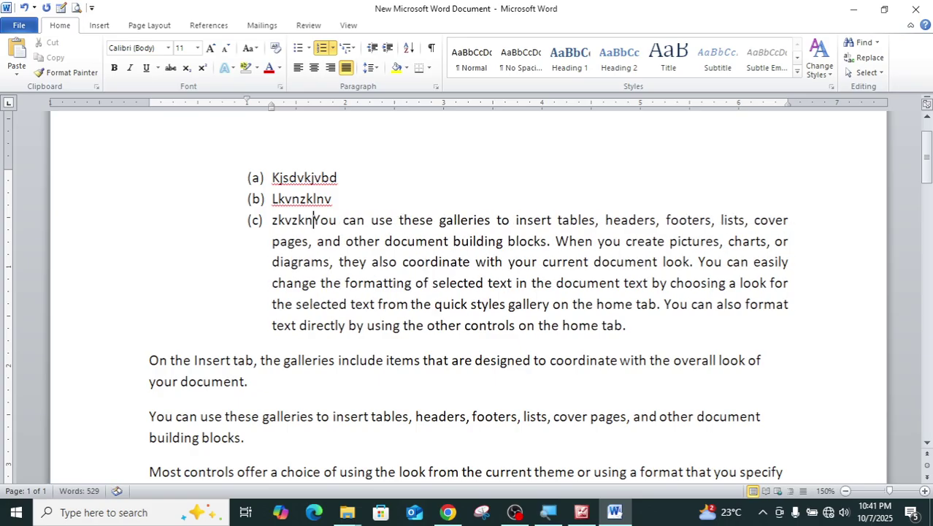
Step: Delete the multilevel sample items and clear the first paragraph's numbering and indent back to the left margin
key("BackSpace")
key("BackSpace")
key("BackSpace")
key("BackSpace")
key("BackSpace")
key("BackSpace")
key("BackSpace")
key("BackSpace")
key("BackSpace")
key("BackSpace")
key("BackSpace")
key("BackSpace")
key("BackSpace")
key("BackSpace")
key("BackSpace")
key("BackSpace")
key("BackSpace")
key("BackSpace")
key("BackSpace")
key("BackSpace")
key("BackSpace")
key("BackSpace")
key("BackSpace")
key("BackSpace")
key("BackSpace")
key("BackSpace")
key("BackSpace")
key("BackSpace")
key("BackSpace")
key("BackSpace")
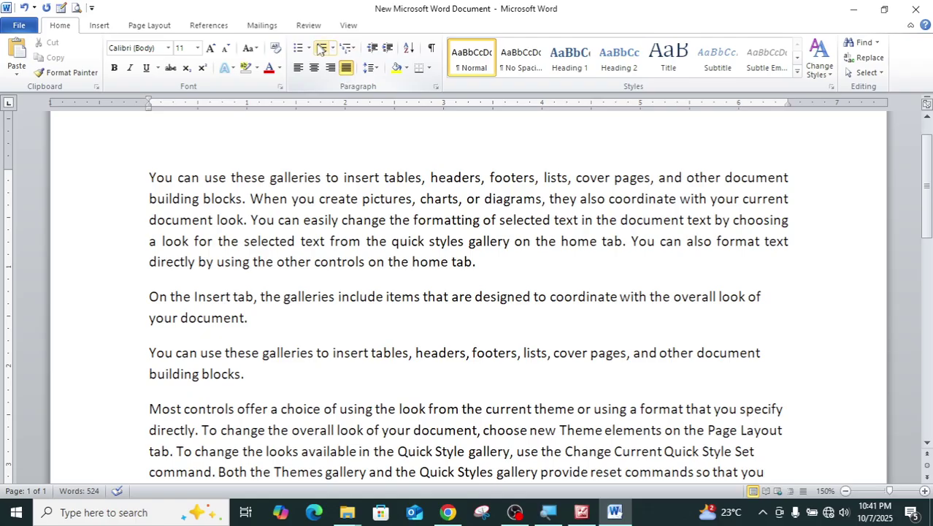
Step: Increase the first paragraph's indent by two levels and insert the lines "Ddg", "Bzd." and "Dgdb" above its text
left_click(387, 49)
left_click(388, 49)
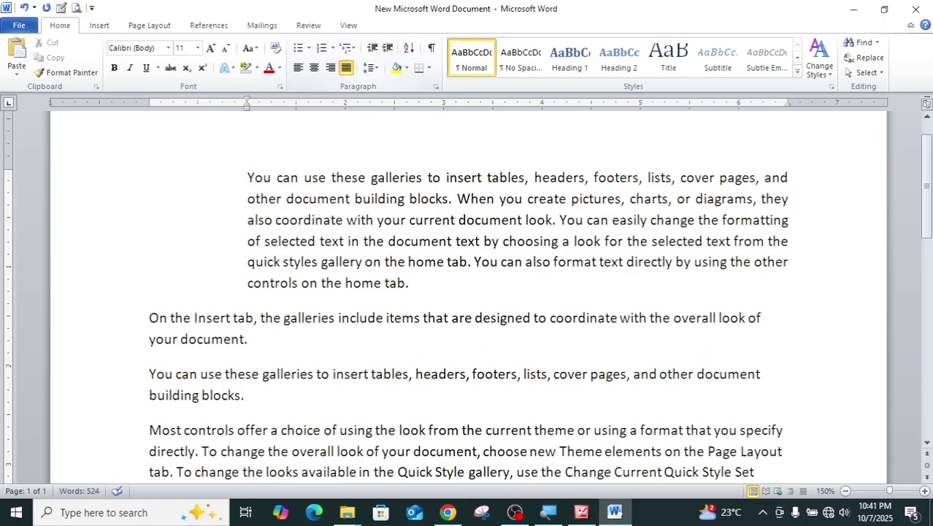
type("ddg")
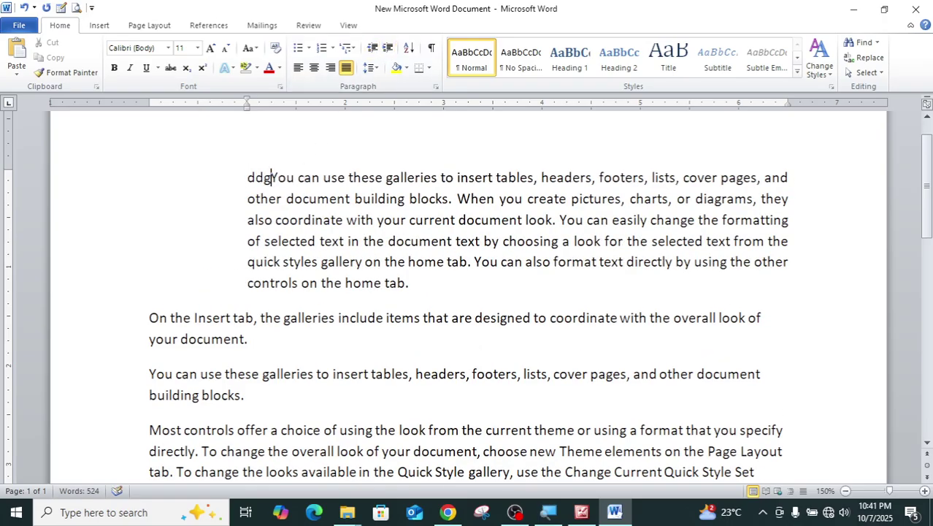
key("Return")
type("bzd.")
key("Return")
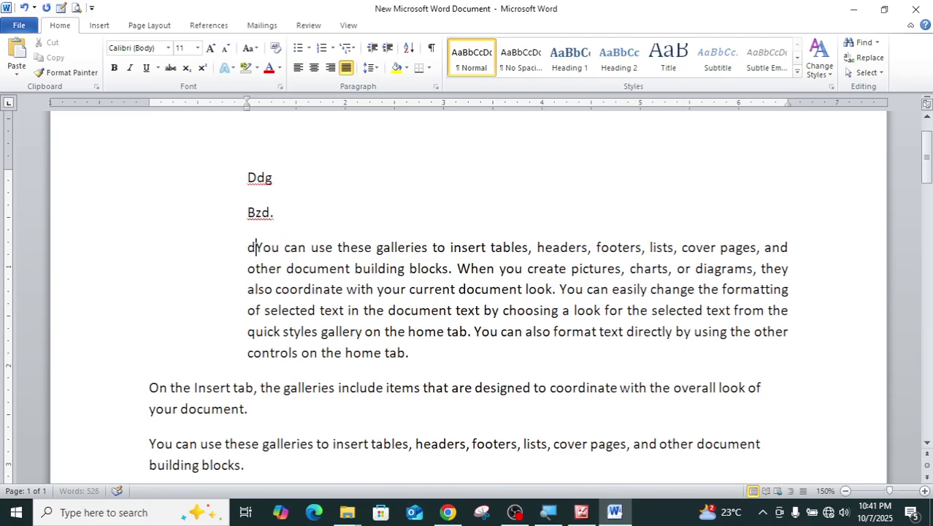
type("dgdb")
key("Return")
Step: Delete the three indented sample lines and decrease the first paragraph's indent by two levels
key("BackSpace")
key("BackSpace")
key("BackSpace")
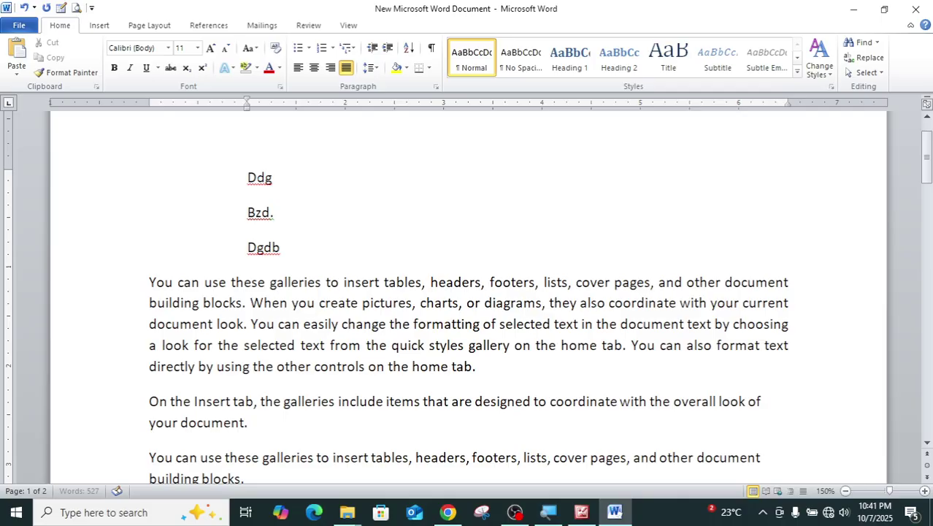
key("BackSpace")
key("BackSpace")
key("BackSpace")
key("BackSpace")
key("BackSpace")
key("BackSpace")
key("BackSpace")
key("BackSpace")
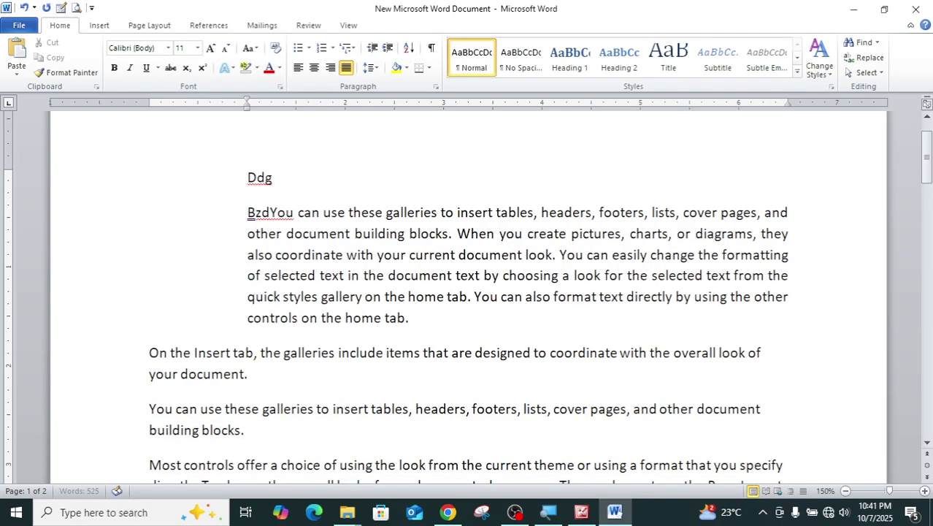
key("BackSpace")
key("BackSpace")
key("BackSpace")
key("BackSpace")
key("BackSpace")
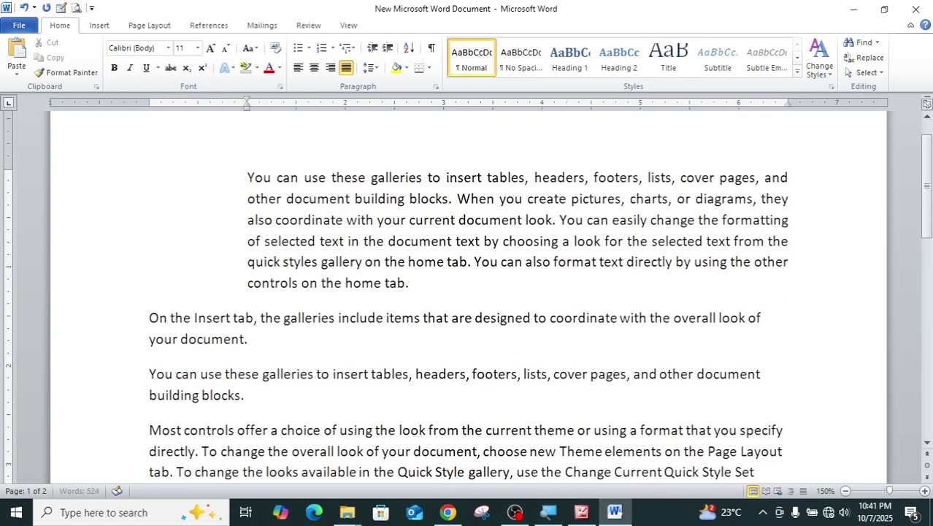
left_click(373, 50)
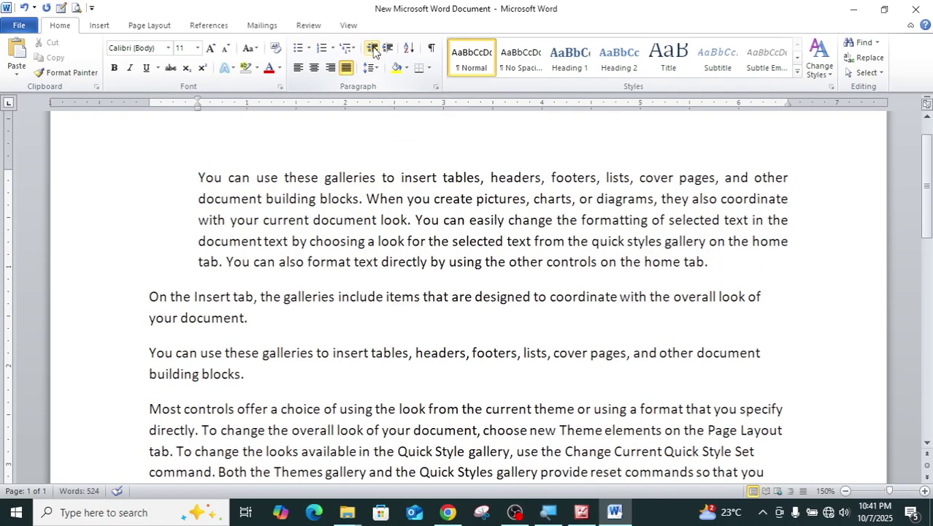
left_click(373, 49)
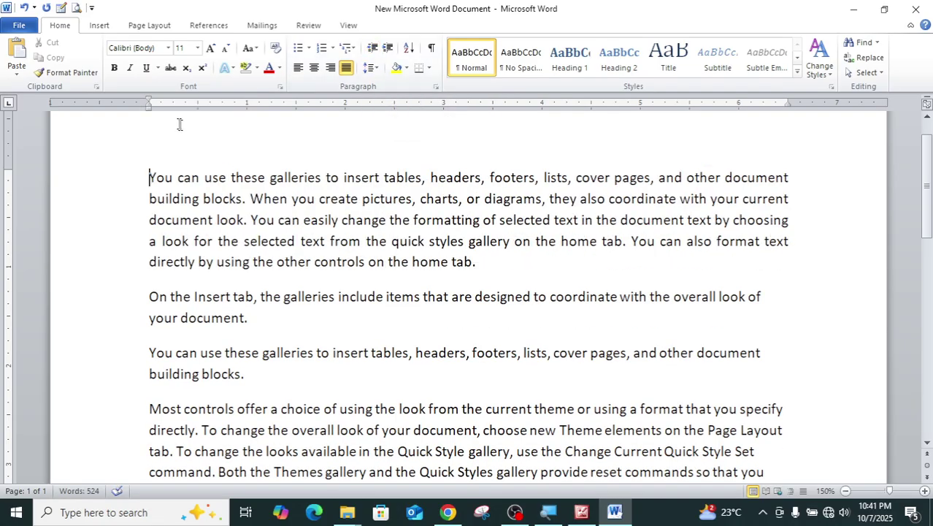
Step: Set the first paragraph's first-line and left indents to 0.5 inch and reduce the page's top margin
mouse_move(149, 100)
left_mouse_down()
mouse_move(194, 101)
mouse_move(176, 111)
mouse_move(195, 118)
mouse_move(213, 105)
mouse_move(199, 105)
mouse_move(216, 104)
left_mouse_up()
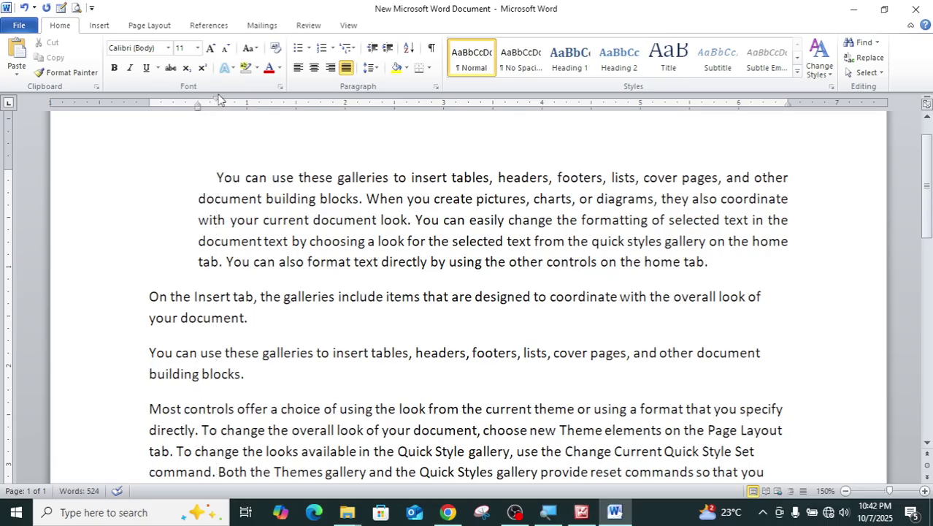
left_click_drag(200, 106, 198, 104)
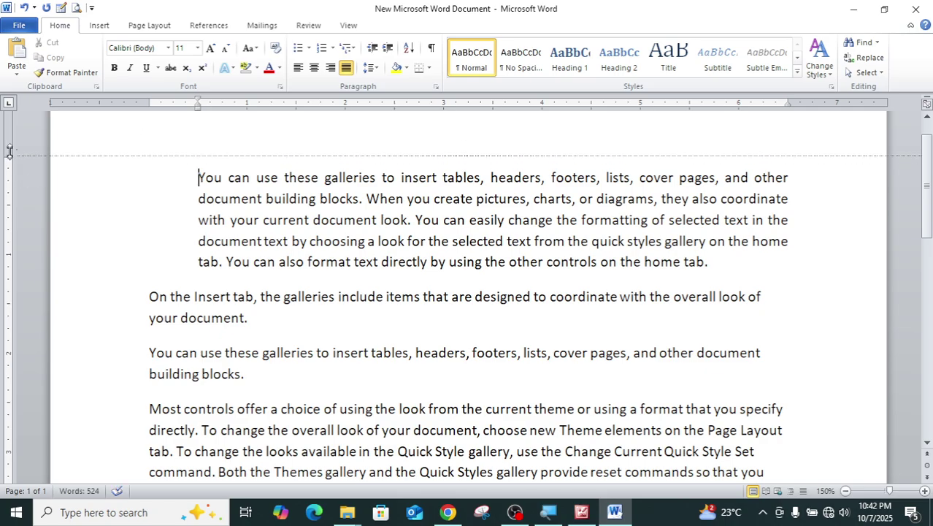
scroll(16, 134, "down", 1)
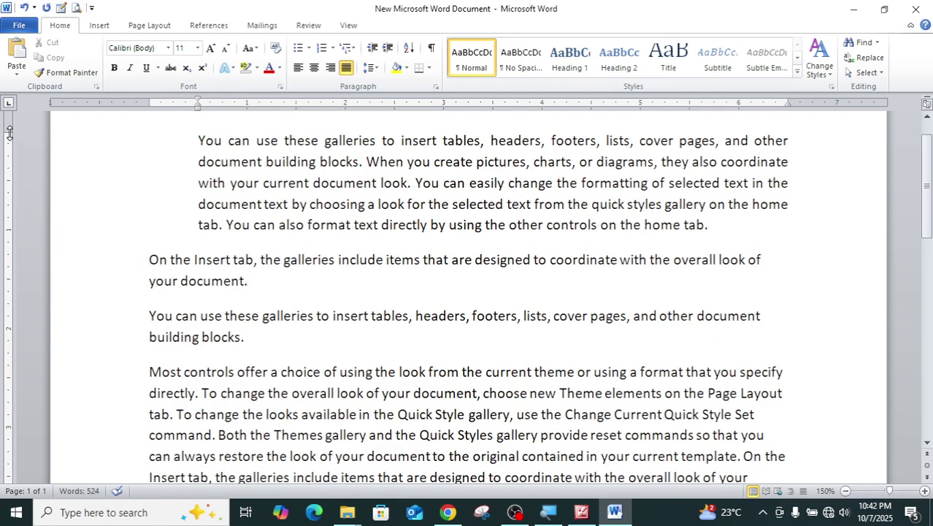
Step: Toggle the rulers off and back on, and move the first paragraph's indents back to the left margin
scroll(9, 149, "up", 1)
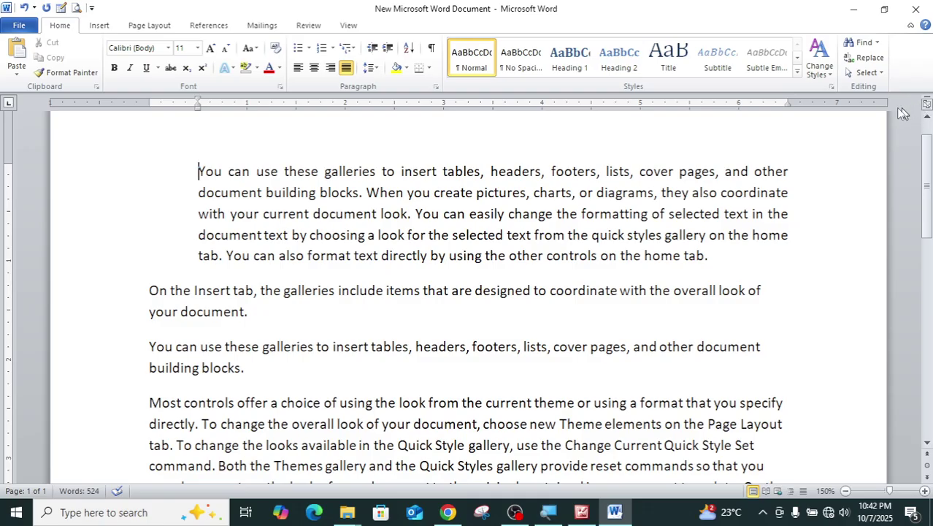
left_click(927, 105)
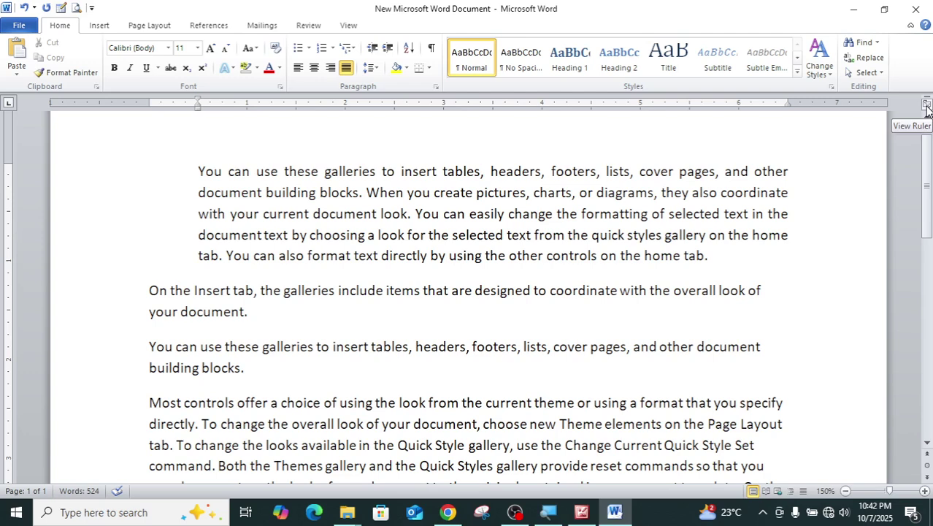
left_click(927, 105)
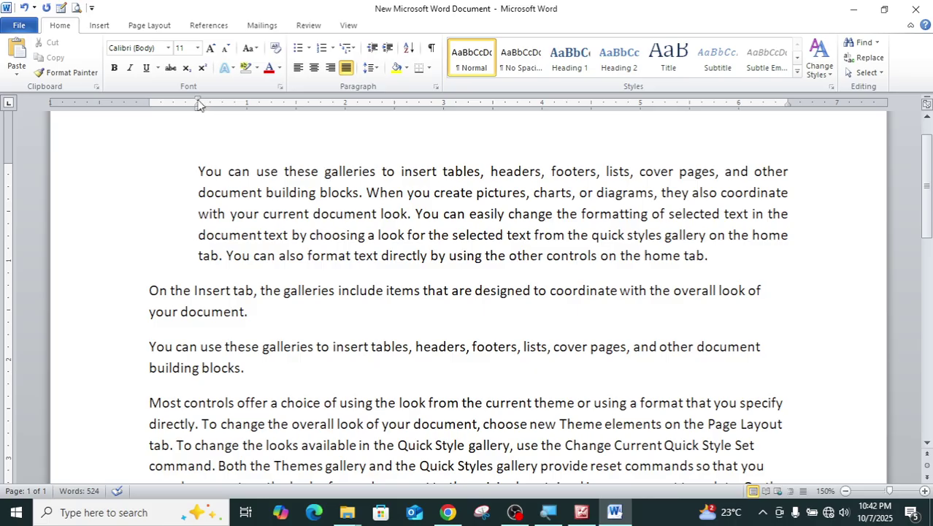
mouse_move(197, 106)
left_mouse_down()
mouse_move(116, 99)
mouse_move(149, 100)
left_mouse_up()
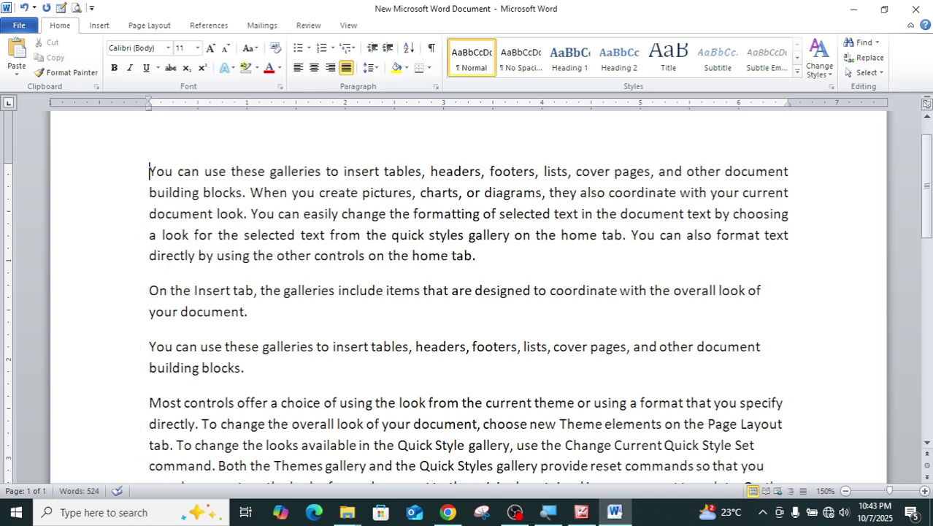
Step: Insert the numbers 45, 65, 78, 12, 44 and 15 on separate lines above the first paragraph
key("Return")
key("Up")
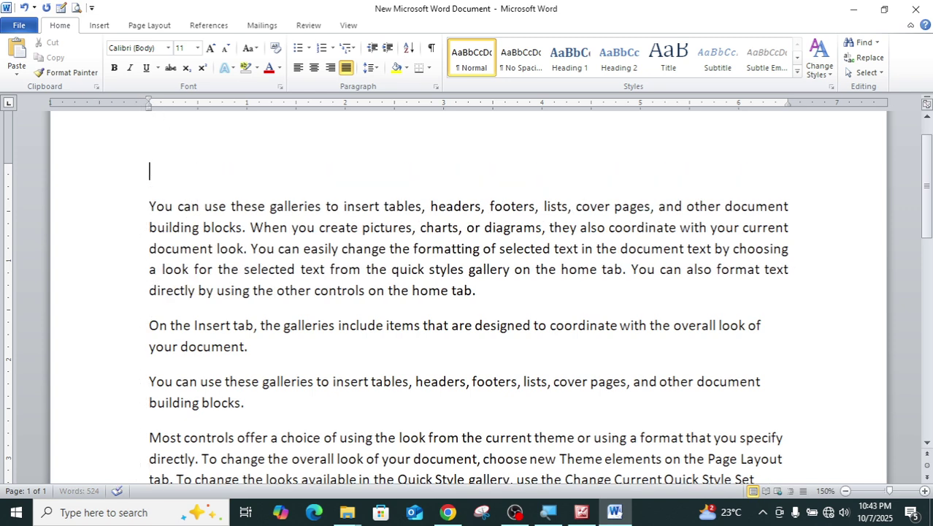
type("45")
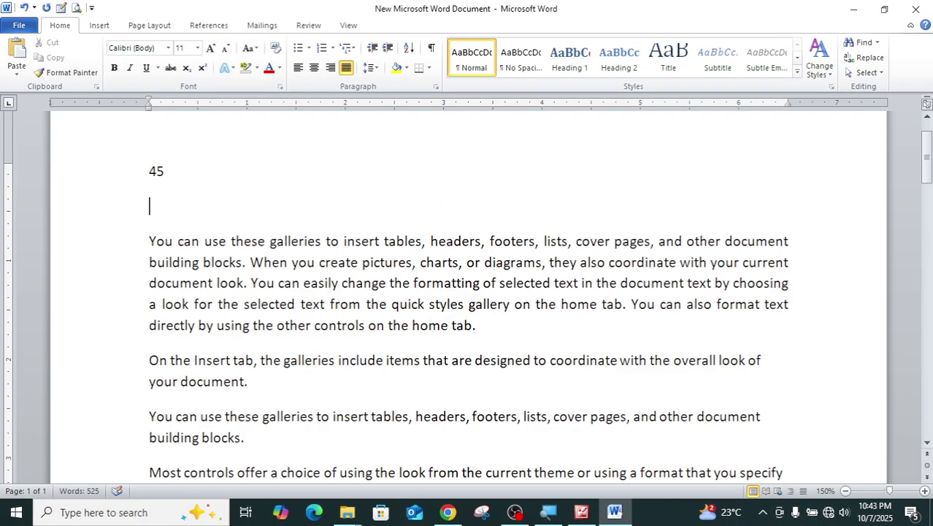
type("65")
key("Return")
type("78")
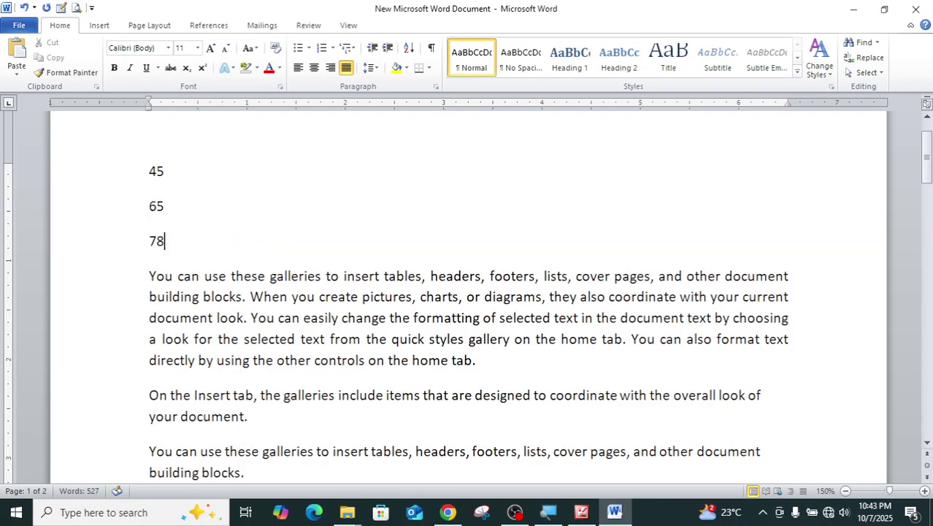
key("Return")
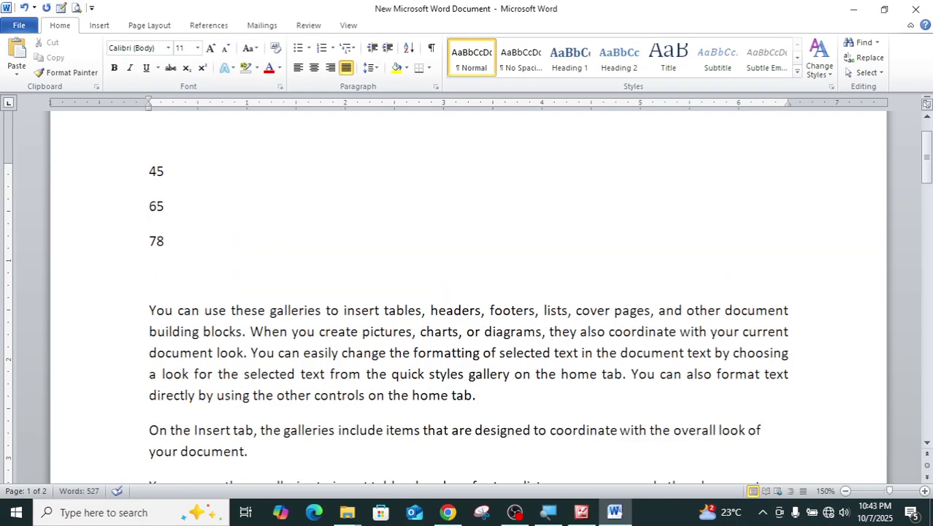
type("12")
key("Return")
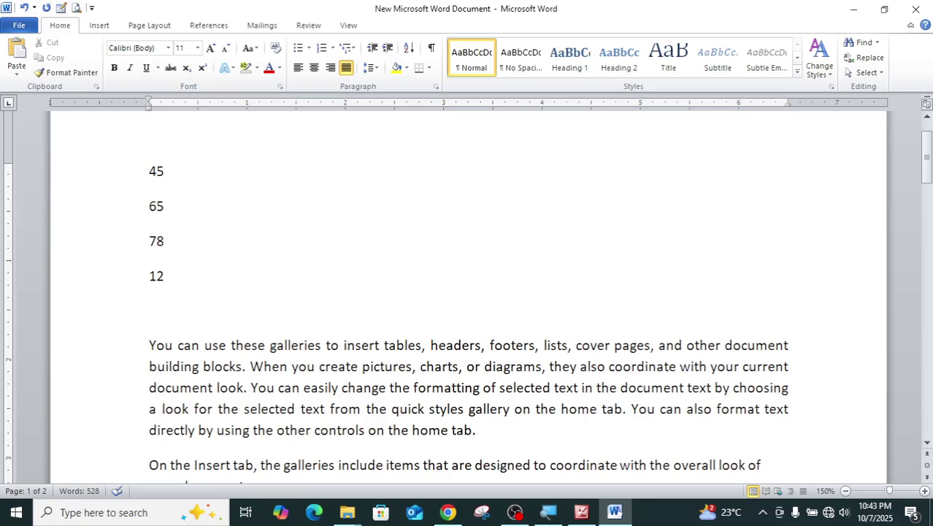
type("44")
key("Return")
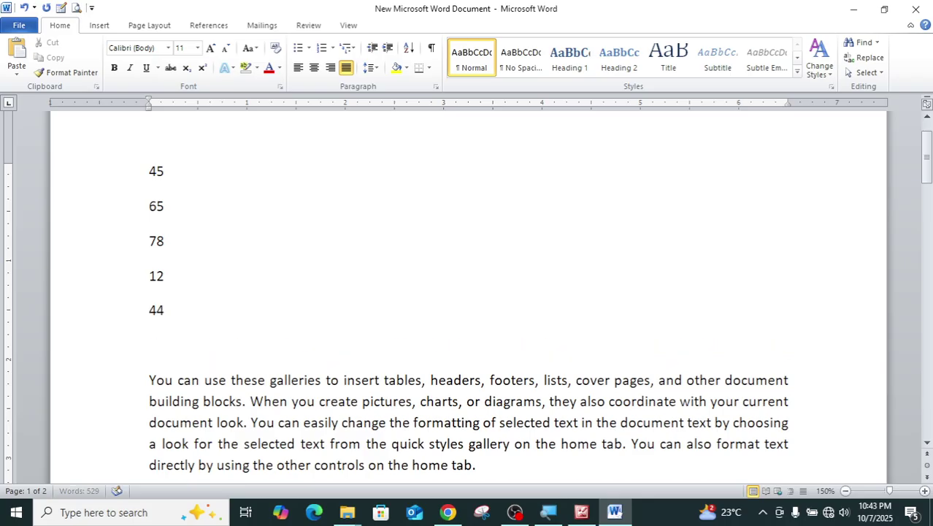
type("15")
key("Return")
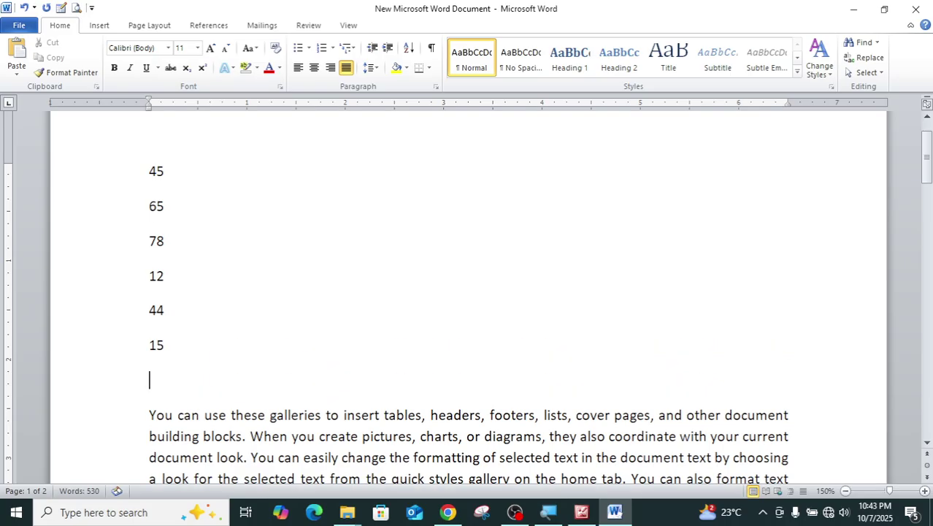
Step: Sort the six number lines above the first paragraph in descending order
left_click_drag(149, 171, 170, 344)
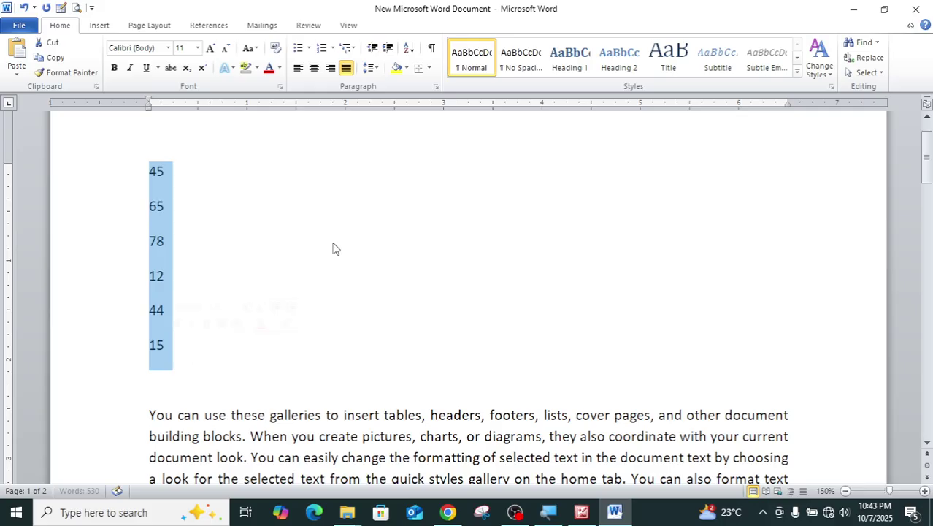
left_click(409, 48)
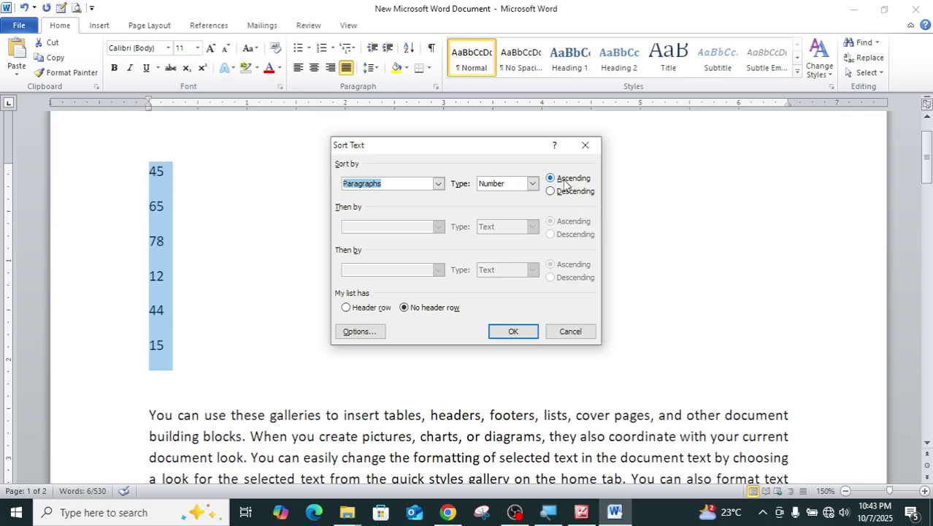
left_click(566, 192)
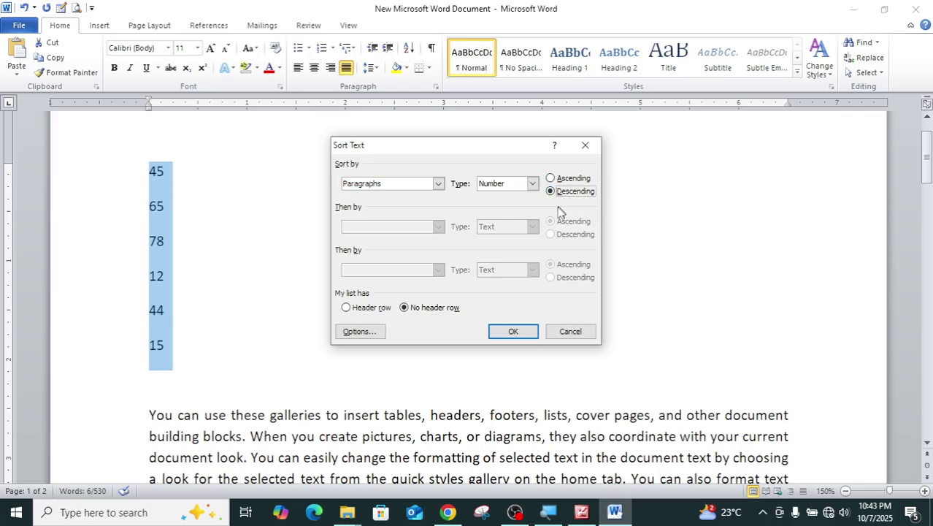
left_click(512, 329)
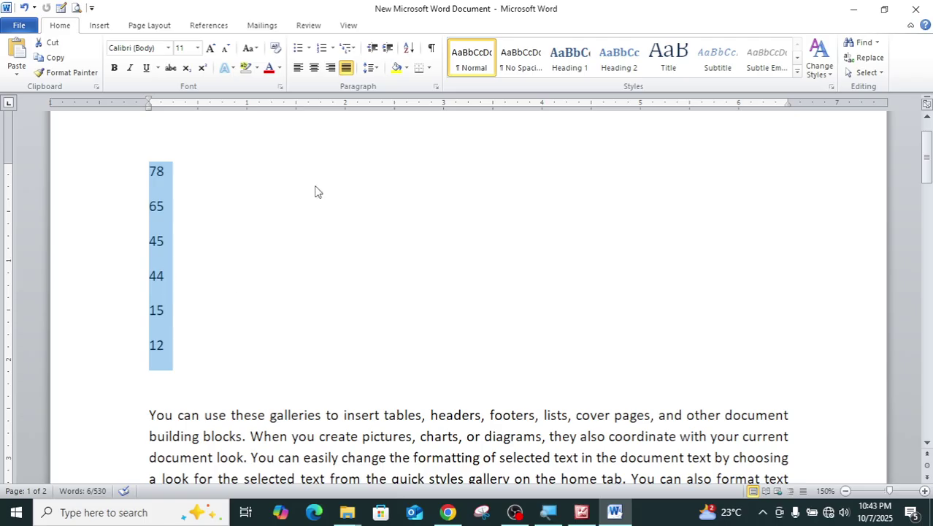
Step: Sort the six number lines again in ascending order
left_click(410, 49)
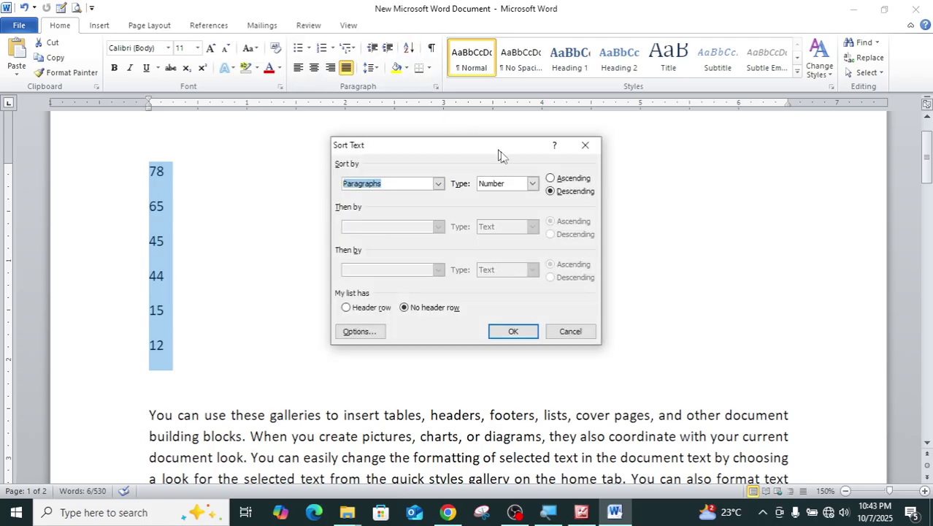
left_click(549, 178)
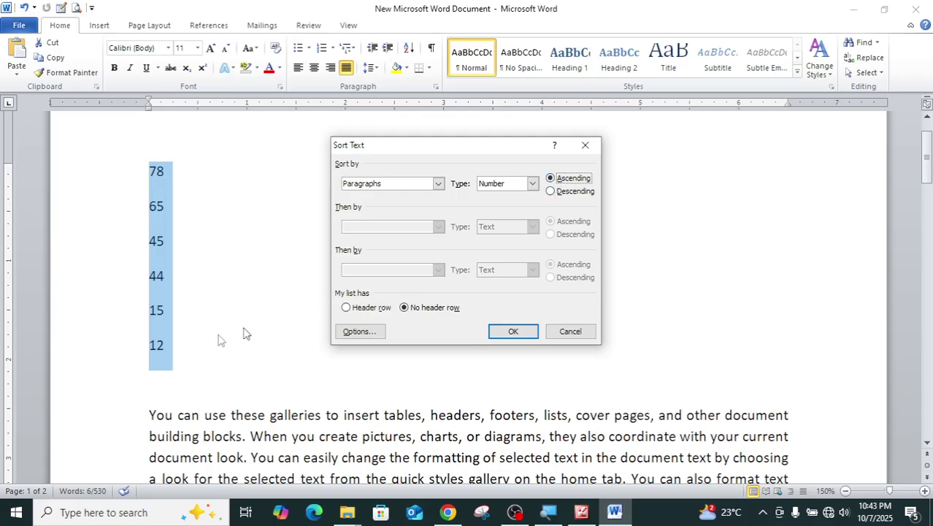
left_click(513, 331)
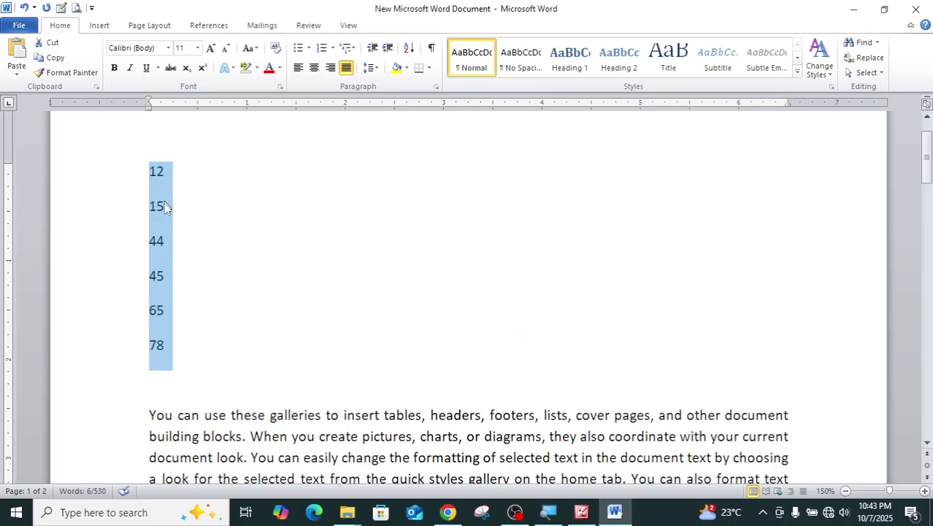
left_click(164, 328)
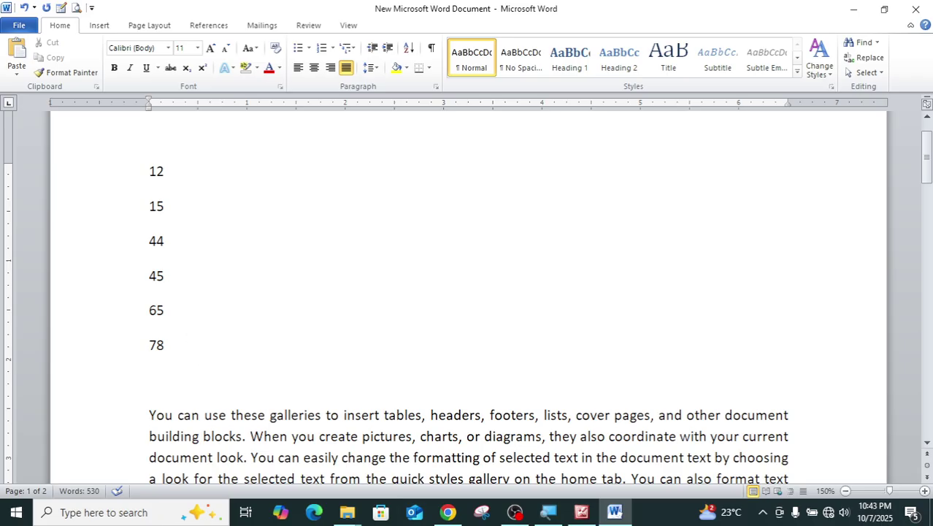
Step: Delete the sorted number lines and the empty line left above the first paragraph
left_click_drag(152, 170, 187, 355)
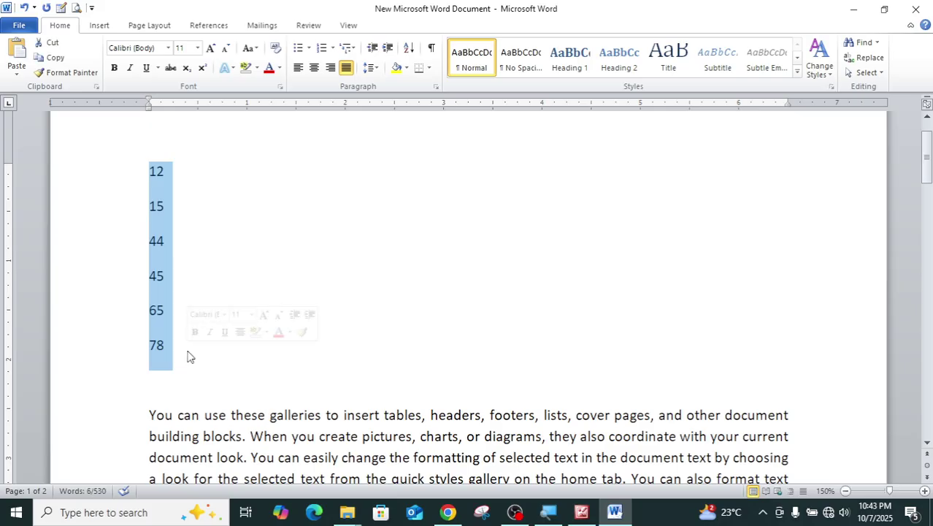
key("Delete")
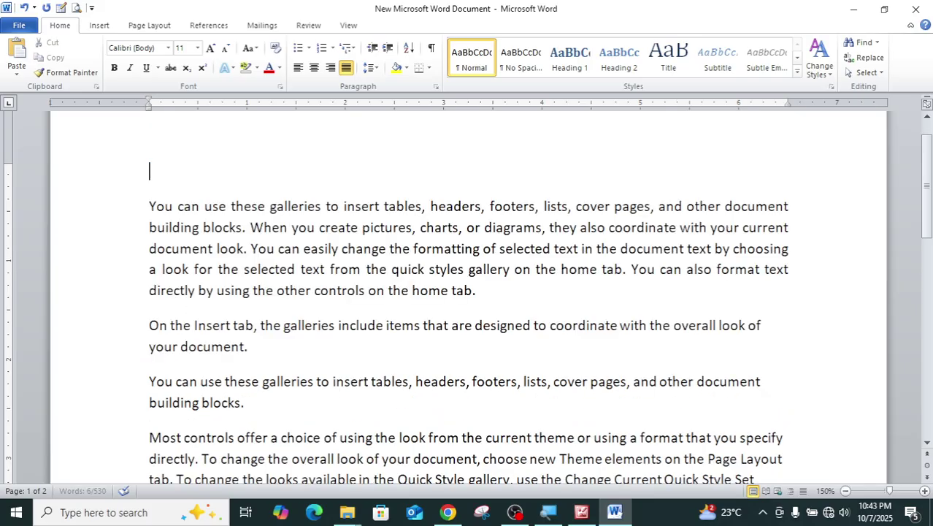
key("Delete")
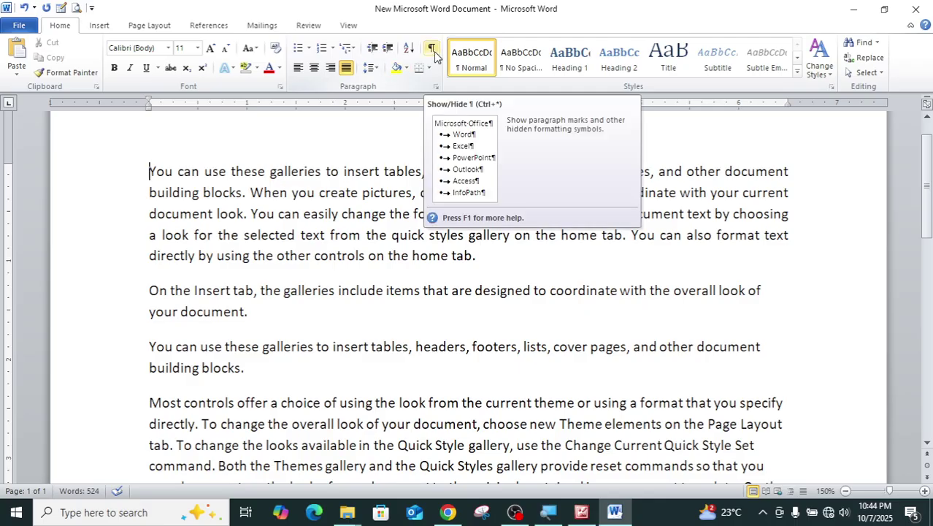
Step: Show the formatting symbols, check the paragraph marks ending the second and third paragraphs, and hide the symbols again
left_click(433, 49)
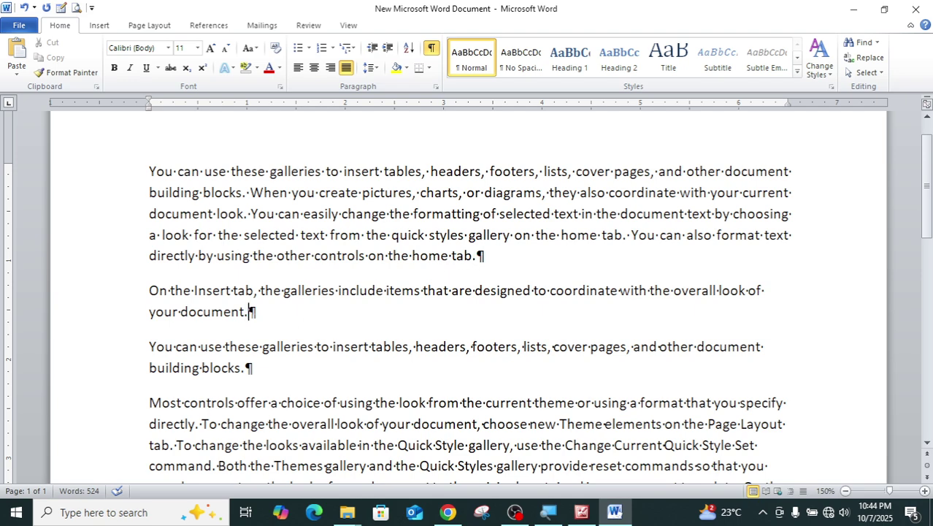
left_click(251, 312)
left_click(247, 367)
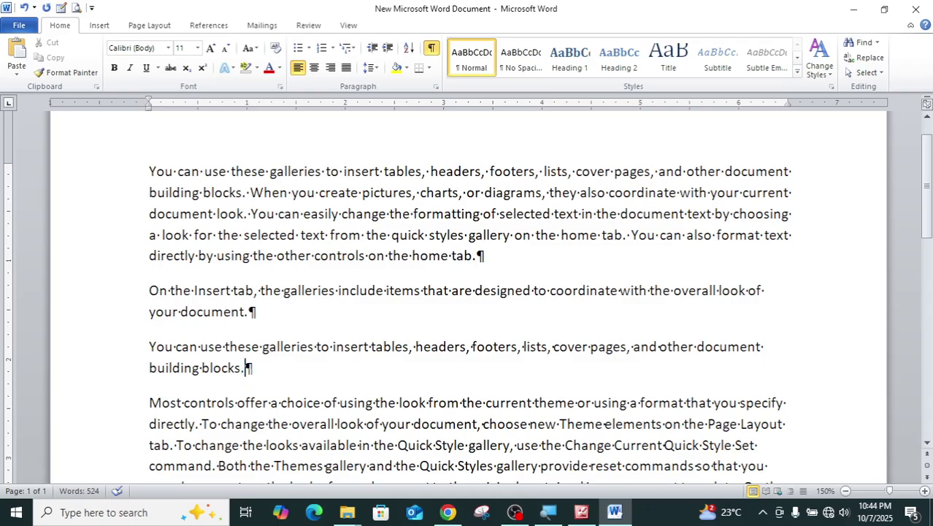
left_click(433, 50)
left_click(433, 50)
left_click(433, 50)
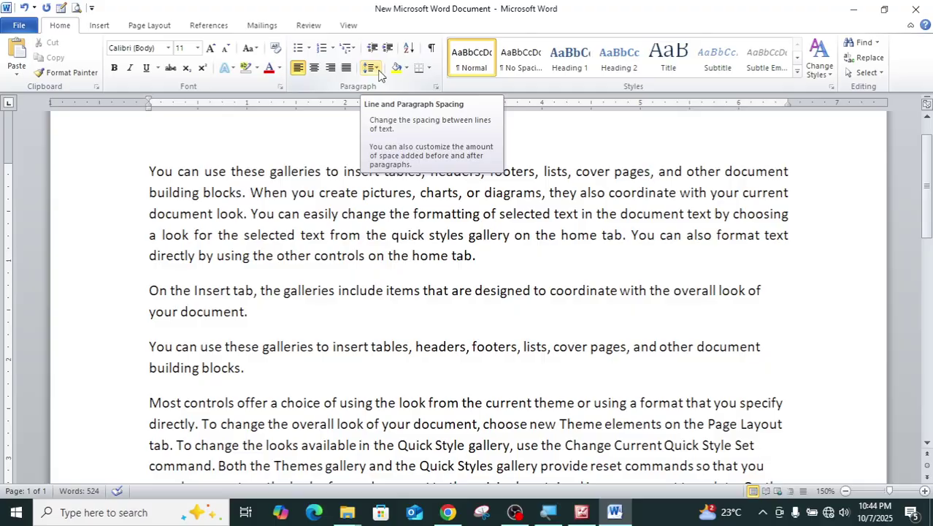
Step: Set the first paragraph's line spacing to 3.0
left_click_drag(149, 176, 479, 266)
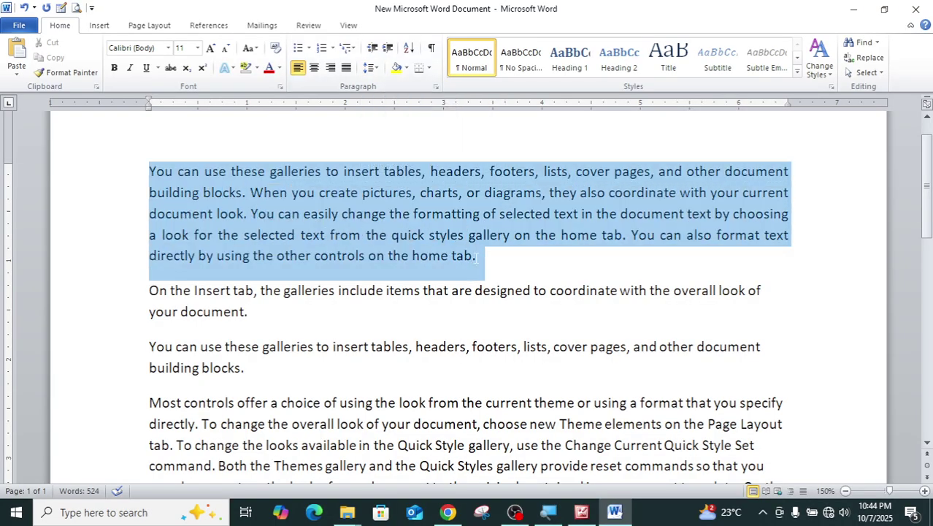
left_click(377, 68)
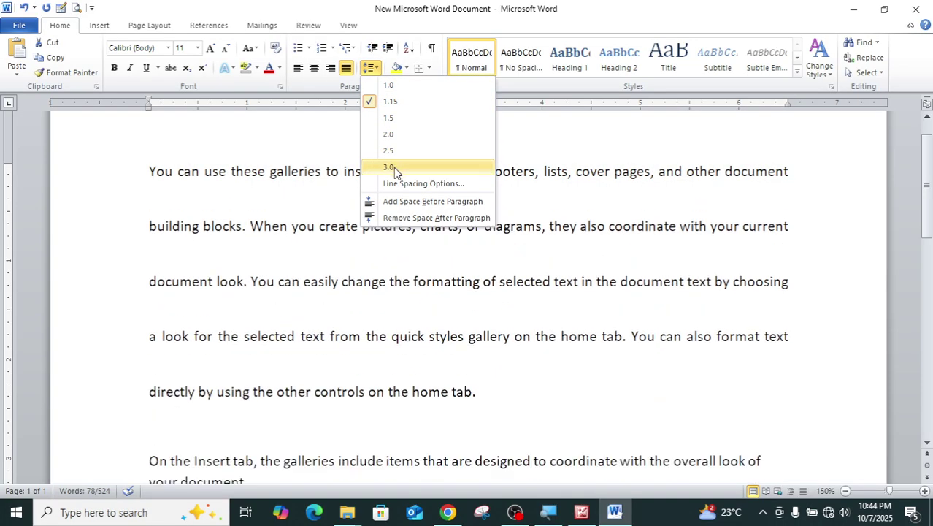
left_click(389, 167)
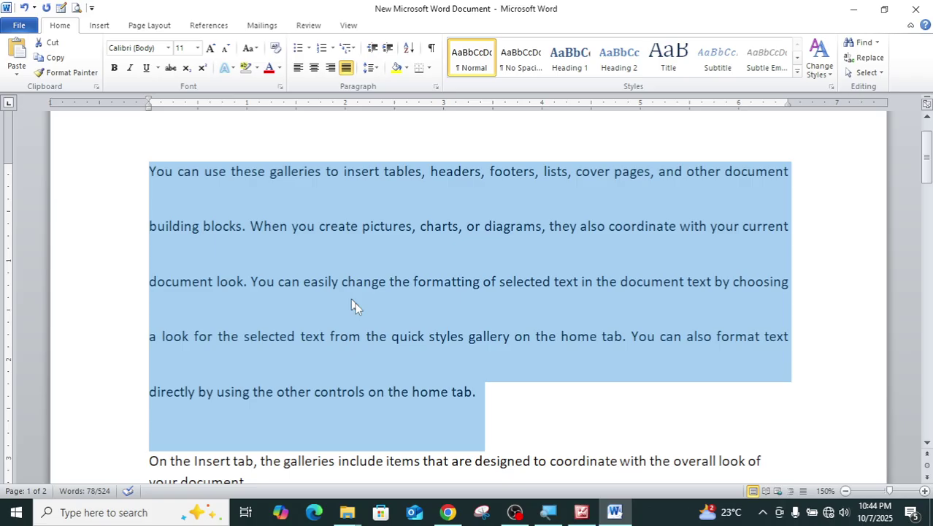
left_click(217, 197)
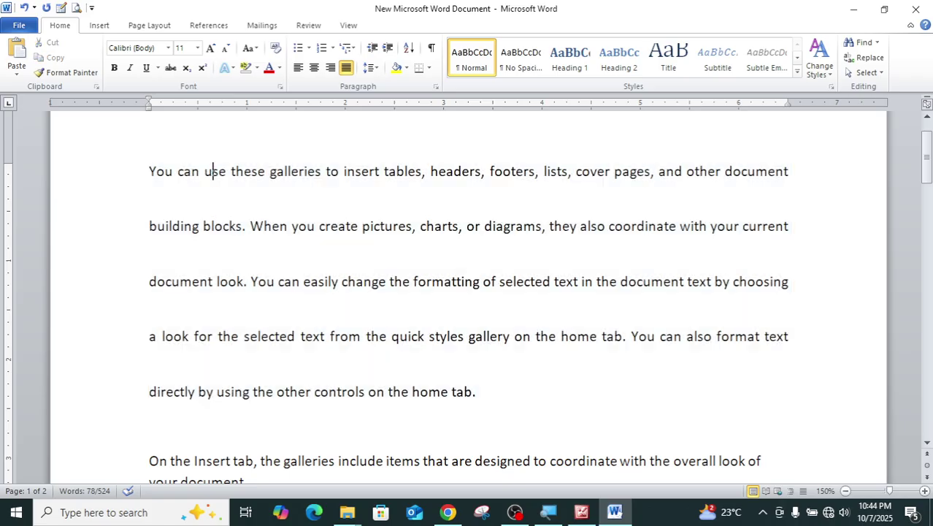
Step: Remove the space after the first paragraph and set its line spacing to 1.0
left_click_drag(165, 175, 481, 390)
left_click(370, 68)
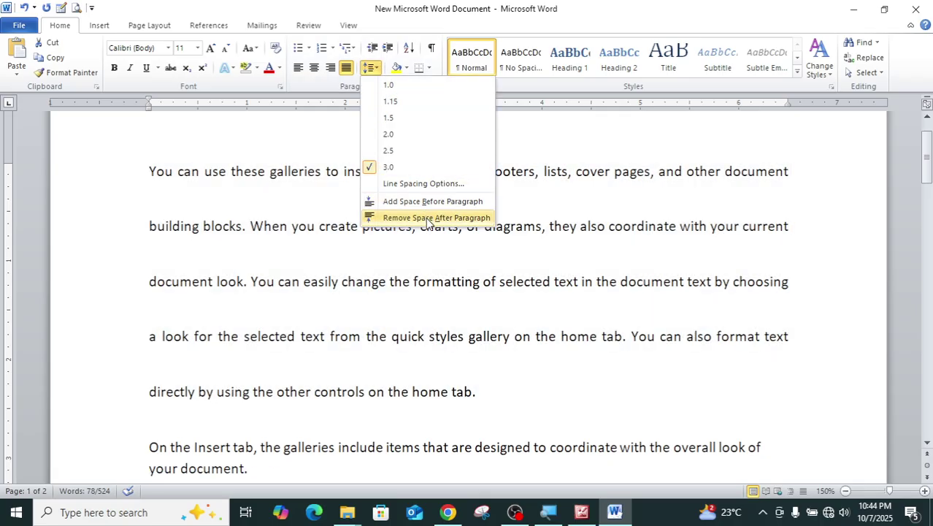
left_click(429, 218)
left_click(376, 68)
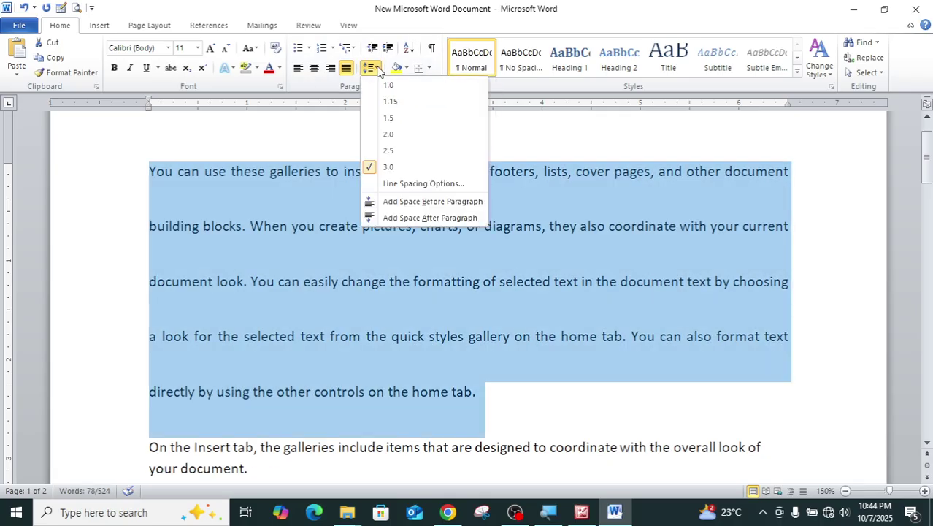
left_click(374, 87)
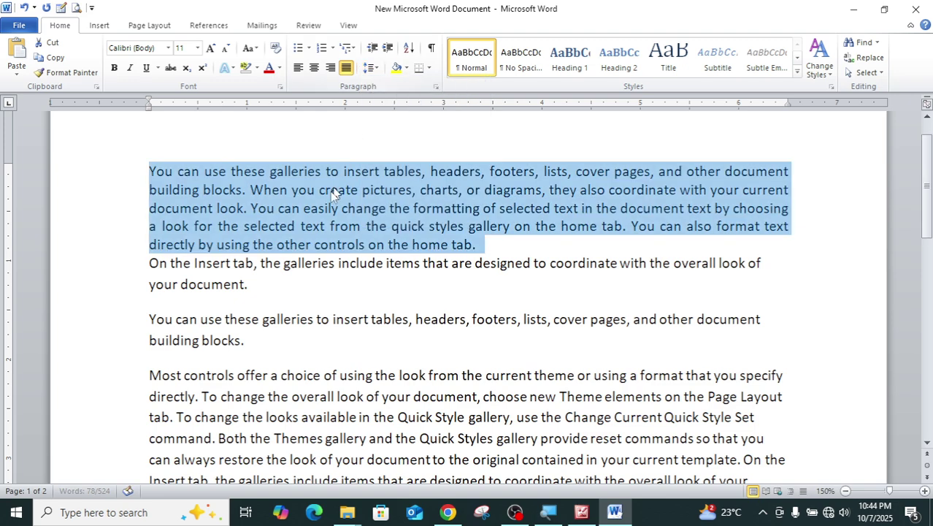
left_click(327, 226)
Step: Remove the space after the fourth paragraph, which begins with "Most controls offer"
scroll(263, 365, "down", 3)
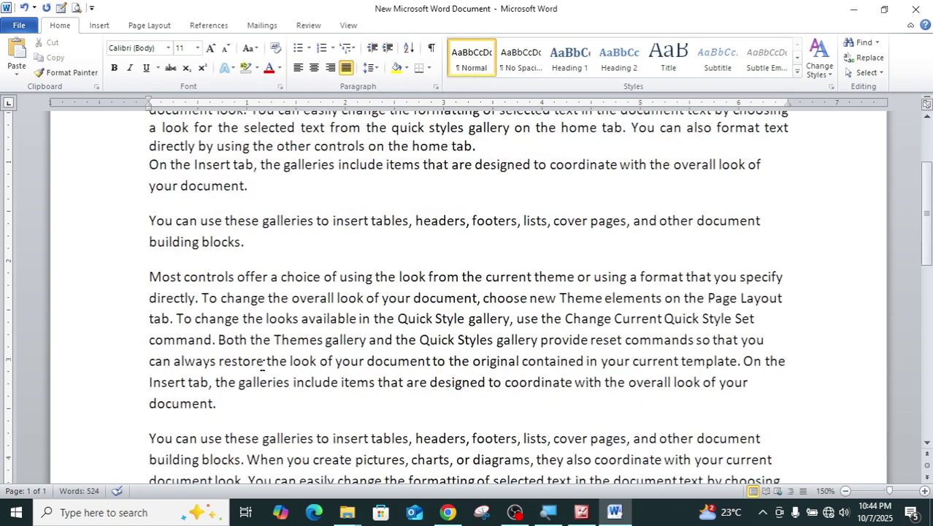
left_click_drag(151, 278, 221, 406)
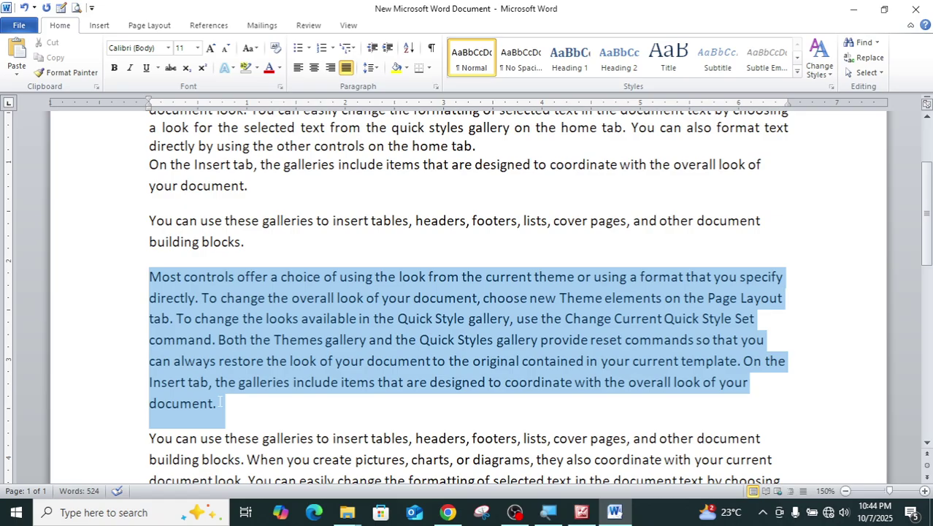
left_click(370, 67)
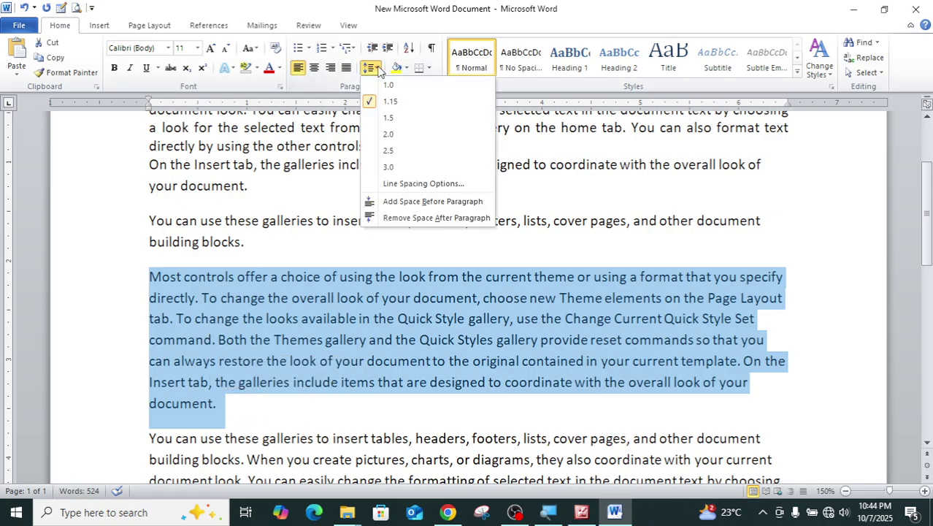
left_click(402, 218)
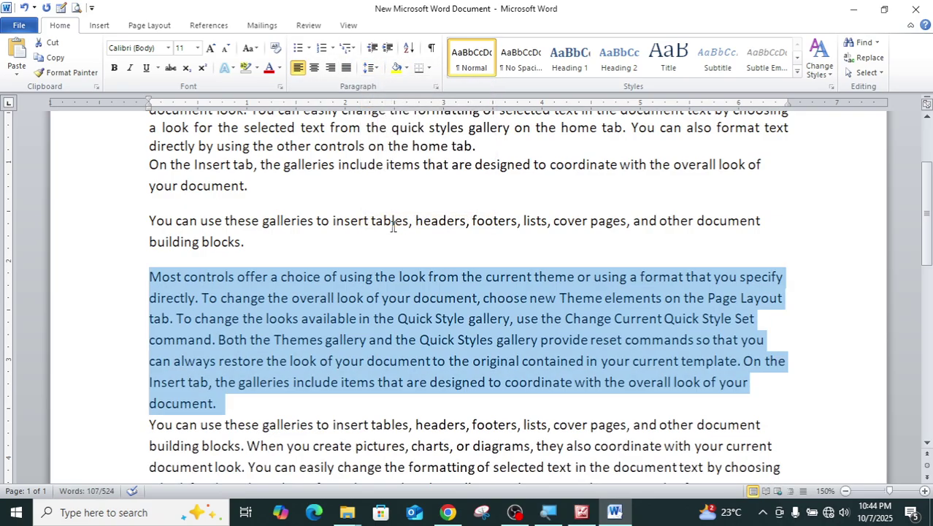
Step: Set the line spacing of the first two paragraphs to 1.15
scroll(394, 226, "up", 5)
left_click(328, 257)
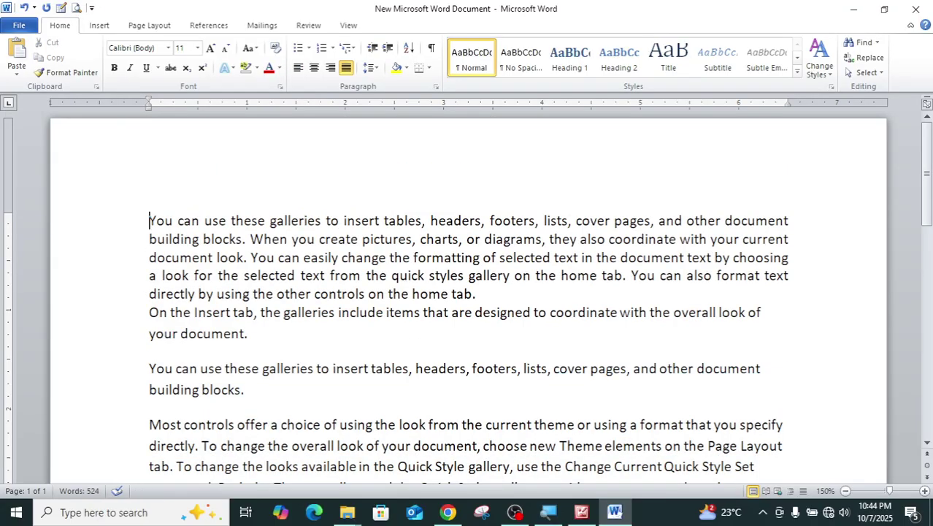
left_click_drag(149, 220, 730, 335)
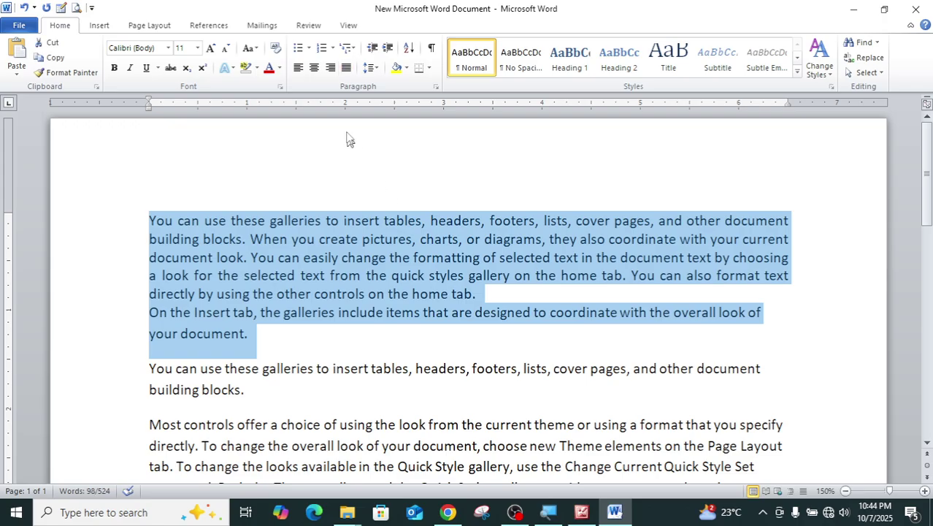
left_click(372, 67)
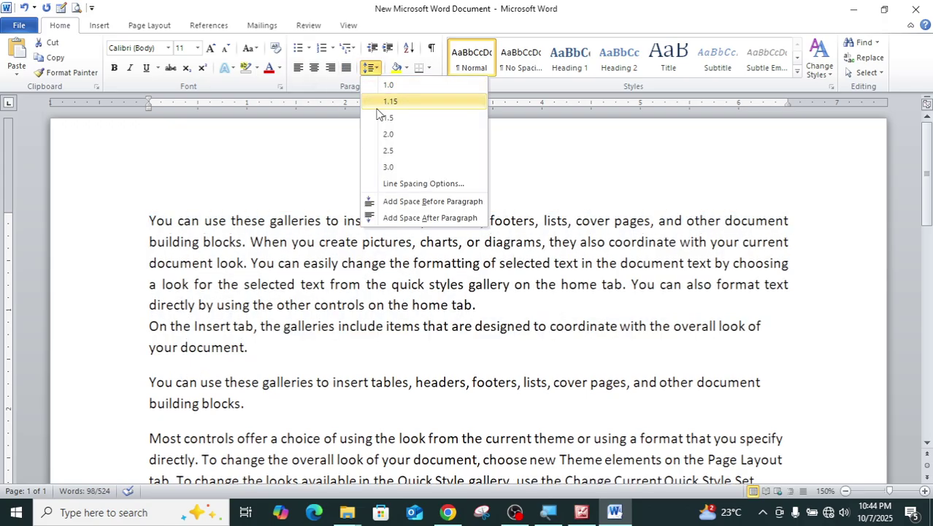
left_click(373, 106)
left_click(319, 241)
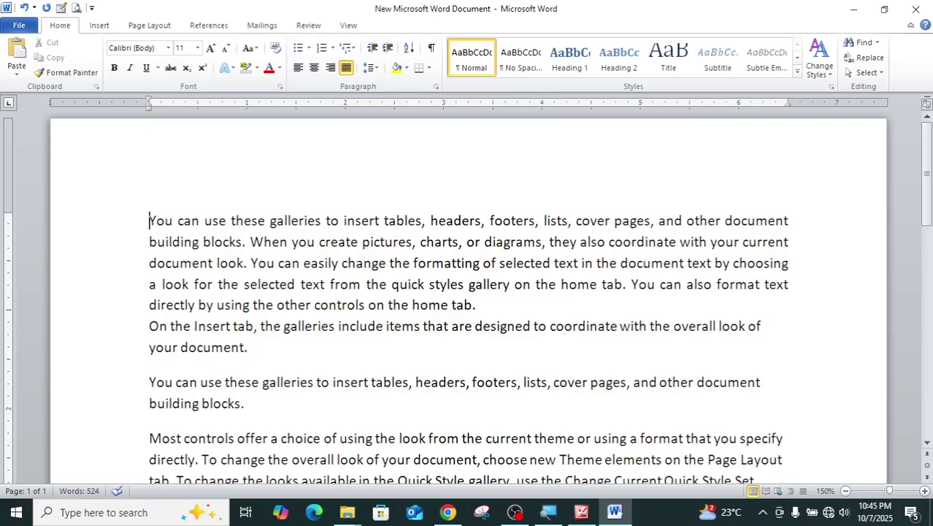
Step: Apply gray background shading to the first line of the first paragraph
left_click_drag(149, 221, 761, 221)
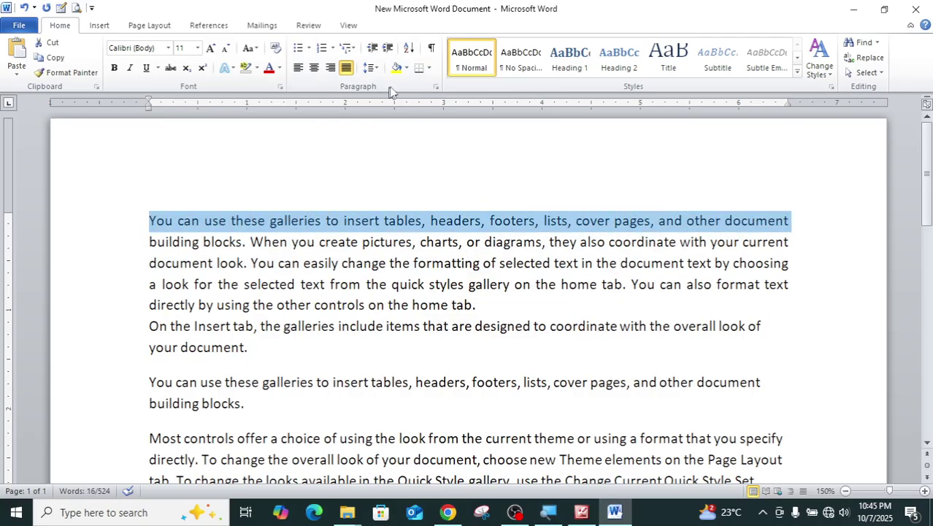
left_click(407, 68)
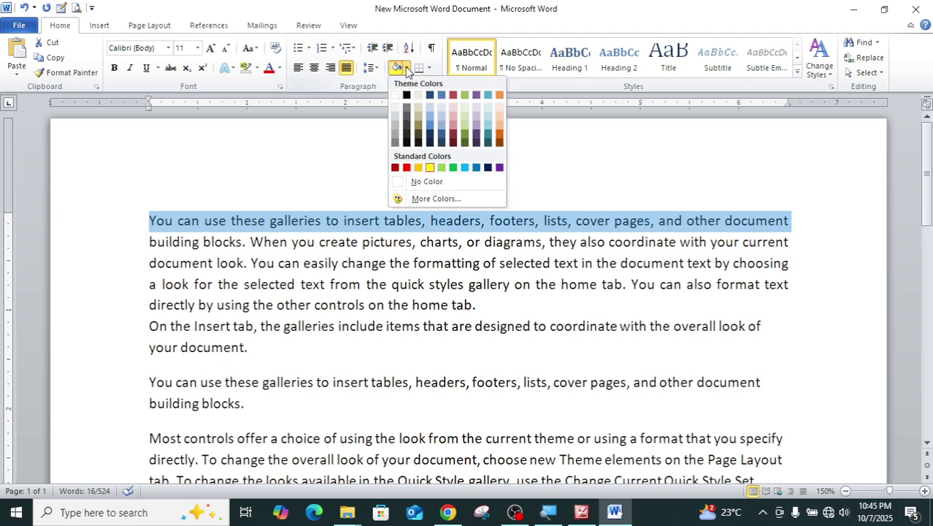
left_click(395, 130)
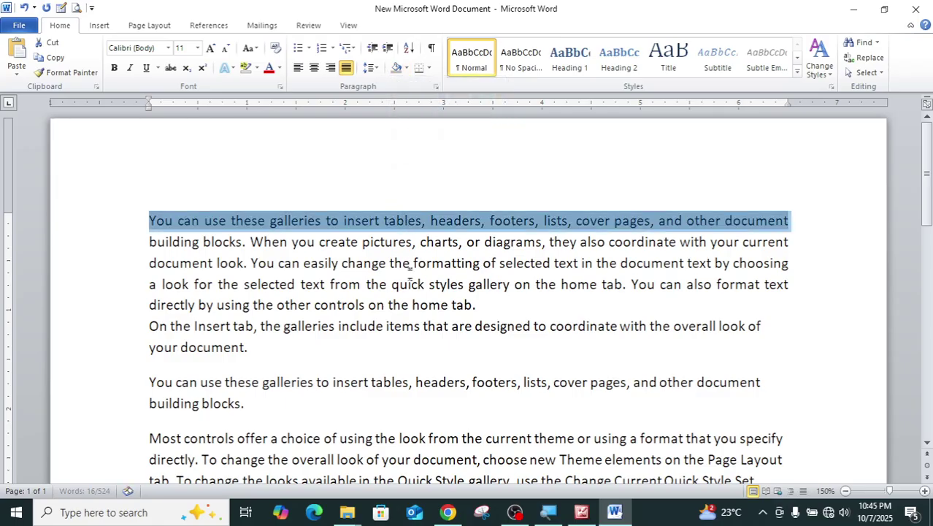
left_click(389, 263)
Step: Remove the gray shading from the first line by setting it to No Color
left_click_drag(152, 221, 780, 221)
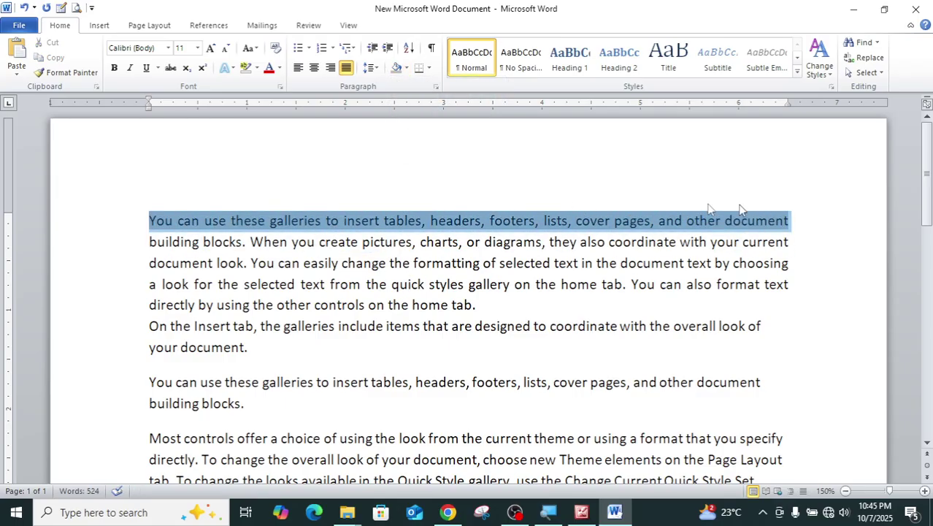
left_click(406, 67)
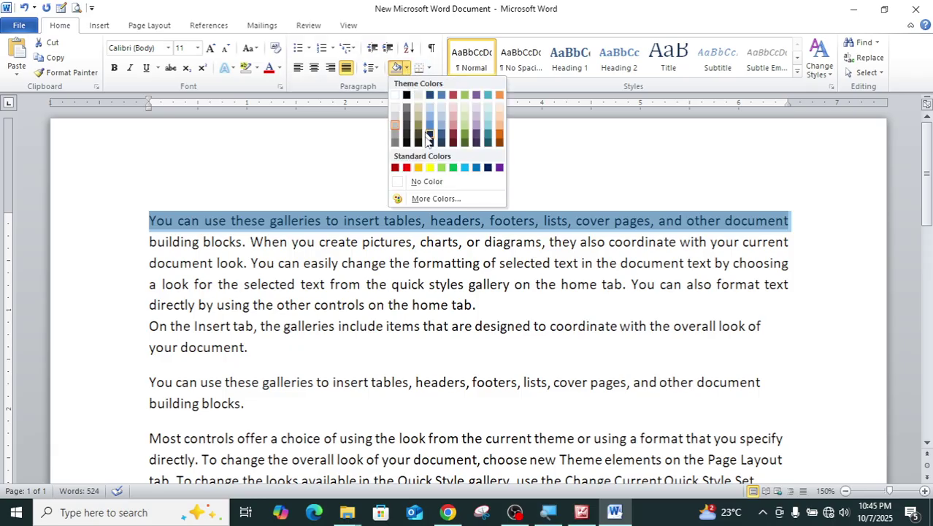
left_click(423, 183)
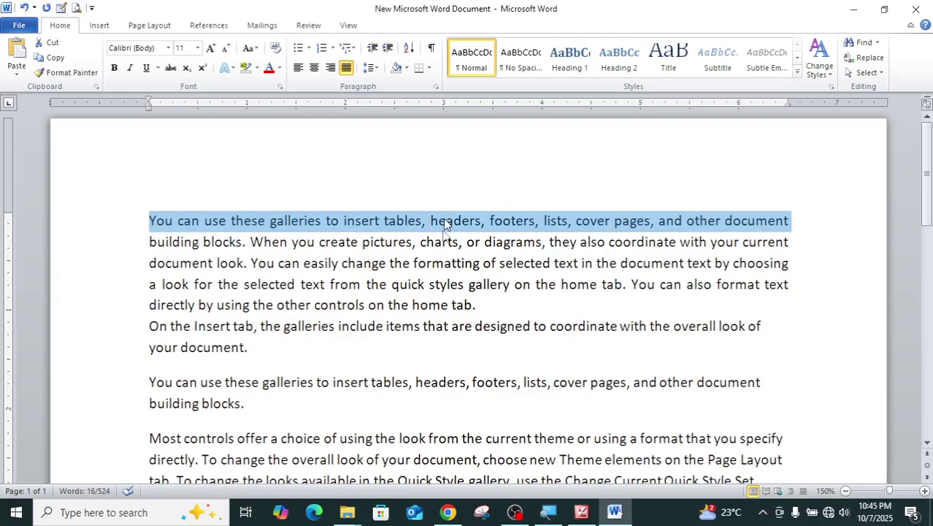
left_click(416, 223)
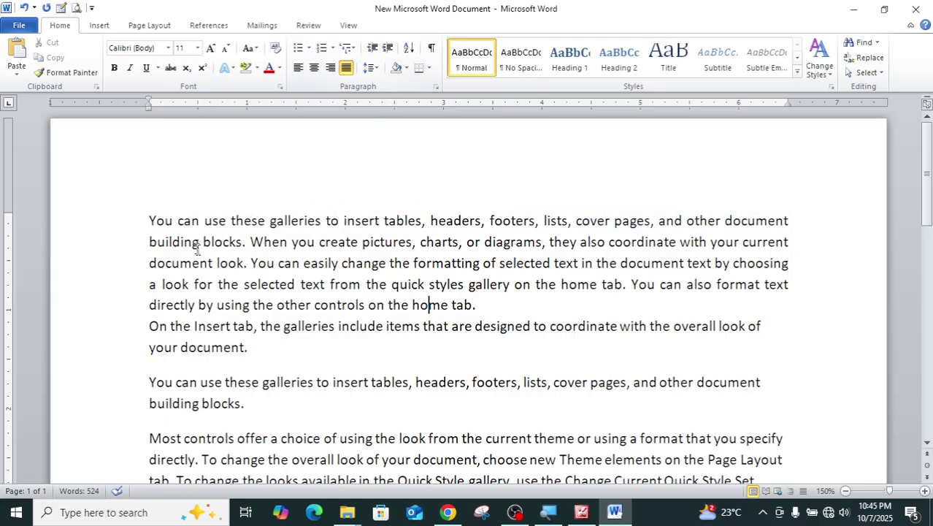
Step: Apply All Borders to the first three paragraphs
left_click_drag(148, 220, 307, 414)
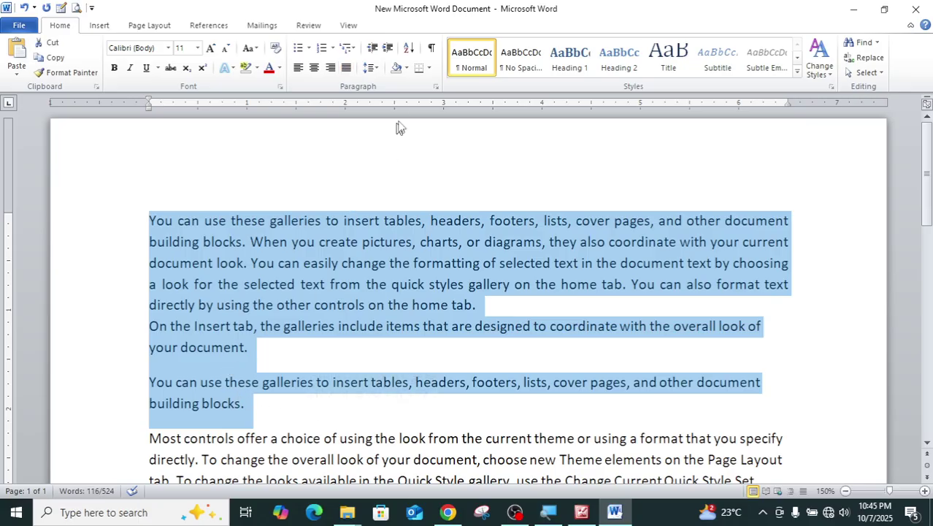
left_click(429, 68)
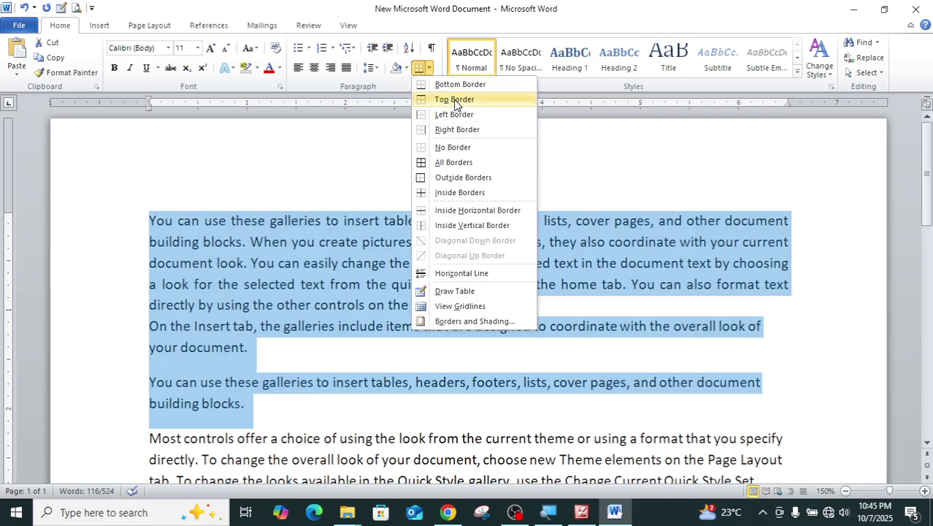
left_click(446, 164)
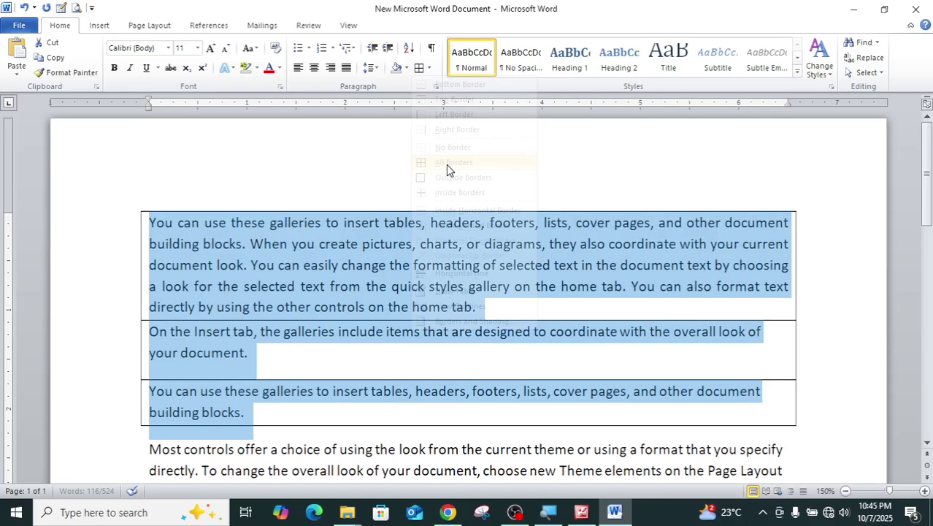
left_click(518, 393)
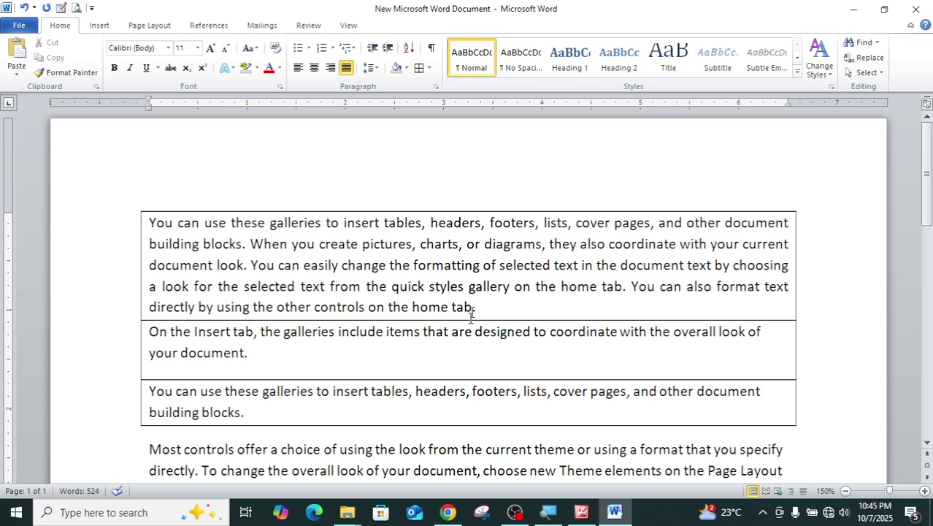
left_click(467, 353)
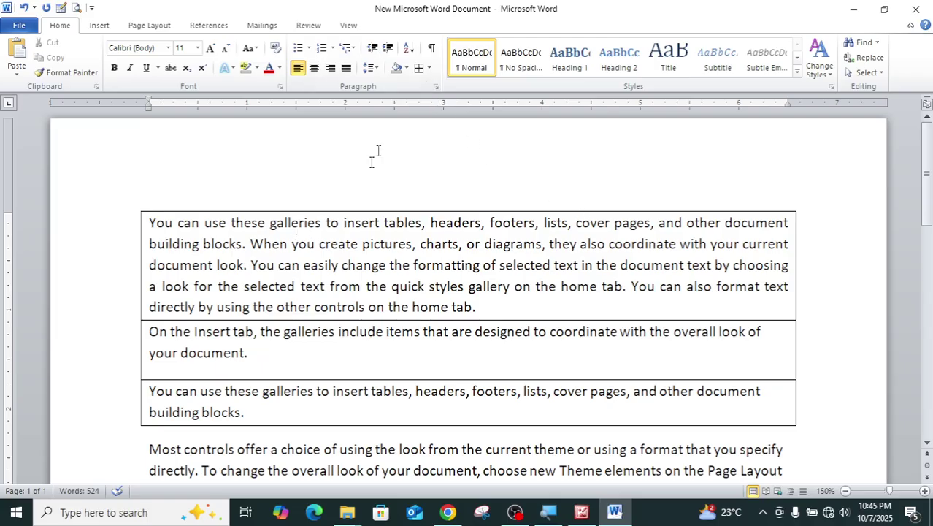
left_click_drag(150, 222, 252, 436)
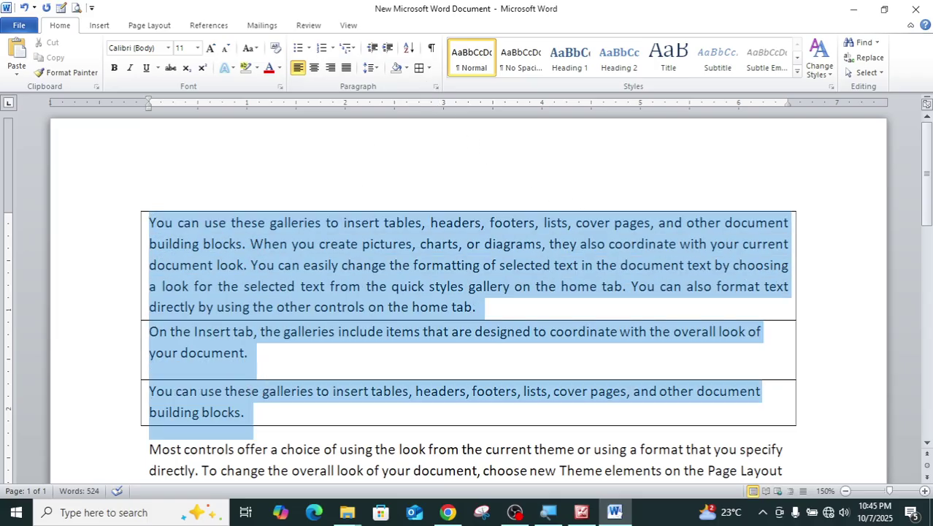
left_click(429, 68)
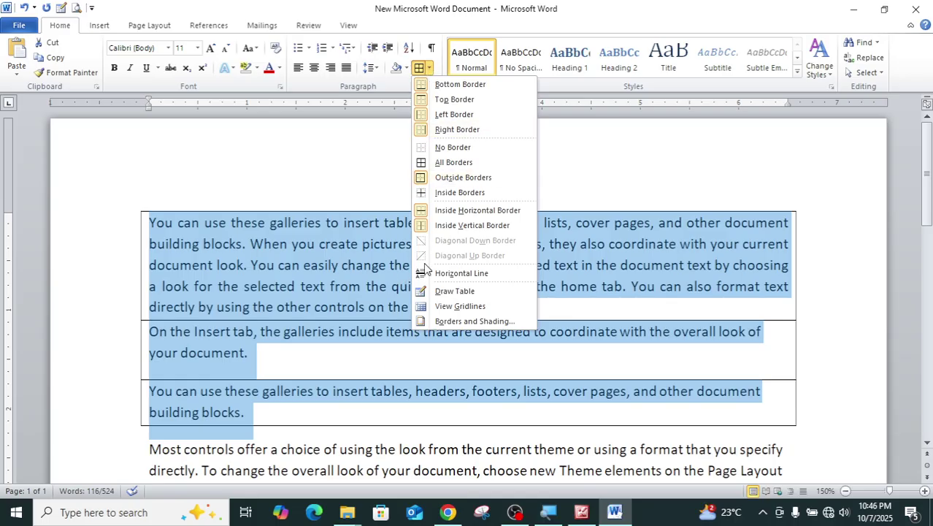
left_click(273, 286)
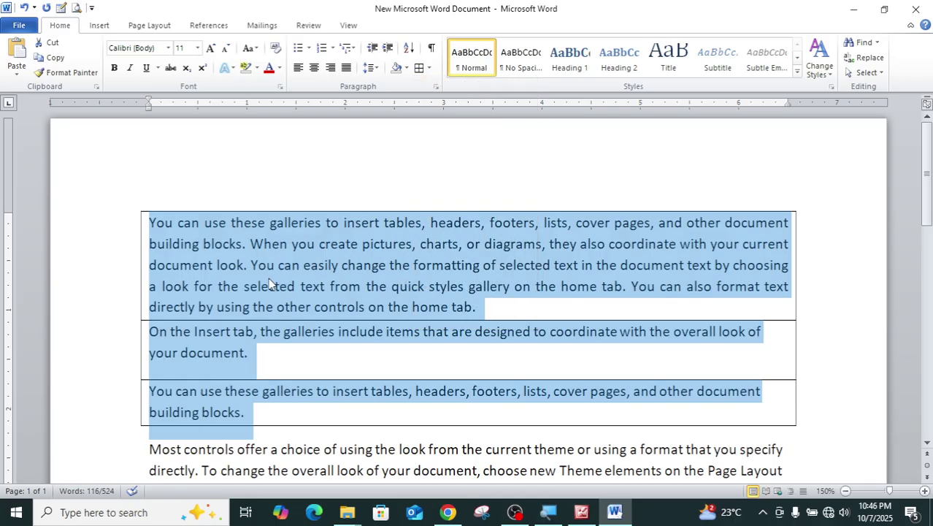
left_click(268, 286)
left_click_drag(269, 222, 476, 306)
left_click(384, 265)
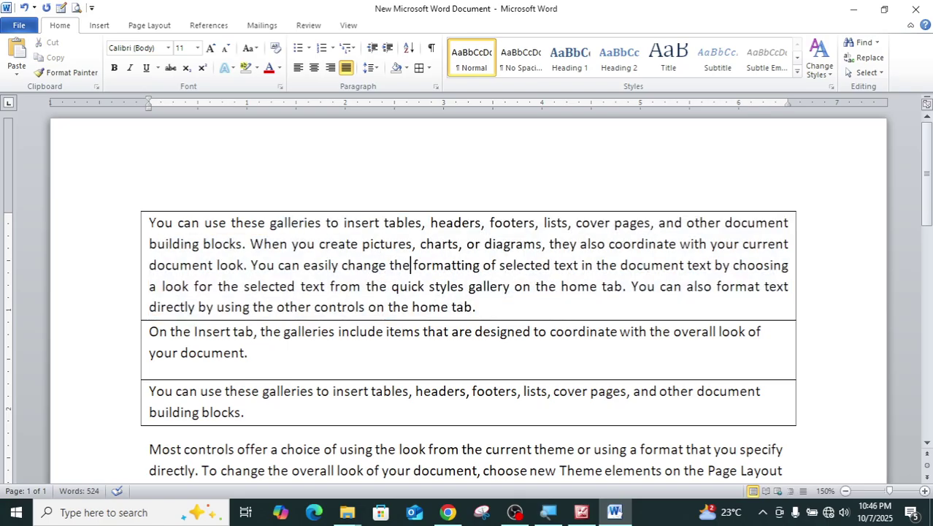
left_click_drag(149, 222, 473, 307)
left_click(381, 286)
Step: Remove all borders from the first three paragraphs
left_click_drag(149, 222, 265, 409)
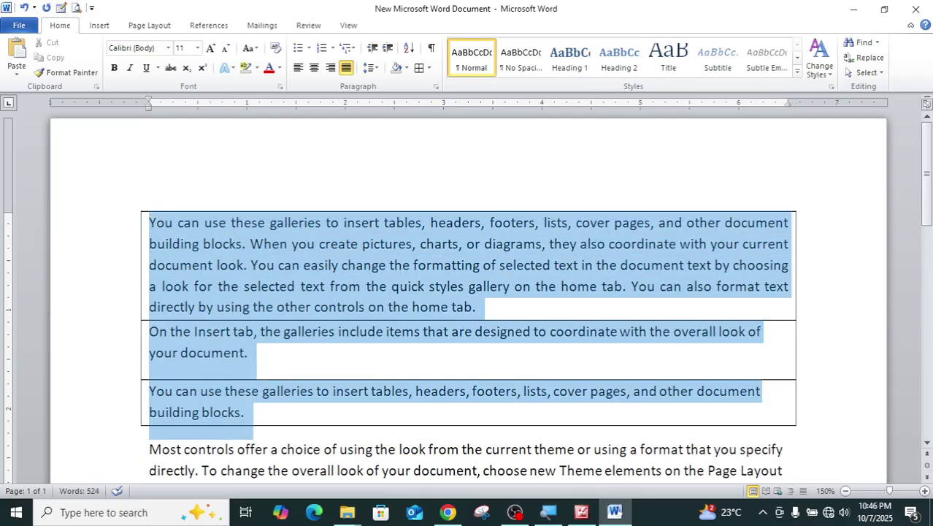
left_click(429, 68)
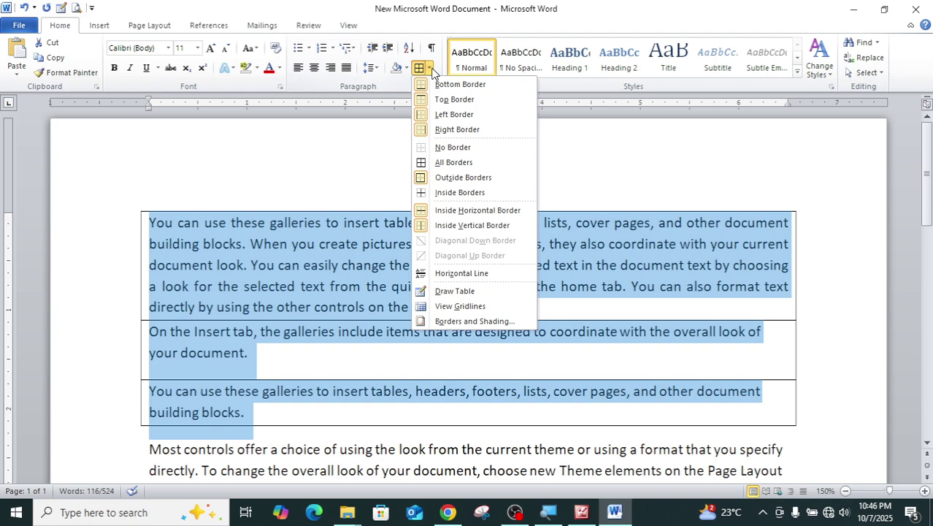
left_click(453, 147)
left_click(442, 242)
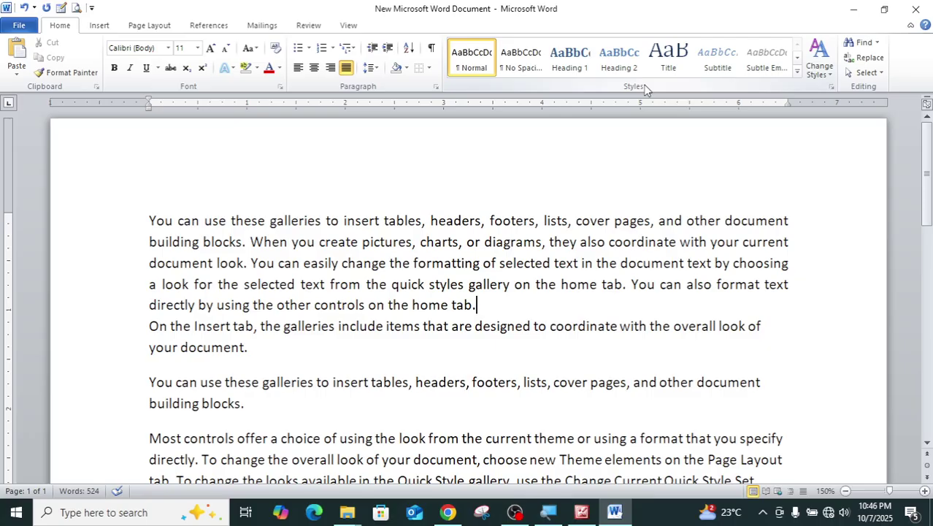
mouse_move(873, 506)
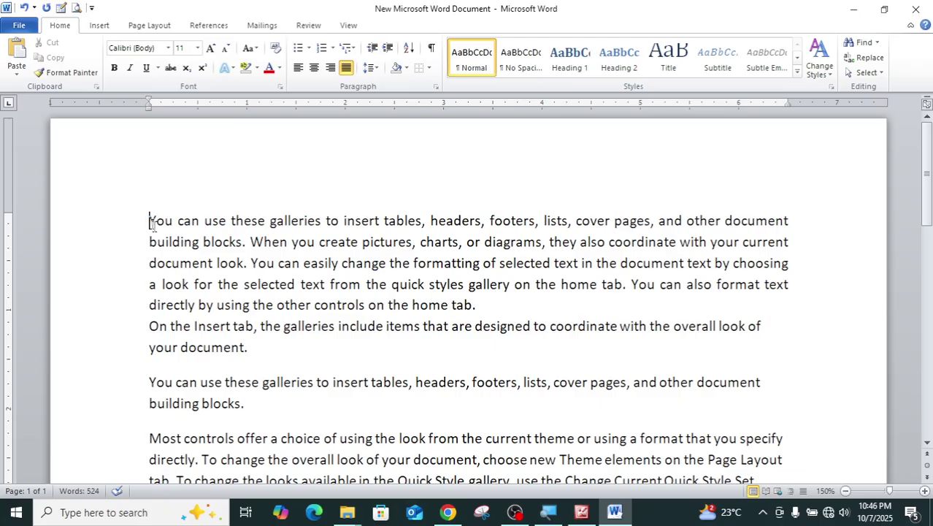
left_click_drag(149, 220, 247, 413)
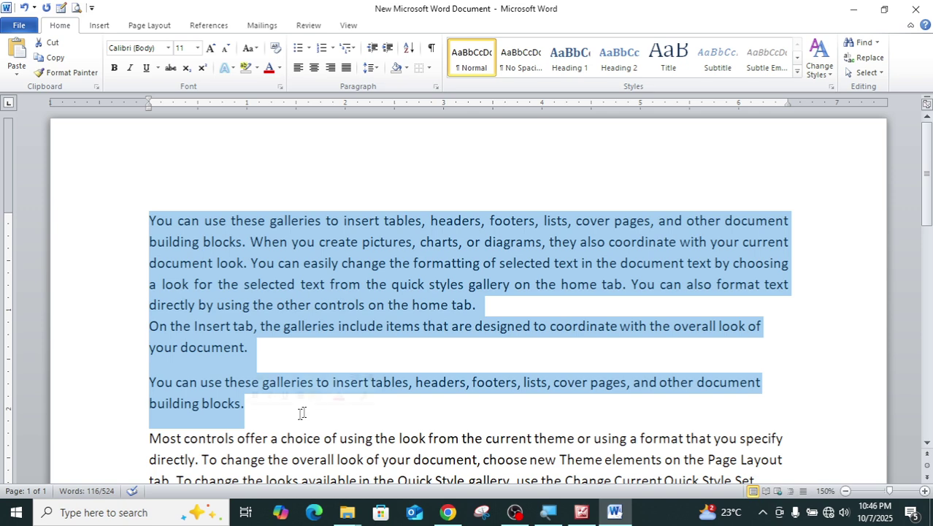
left_click(414, 264)
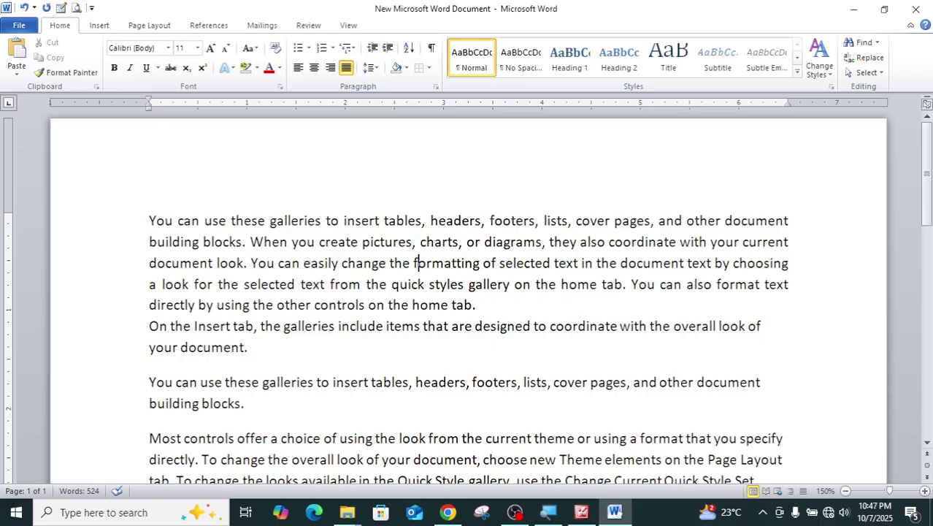
left_click_drag(149, 220, 249, 420)
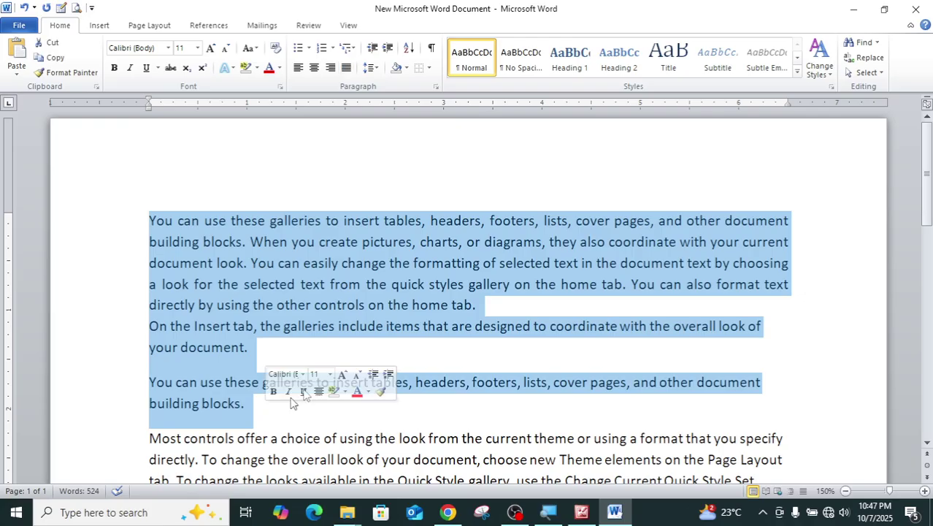
left_click(403, 264)
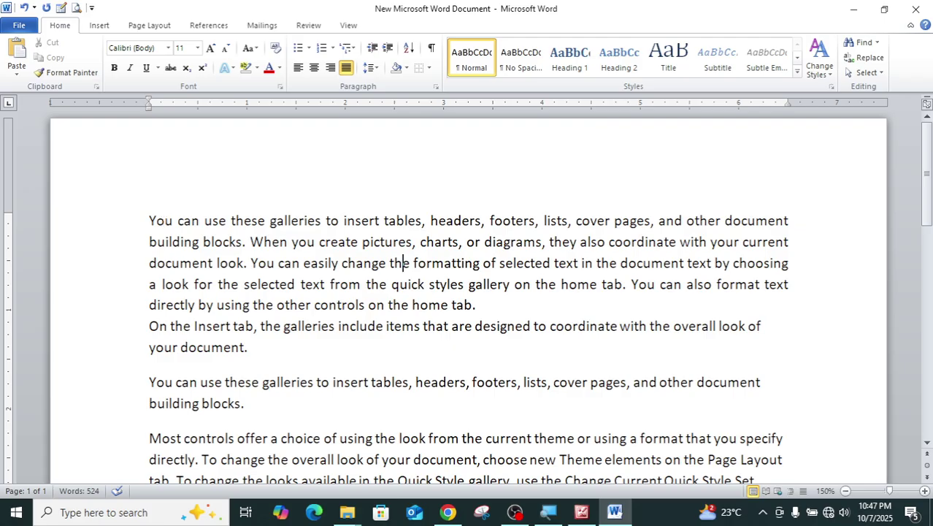
Step: Apply the Heading 1 style to the opening words "You can use these galleries" of the first paragraph
key("ctrl+shift+Right")
key("ctrl+shift+Right")
key("ctrl+shift+Right")
key("ctrl+shift+Right")
key("ctrl+shift+Right")
key("shift+Down")
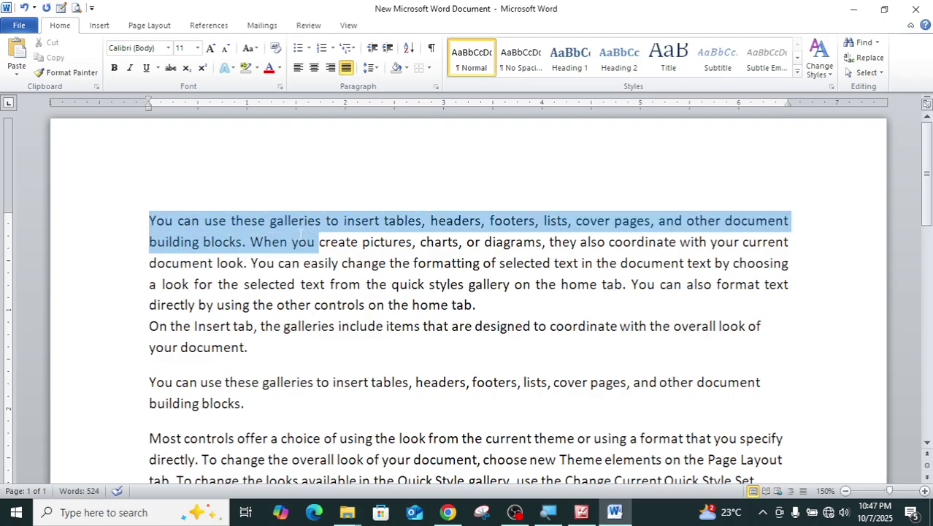
key("shift+Up")
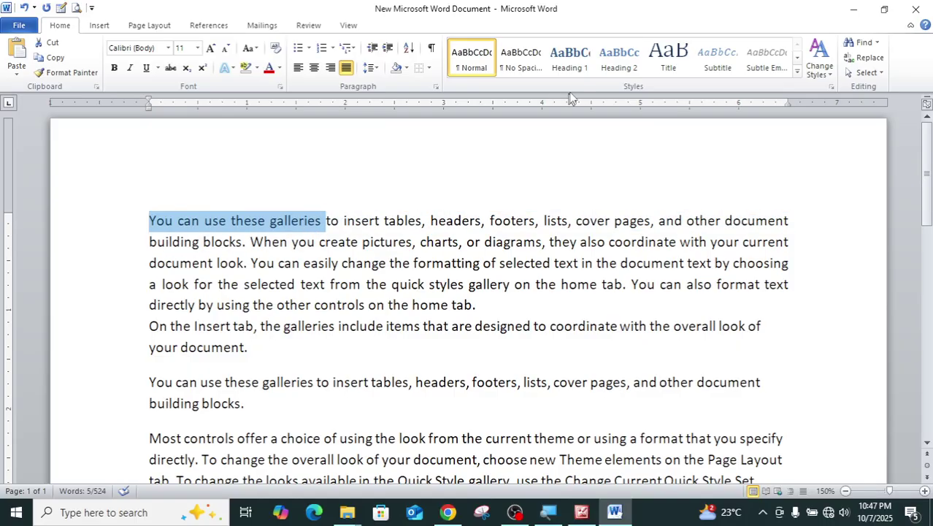
left_click(573, 62)
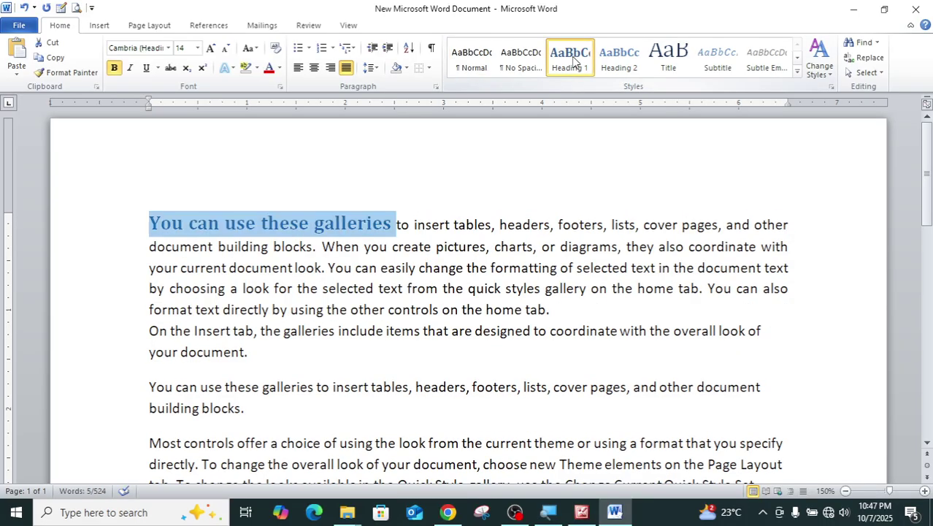
Step: Restyle the opening words "You can use these galleries" of the first paragraph as Heading 2 and finally as Heading 3
left_click(619, 60)
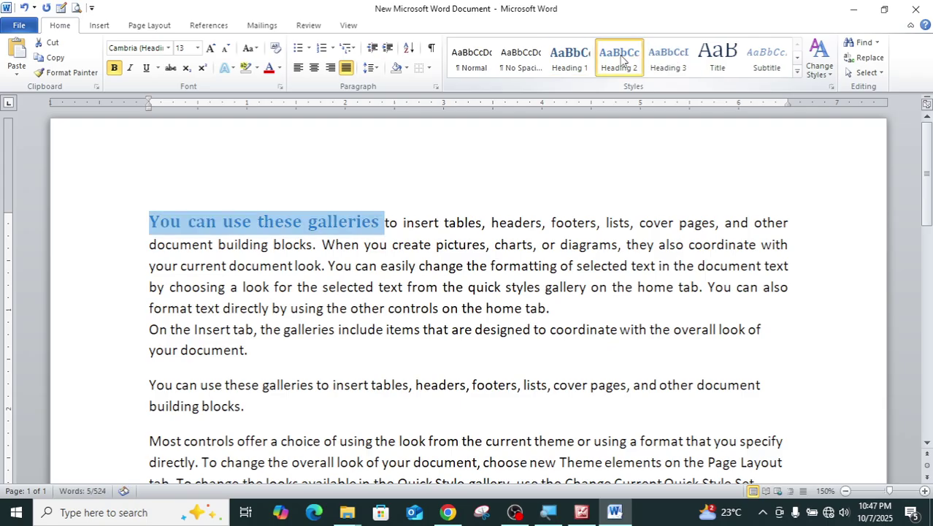
left_click(672, 65)
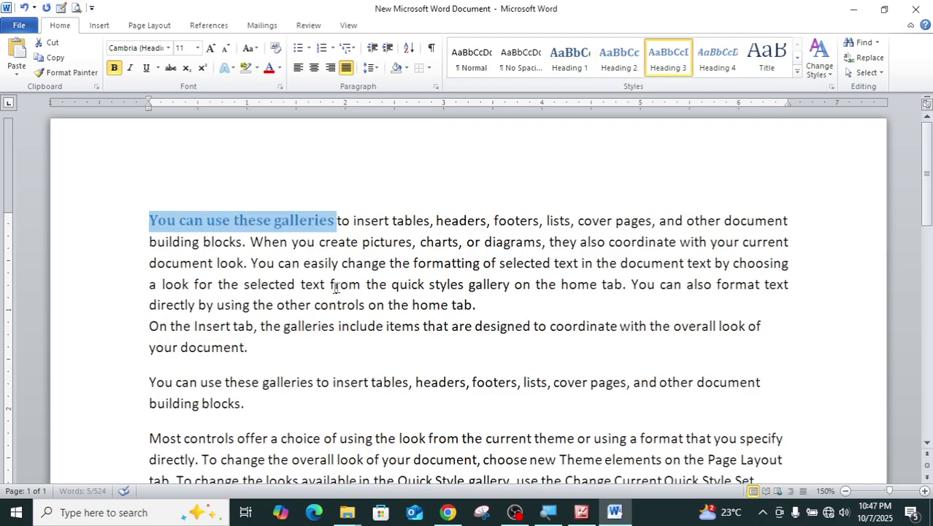
left_click(280, 285)
left_click_drag(149, 220, 336, 219)
Step: Apply the Heading 3 style to "You can use these galleries" in the third paragraph and to "Most controls offer a choice"
left_click_drag(149, 382, 314, 382)
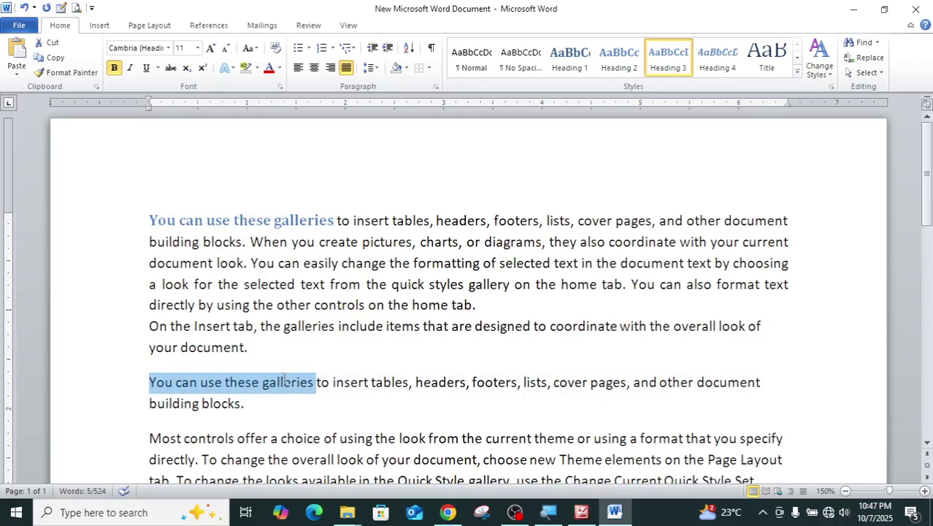
left_click(663, 56)
left_click_drag(149, 439, 322, 438)
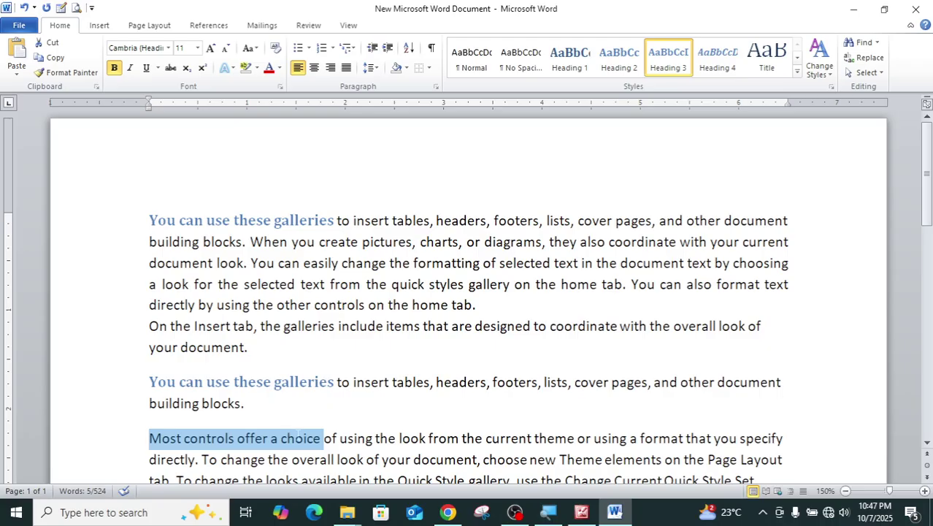
left_click(661, 62)
left_click(365, 340)
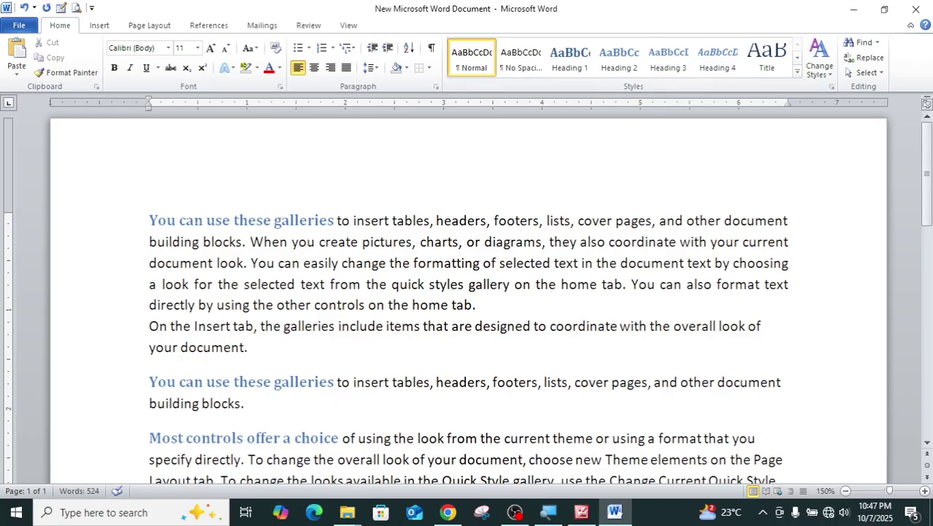
Step: Check the style of the three headings and the body text, and view the full gallery of quick styles
left_click(186, 220)
left_click(208, 382)
left_click(223, 438)
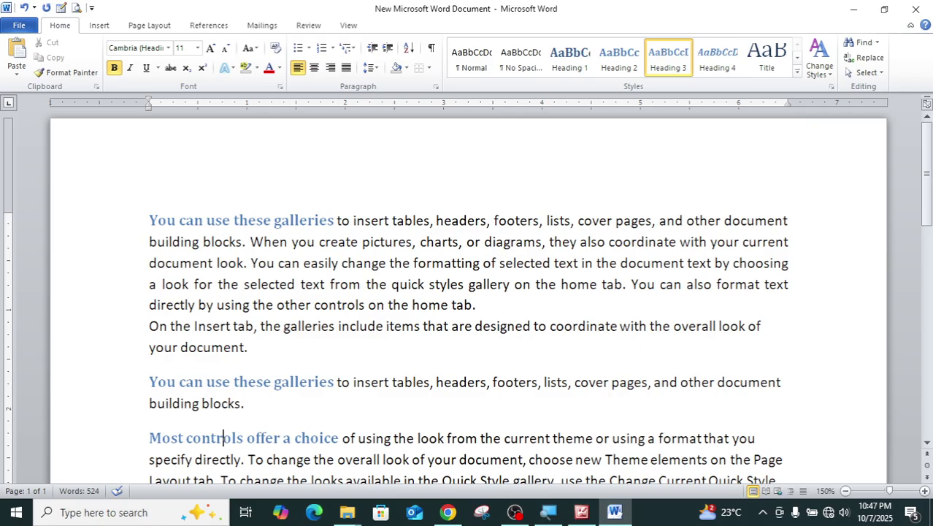
left_click(266, 262)
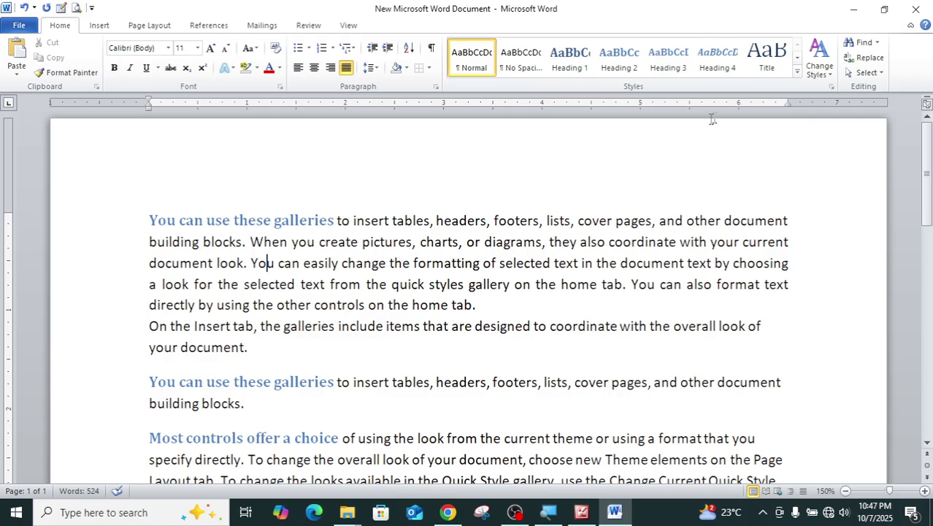
left_click(798, 73)
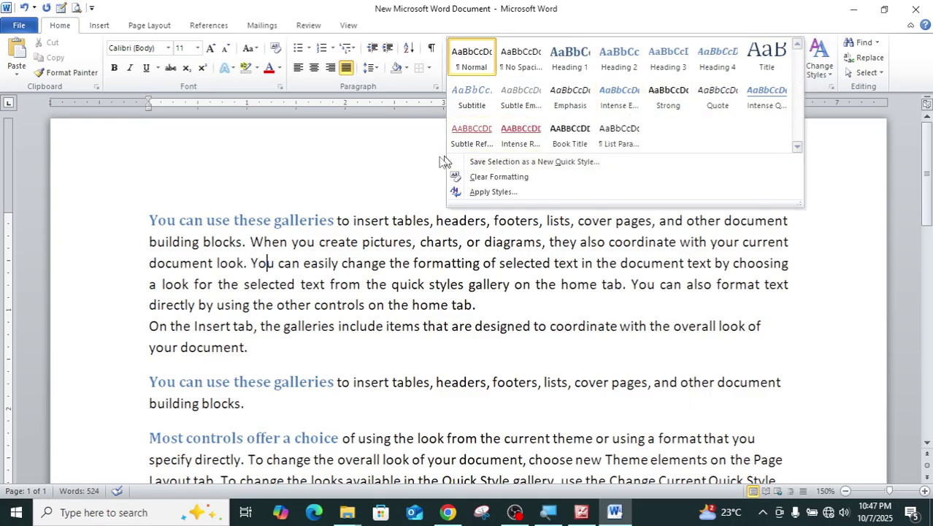
left_click(314, 168)
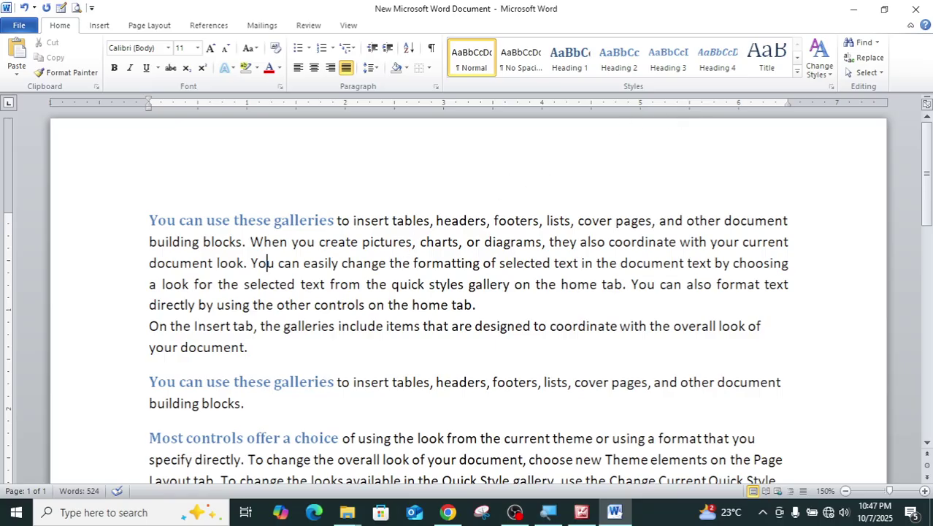
Step: Examine the available style sets and built-in theme color schemes, with the first paragraph selected as sample text
left_click(829, 75)
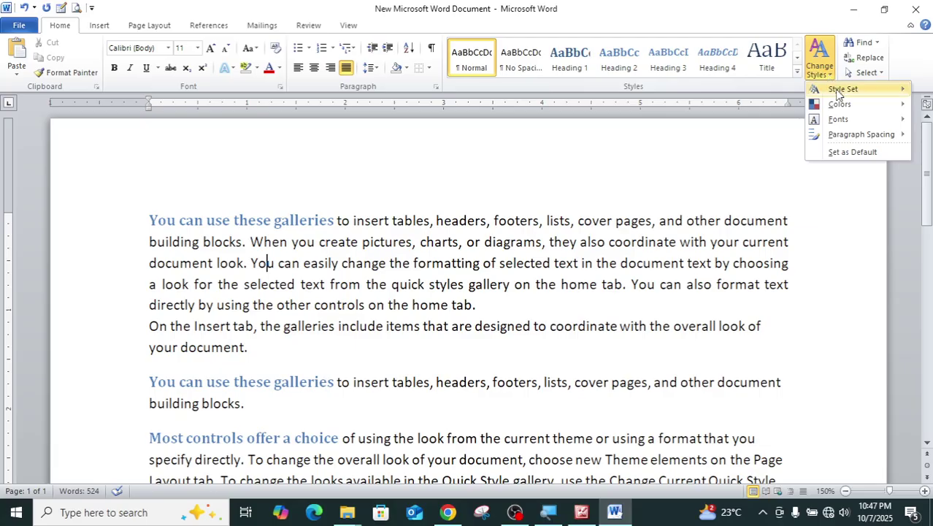
mouse_move(838, 94)
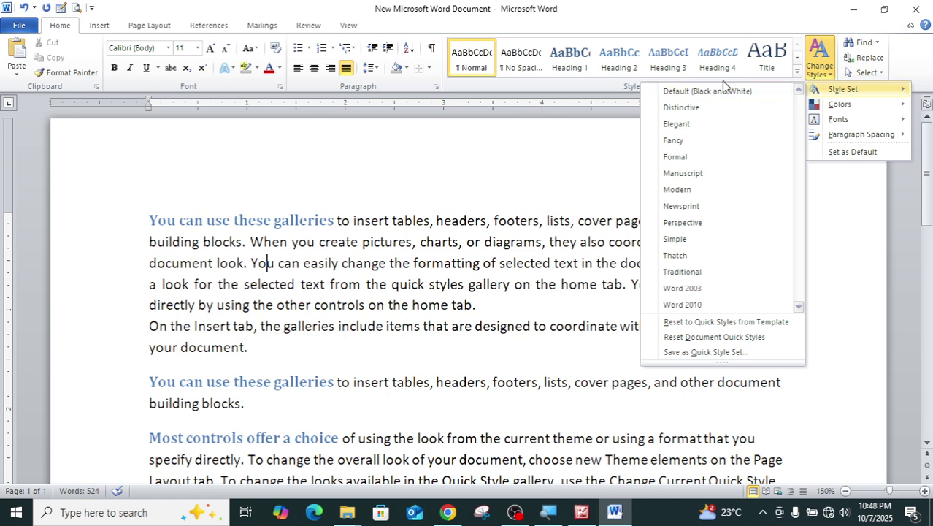
left_click(681, 222)
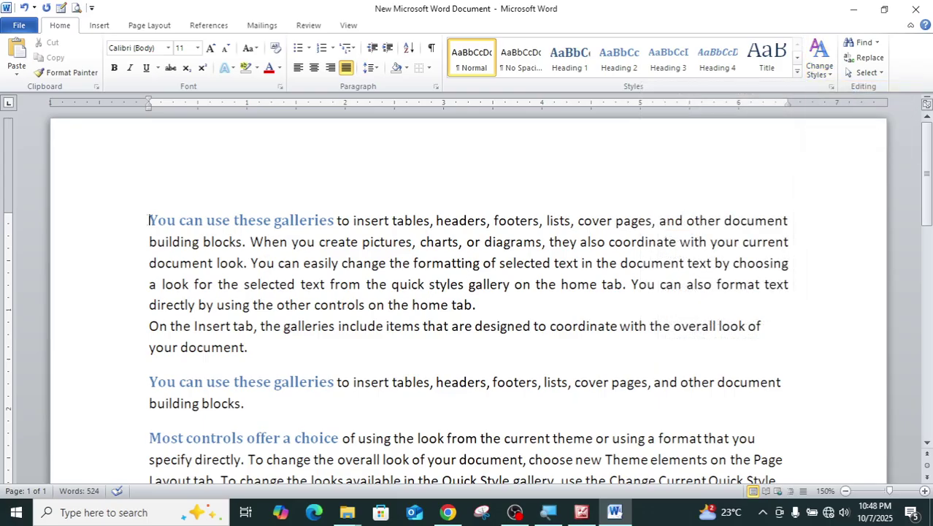
left_click_drag(149, 220, 473, 305)
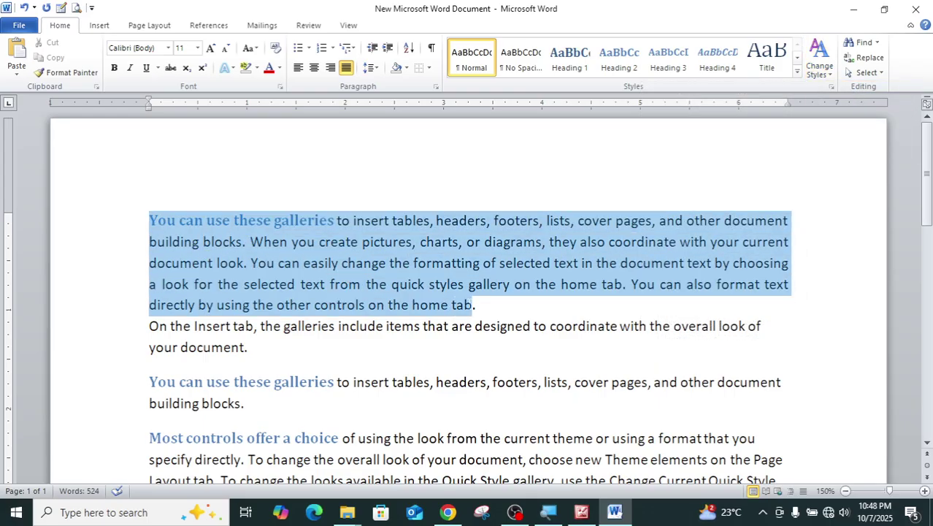
left_click(831, 76)
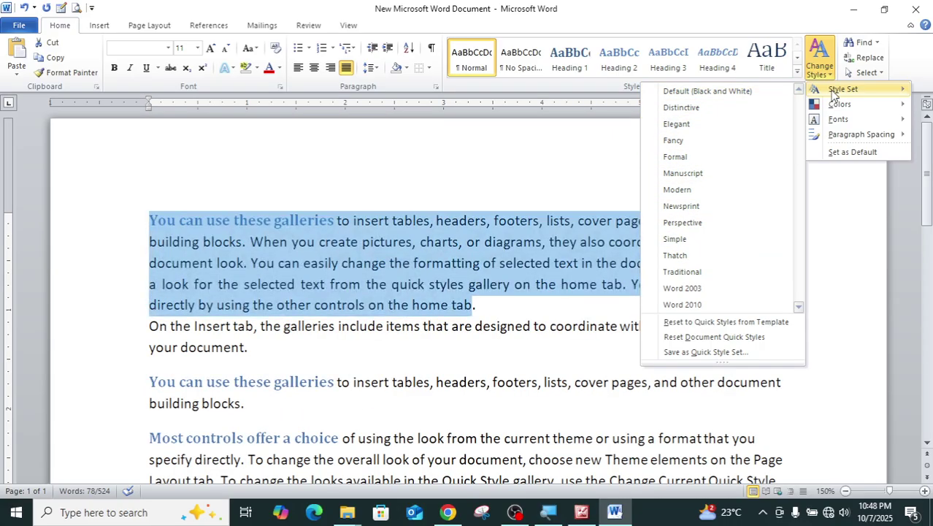
left_click(596, 146)
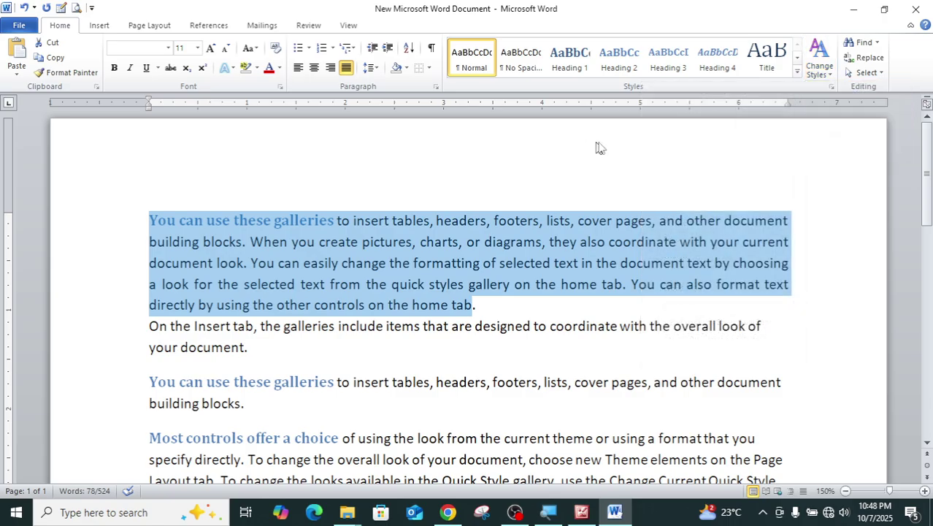
left_click(830, 76)
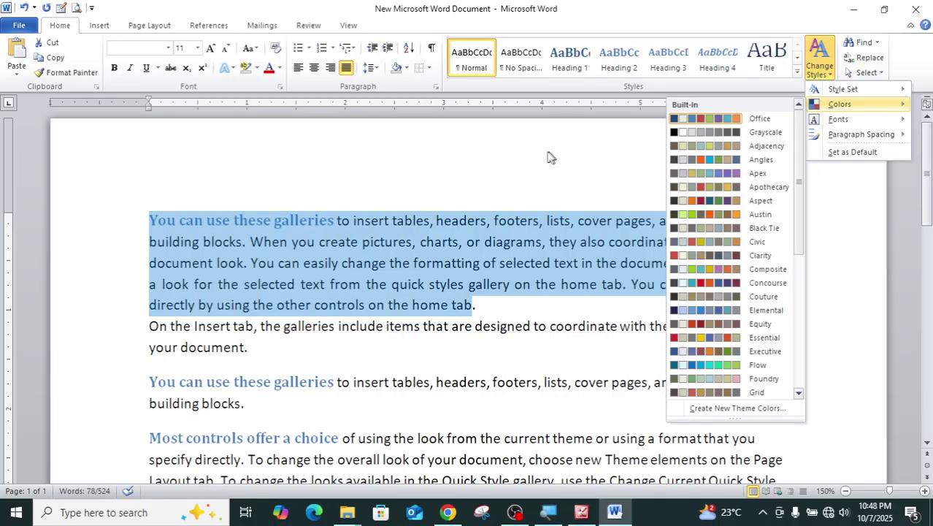
left_click(530, 140)
Step: Set the page color to standard yellow and deselect the first paragraph
left_click(160, 26)
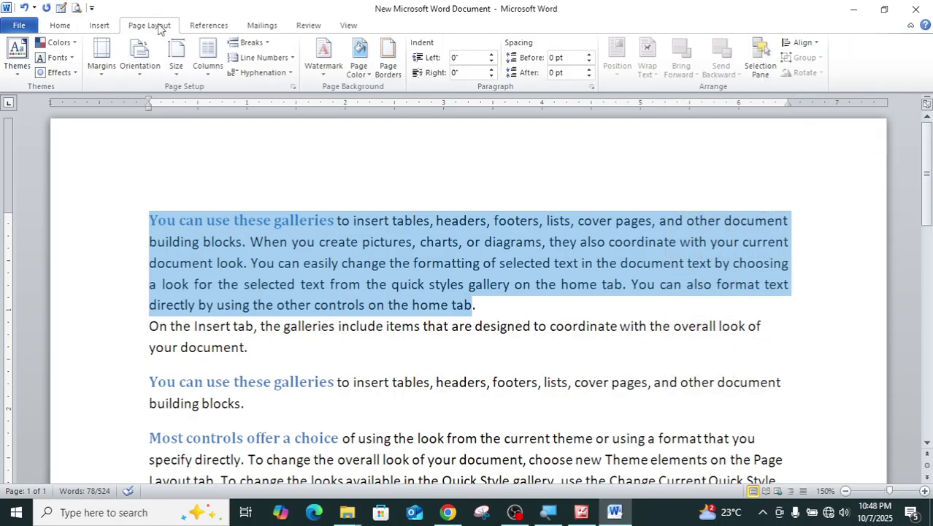
left_click(364, 77)
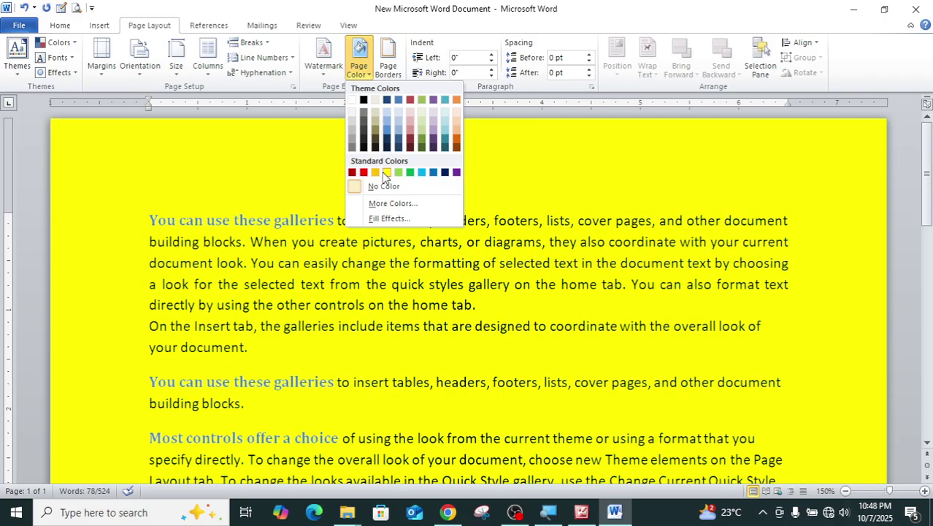
left_click(385, 173)
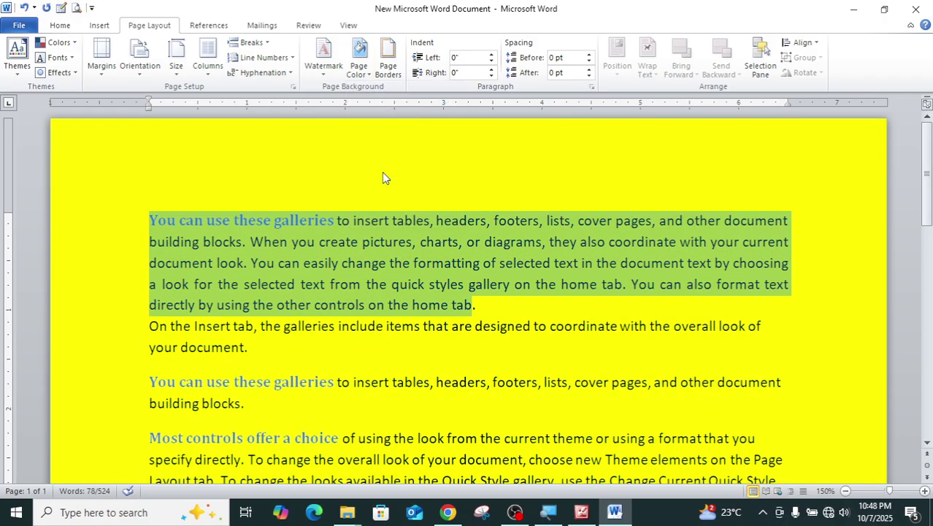
left_click(577, 155)
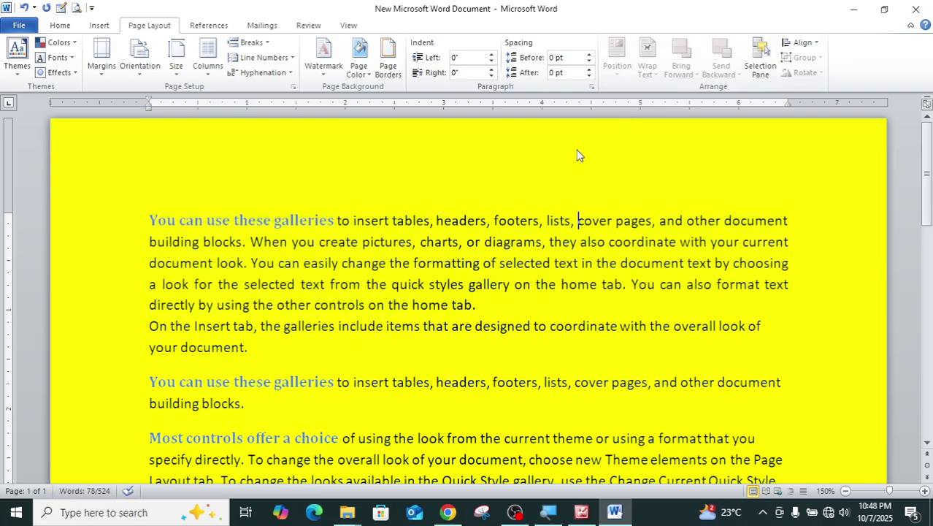
Step: Preview built-in theme color schemes such as Austin on the document without applying one
left_click(66, 27)
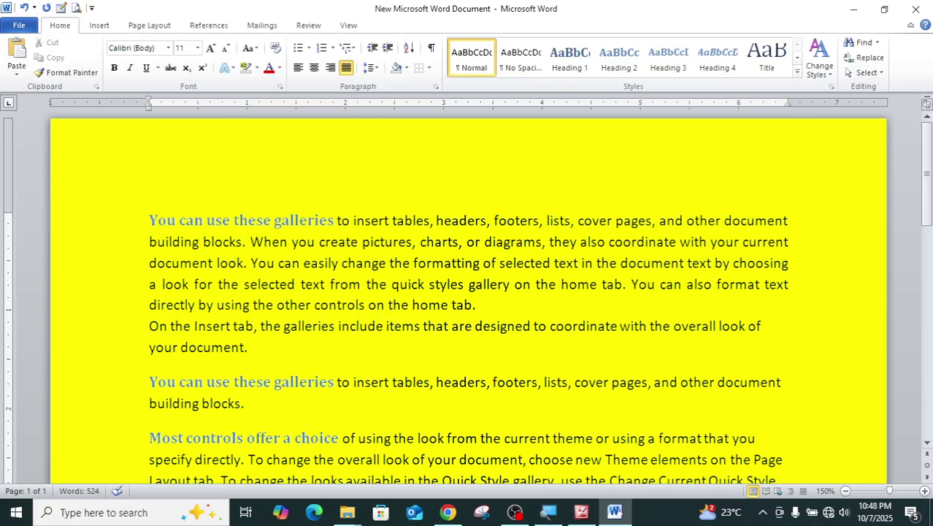
left_click(827, 78)
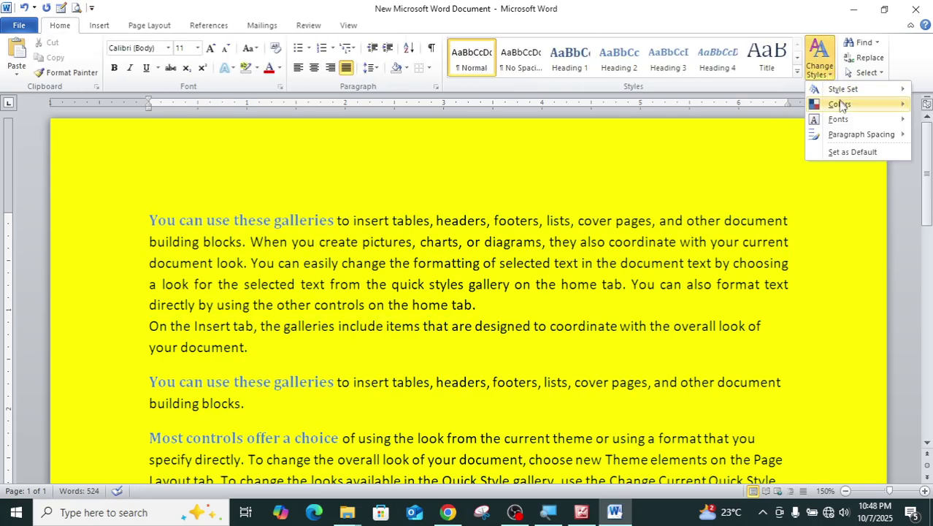
mouse_move(813, 107)
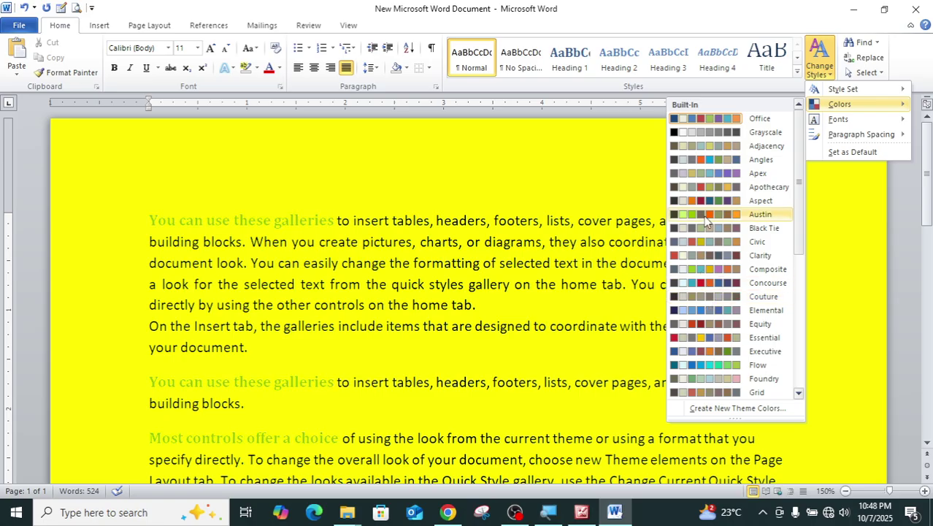
left_click(624, 171)
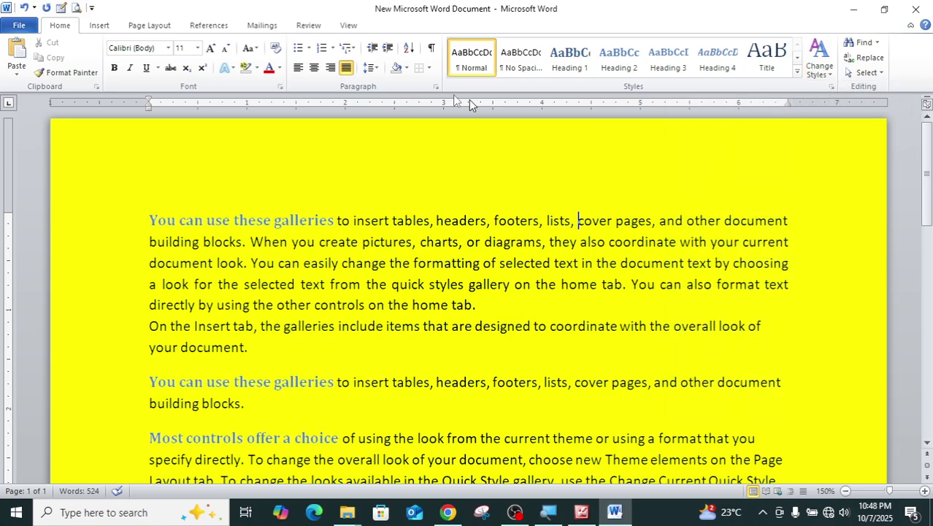
Step: Set the page color to a dark shade of blue from the theme colors
left_click(150, 25)
left_click(363, 70)
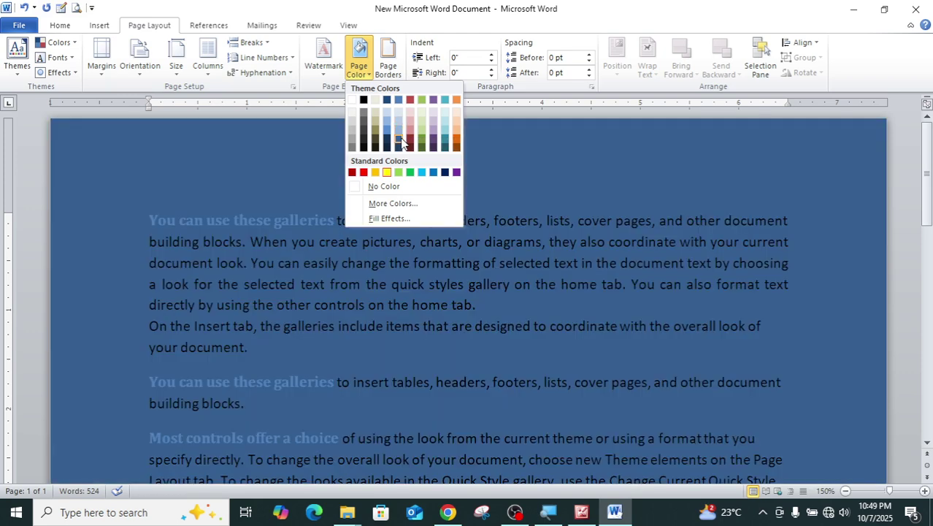
left_click(401, 141)
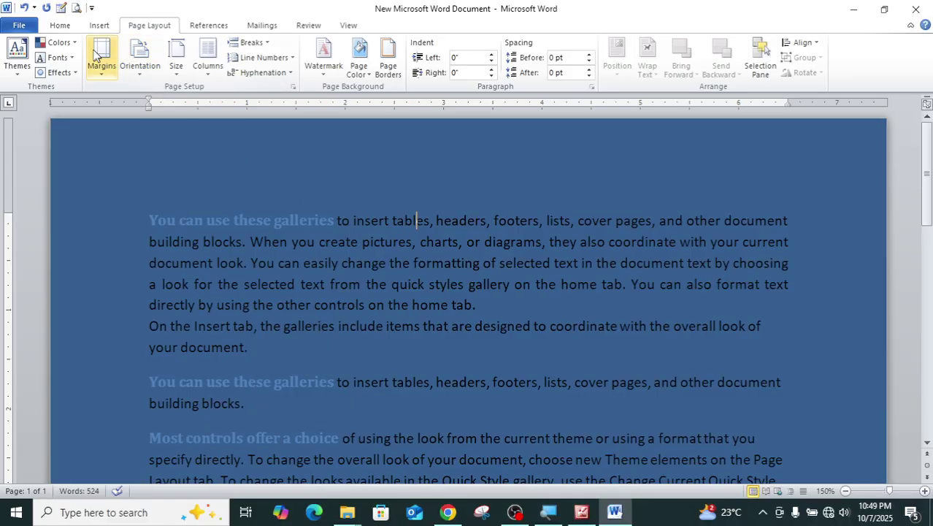
Step: Apply the built-in Composite color scheme to the document's styles
left_click(60, 25)
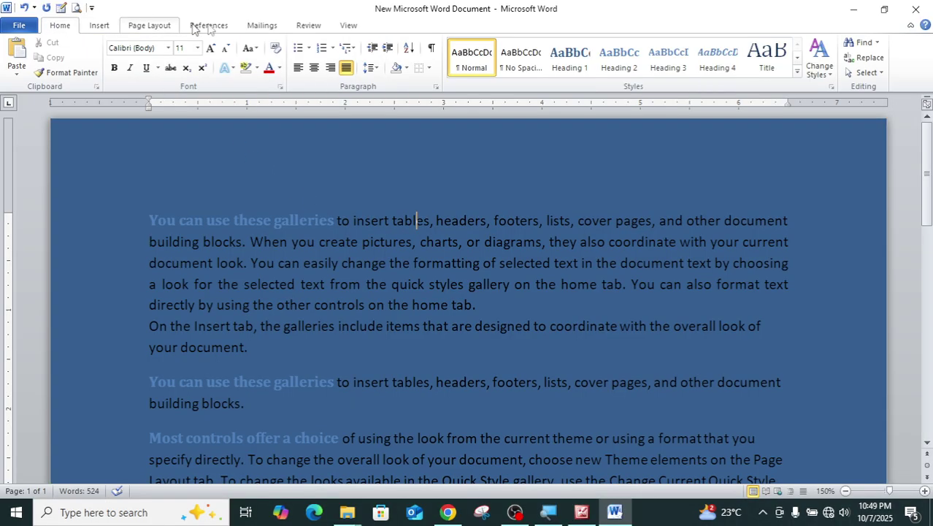
left_click(822, 73)
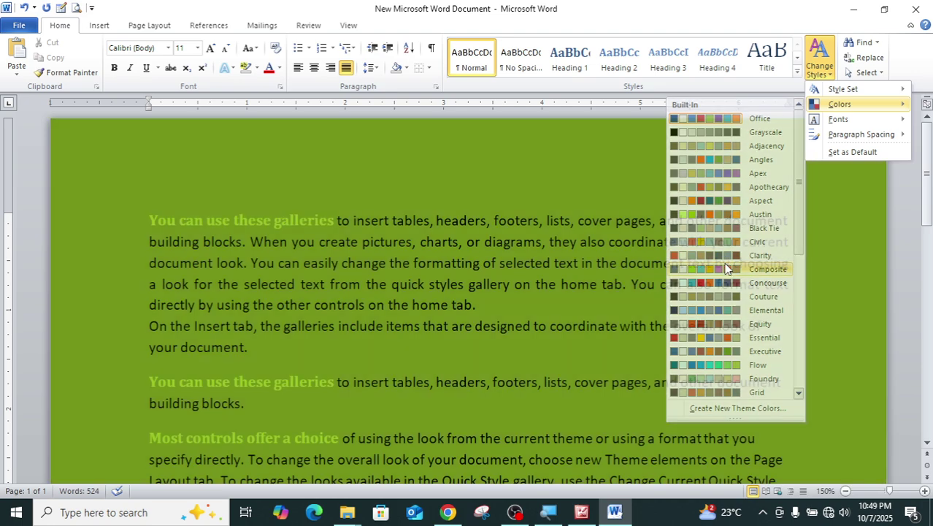
left_click(723, 268)
Step: Choose the built-in Adjacency theme fonts, Cambria and Calibri, for the document and check the font list
left_click(830, 74)
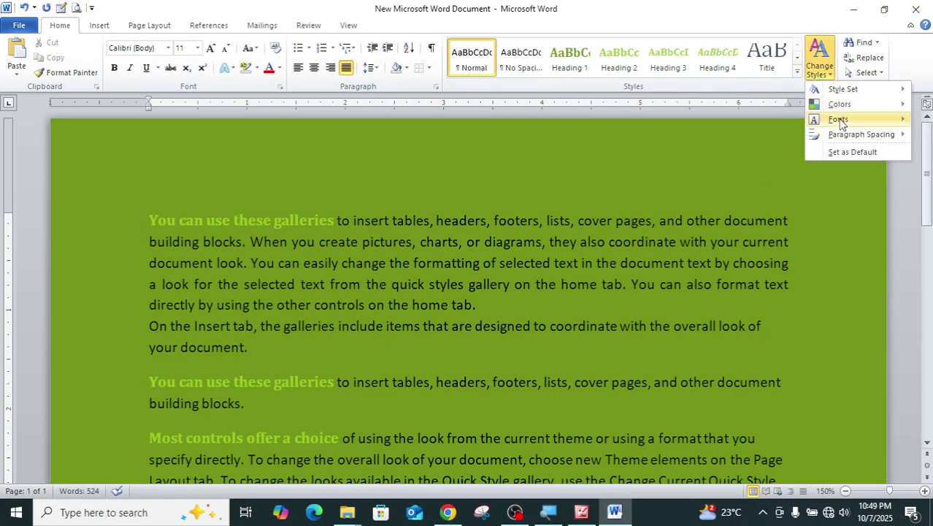
mouse_move(824, 122)
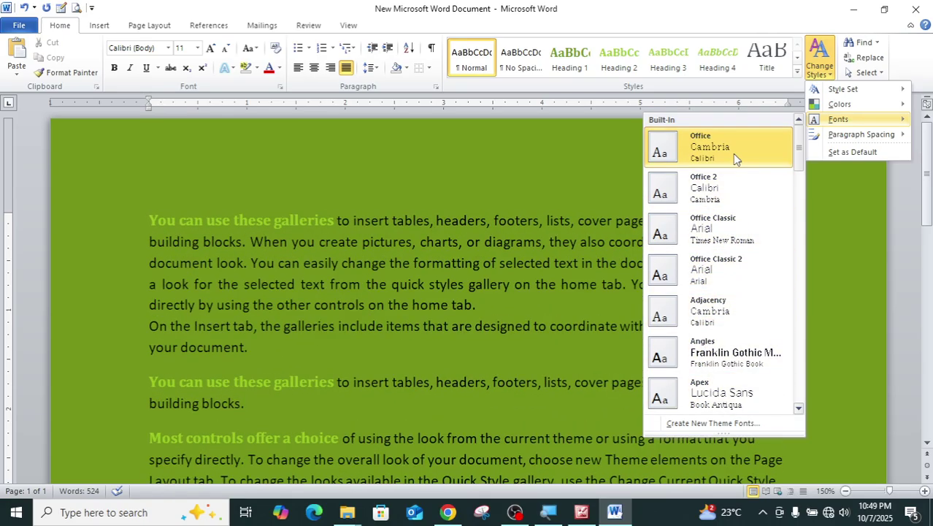
left_click(712, 312)
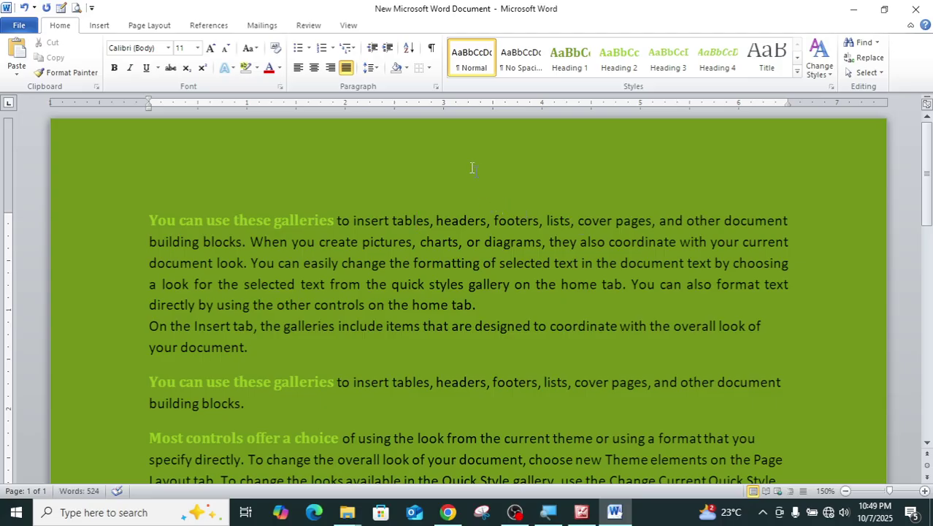
left_click(168, 48)
left_click(168, 48)
Step: Review the style change options, including paragraph spacing and colors, and bring up the page layout tools
left_click(830, 79)
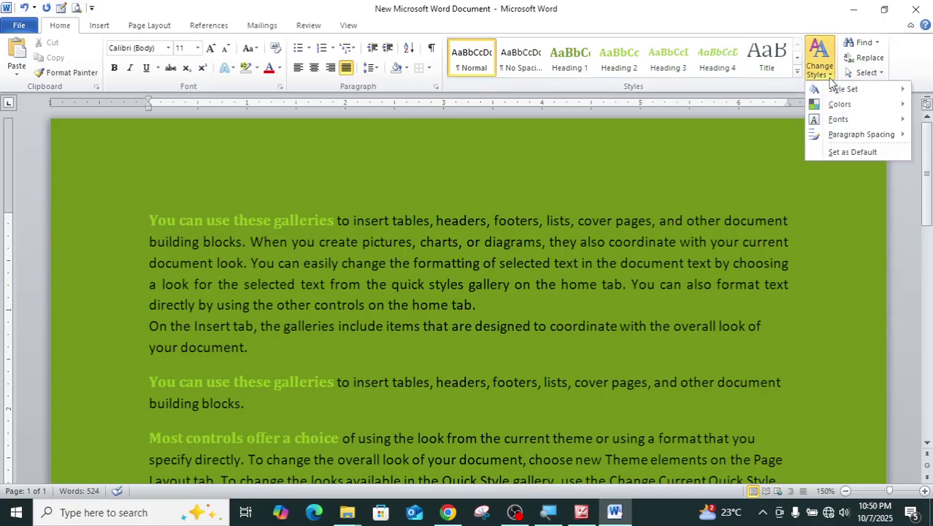
mouse_move(855, 136)
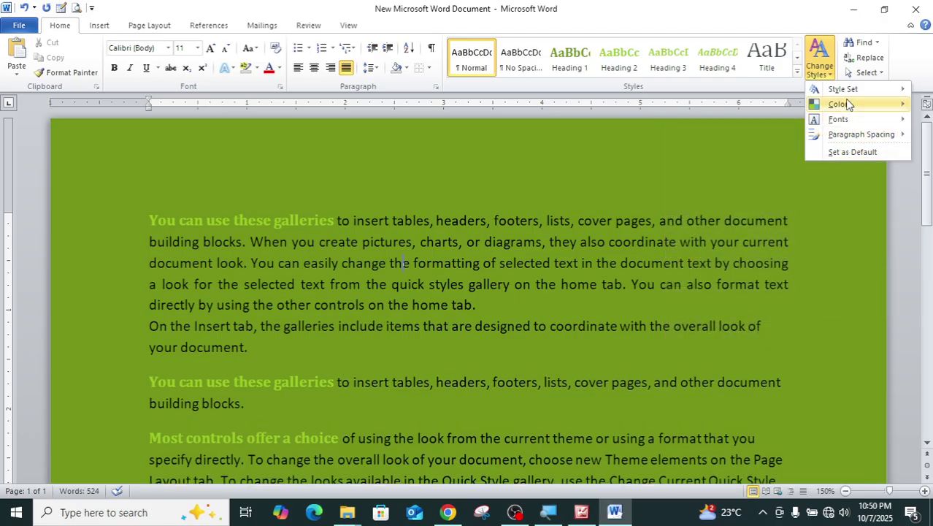
left_click(825, 76)
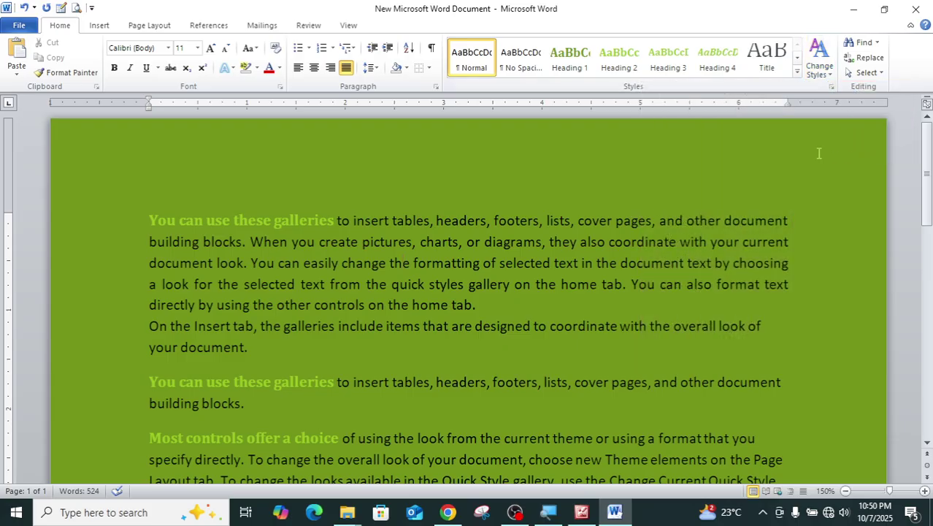
left_click(158, 26)
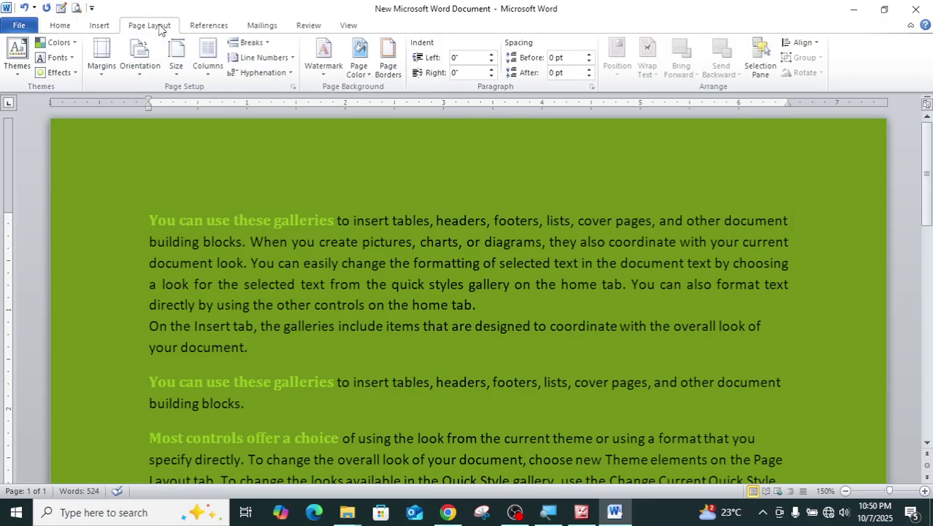
Step: Remove the page color from the document so the page has no color
left_click(357, 68)
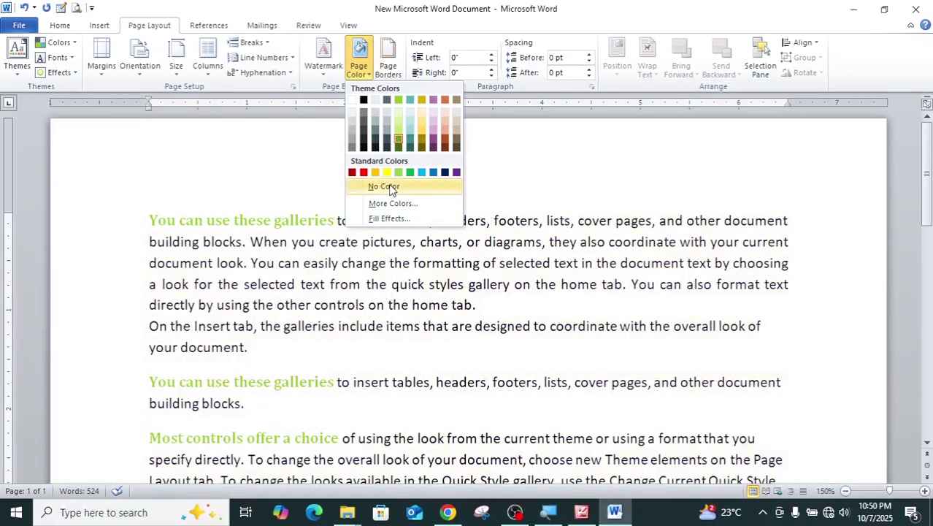
left_click(383, 186)
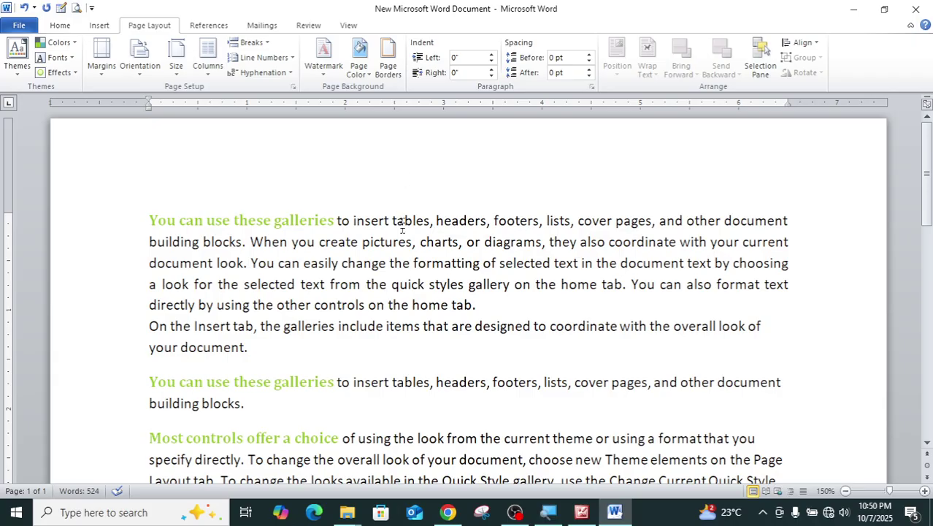
left_click_drag(149, 221, 177, 237)
left_click(181, 262)
Step: Search the document for "blocks", look through the highlighted matches, and close the search
left_click(64, 26)
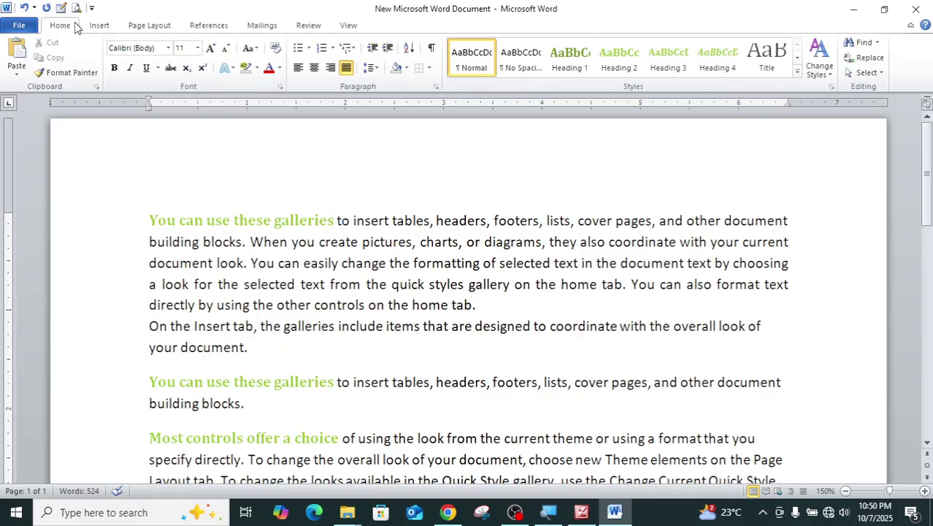
left_click(866, 47)
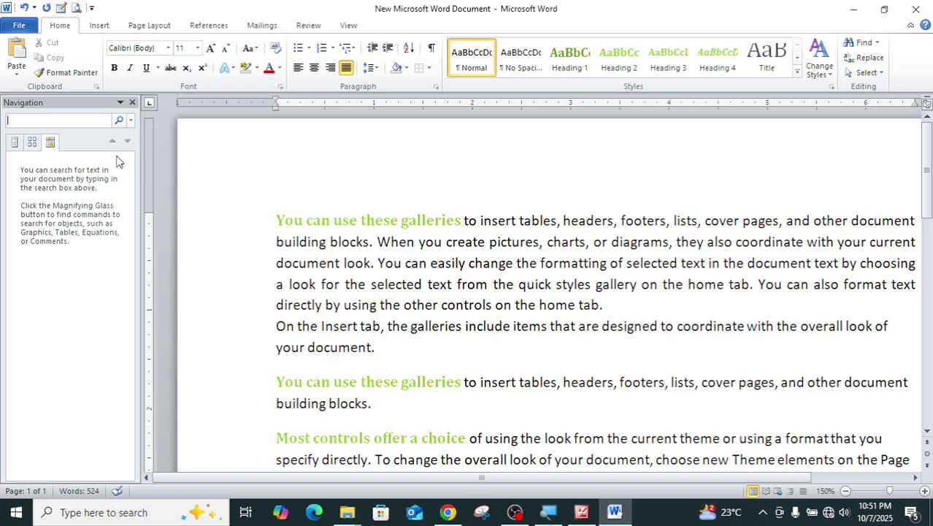
type("blocks")
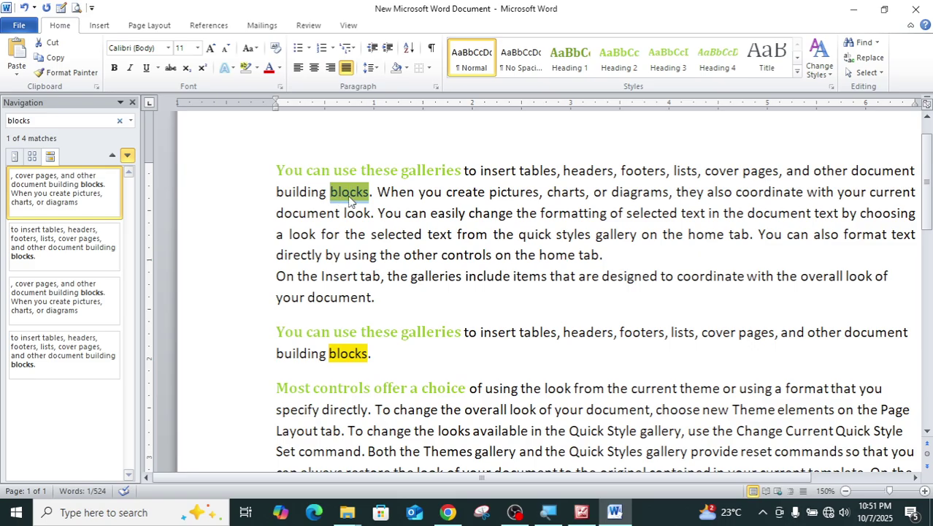
left_click(363, 350)
scroll(363, 350, "down", 4)
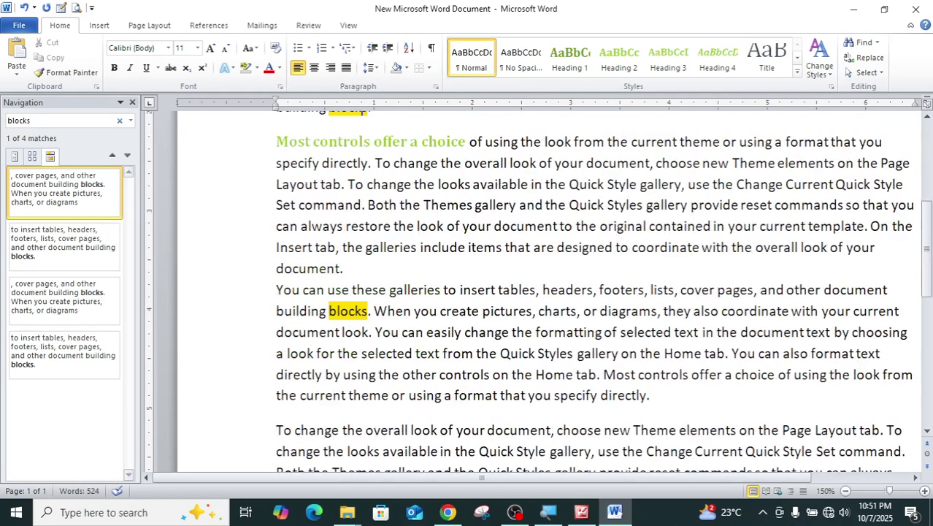
scroll(349, 277, "up", 5)
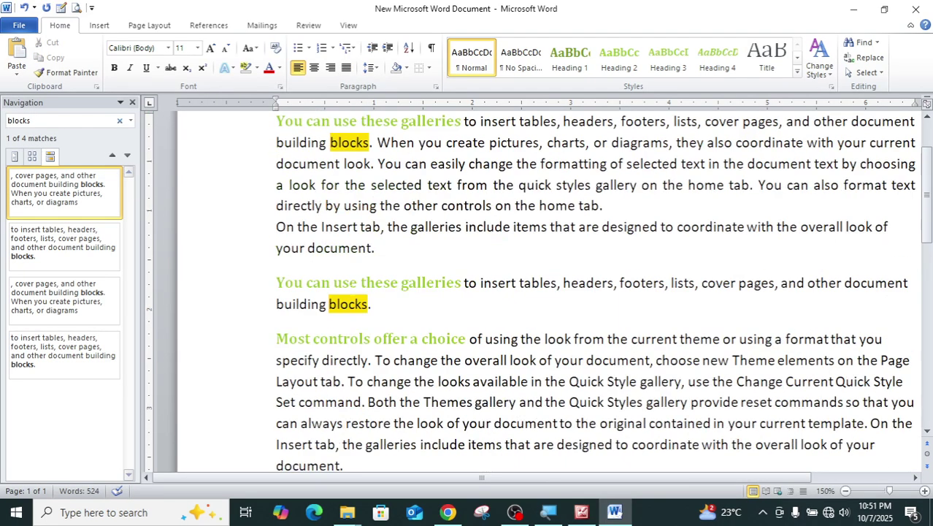
left_click(131, 103)
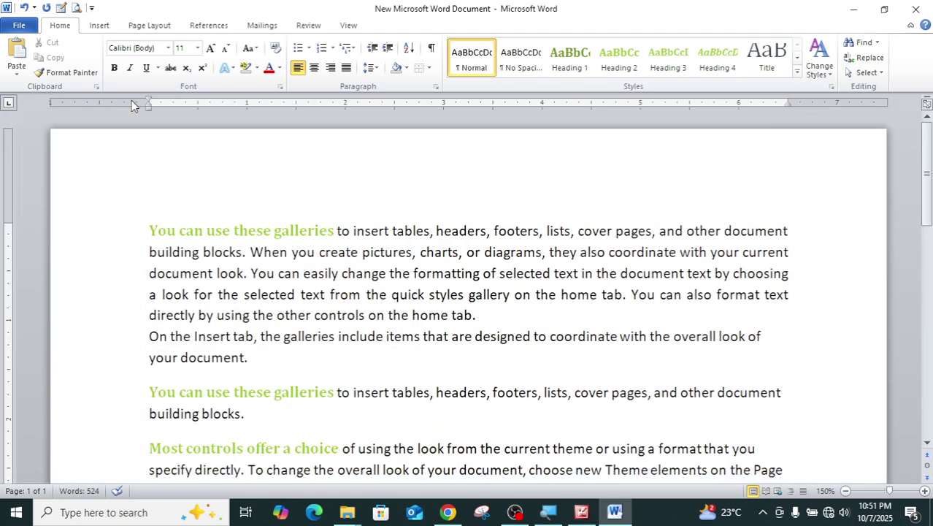
Step: Bring up Find and Replace and look over its Find, Go To and Replace options
left_click(865, 58)
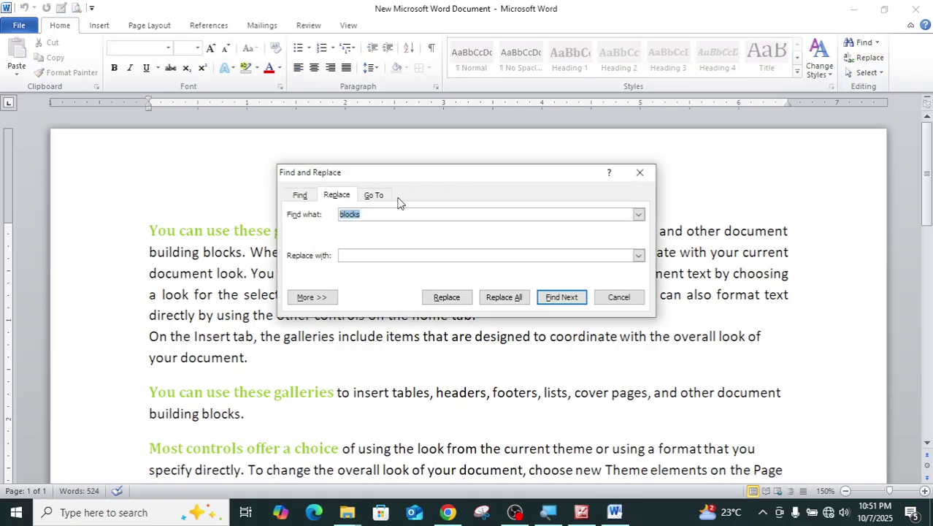
left_click_drag(396, 170, 467, 162)
left_click(370, 189)
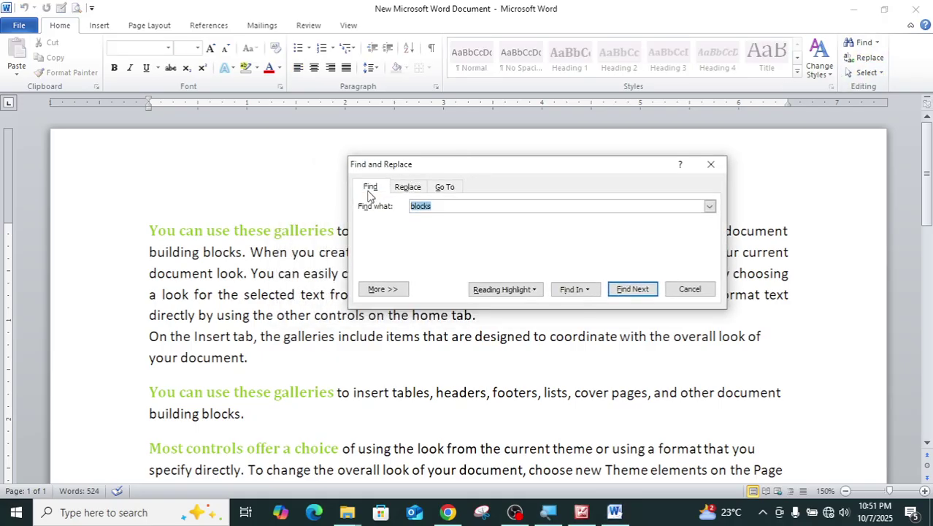
left_click(413, 190)
left_click(443, 186)
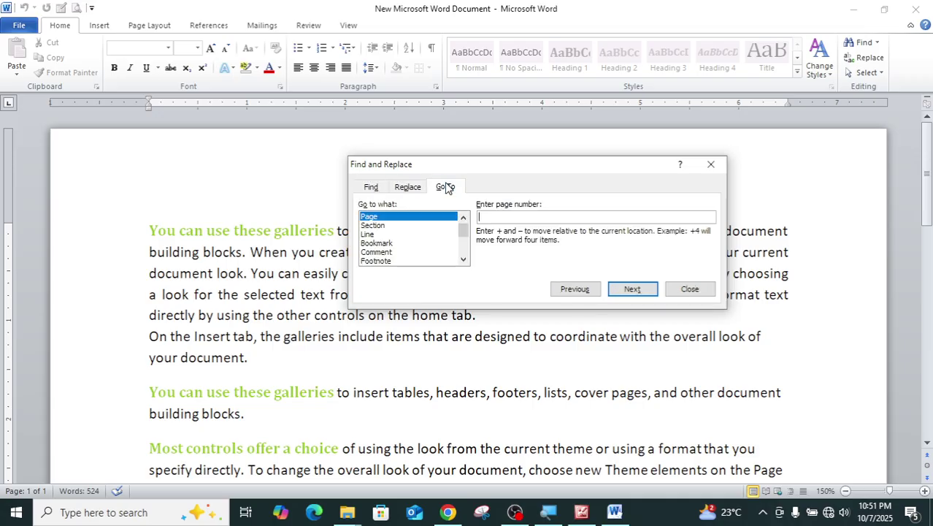
left_click(407, 187)
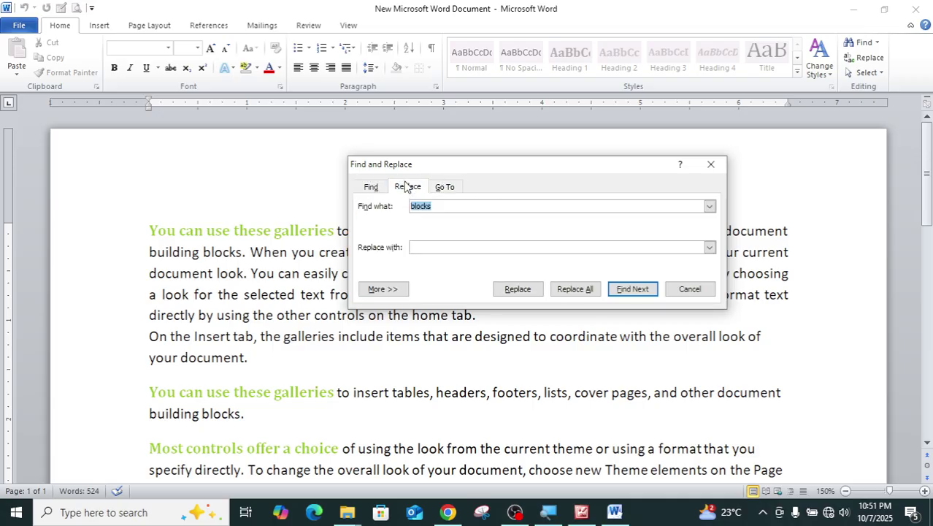
Step: Set up a replacement of the word "blocks" with "color"
left_click(438, 207)
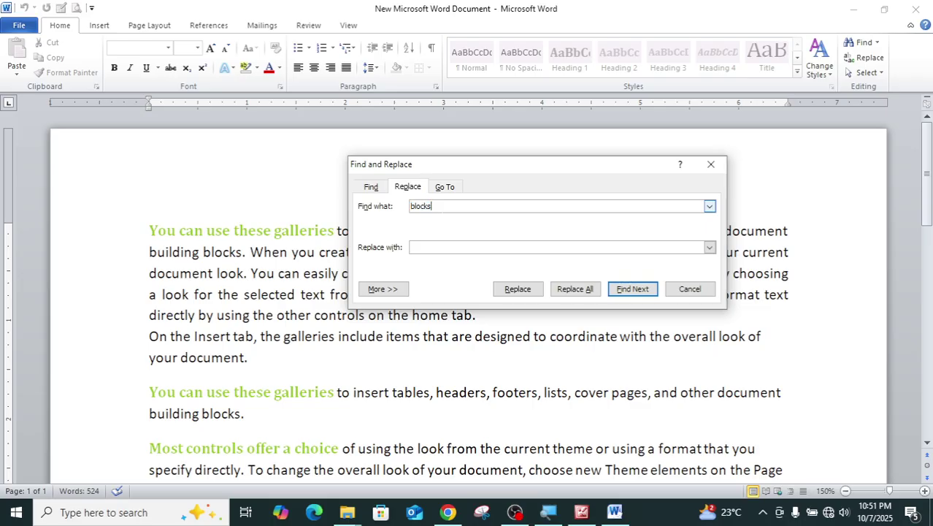
double_click(420, 209)
left_click_drag(420, 210, 408, 211)
key("End")
key("shift+Home")
left_click(414, 247)
left_click_drag(440, 165, 505, 168)
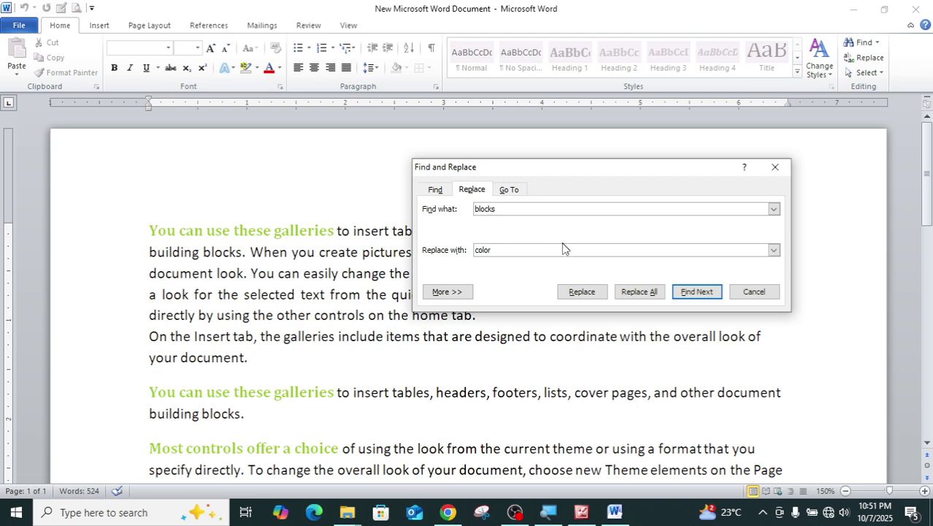
Step: Replace one occurrence of "blocks" with "color" individually and all remaining occurrences at once, closing Find and Replace
left_click(582, 291)
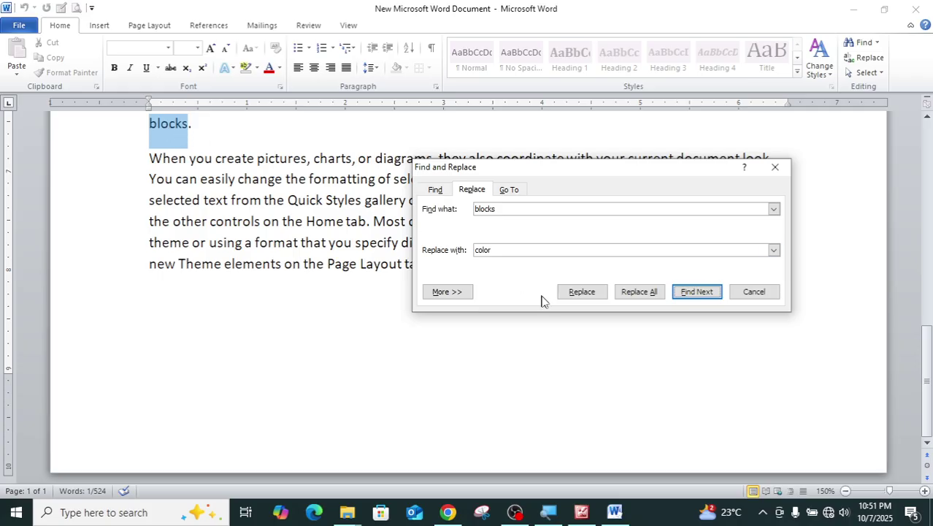
left_click(577, 294)
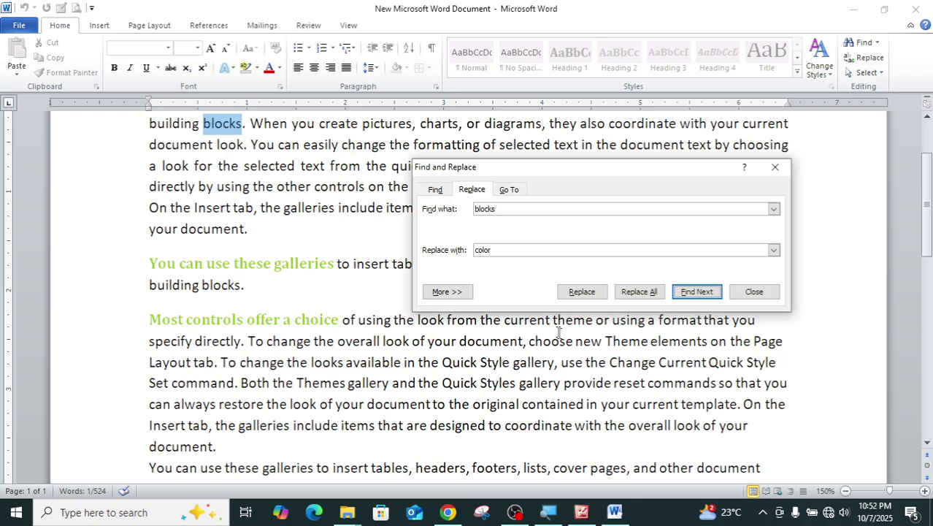
left_click(638, 291)
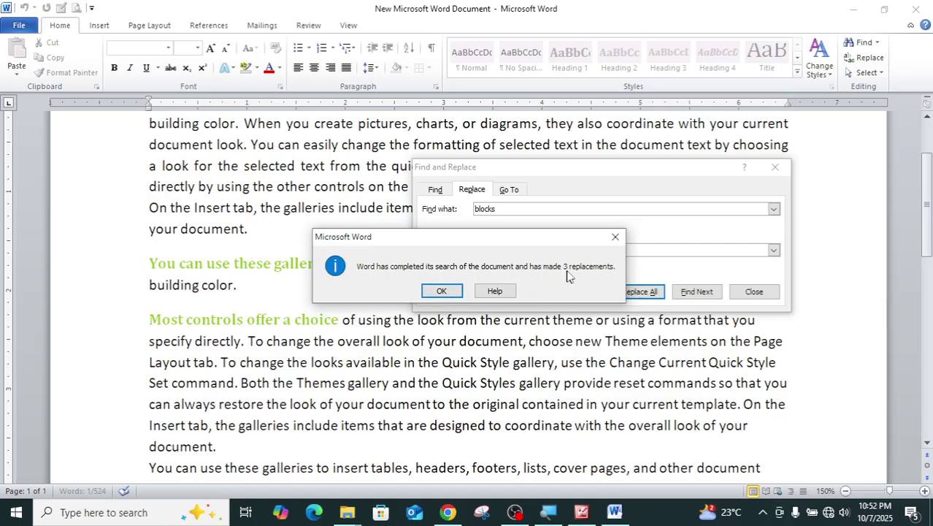
left_click(440, 291)
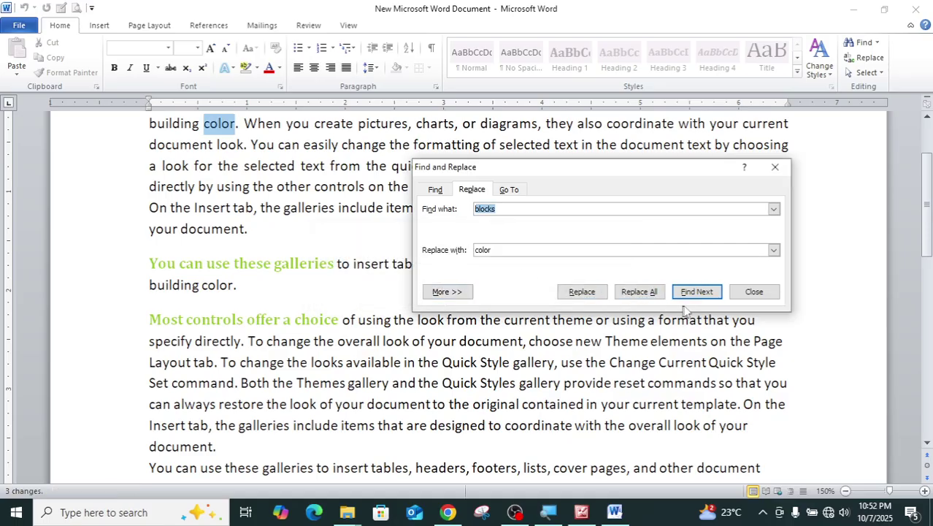
left_click(752, 293)
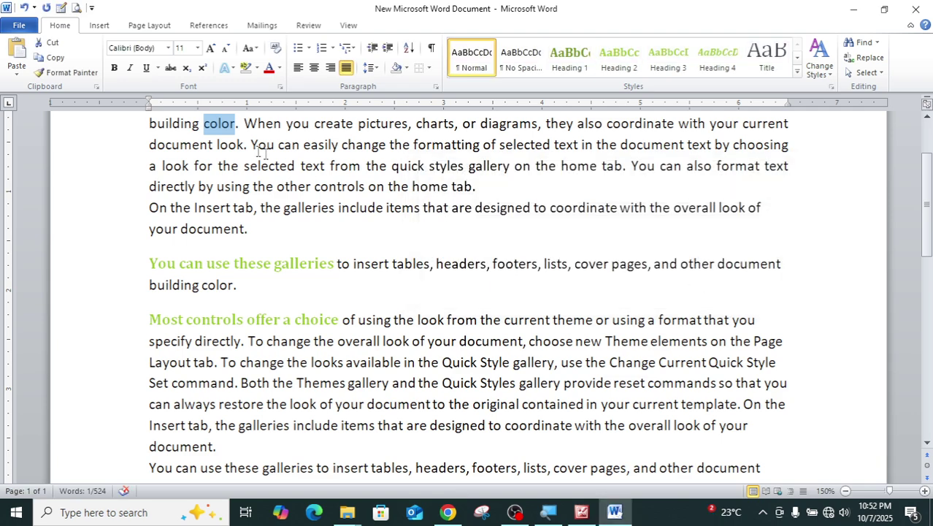
Step: Search the document for the selected word "color", check the highlighted matches, and close the search
left_click(214, 129)
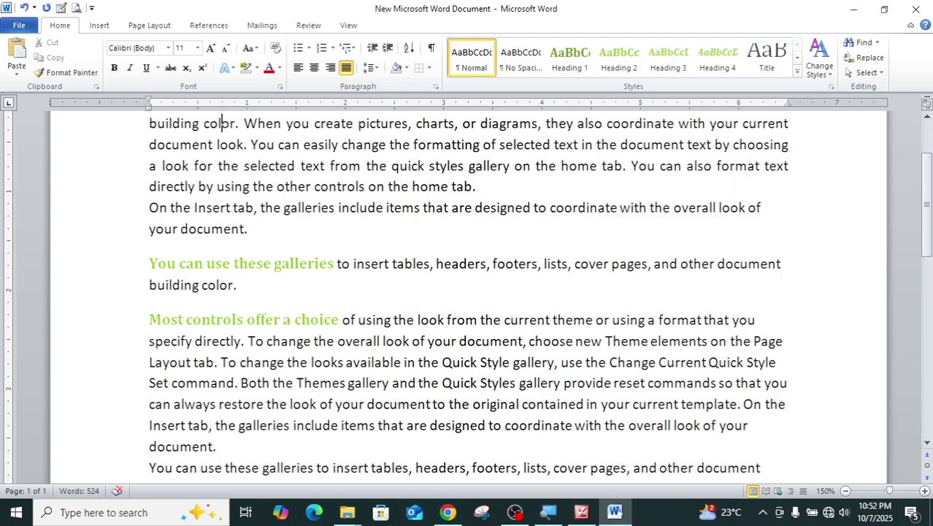
left_click_drag(237, 124, 203, 124)
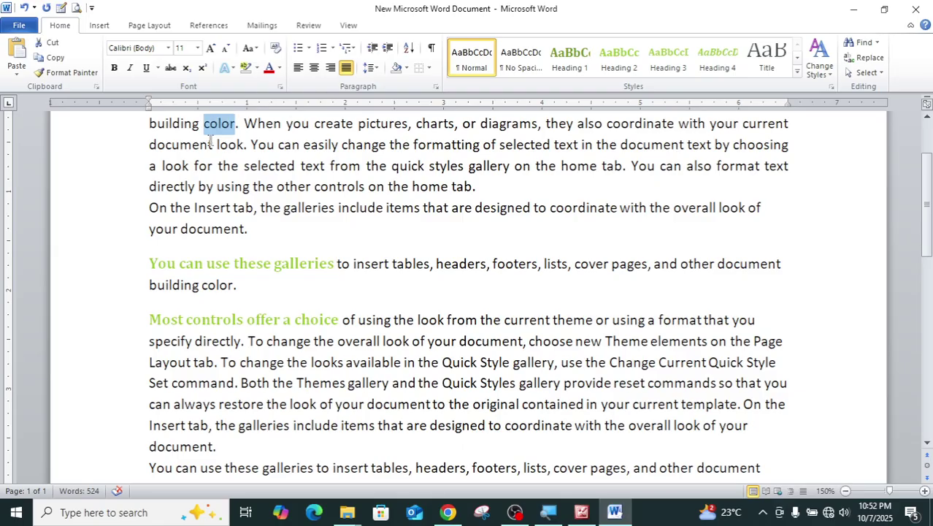
key("ctrl+f")
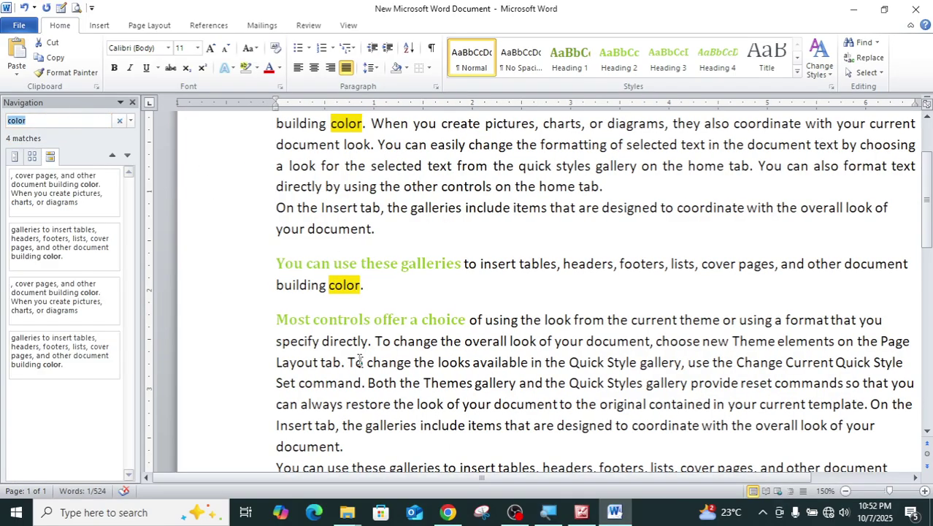
scroll(359, 360, "down", 3)
scroll(317, 322, "up", 5)
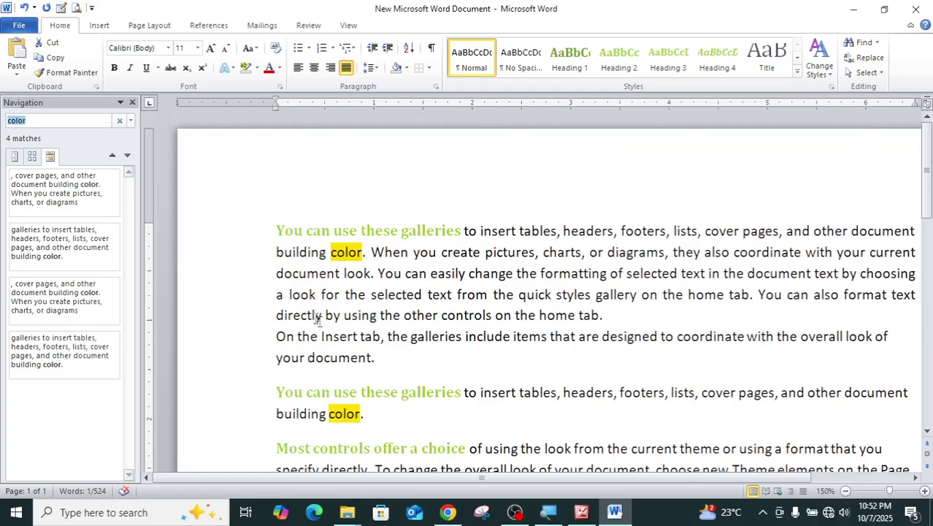
left_click(132, 102)
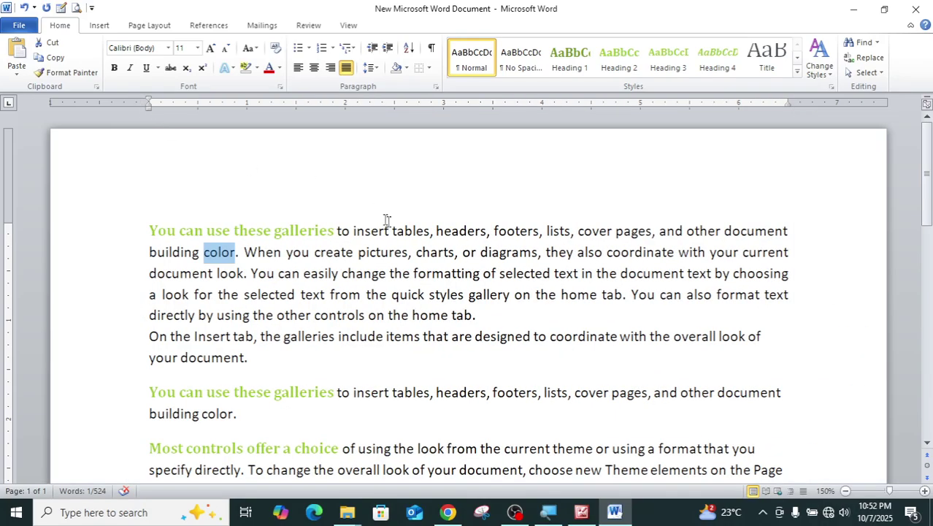
left_click(461, 273)
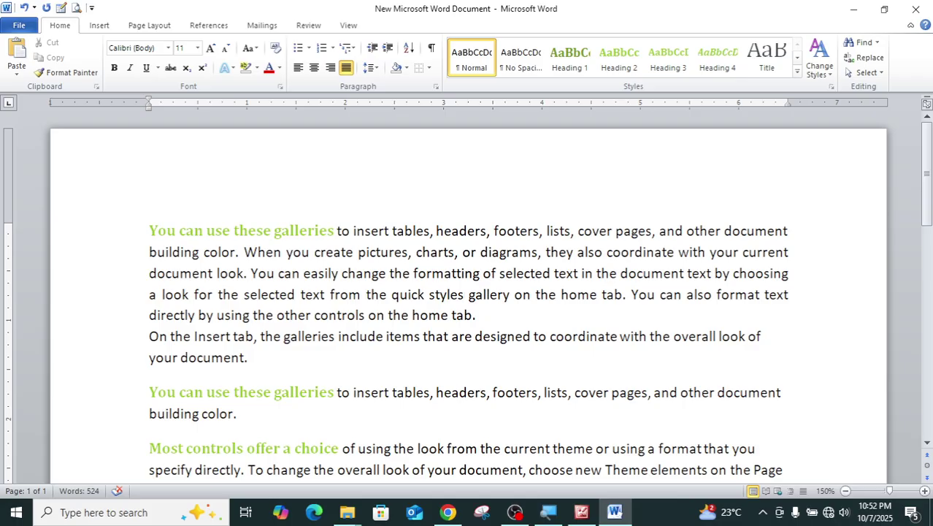
Step: Bring up the Go To options and look through the page, section, line and bookmark targets
left_click(867, 58)
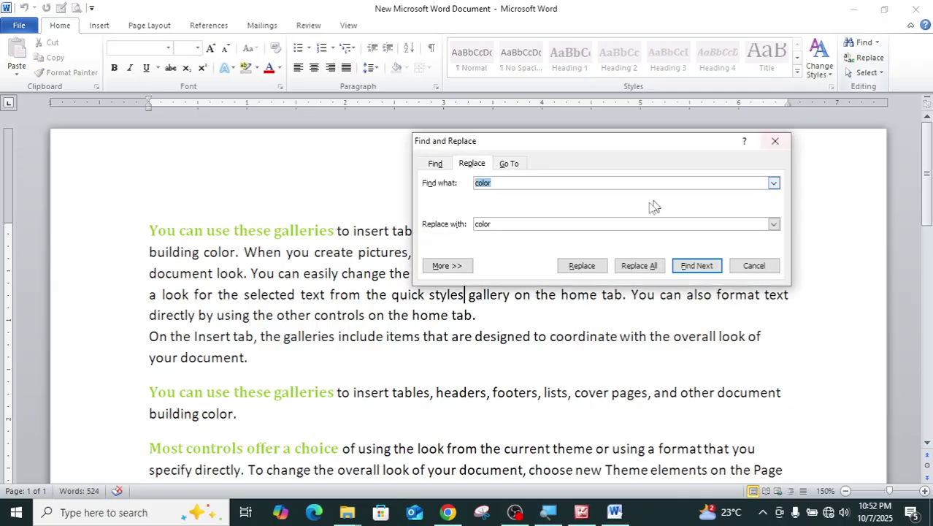
left_click(508, 164)
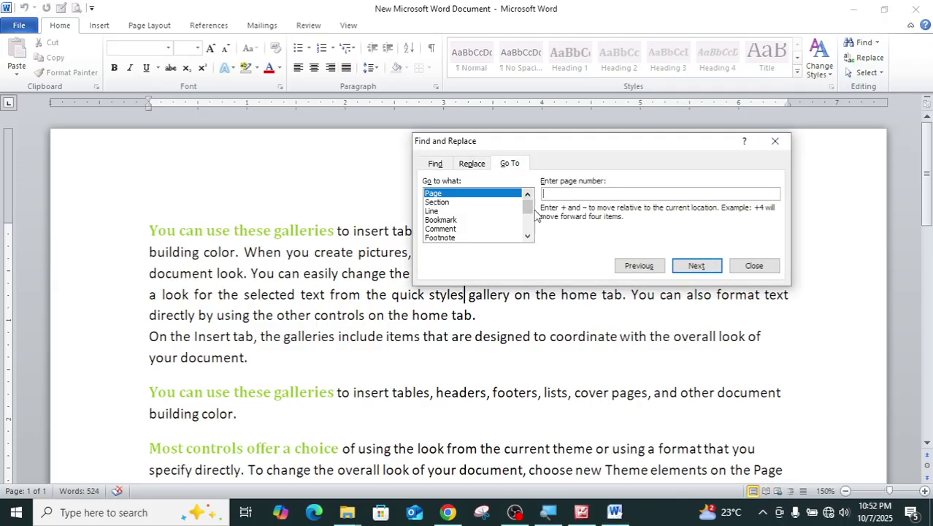
left_click(449, 203)
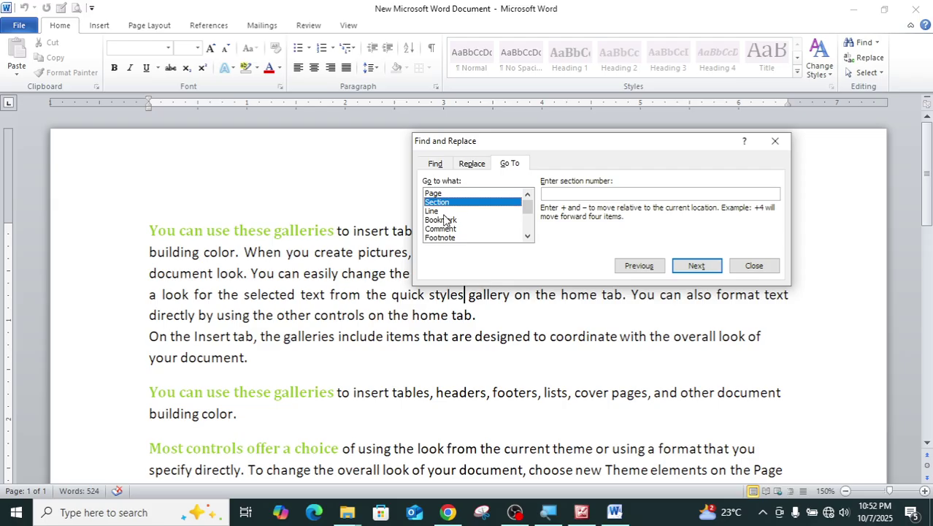
left_click(445, 212)
left_click(459, 220)
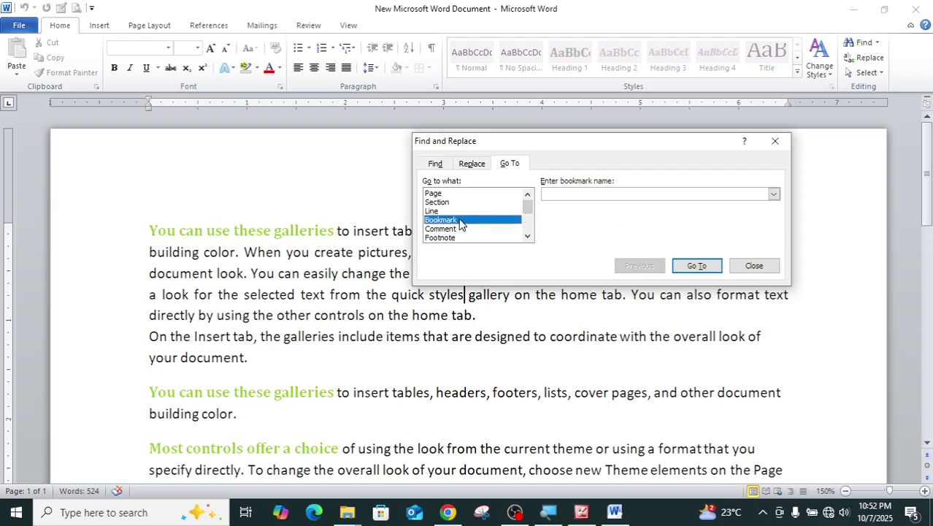
left_click(443, 211)
left_click(439, 204)
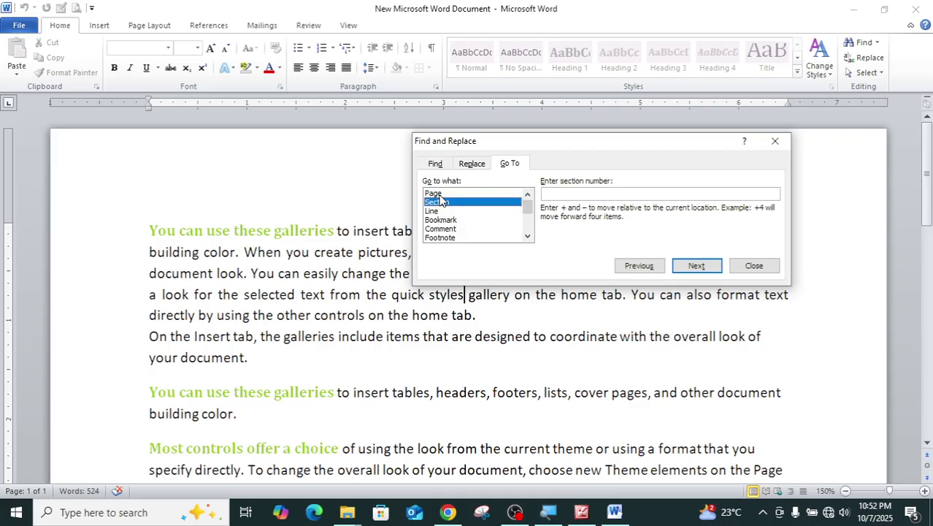
left_click(439, 195)
Step: Go to line 10 of the document and place the cursor at its start
left_click(449, 211)
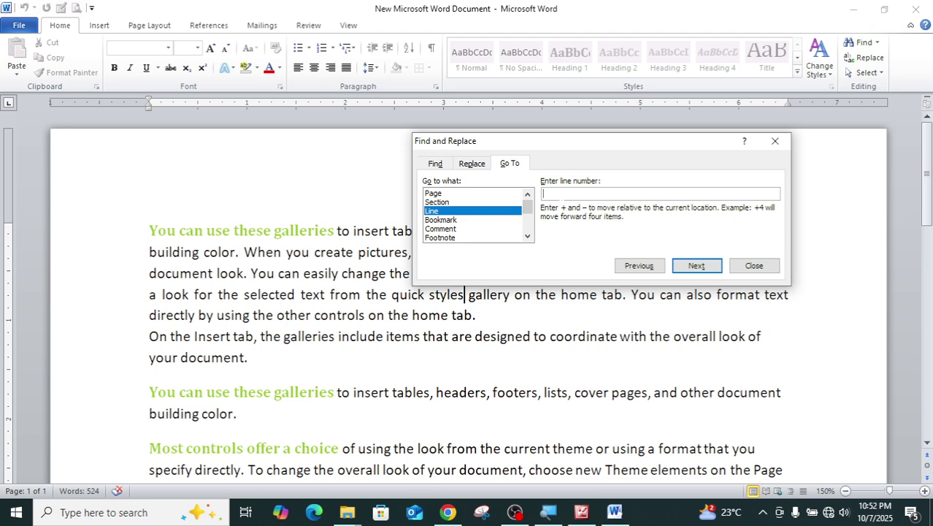
type("10")
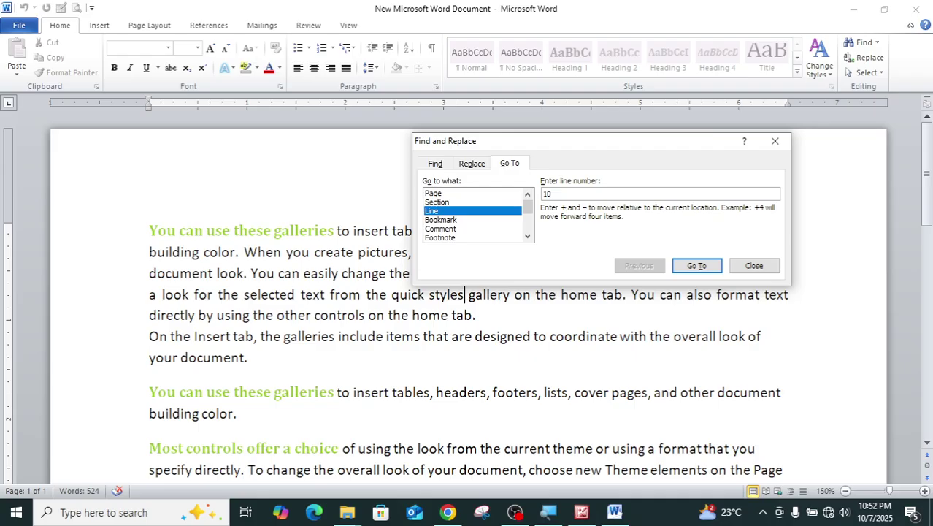
key("Return")
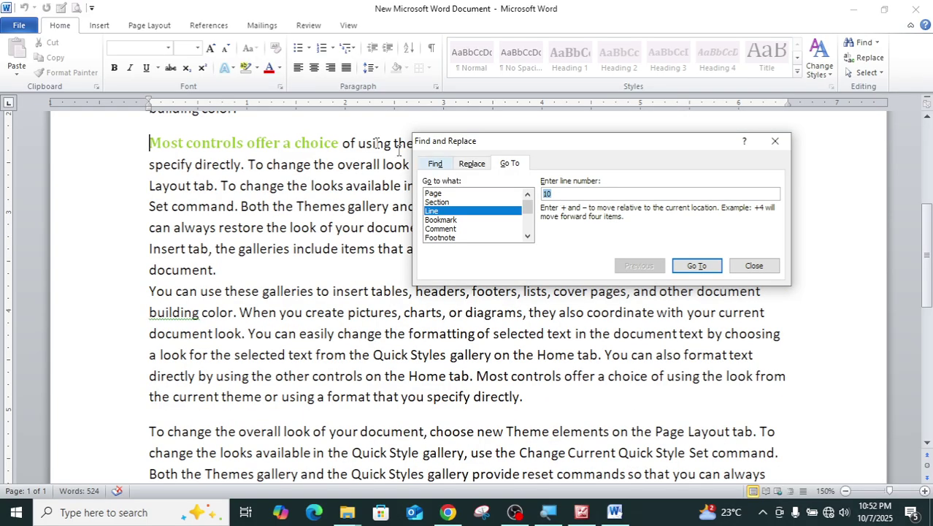
left_click(150, 143)
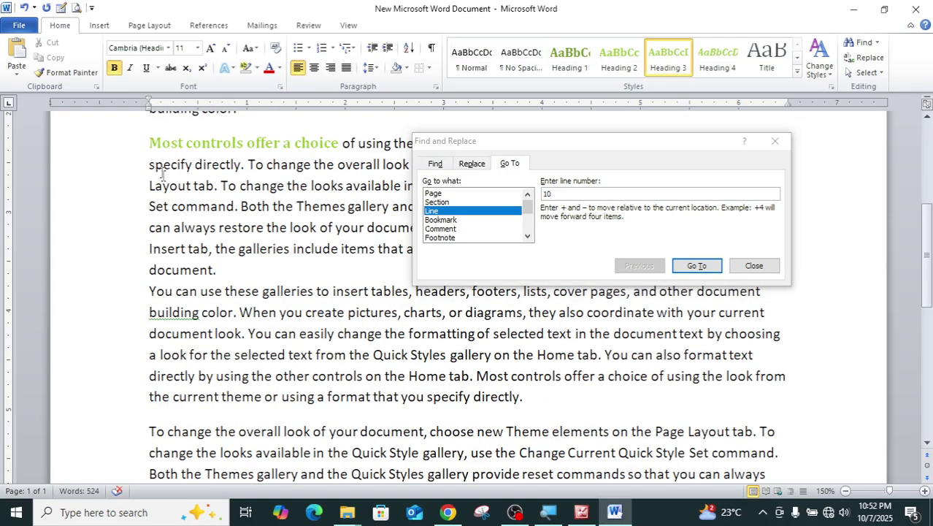
Step: Go to line 25 of the document and place the cursor at the start of that line
left_click(556, 194)
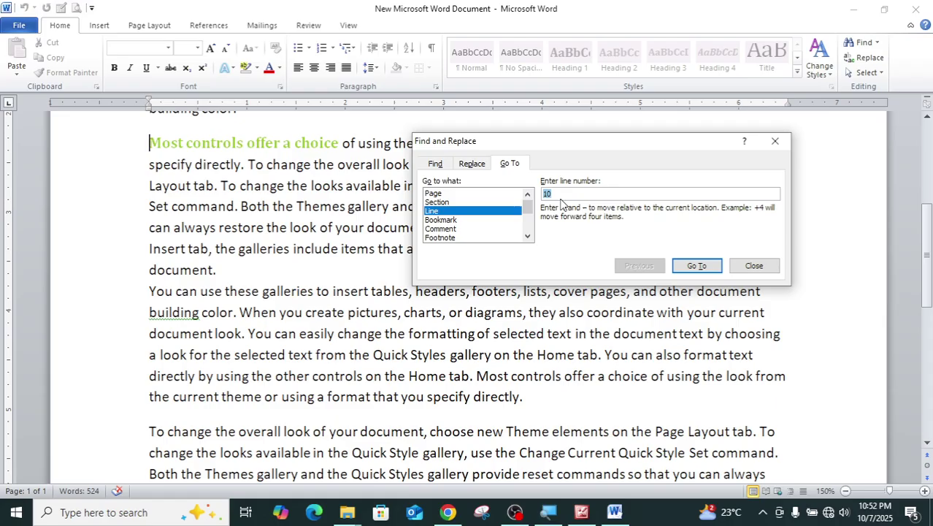
type("25")
key("Return")
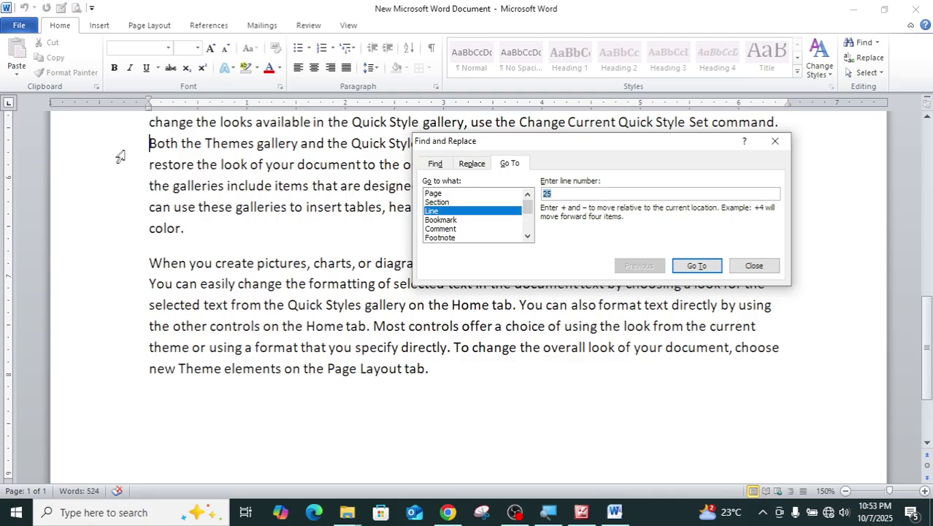
left_click(149, 145)
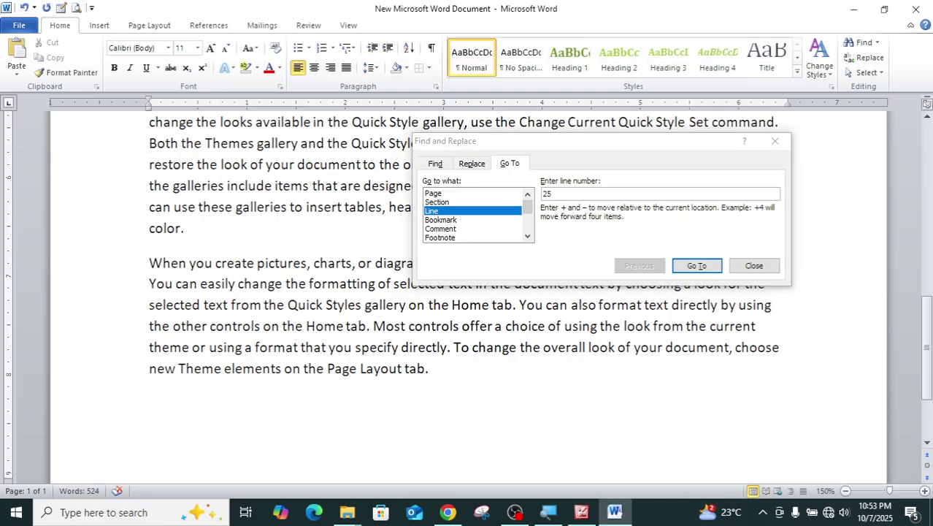
left_click_drag(204, 143, 166, 145)
key("Right")
key("Home")
Step: Go to line 1 of the document and mark the beginning of its first words
left_click(557, 208)
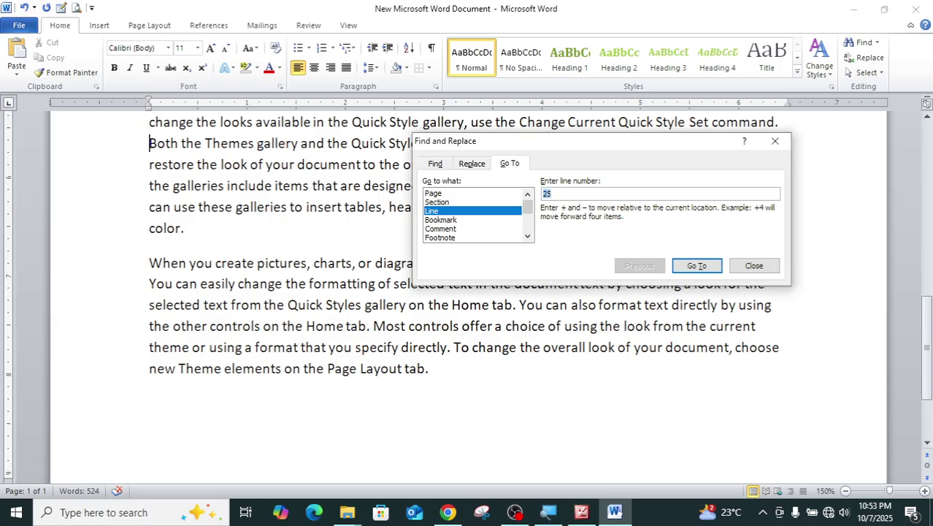
type("1")
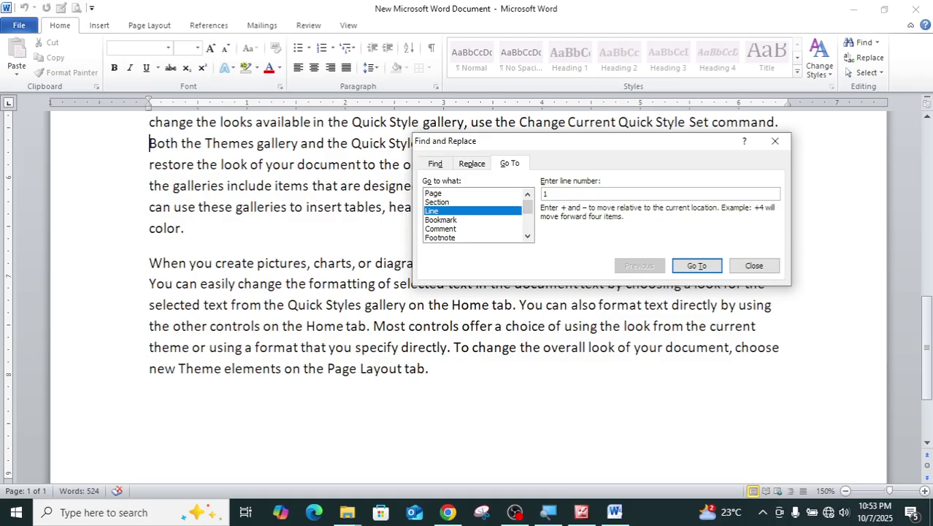
key("Return")
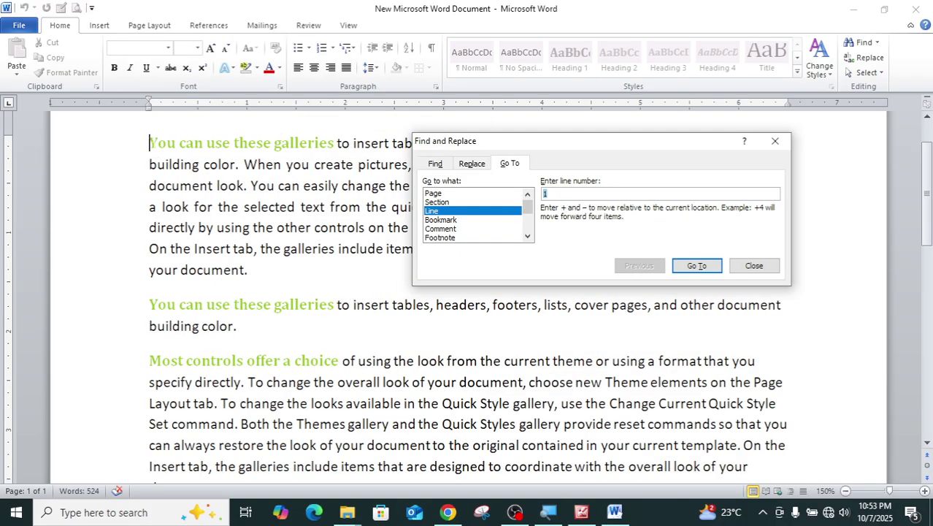
left_click(147, 143)
left_click_drag(149, 143, 191, 143)
left_click(231, 207)
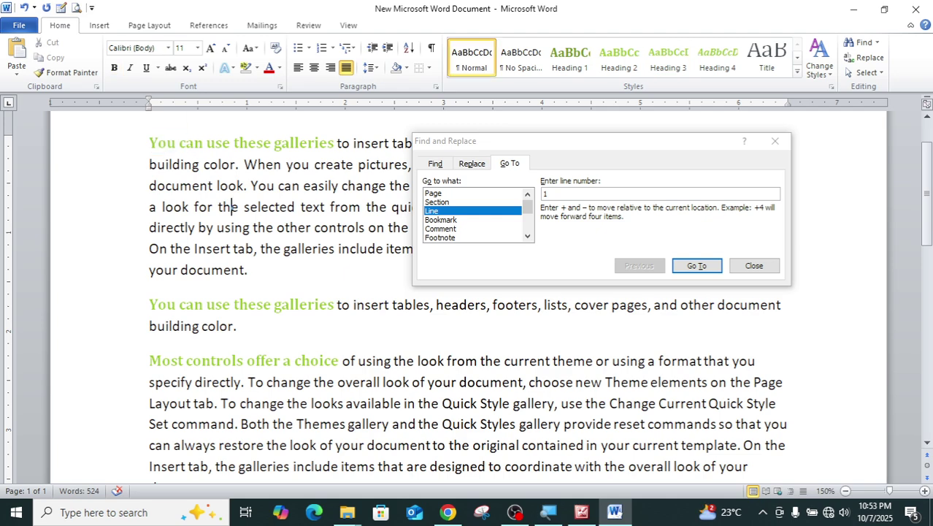
Step: Review the Find, Replace and Go To pages of the Find and Replace dialog, and close it
left_click(441, 165)
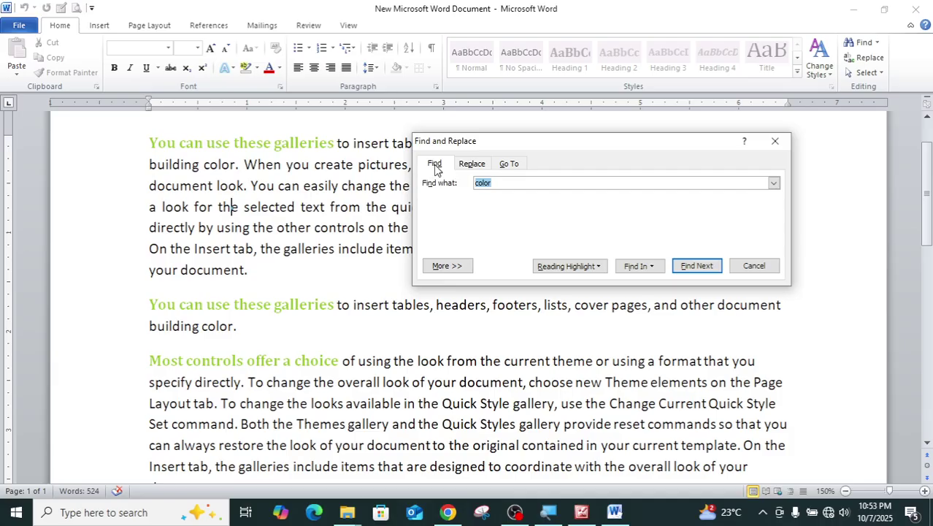
left_click(473, 164)
left_click(509, 163)
left_click(438, 165)
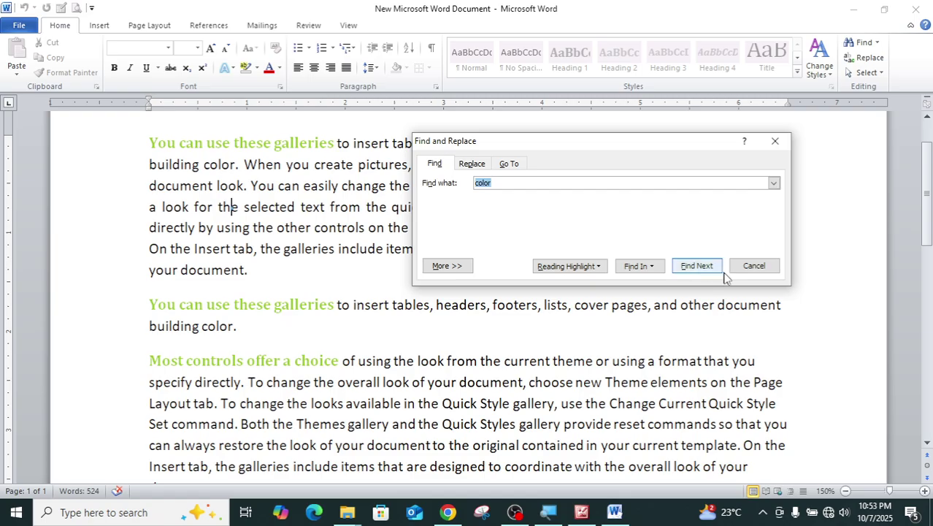
left_click(755, 266)
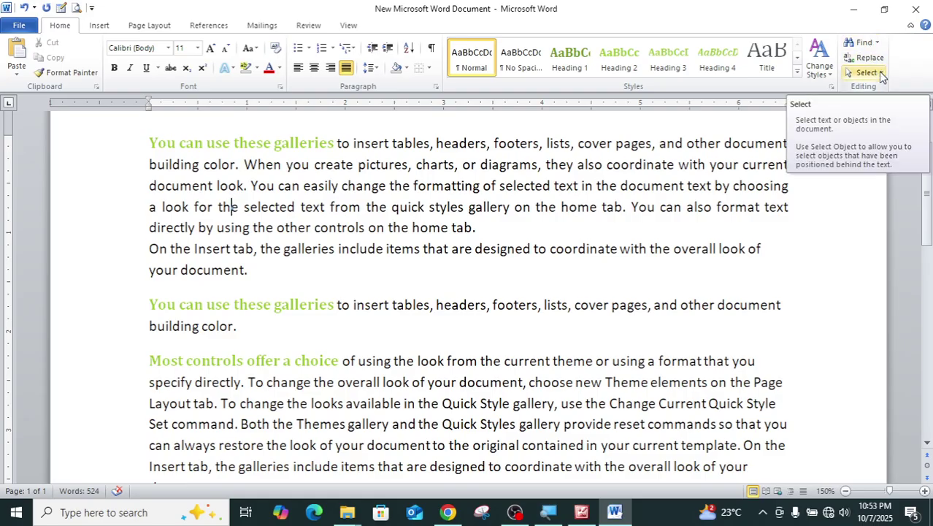
Step: Select the entire document, clear the selection, and check the Select Objects option
left_click(882, 74)
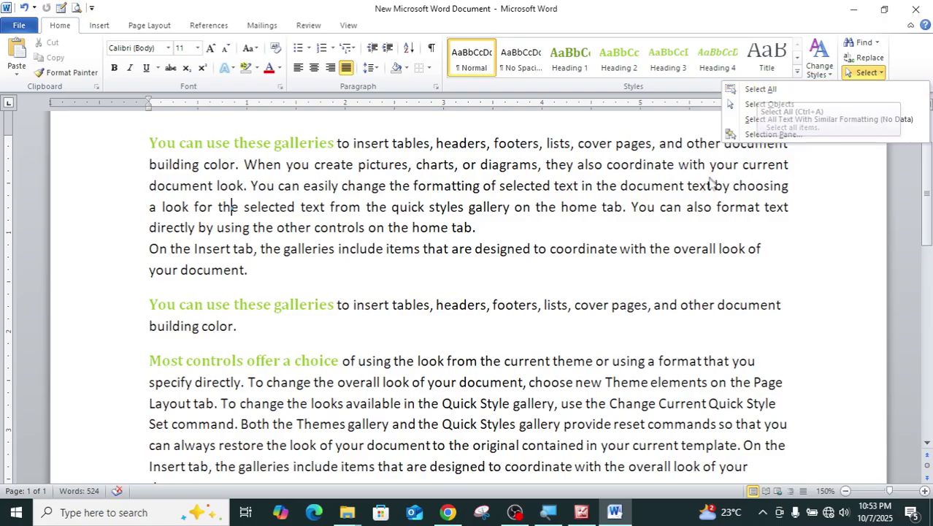
left_click(761, 89)
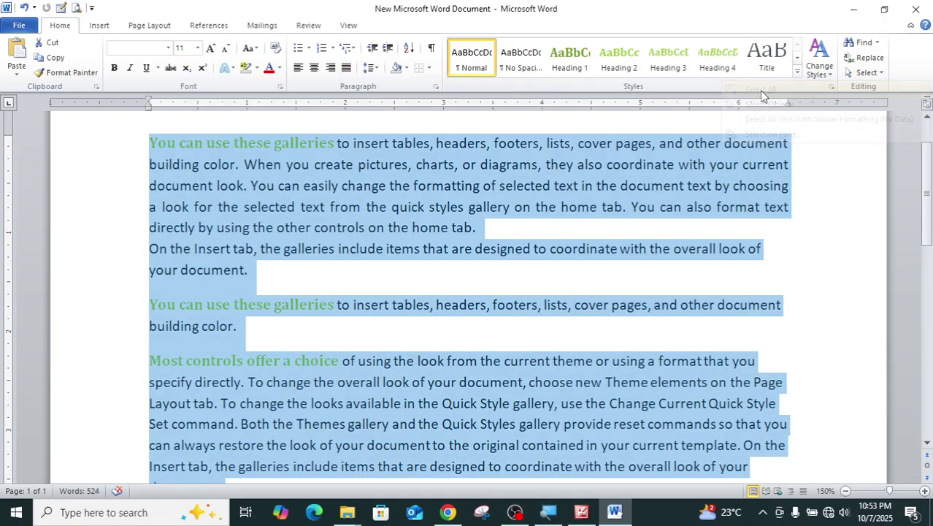
left_click(511, 189)
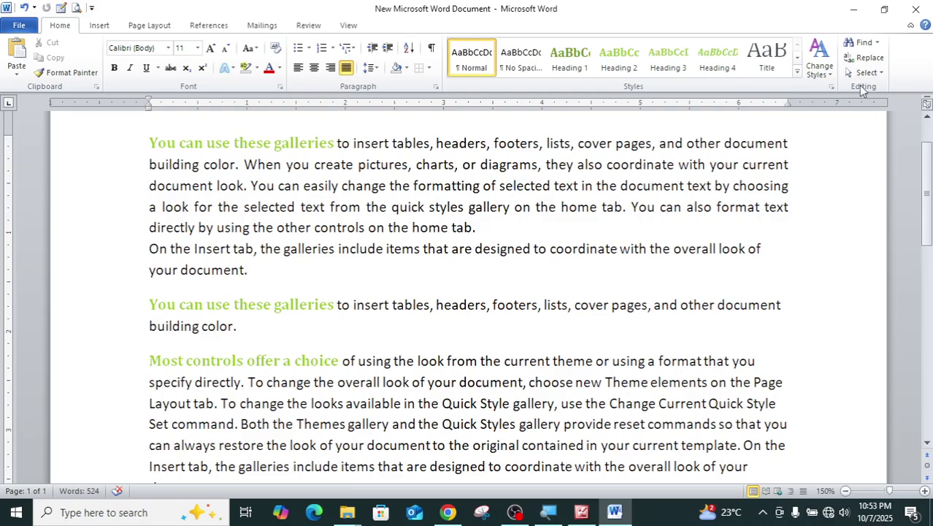
left_click(870, 73)
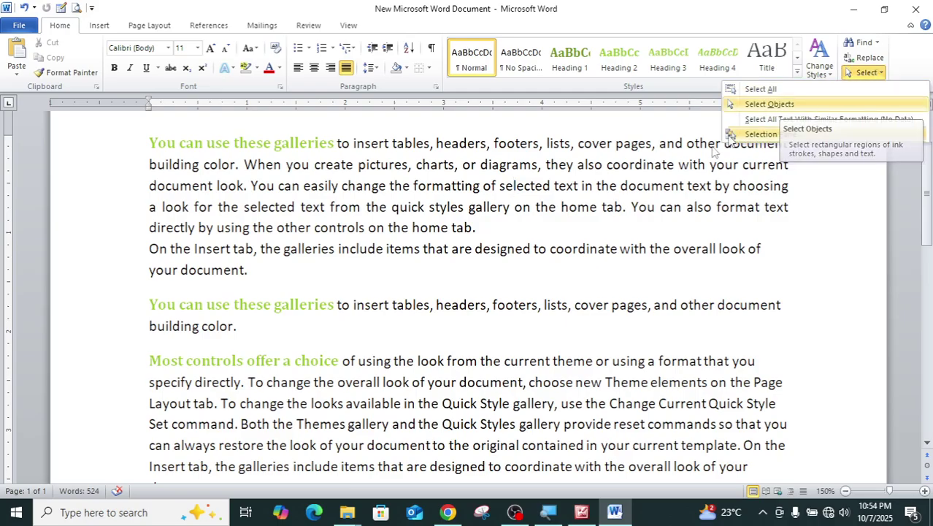
left_click(781, 106)
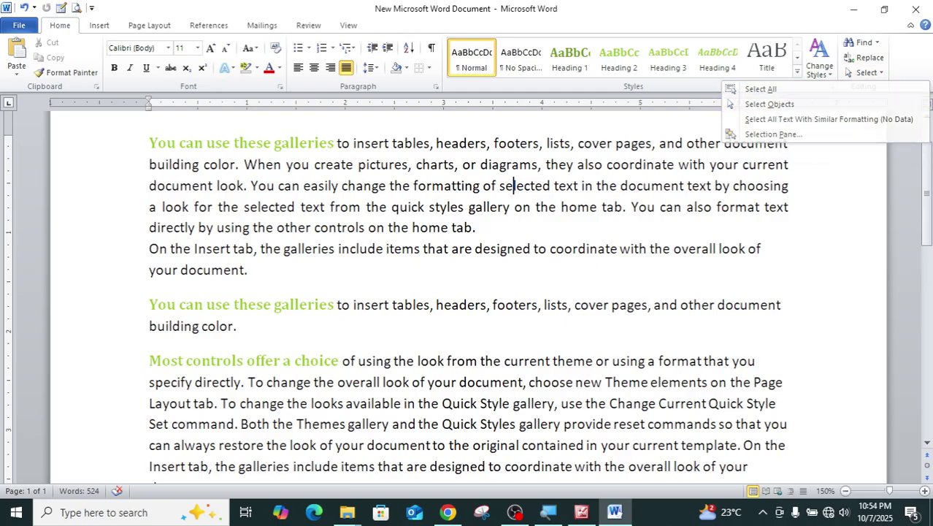
Step: Draw an oval shape about 3.7" wide and 1.01" high over the first paragraph
left_click(149, 25)
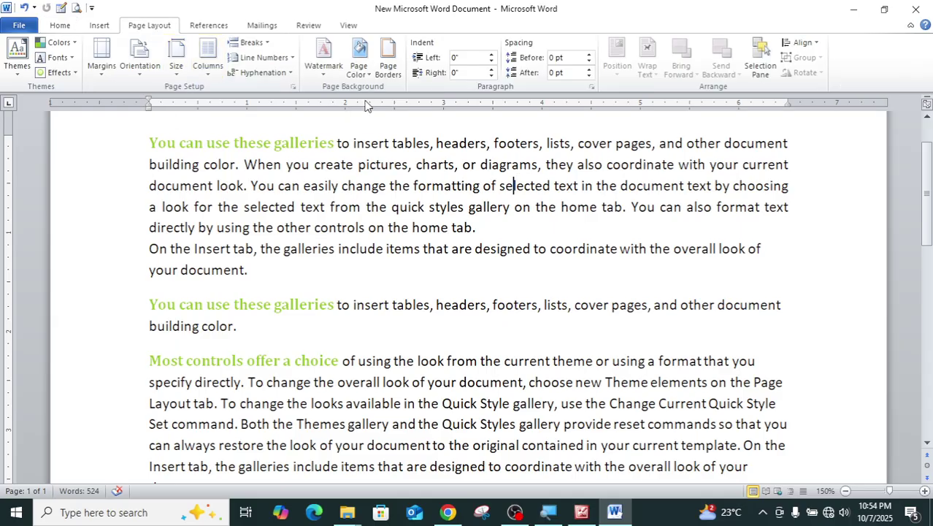
left_click(100, 25)
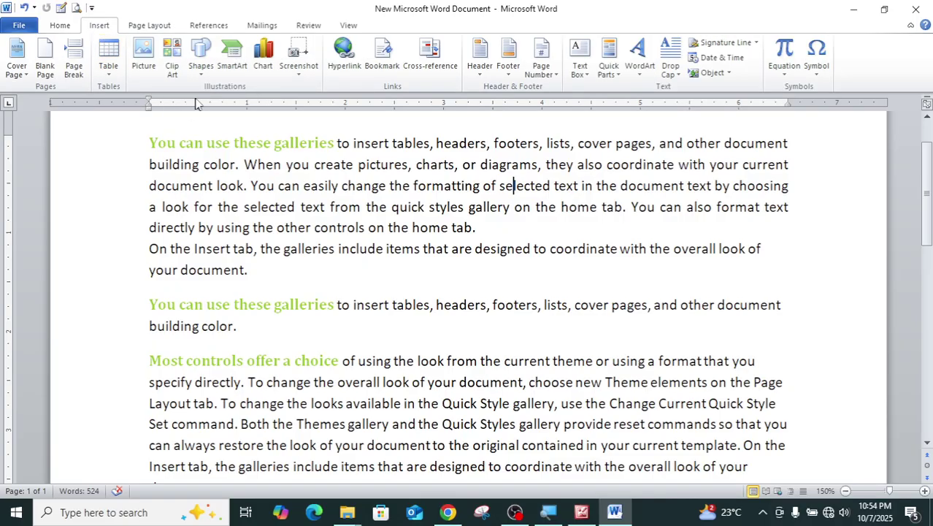
left_click(208, 73)
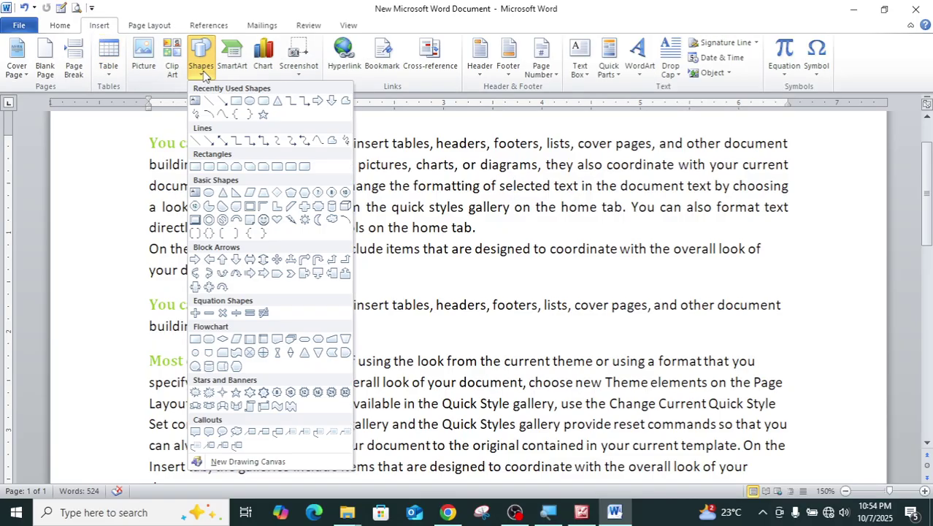
left_click(250, 102)
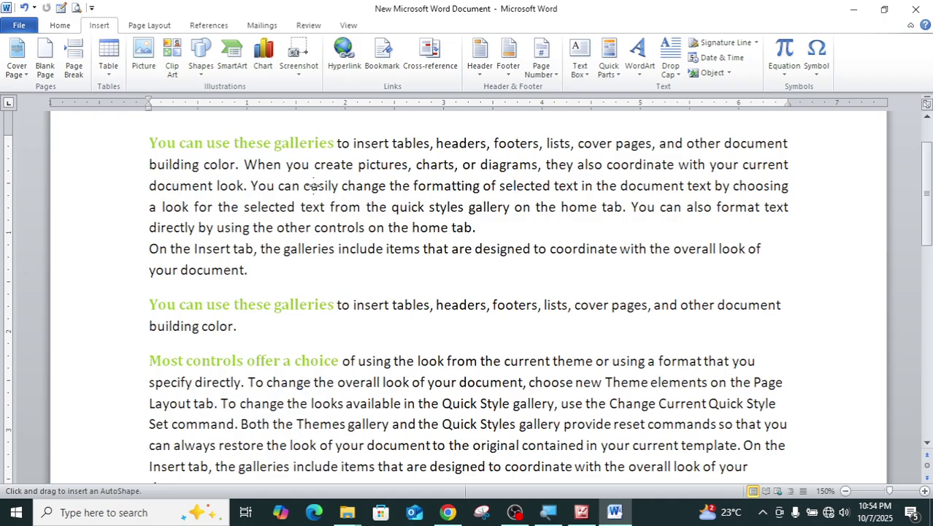
mouse_move(314, 163)
left_mouse_down()
mouse_move(354, 216)
mouse_move(484, 236)
mouse_move(657, 238)
mouse_move(678, 264)
left_mouse_up()
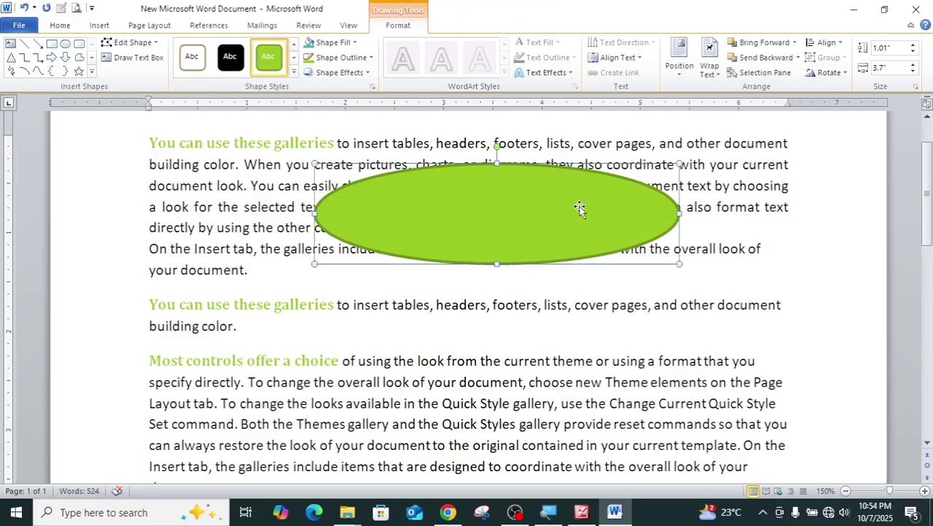
Step: Set the oval's text wrapping to Behind Text and deselect it
left_click(713, 76)
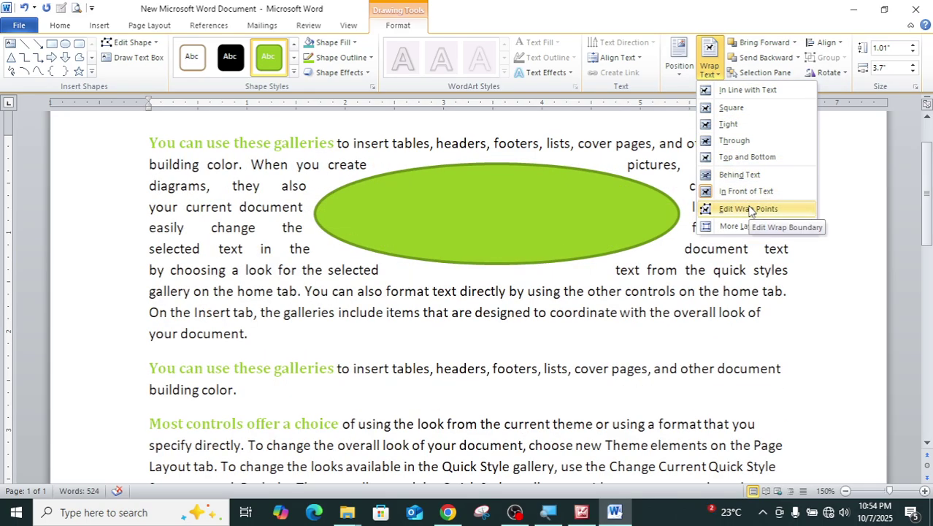
left_click(744, 175)
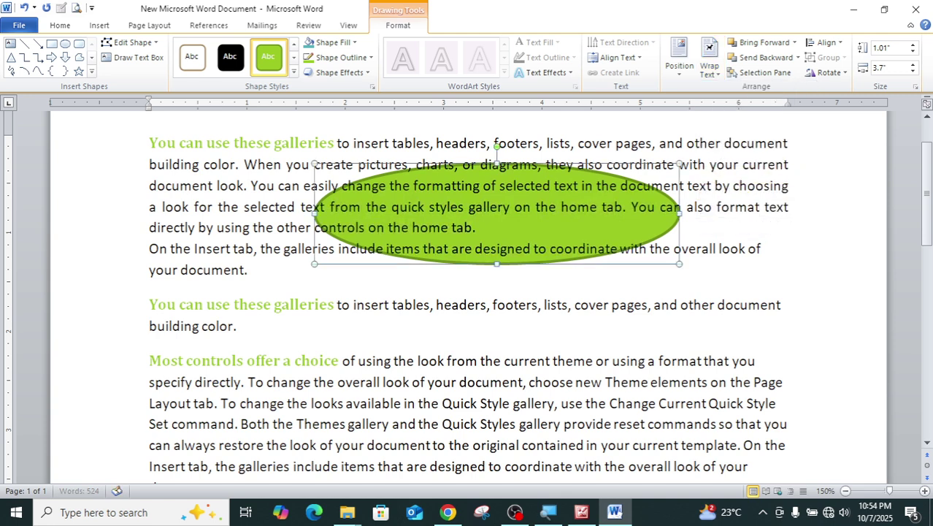
left_click(743, 180)
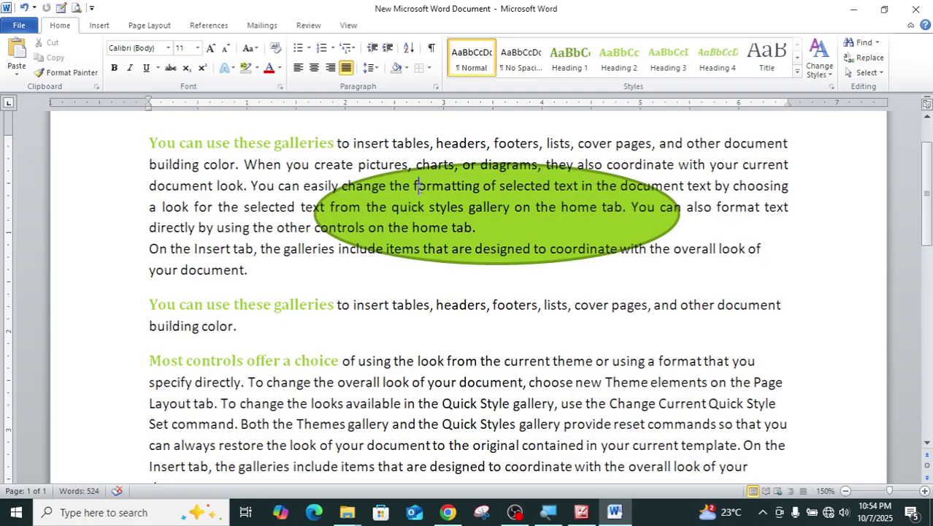
Step: Try to select the oval behind the first paragraph with the ordinary text cursor, at several places in the text and at its edge
left_click(363, 188)
key("Left")
key("Left")
key("Left")
key("Left")
key("Left")
key("Left")
key("Left")
key("Left")
key("Left")
key("Left")
key("Left")
key("Left")
key("Left")
key("Left")
key("Left")
key("Left")
key("Left")
left_click_drag(298, 192, 438, 194)
left_click(431, 204)
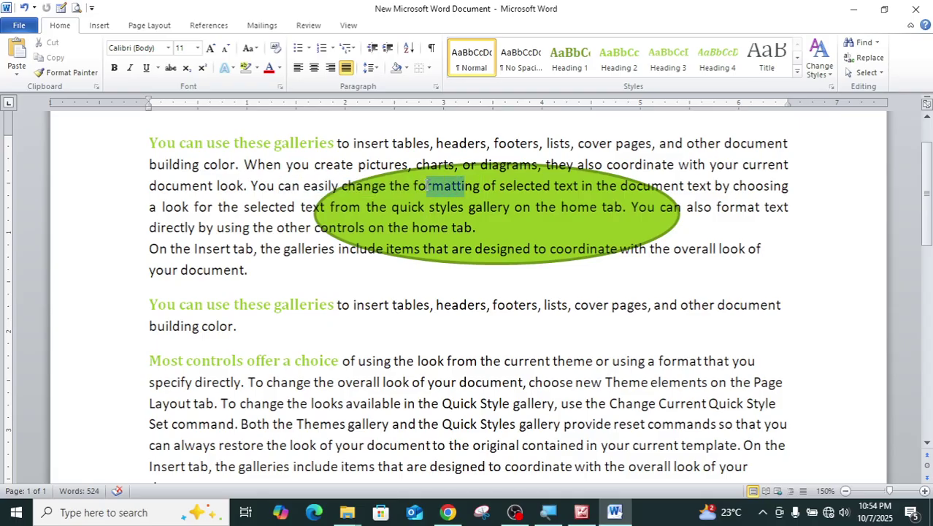
left_click(449, 249)
left_click(450, 257)
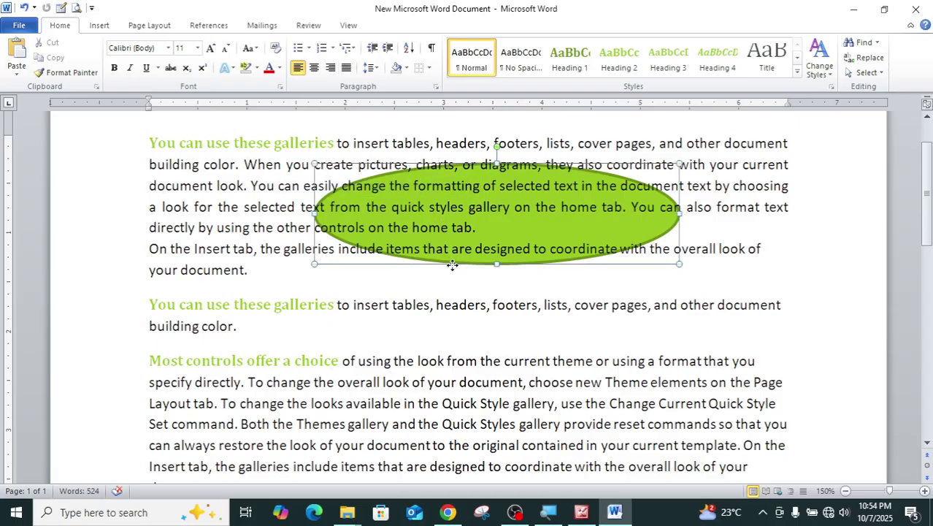
left_click(448, 231)
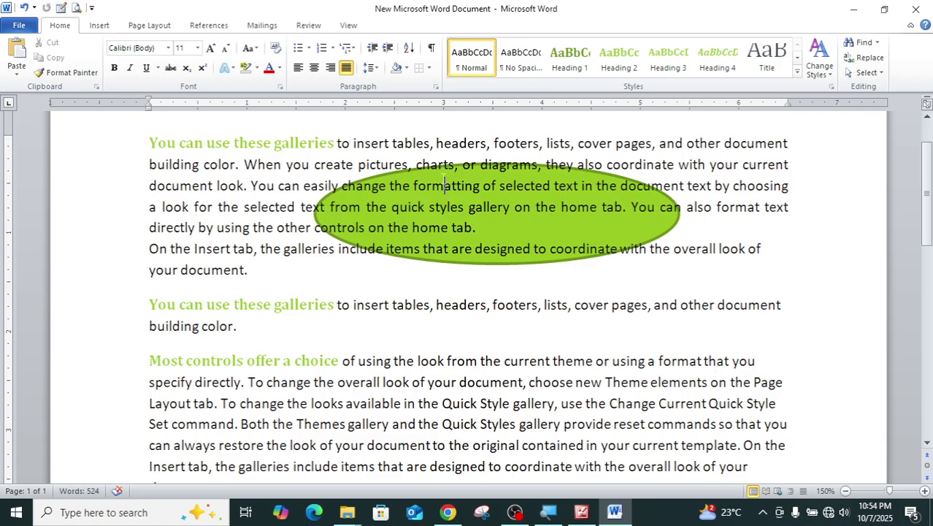
left_click(279, 207)
left_click(448, 208)
Step: Use Select Objects to select the oval behind the text, and leave object selection
left_click(869, 72)
left_click(782, 105)
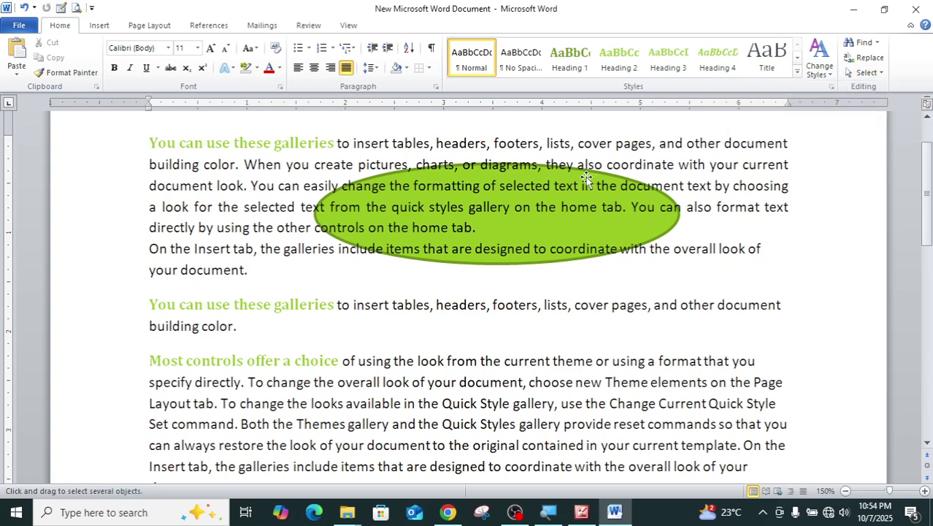
left_click(507, 203)
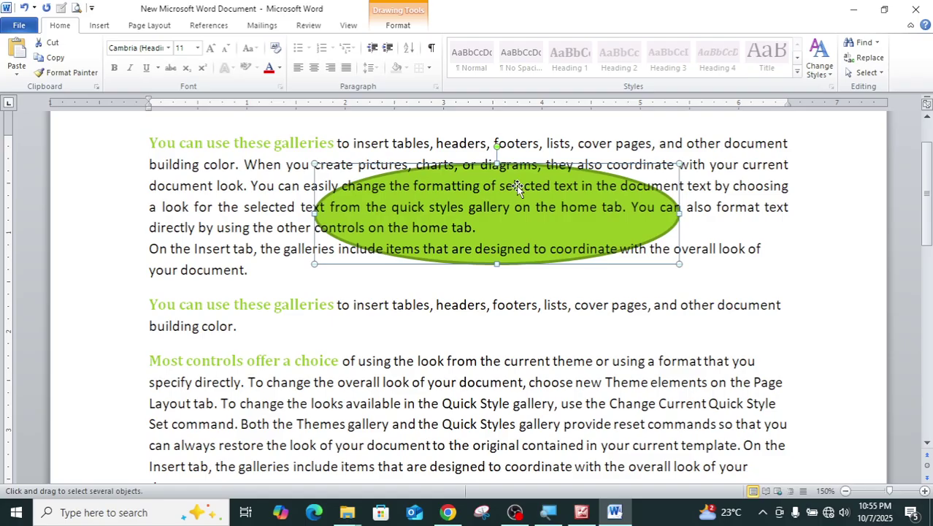
key("Escape")
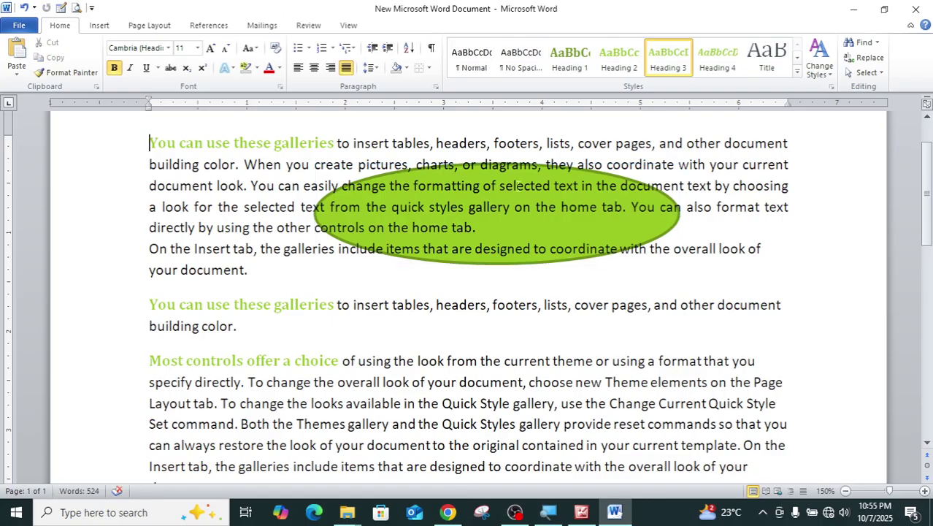
Step: Try again to grab the oval with the ordinary text cursor by selecting words lying over it, and clear the text selection
left_click(593, 144)
left_click(552, 187)
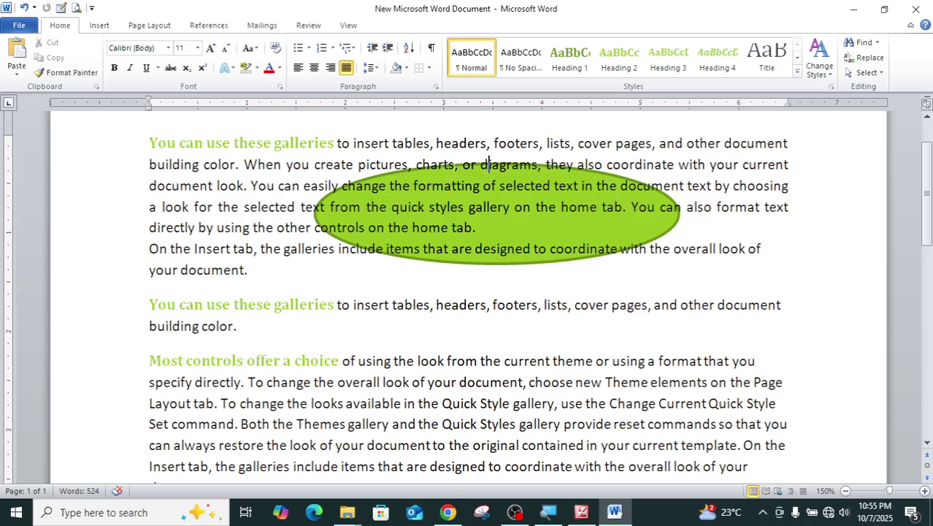
left_click_drag(381, 164, 604, 166)
left_click_drag(439, 182, 561, 186)
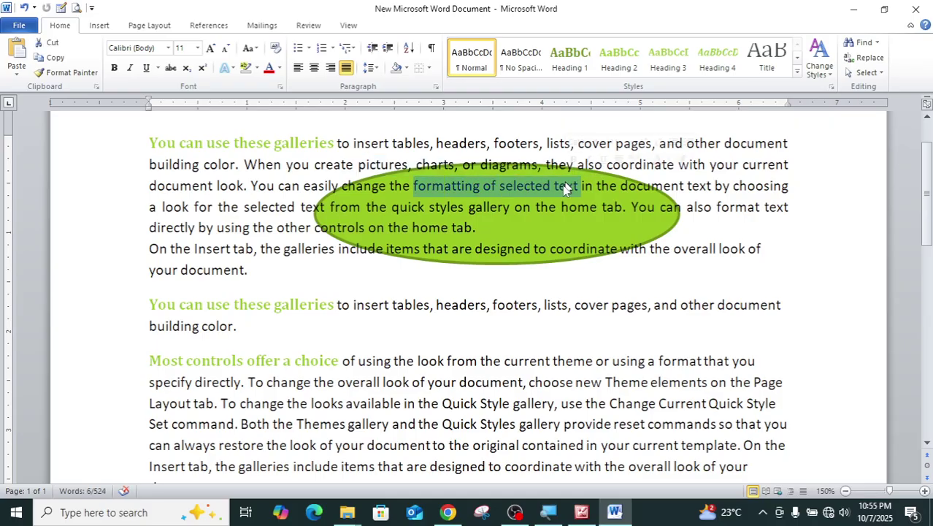
left_click(549, 205)
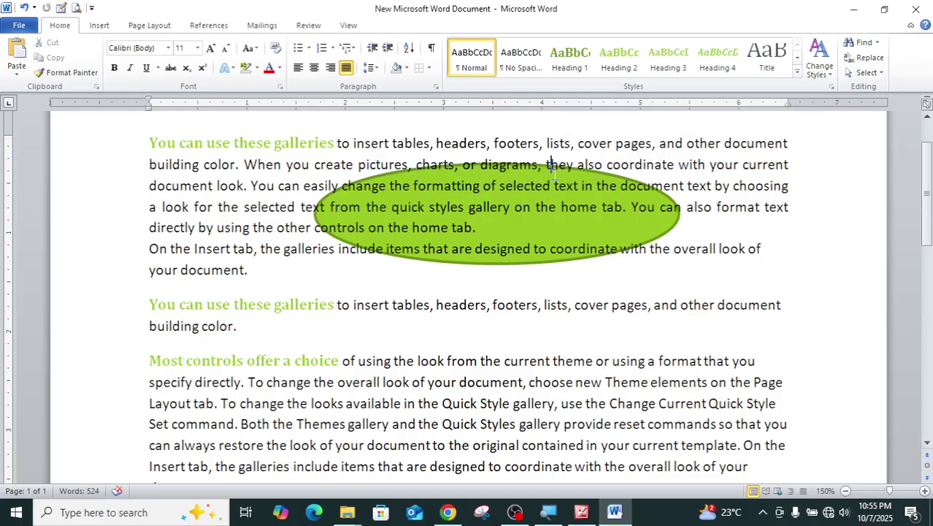
Step: Use Select Objects to pick the oval behind the text and move it slightly down and to the right
left_click(869, 73)
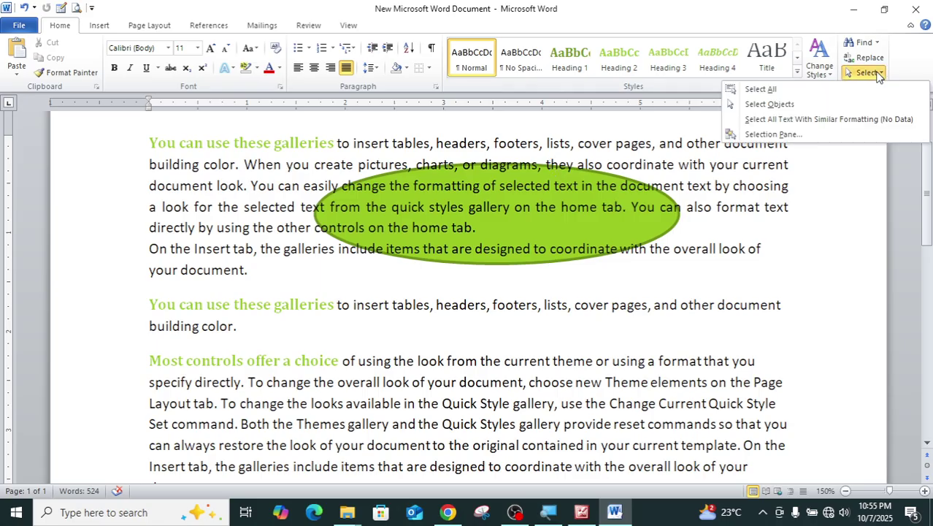
left_click(794, 104)
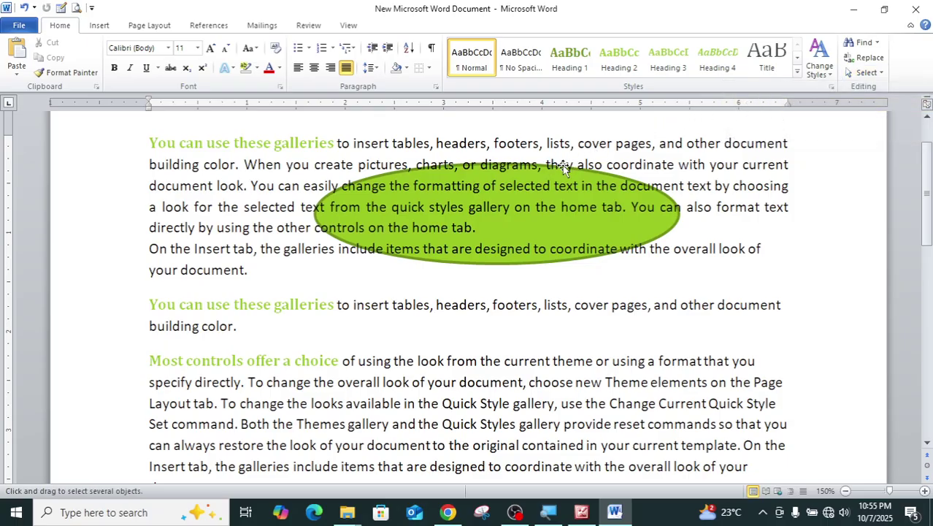
left_click(540, 191)
left_click_drag(541, 191, 560, 212)
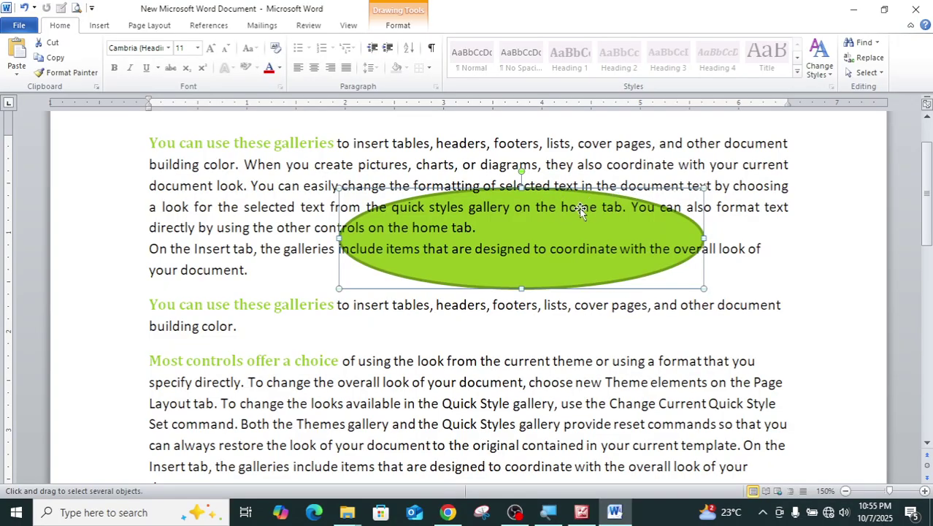
Step: Delete the selected oval from behind the text
key("Delete")
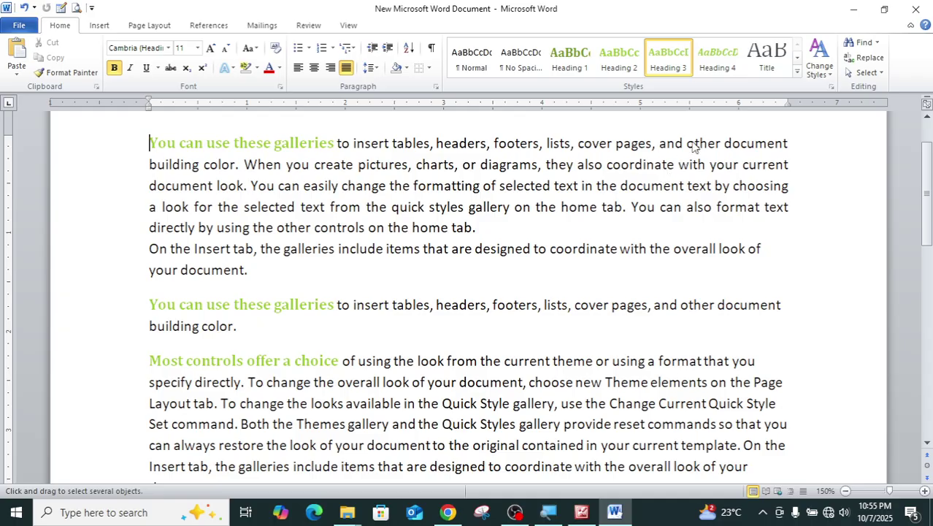
Step: Select all text formatted like the green heading that starts the first paragraph, and clear the selection
left_click(867, 74)
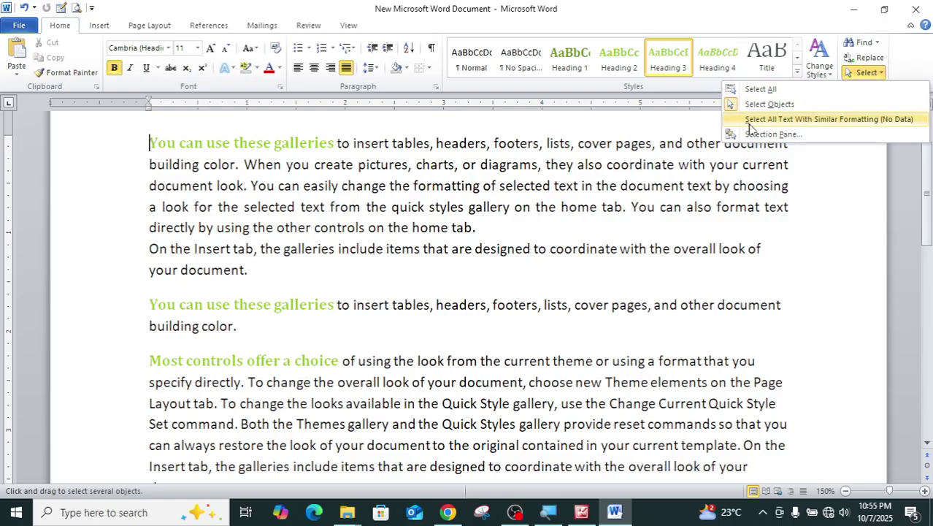
left_click(624, 186)
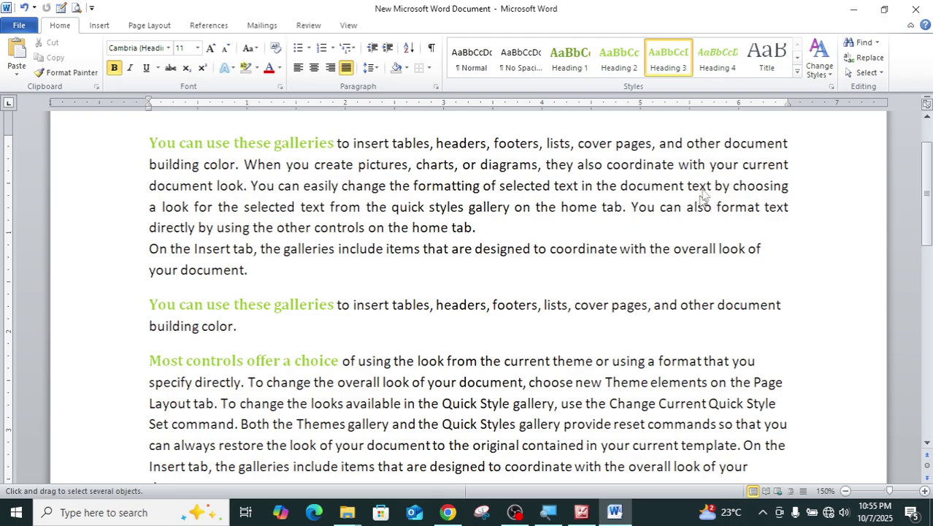
left_click(865, 73)
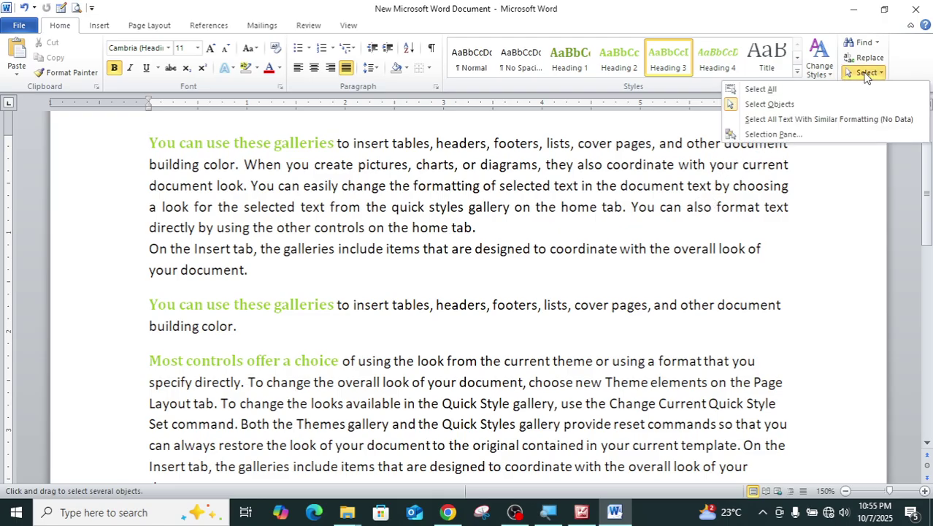
left_click(813, 121)
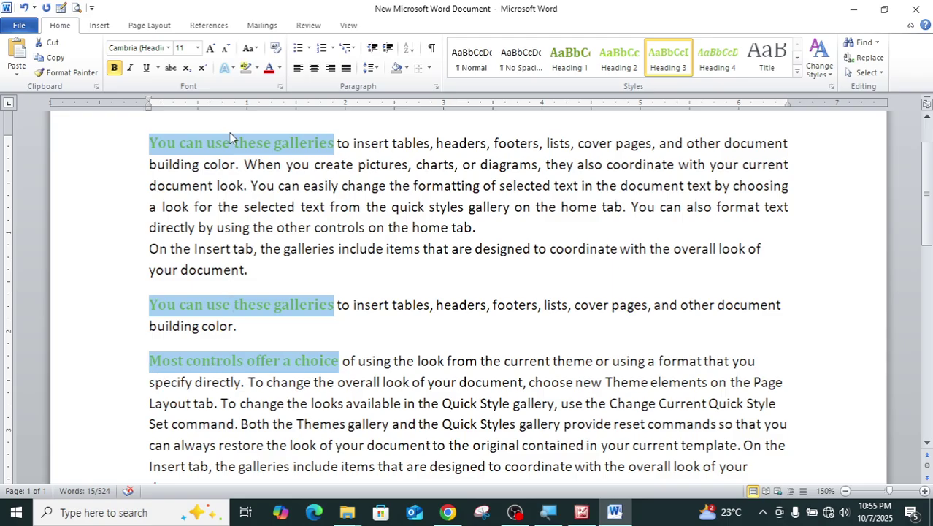
left_click(243, 207)
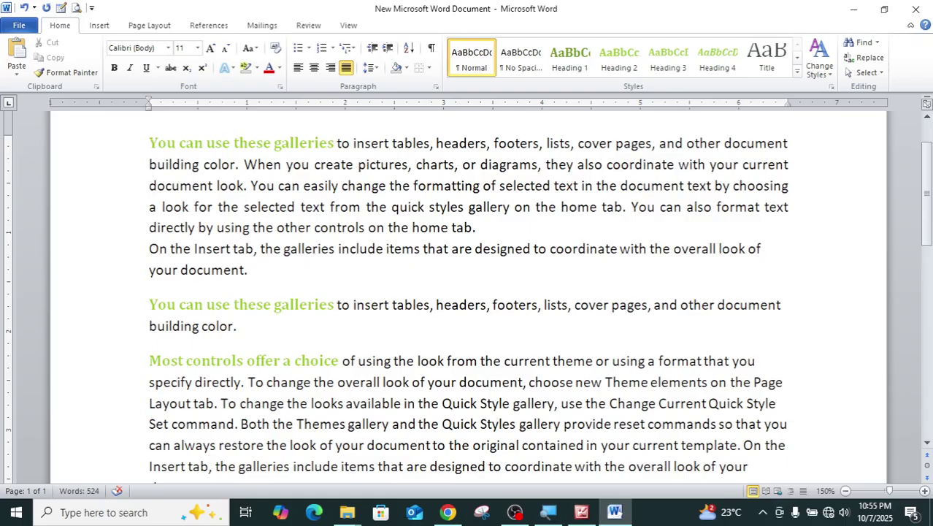
Step: Select all text matching the first green heading's formatting again, look through the document for the selected passages, and clear the selection
left_click(153, 145)
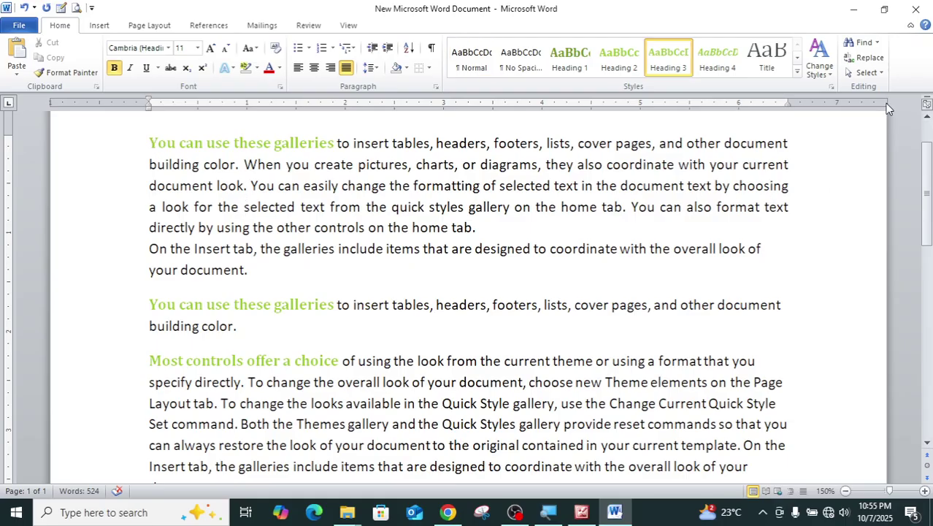
left_click(864, 72)
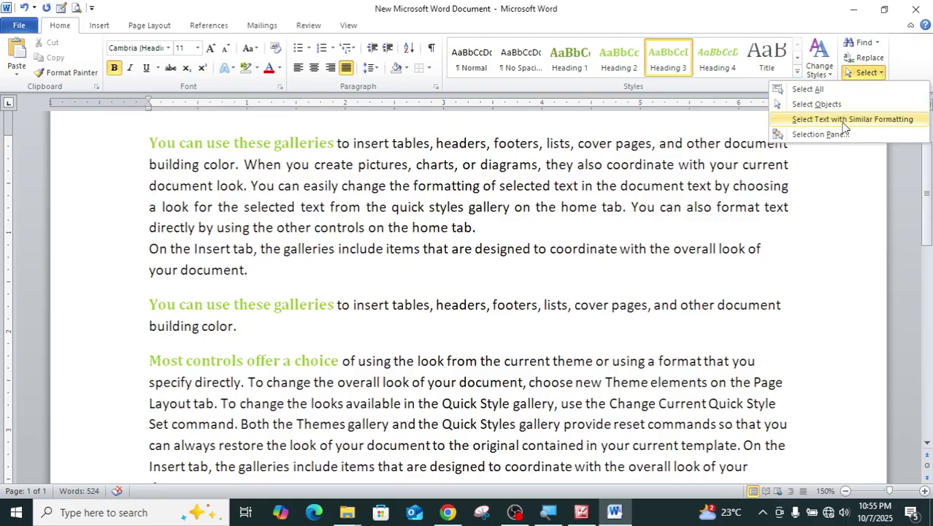
left_click(844, 121)
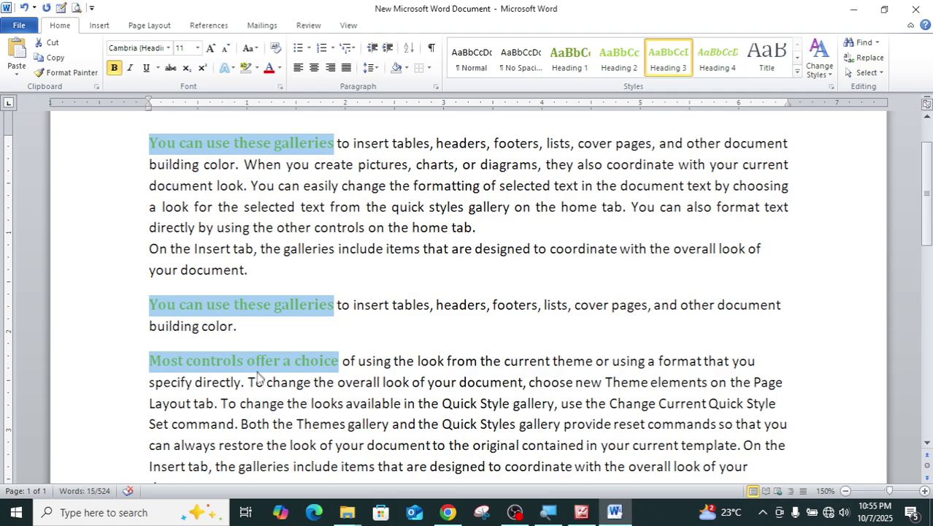
scroll(315, 325, "down", 4)
scroll(467, 296, "down", 6)
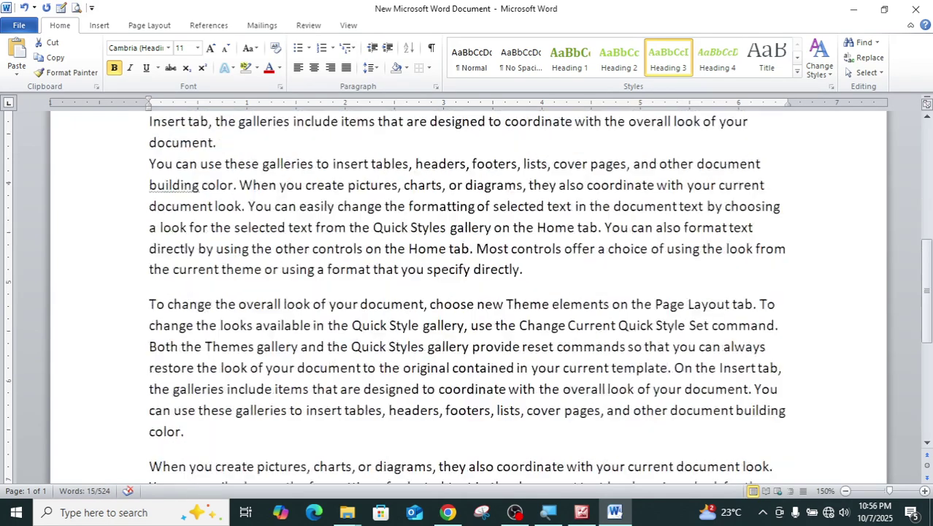
scroll(467, 295, "up", 10)
scroll(338, 308, "up", 2)
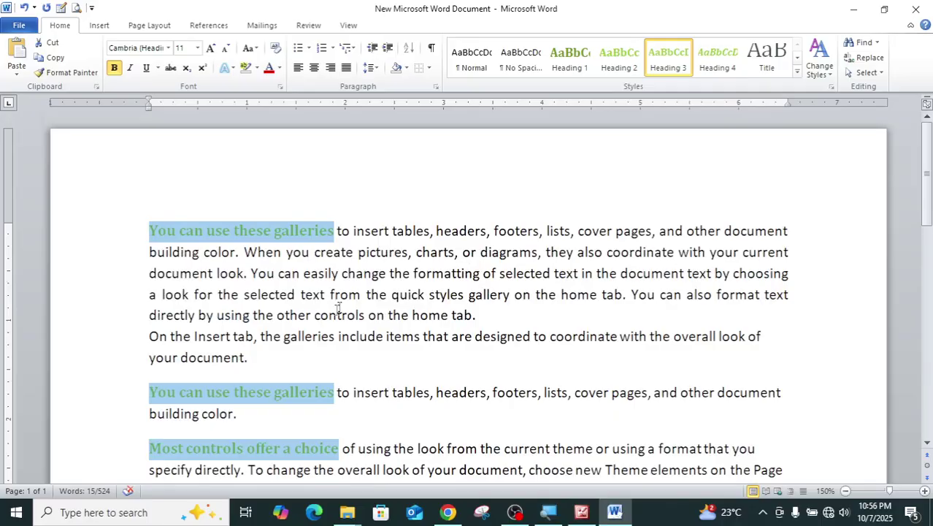
left_click(361, 295)
left_click(300, 232)
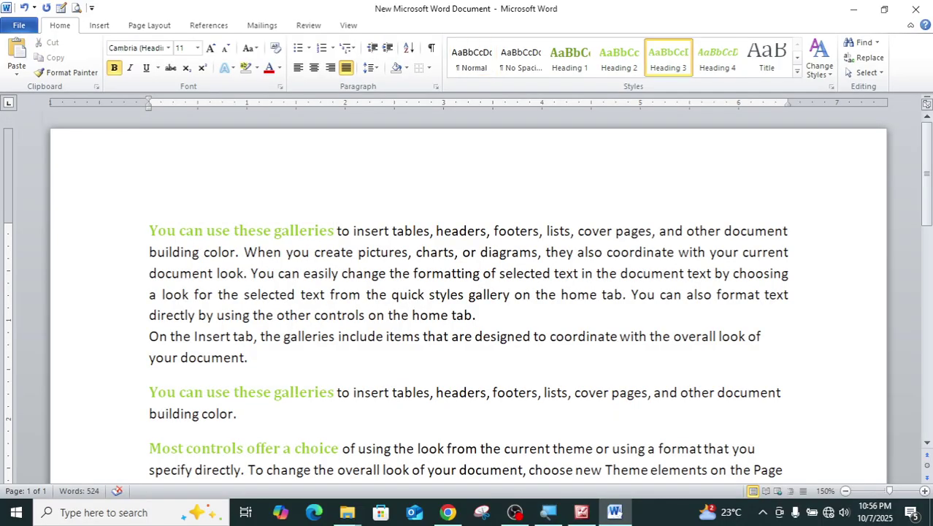
left_click(313, 335)
left_click(338, 273)
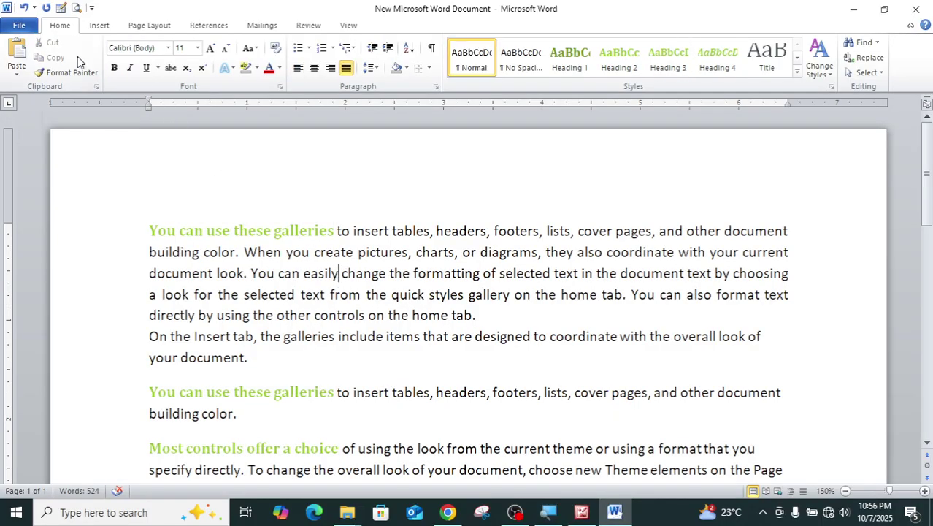